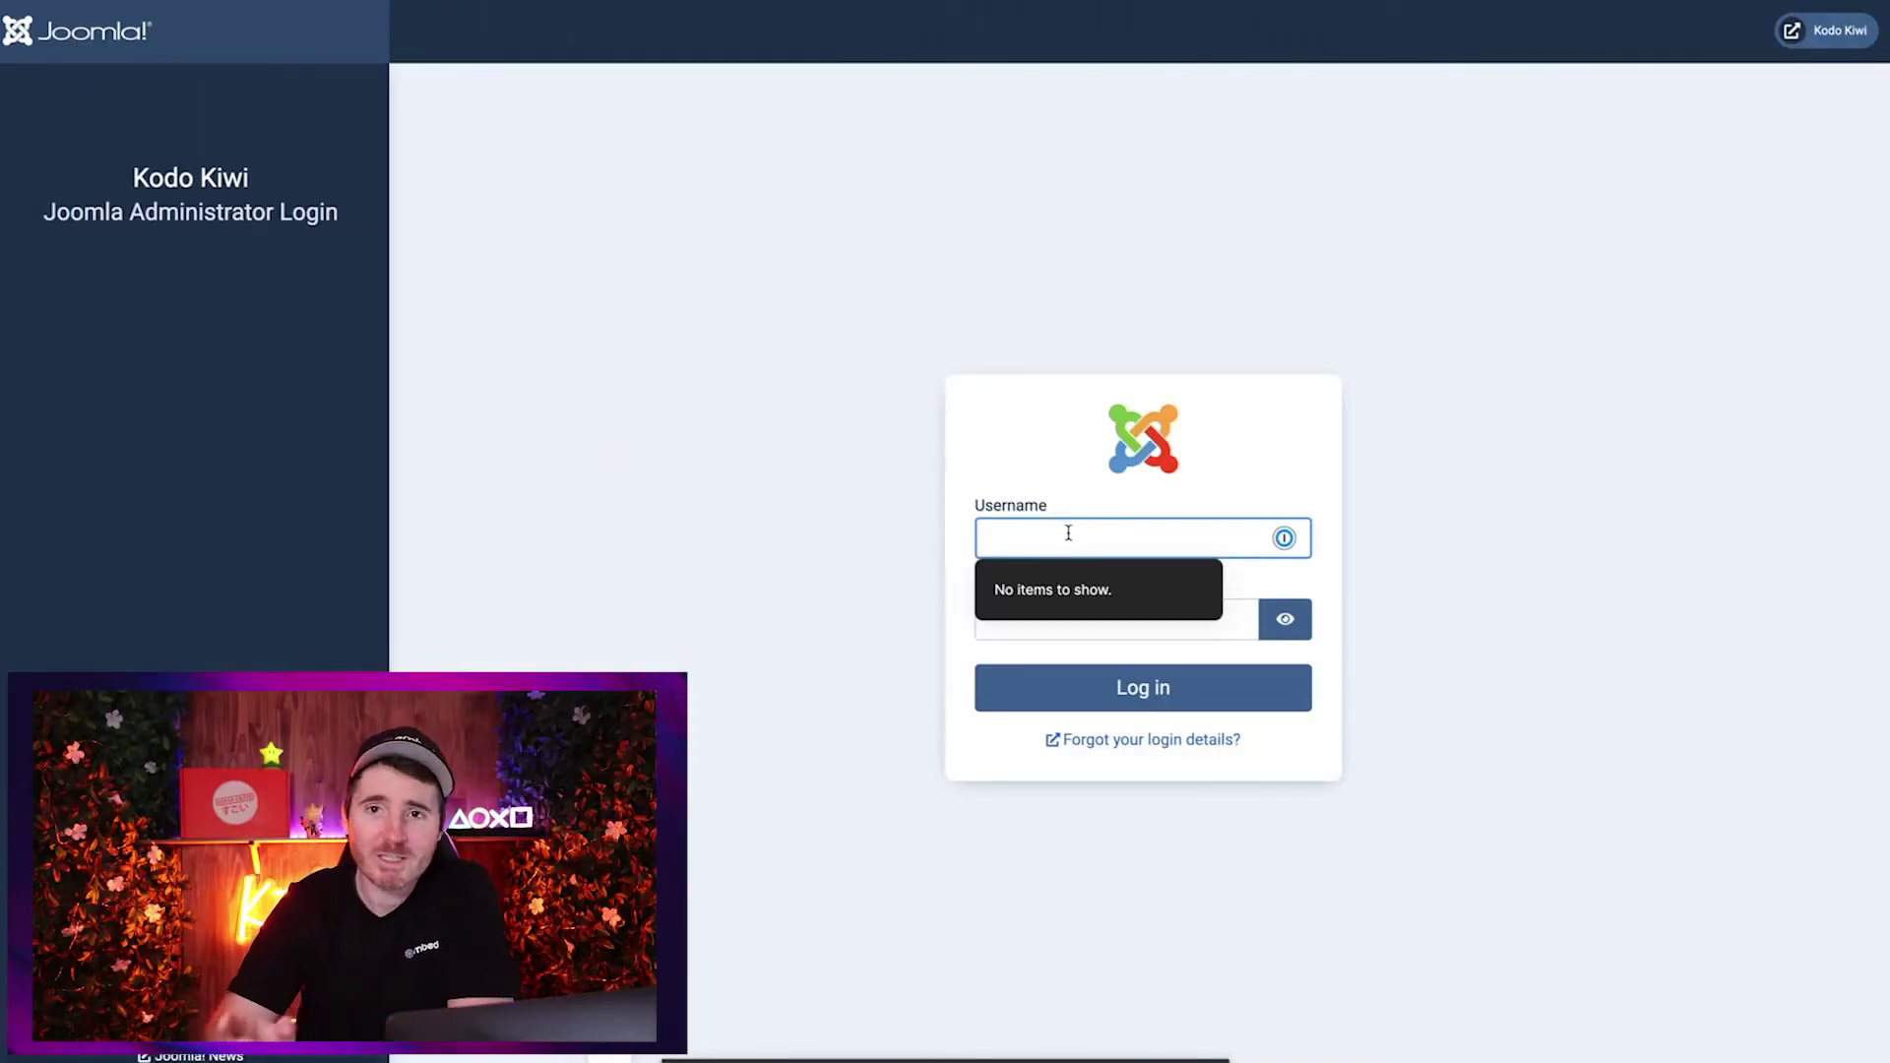
# Log in with the administrator username and password to reach the Home Dashboard
pyautogui.write('tes')
pyautogui.press('Tab')
pyautogui.write('t')
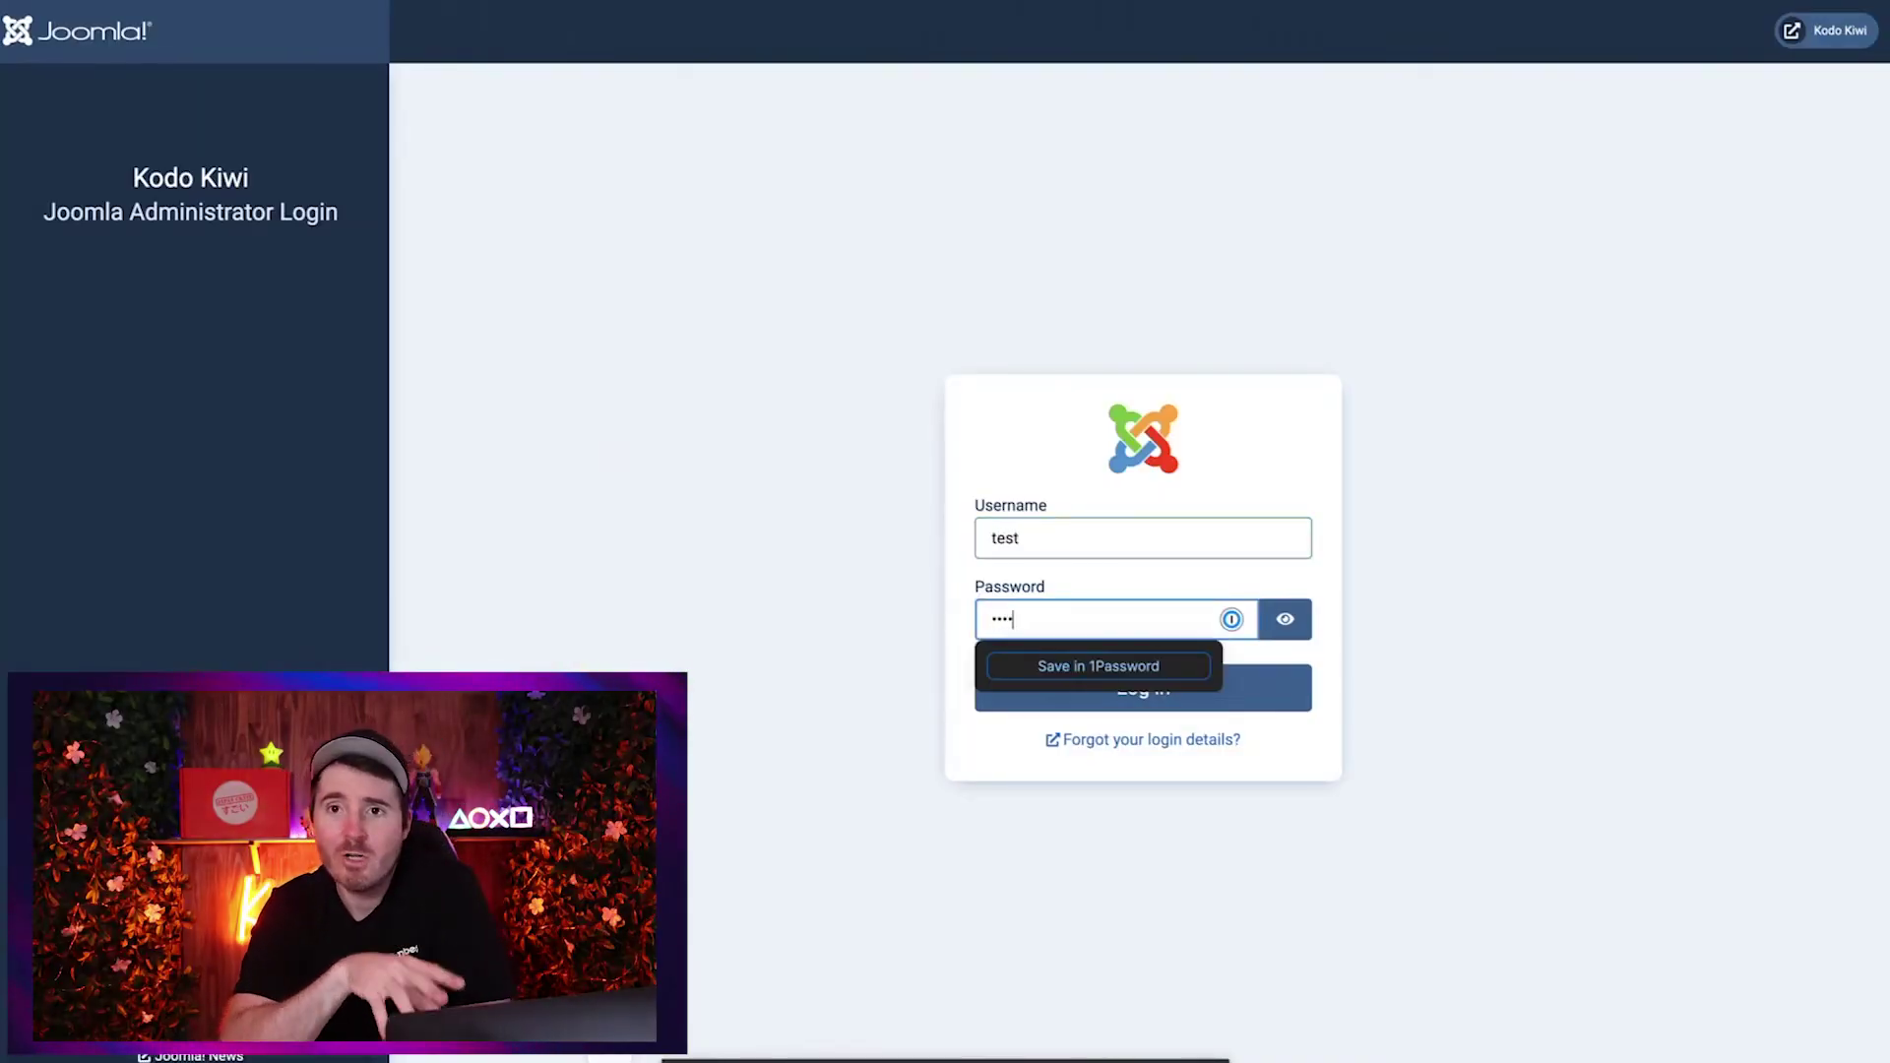
pyautogui.press('Return')
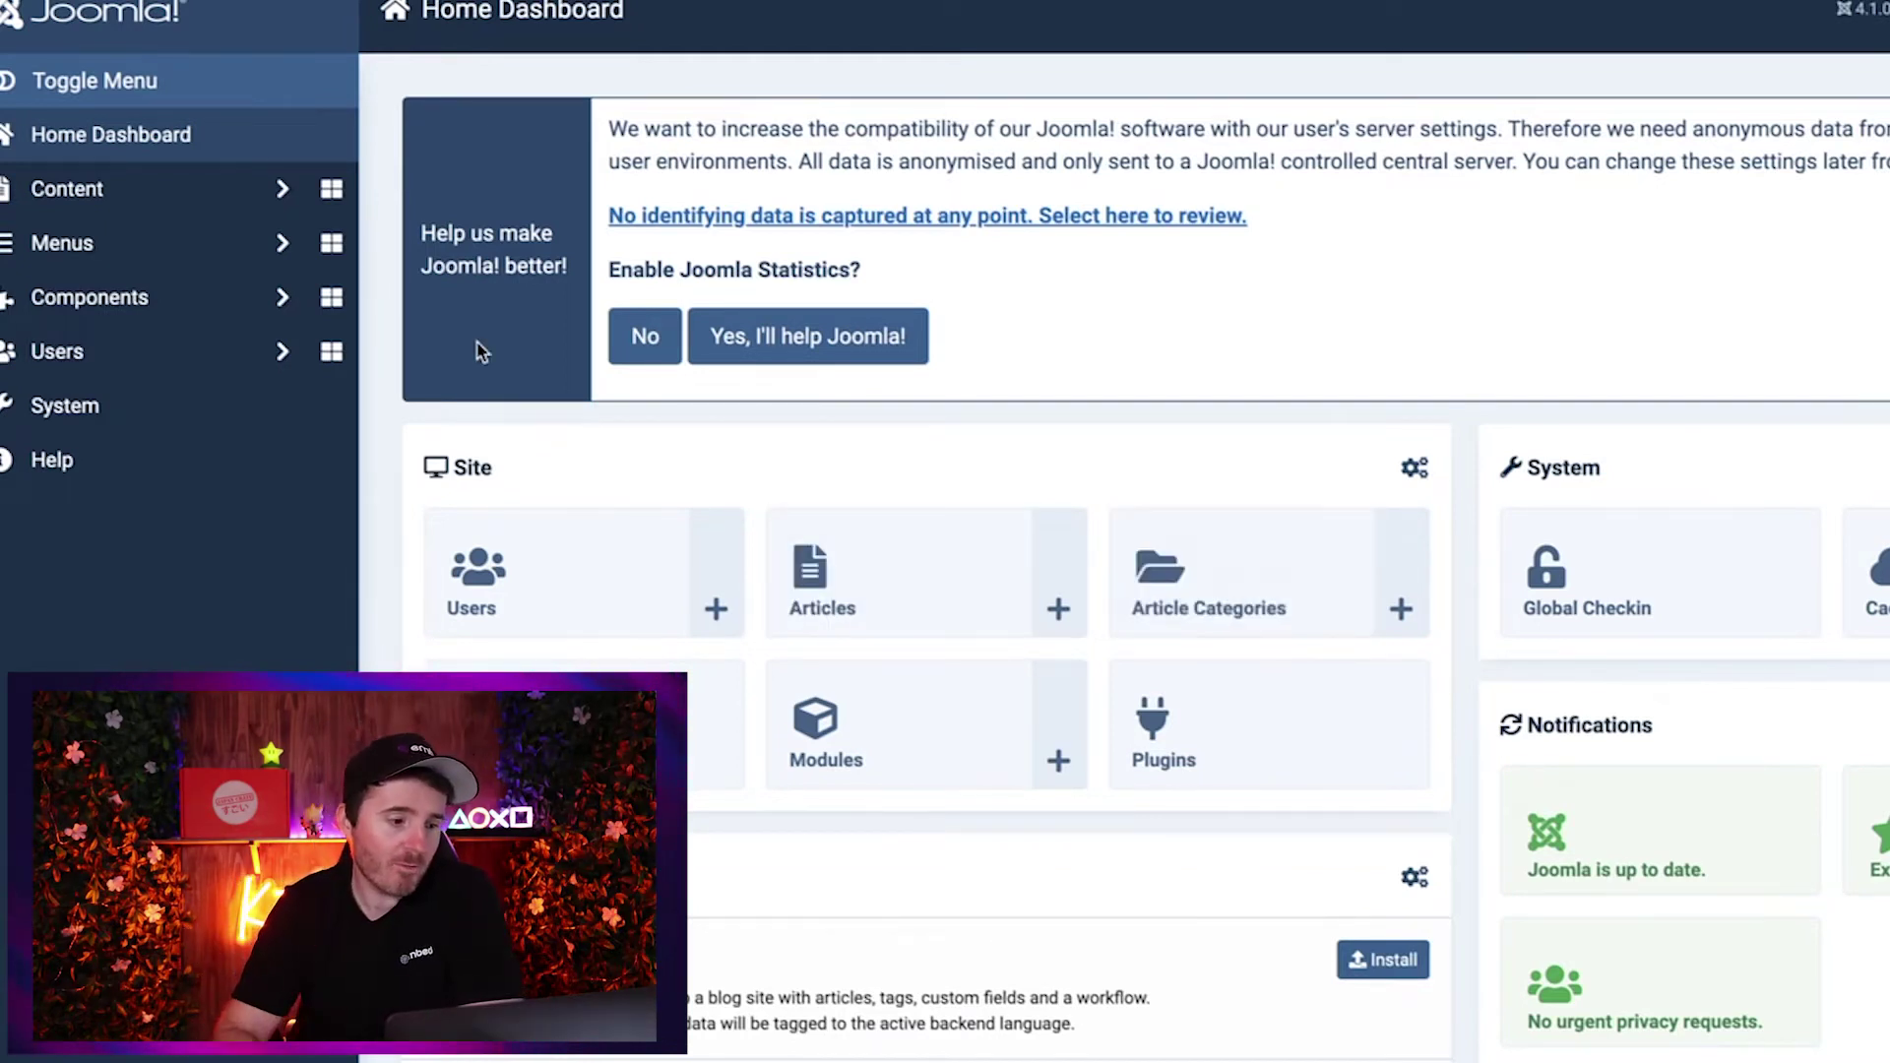
# Go to Content > Categories in the sidebar
pyautogui.click(282, 189)
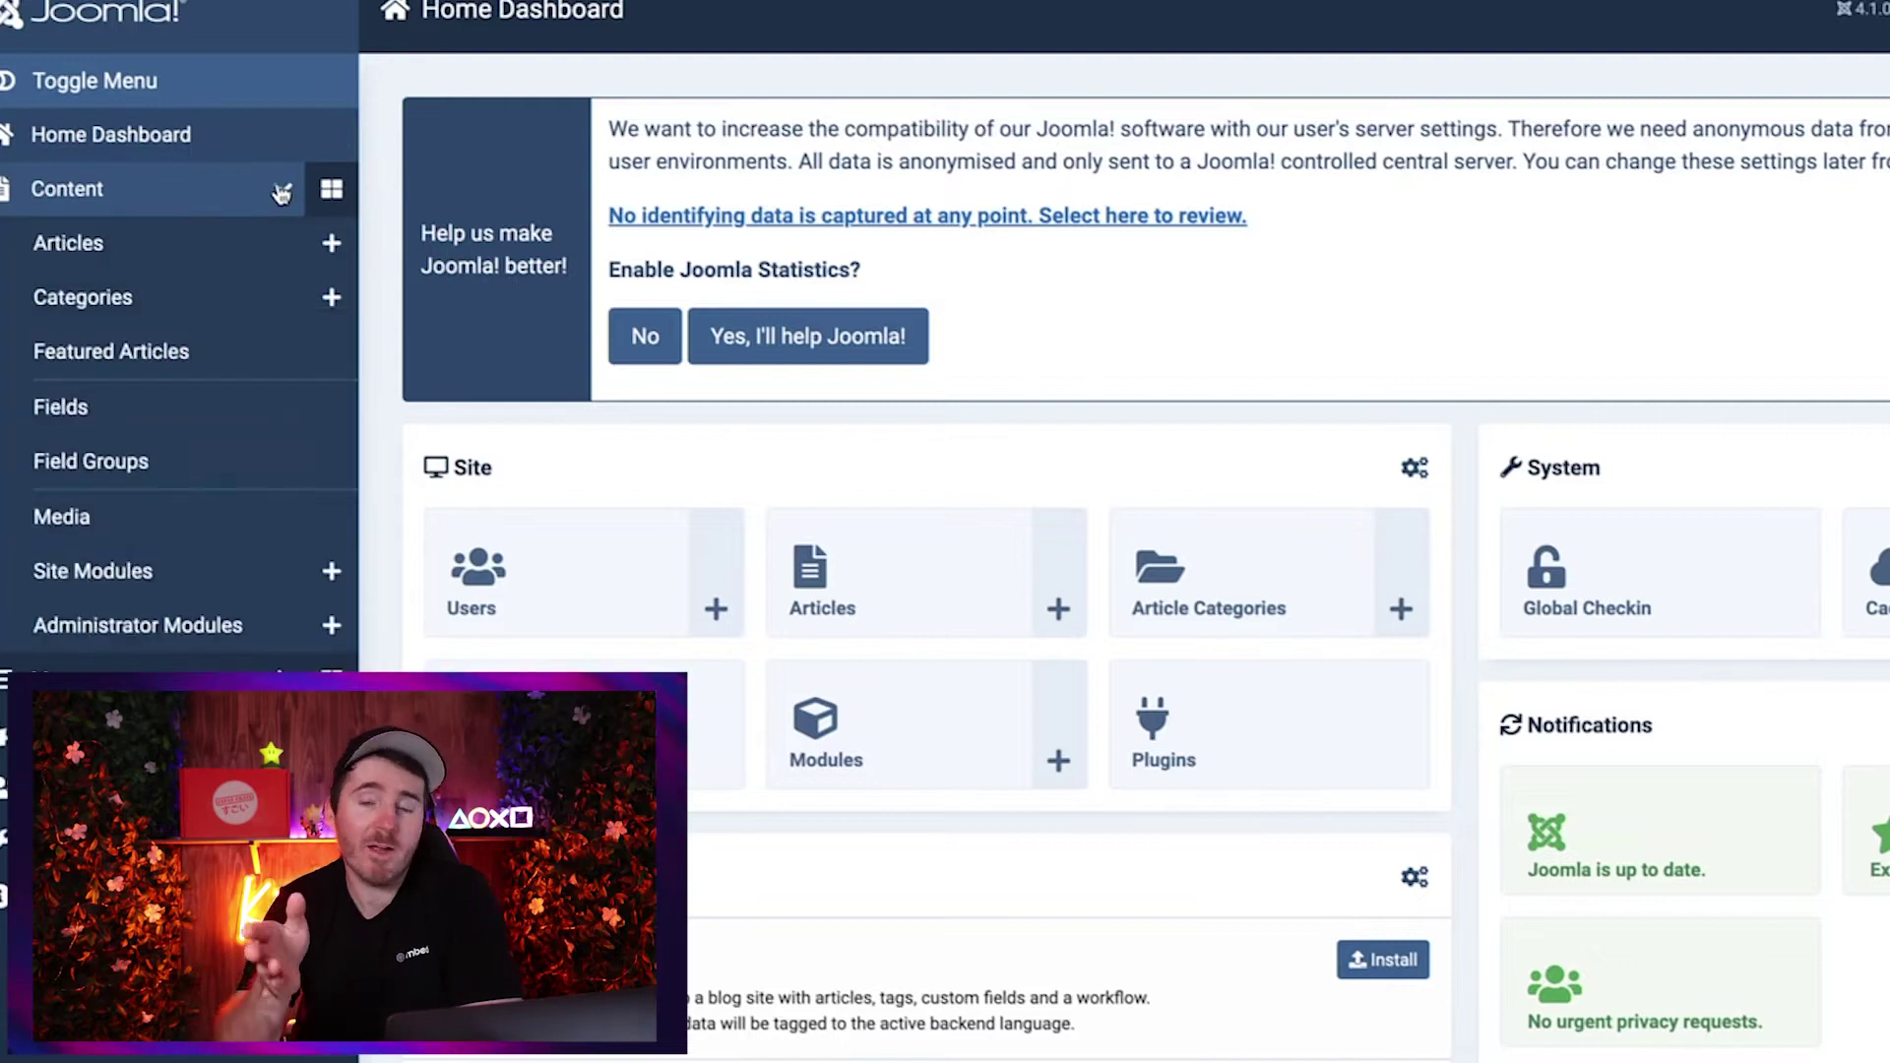
pyautogui.click(102, 298)
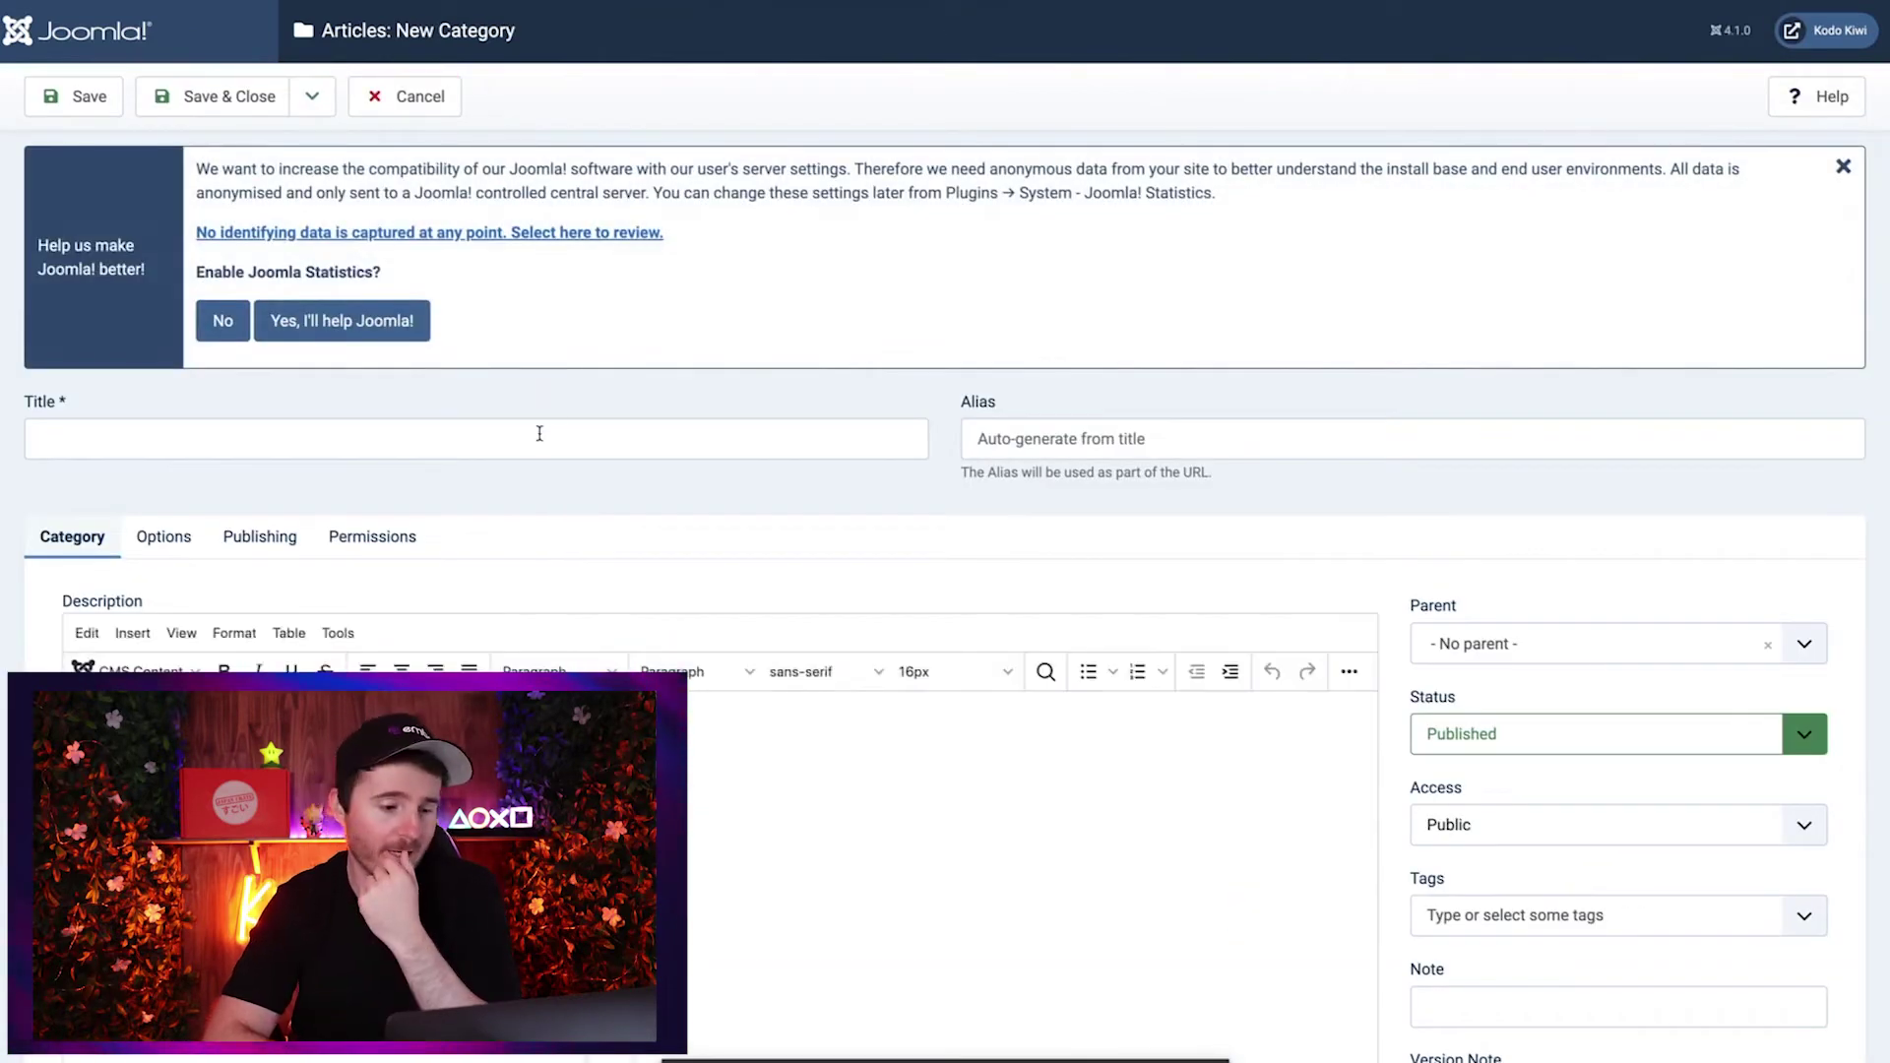
# Enter 'News & Updates' as the new category's title
pyautogui.click(535, 435)
pyautogui.write('News & Updates')
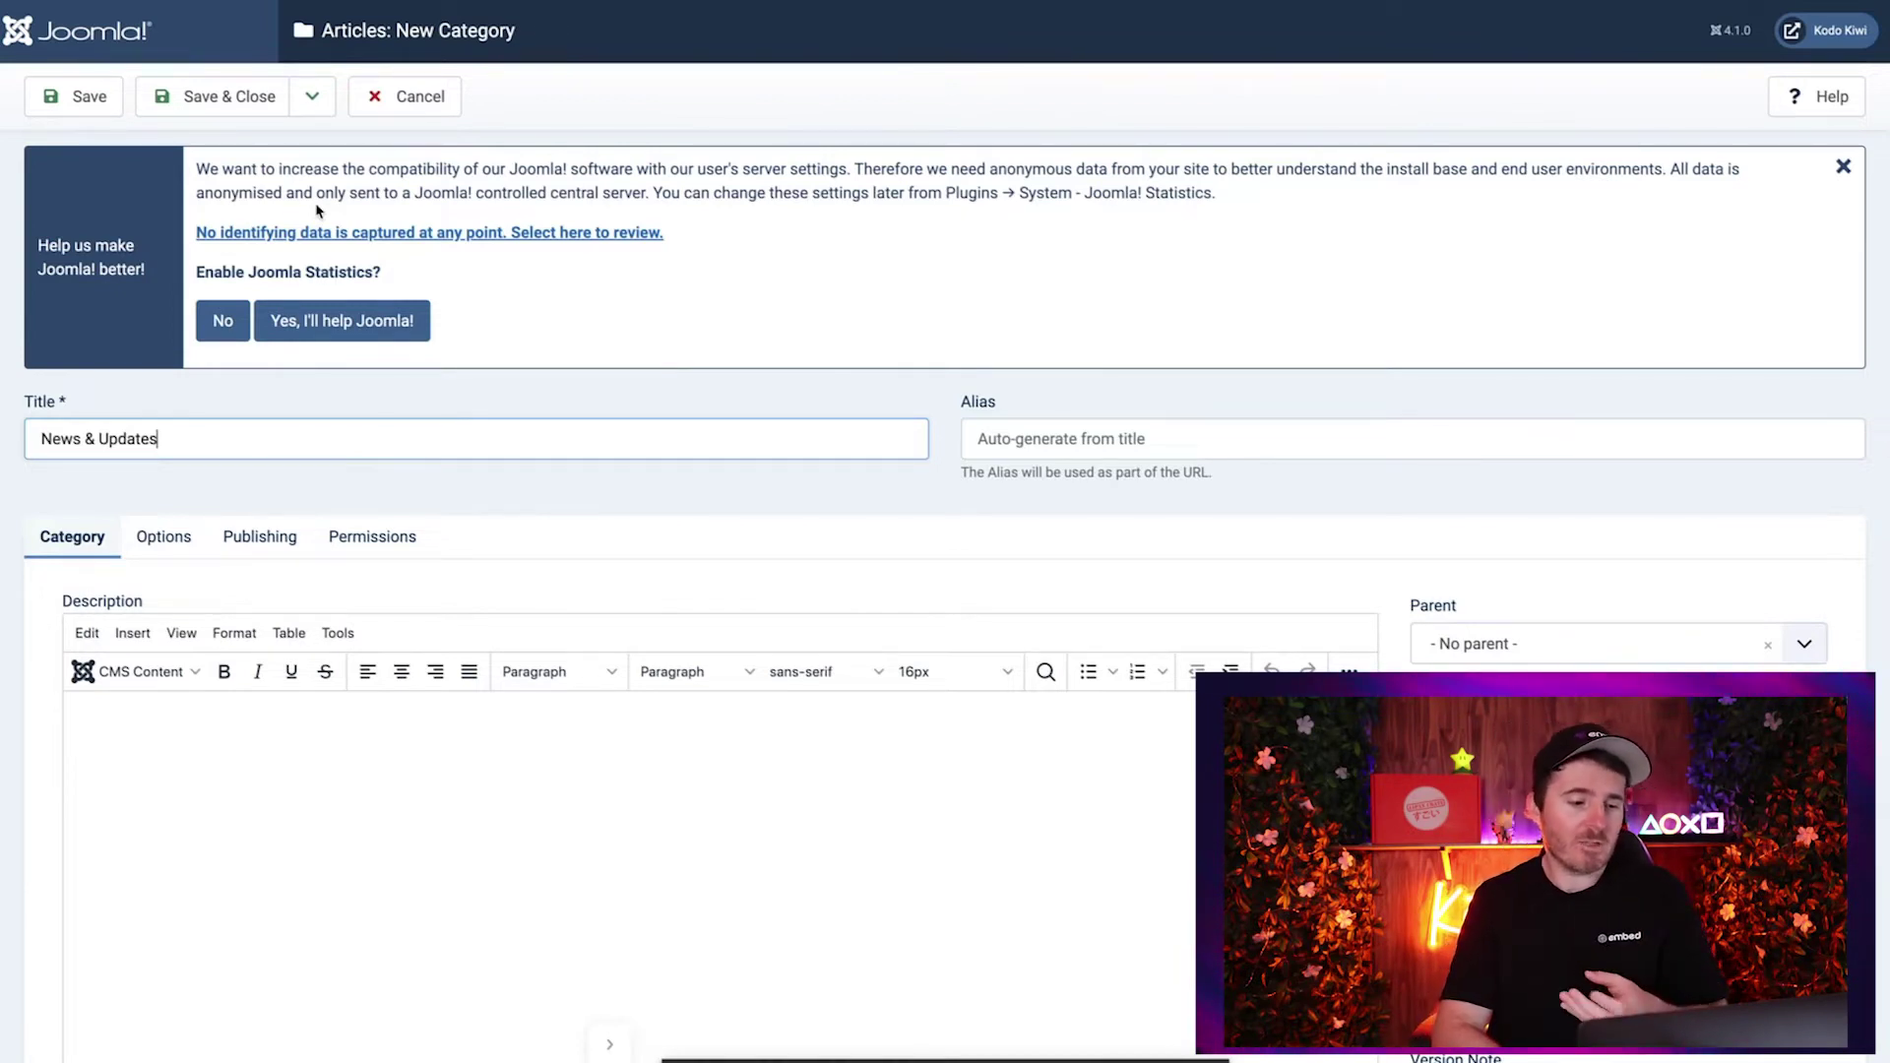
# On the category's Options tab, leave the image empty and Layout at Use Global
pyautogui.click(163, 534)
pyautogui.scroll(-2, 587, 624)
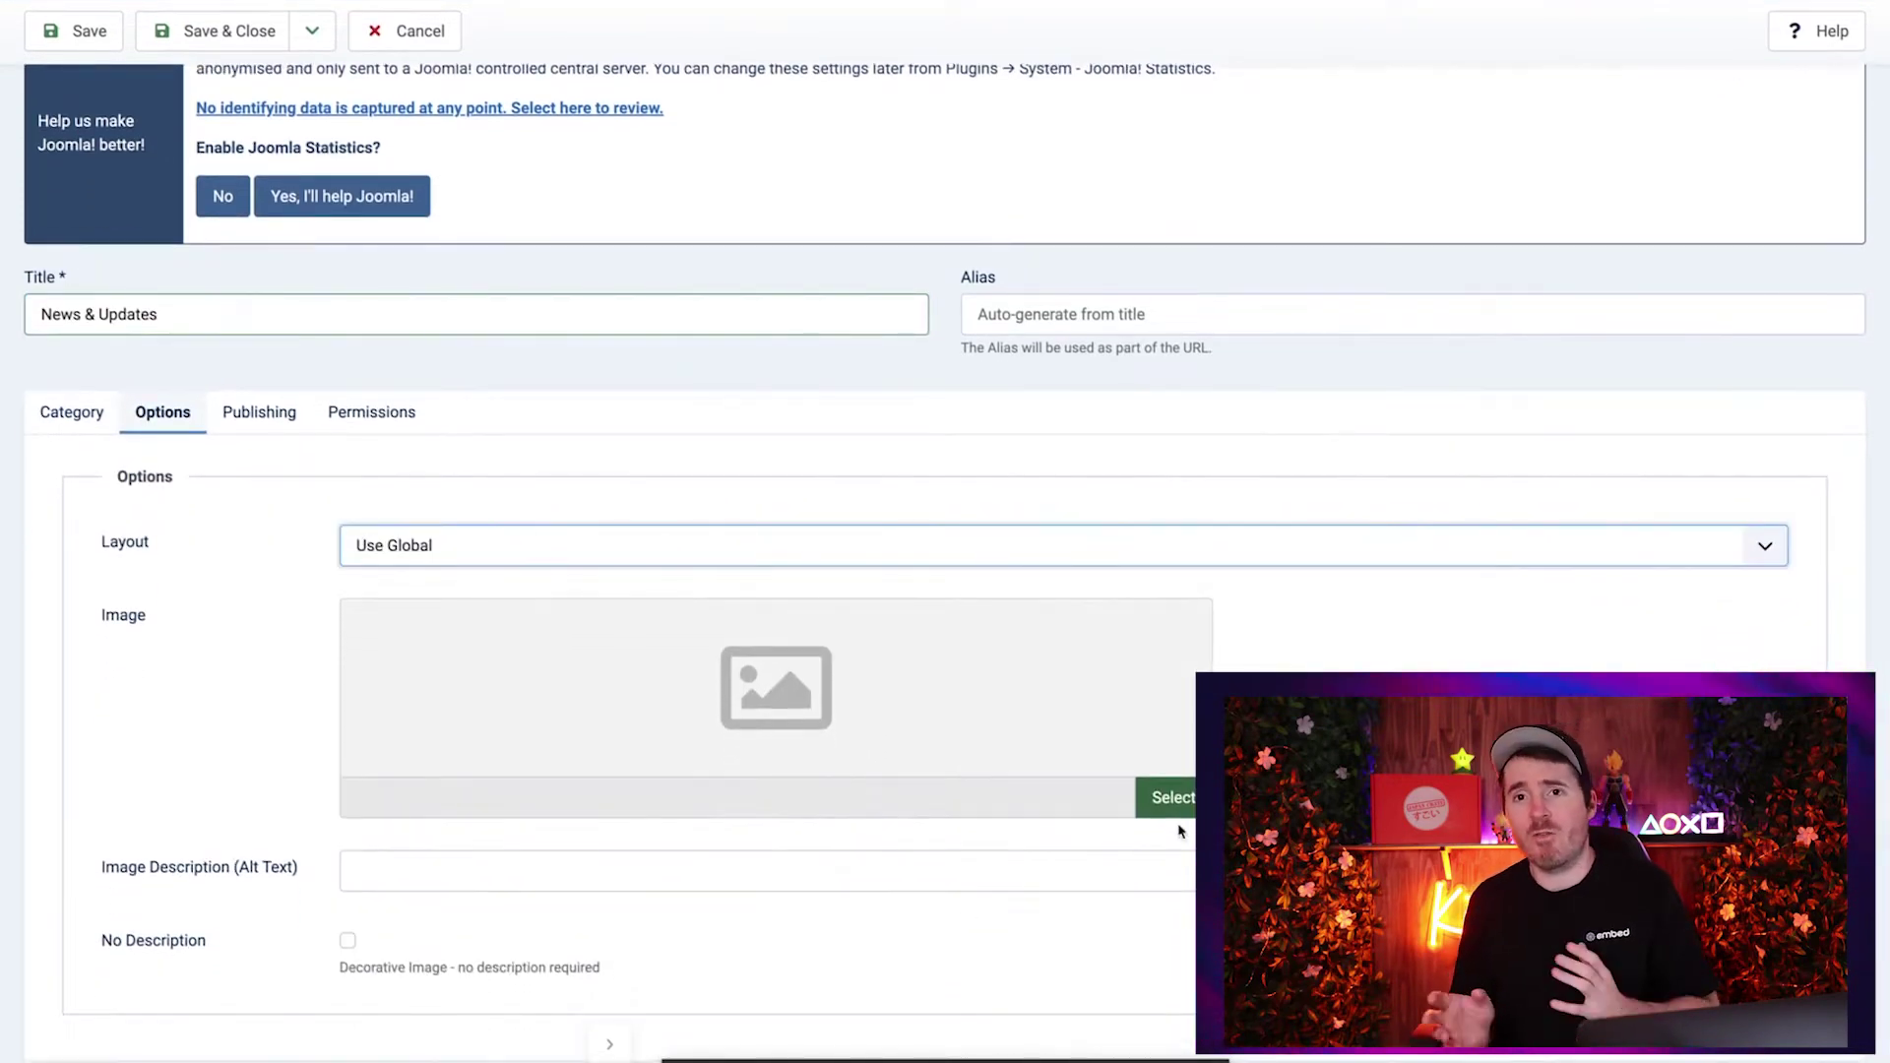
pyautogui.click(1175, 801)
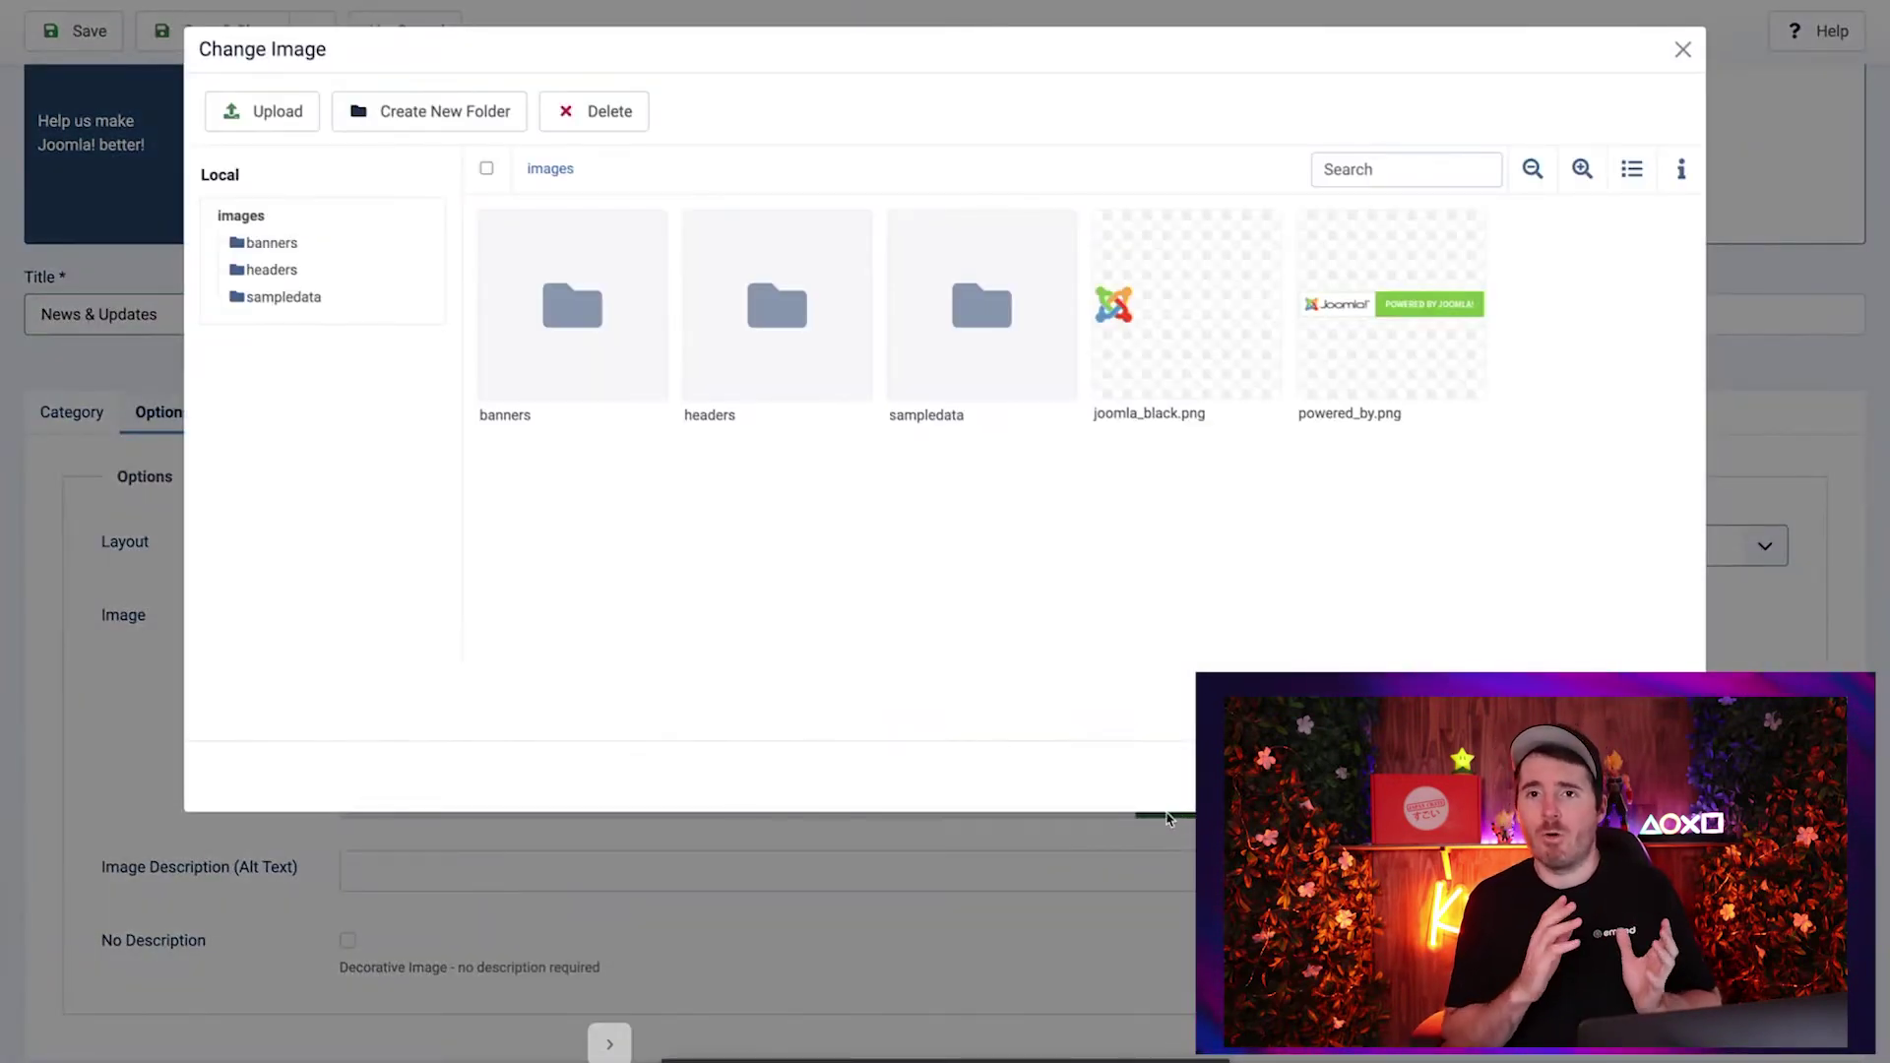
pyautogui.click(301, 914)
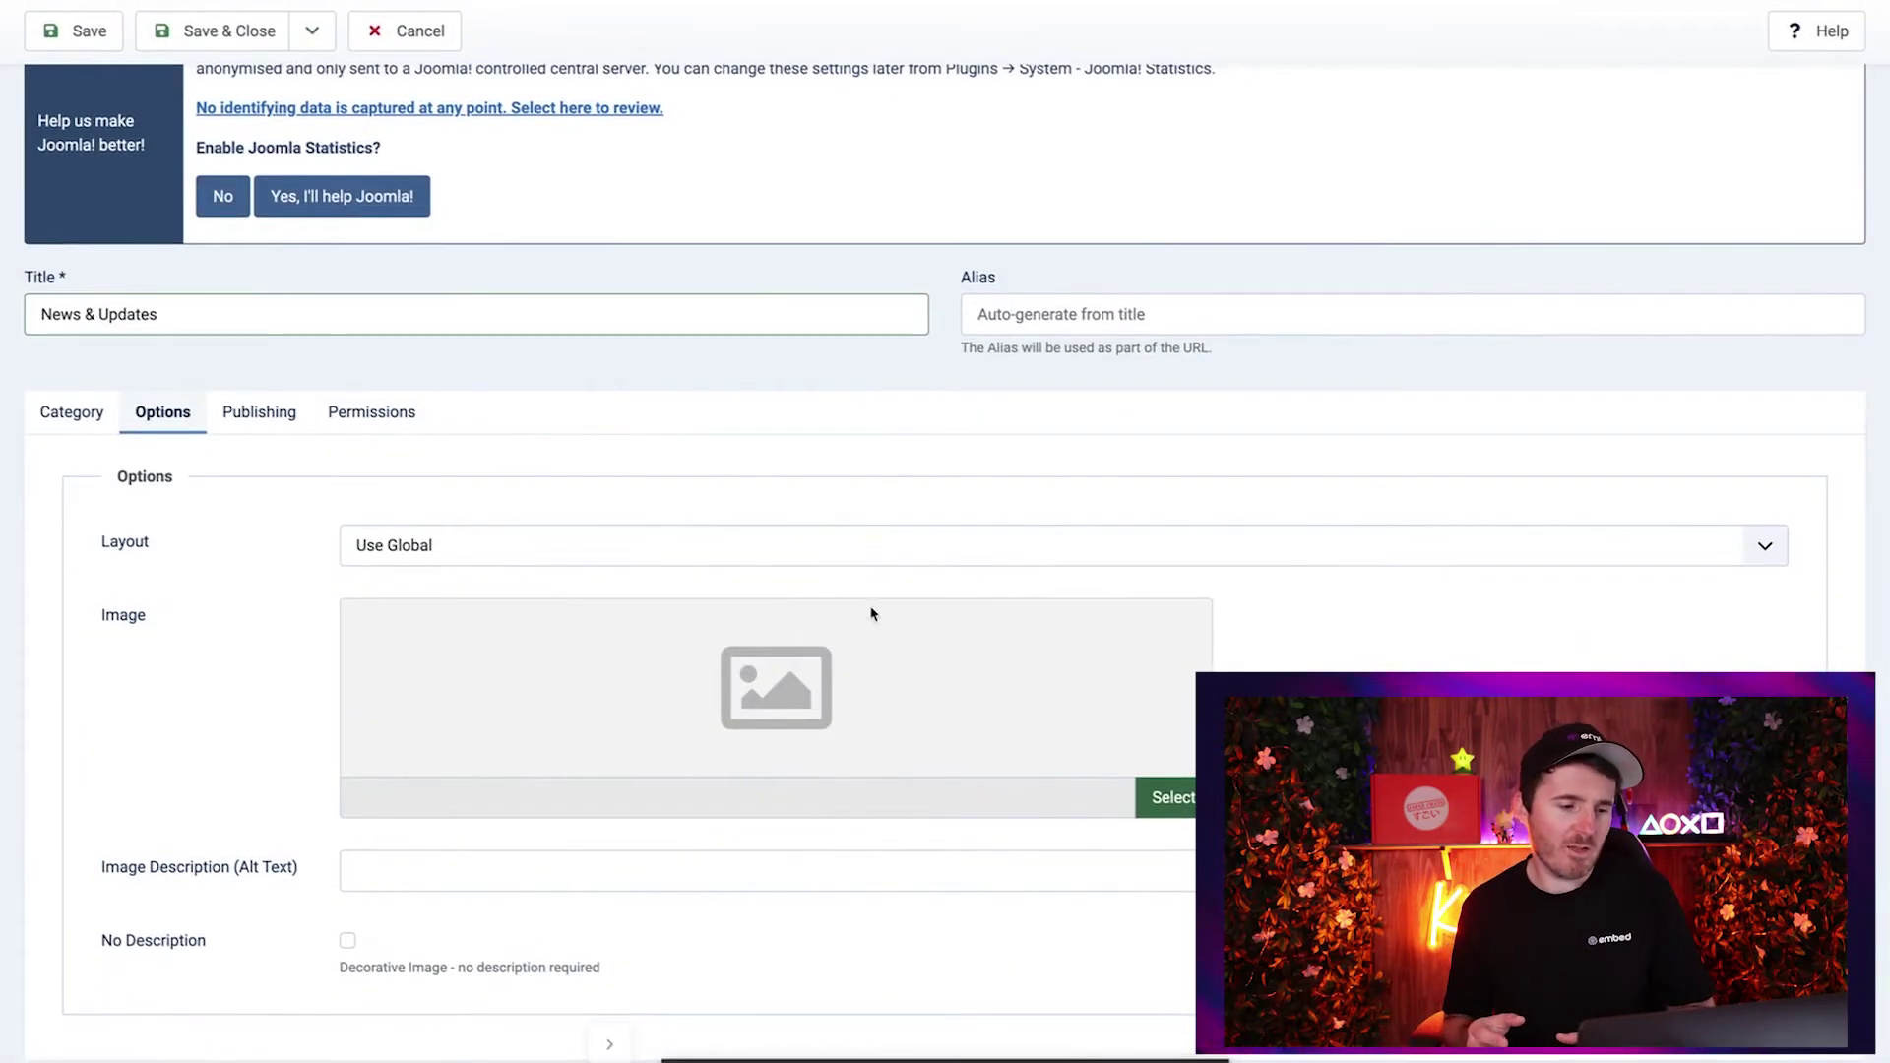
pyautogui.click(906, 551)
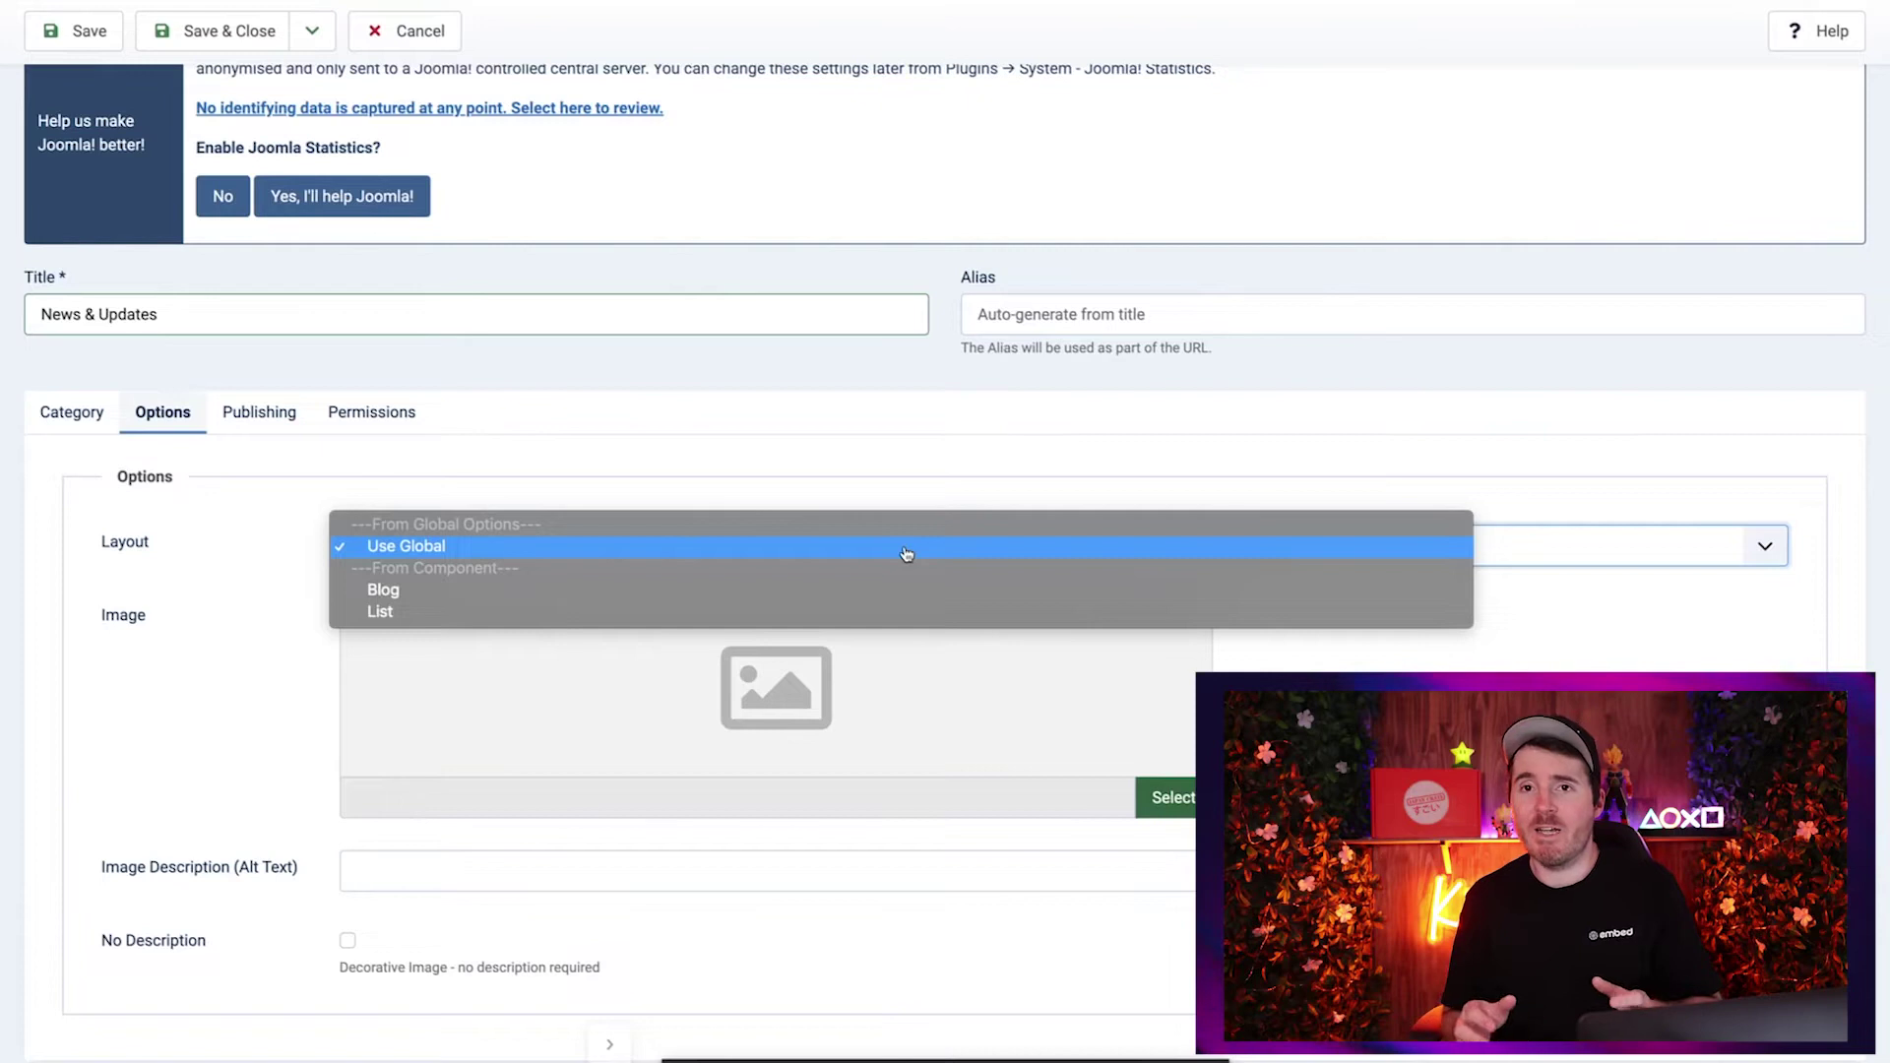
pyautogui.click(887, 494)
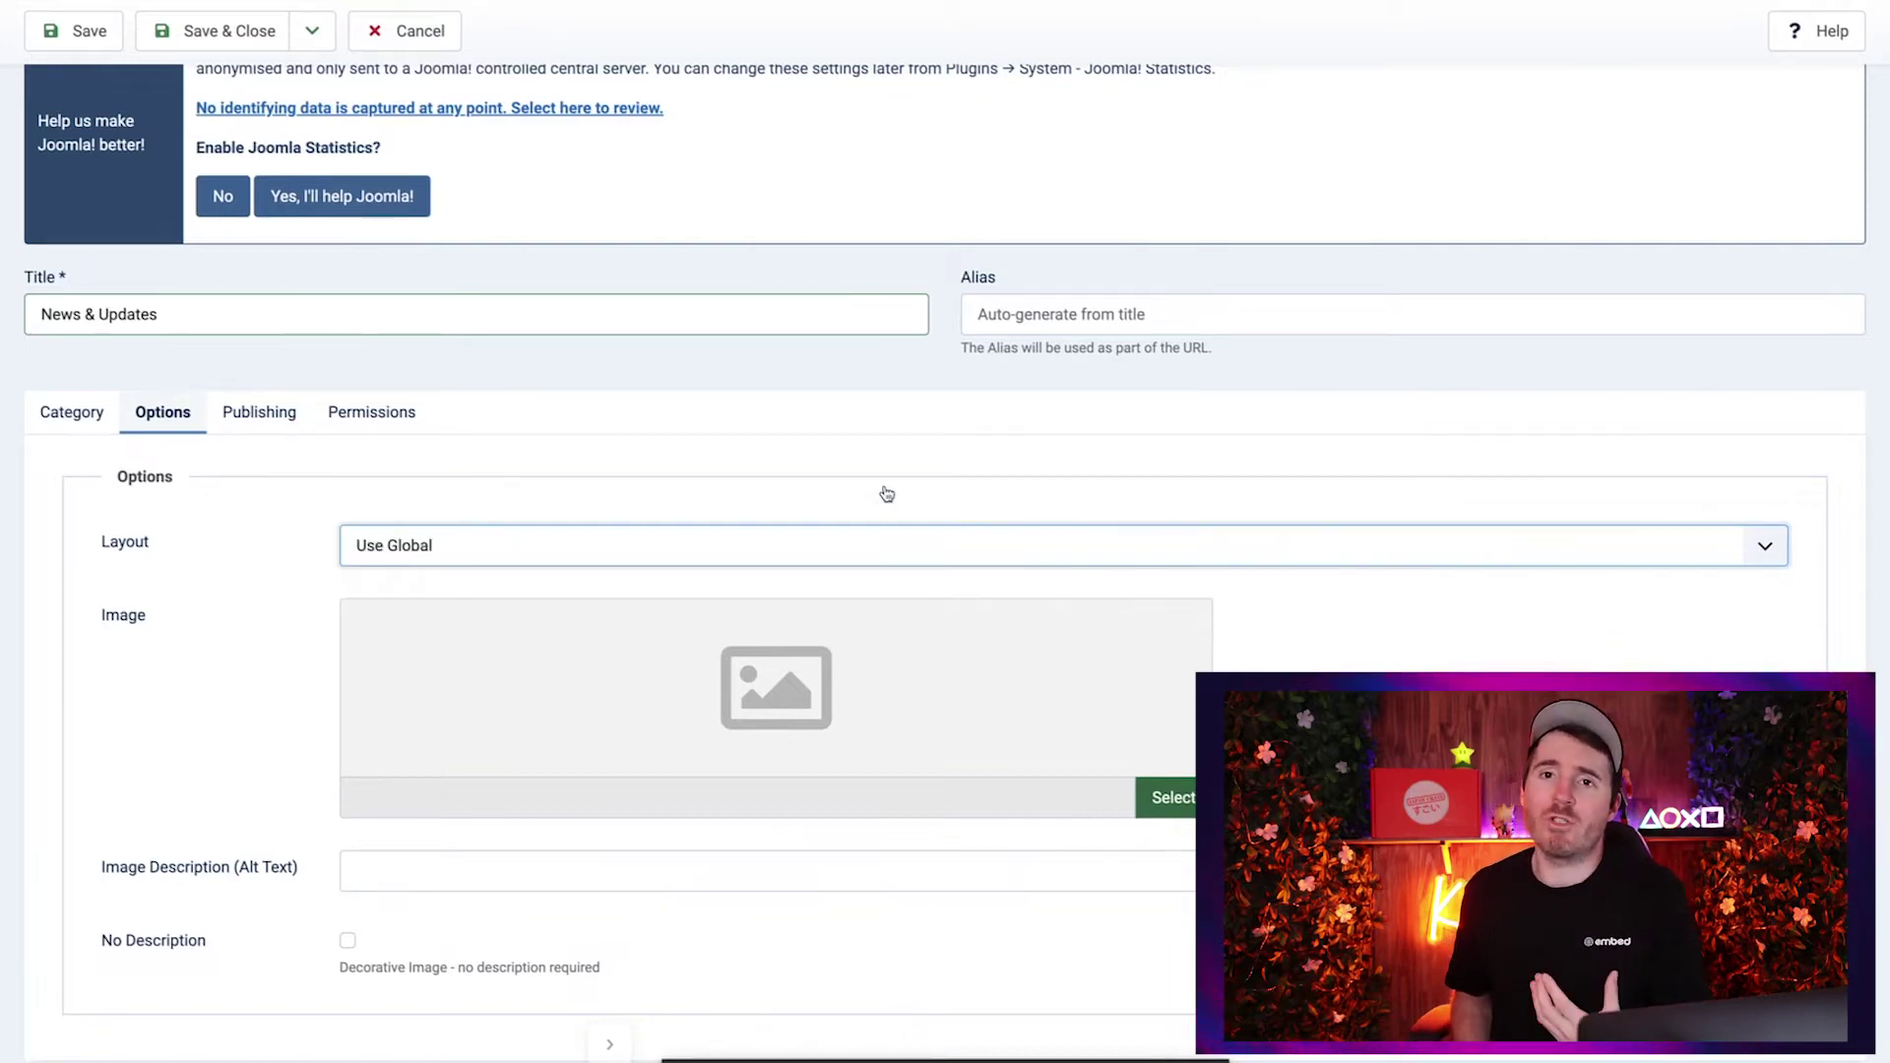
# View the Publishing tab, then check Guest, Manager and other groups' category permissions
pyautogui.click(279, 424)
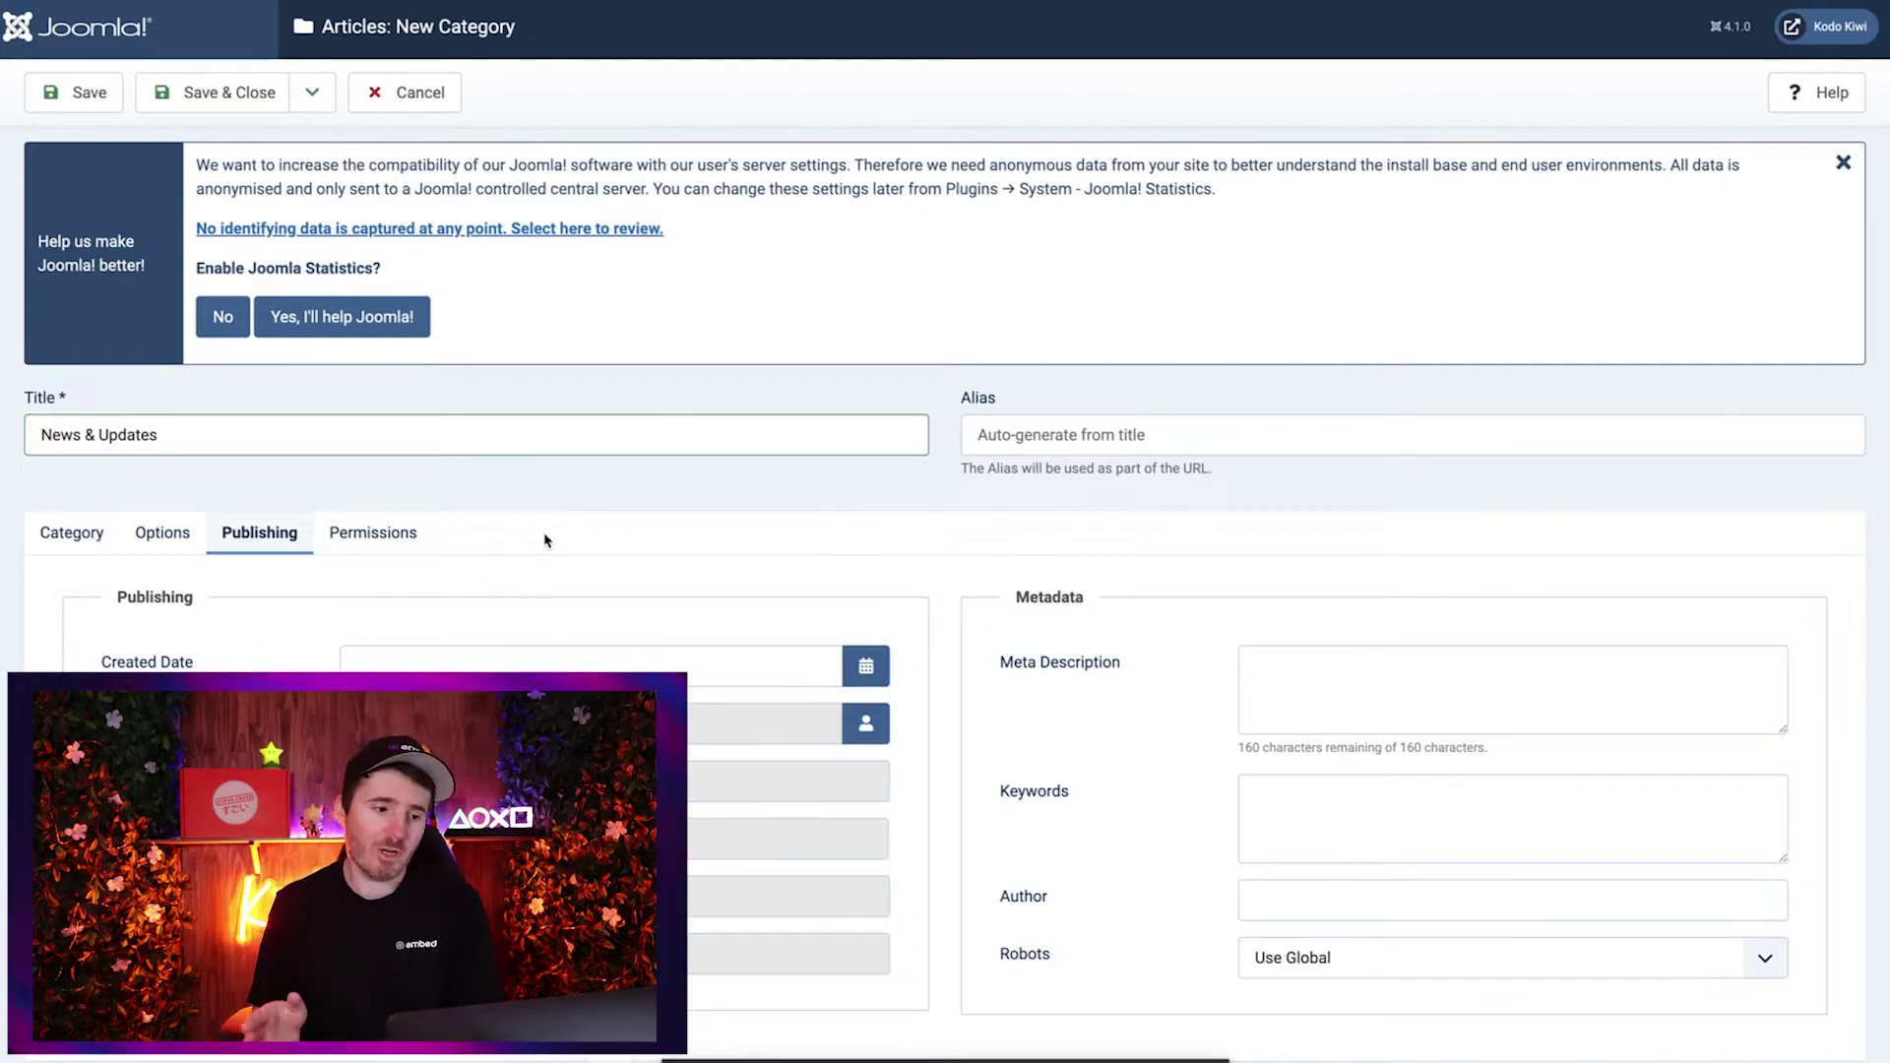
pyautogui.click(359, 541)
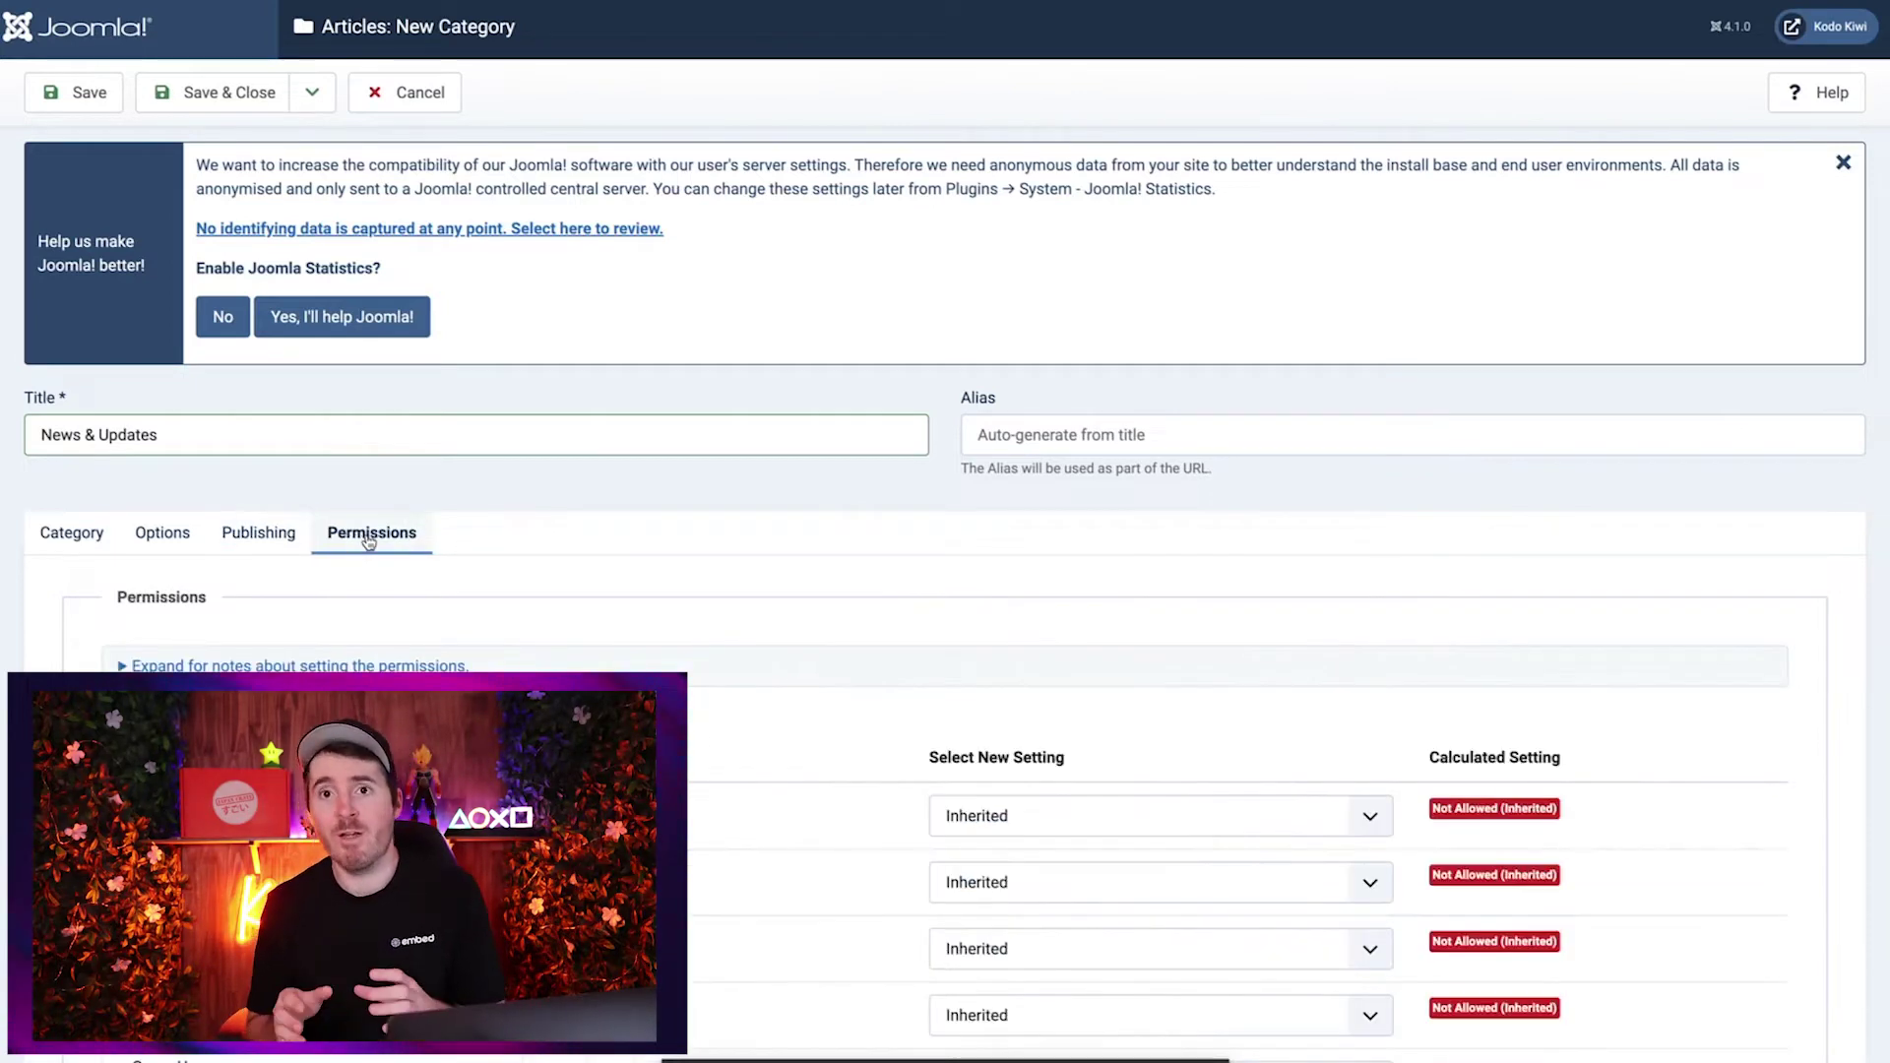
pyautogui.scroll(-2, 892, 644)
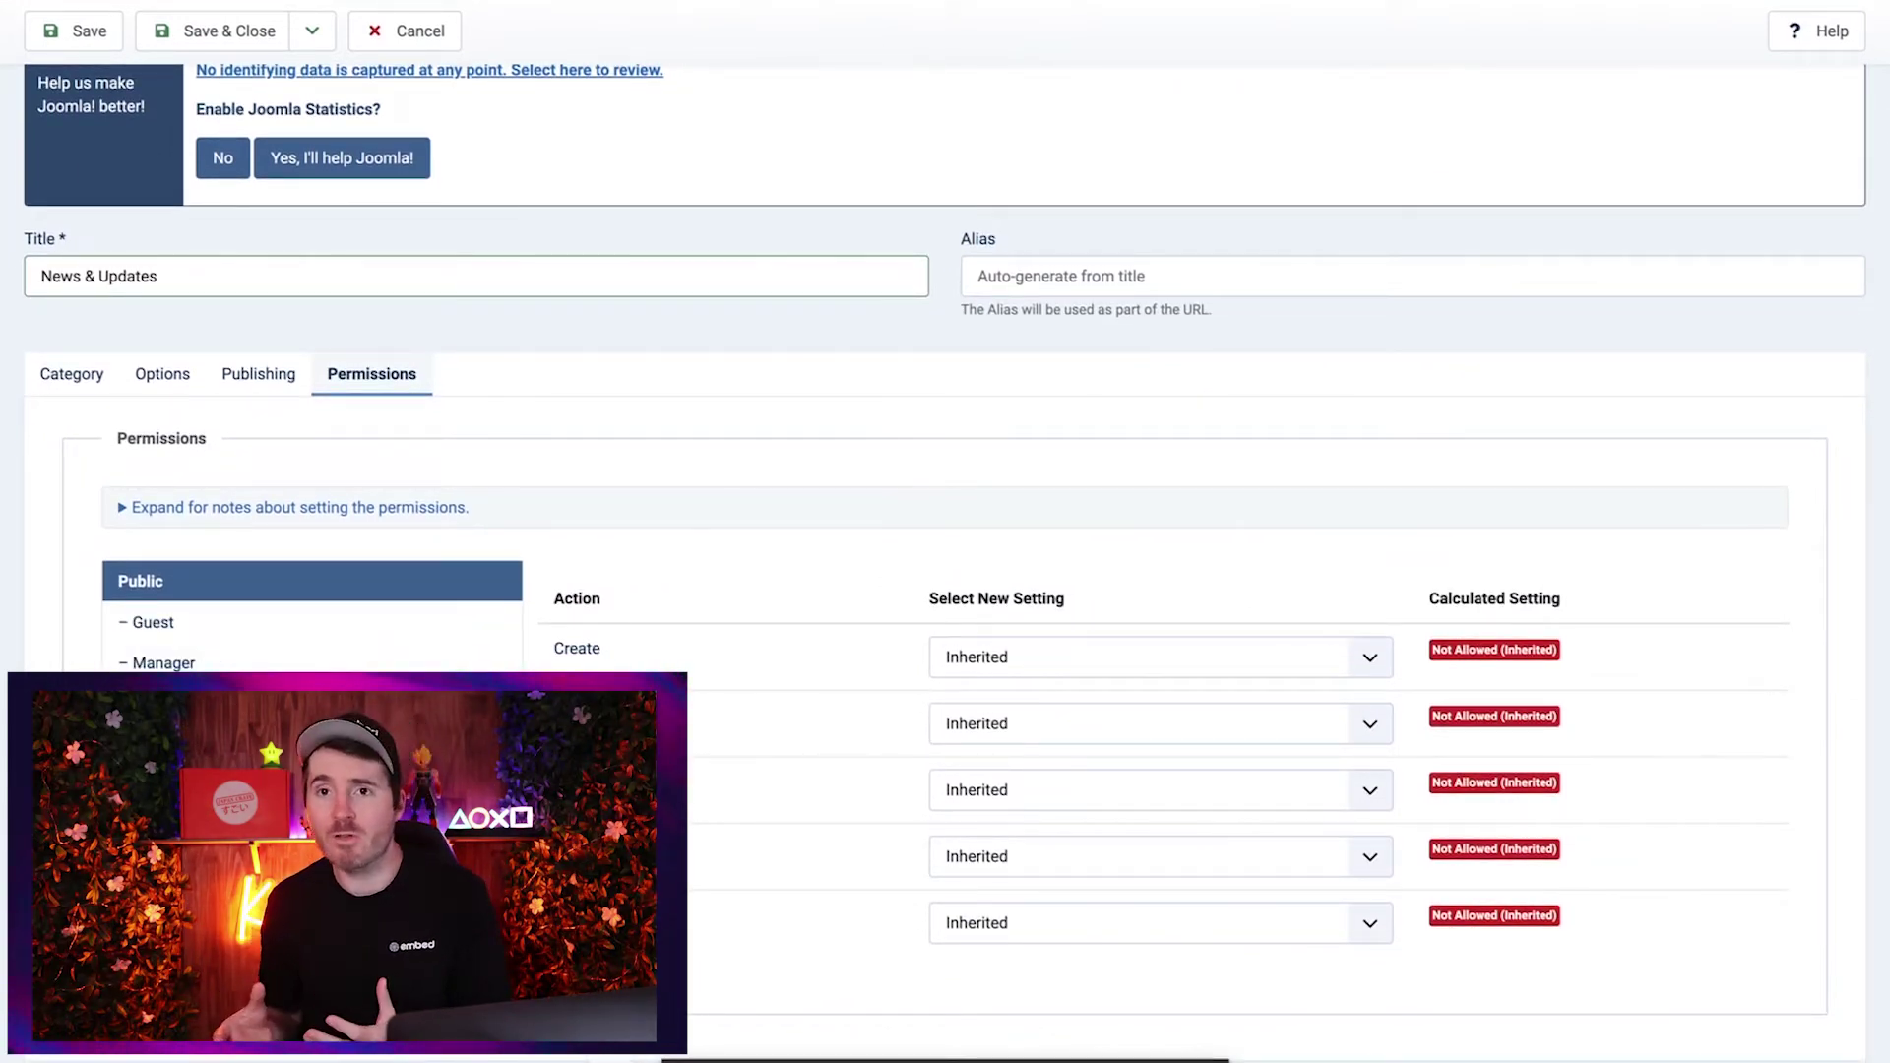
pyautogui.click(372, 638)
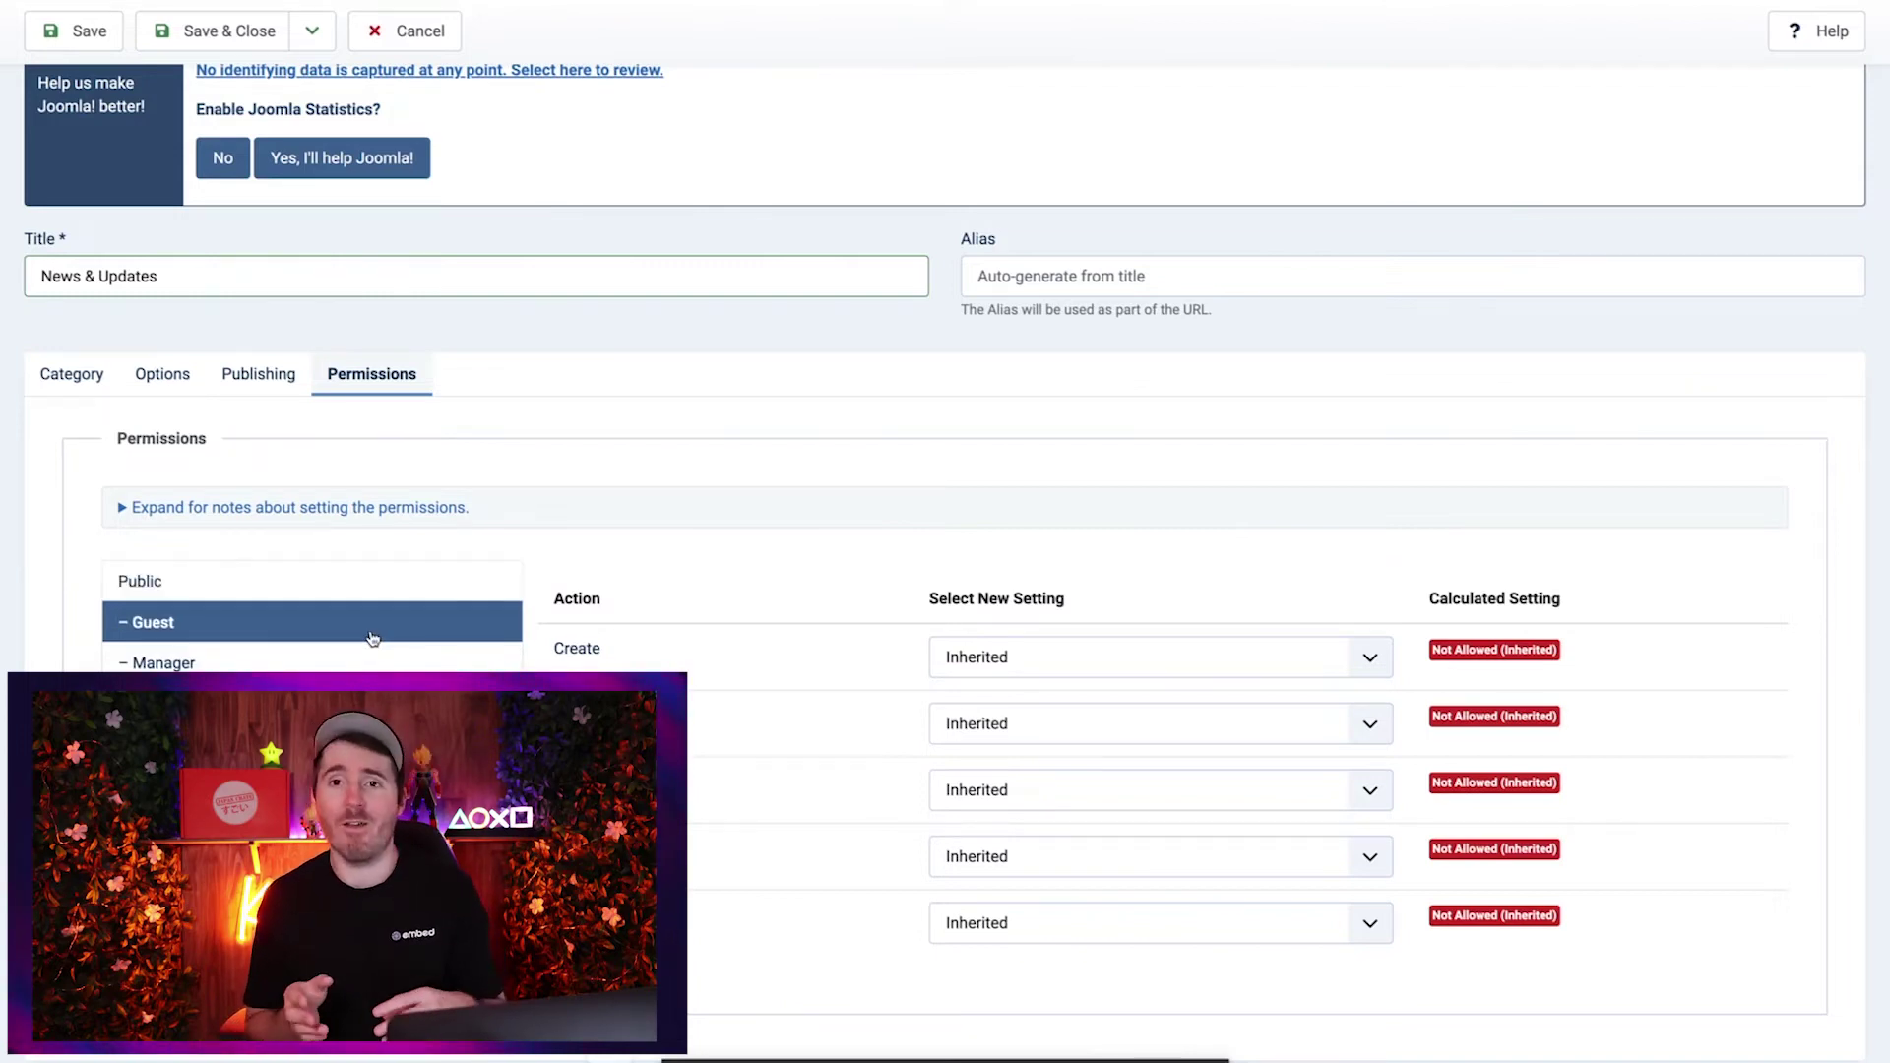
pyautogui.click(353, 664)
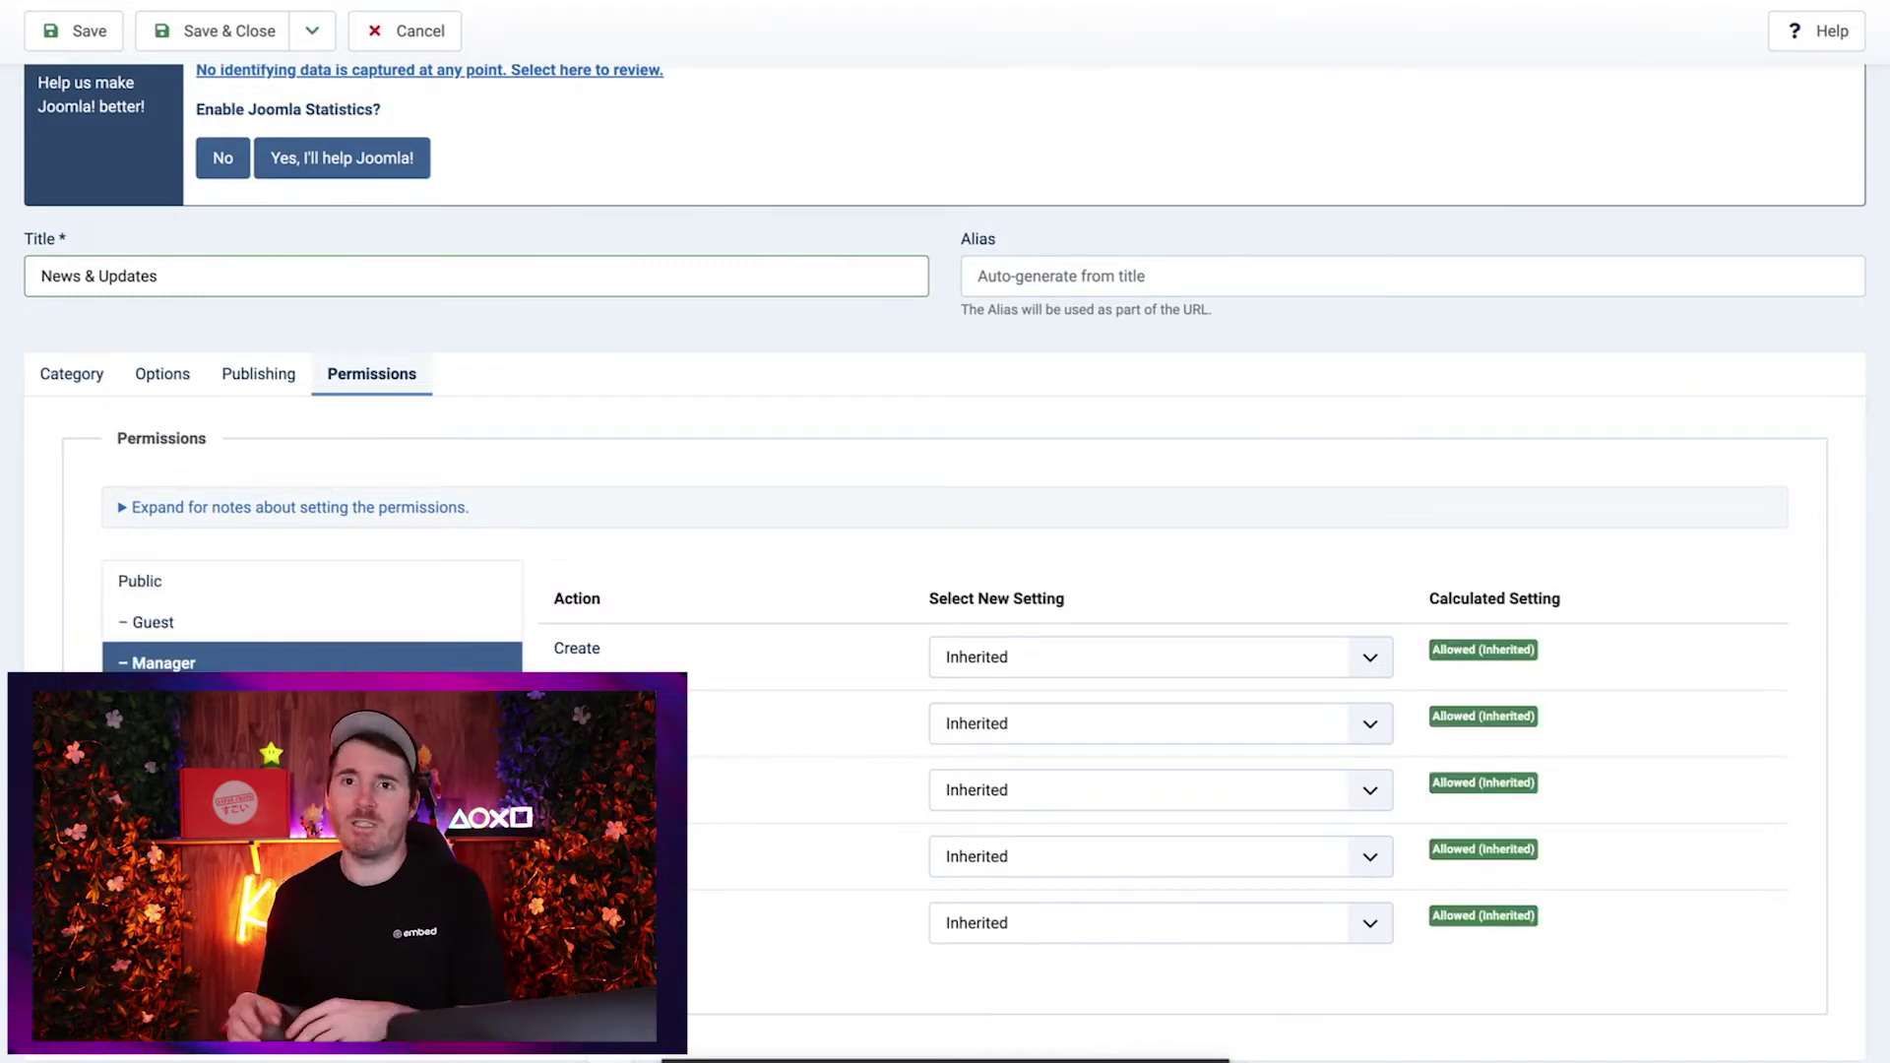
pyautogui.click(353, 705)
pyautogui.press('Down')
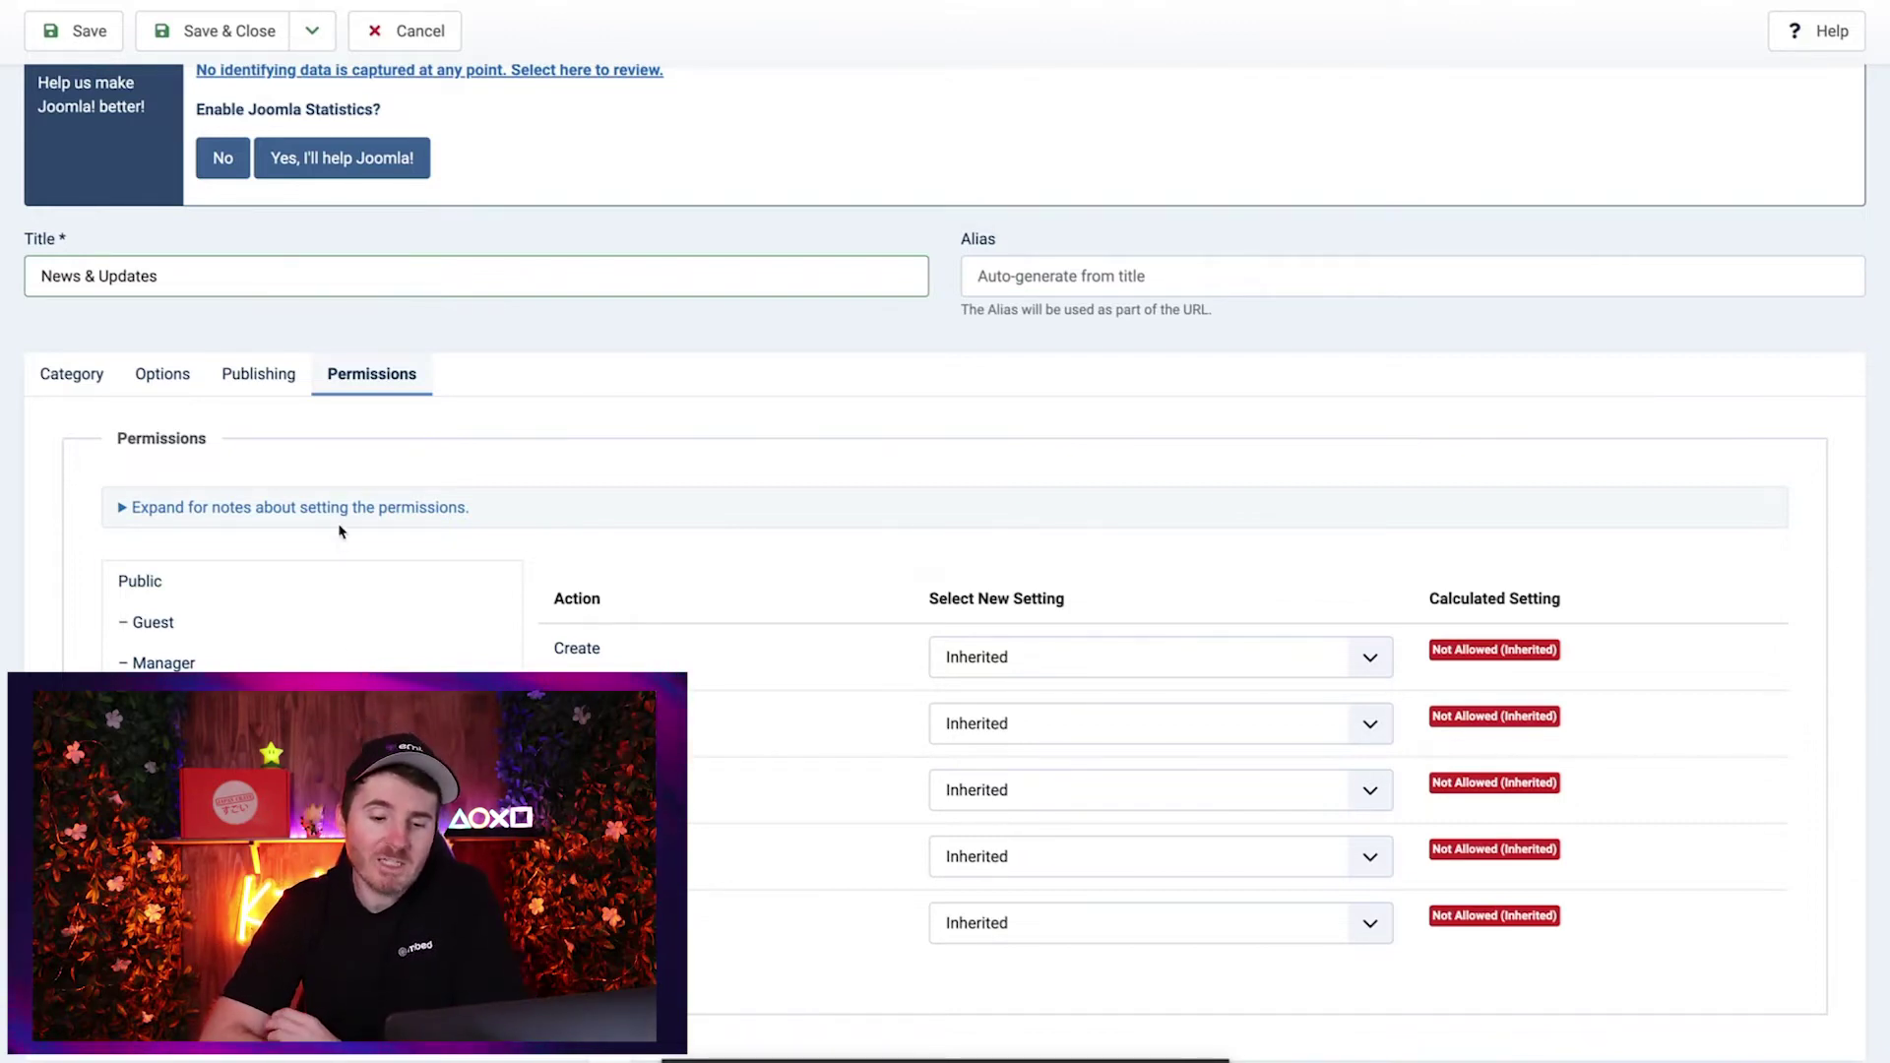
# On the Category tab, keep No parent, Published and Public access, then visit the Note fields
pyautogui.click(73, 376)
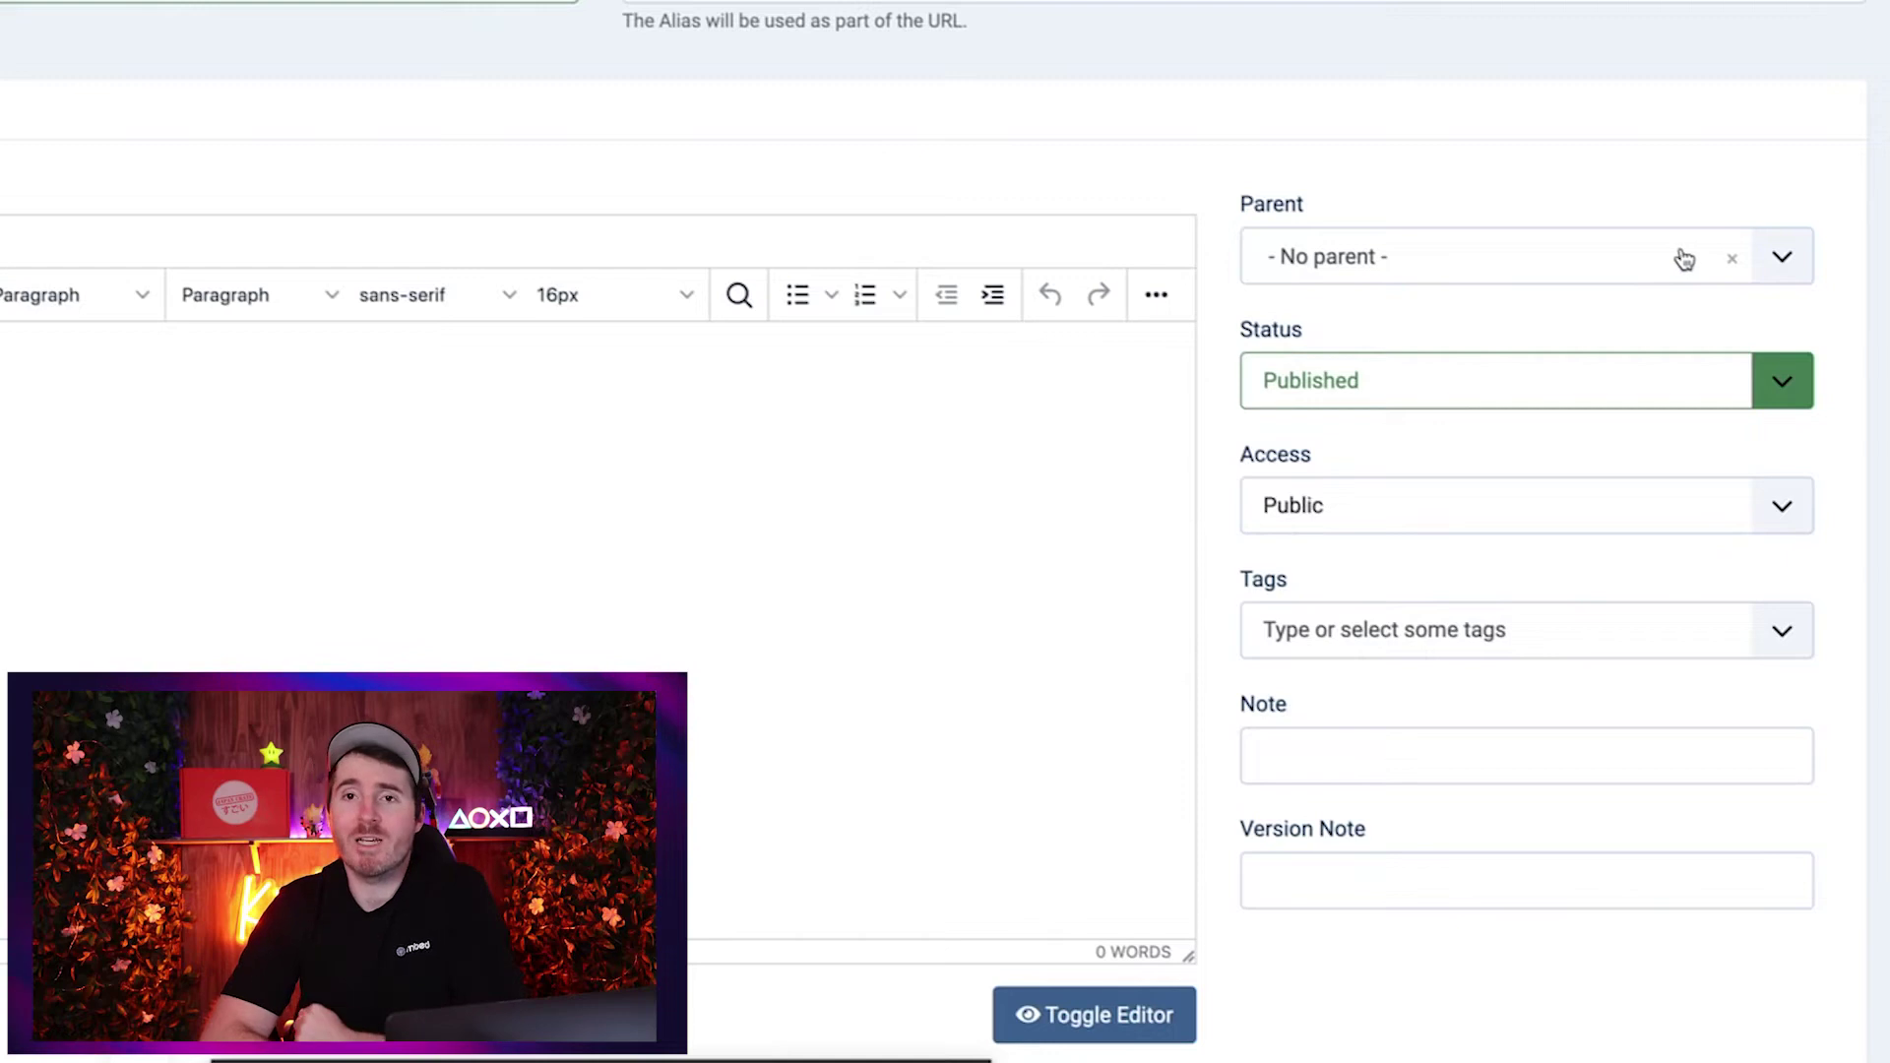
pyautogui.click(1682, 260)
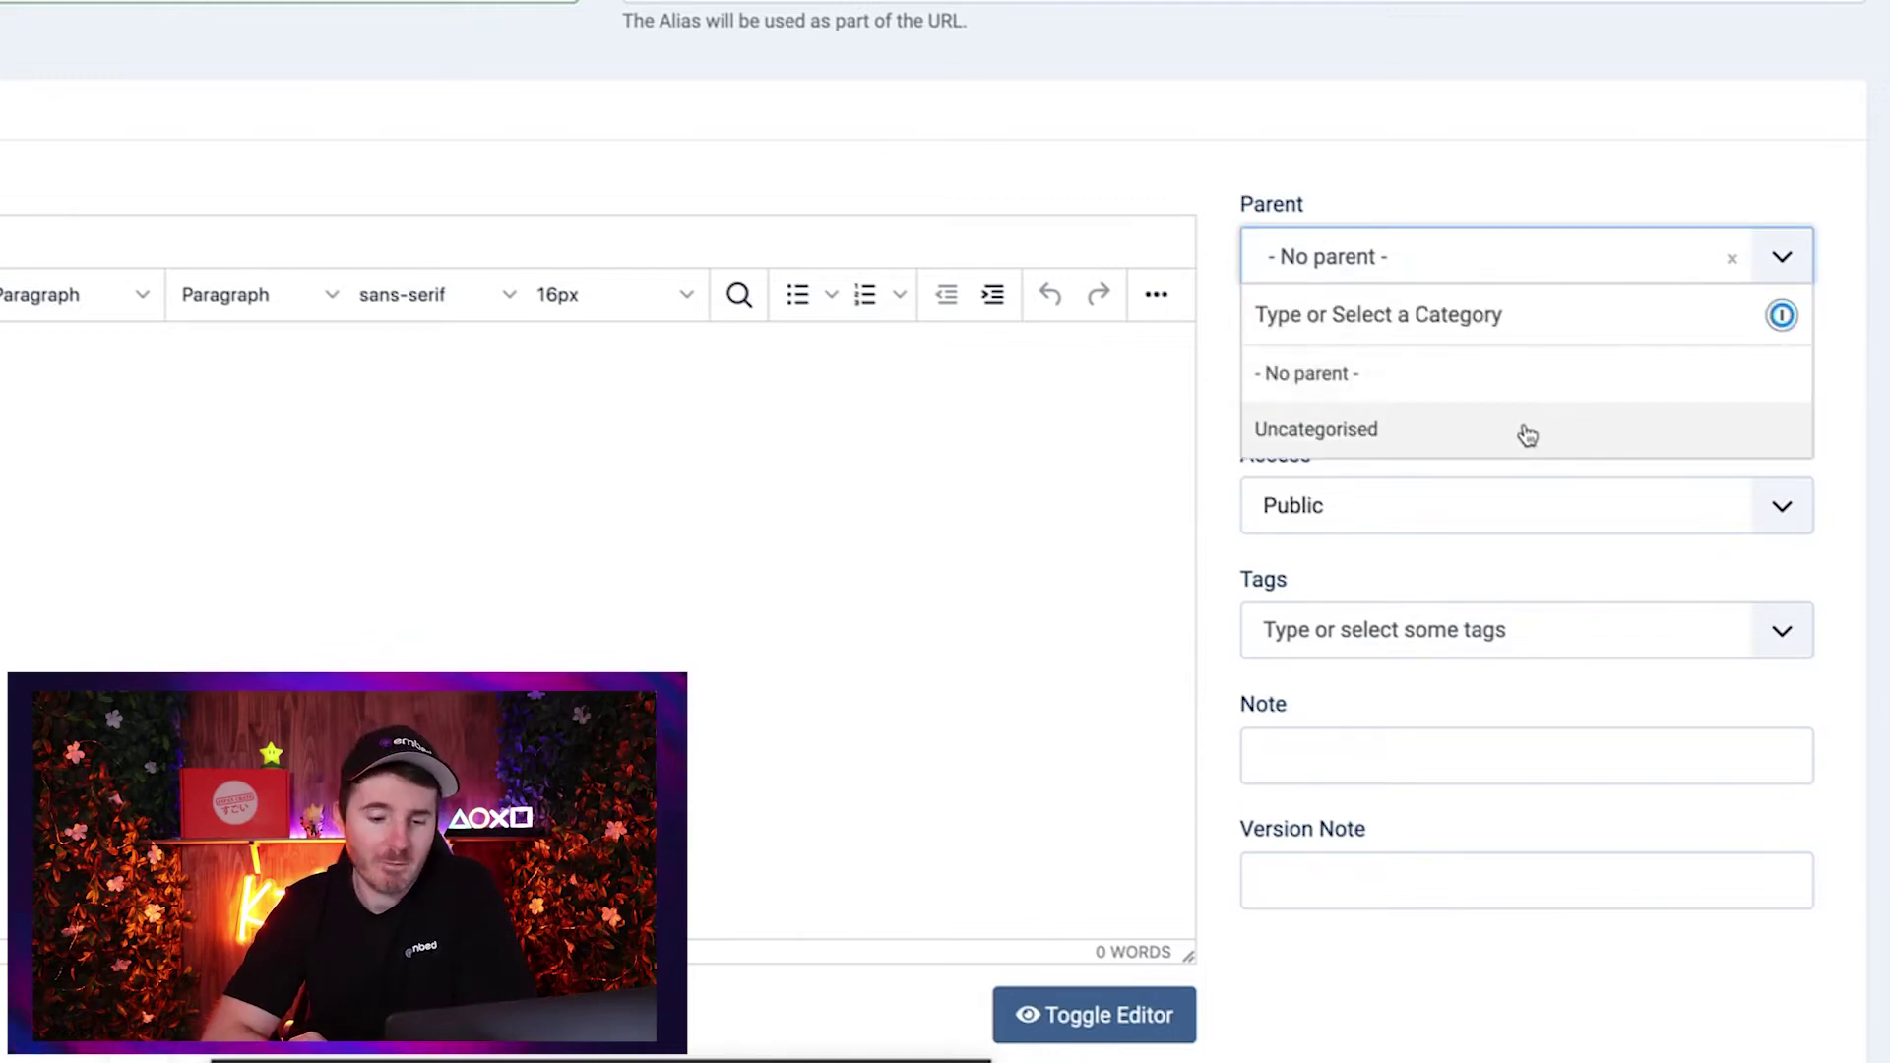
pyautogui.click(1602, 181)
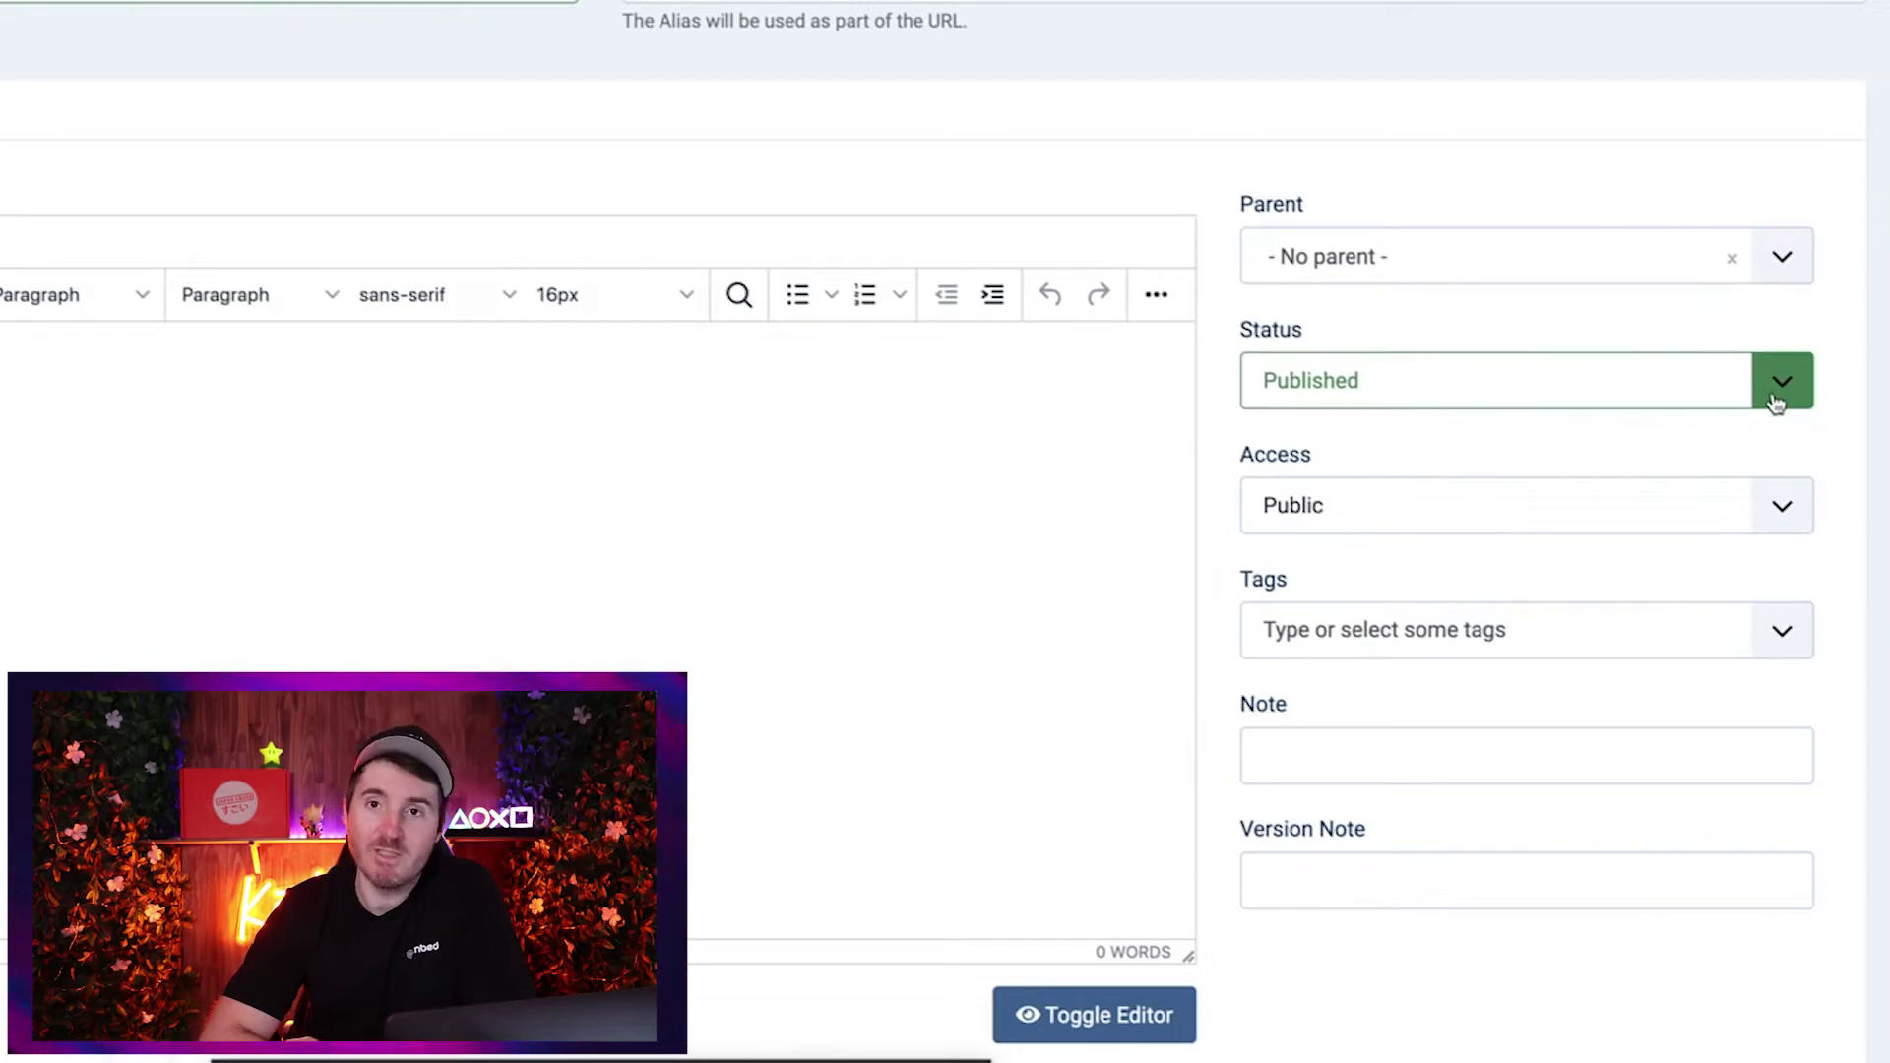
pyautogui.click(1776, 404)
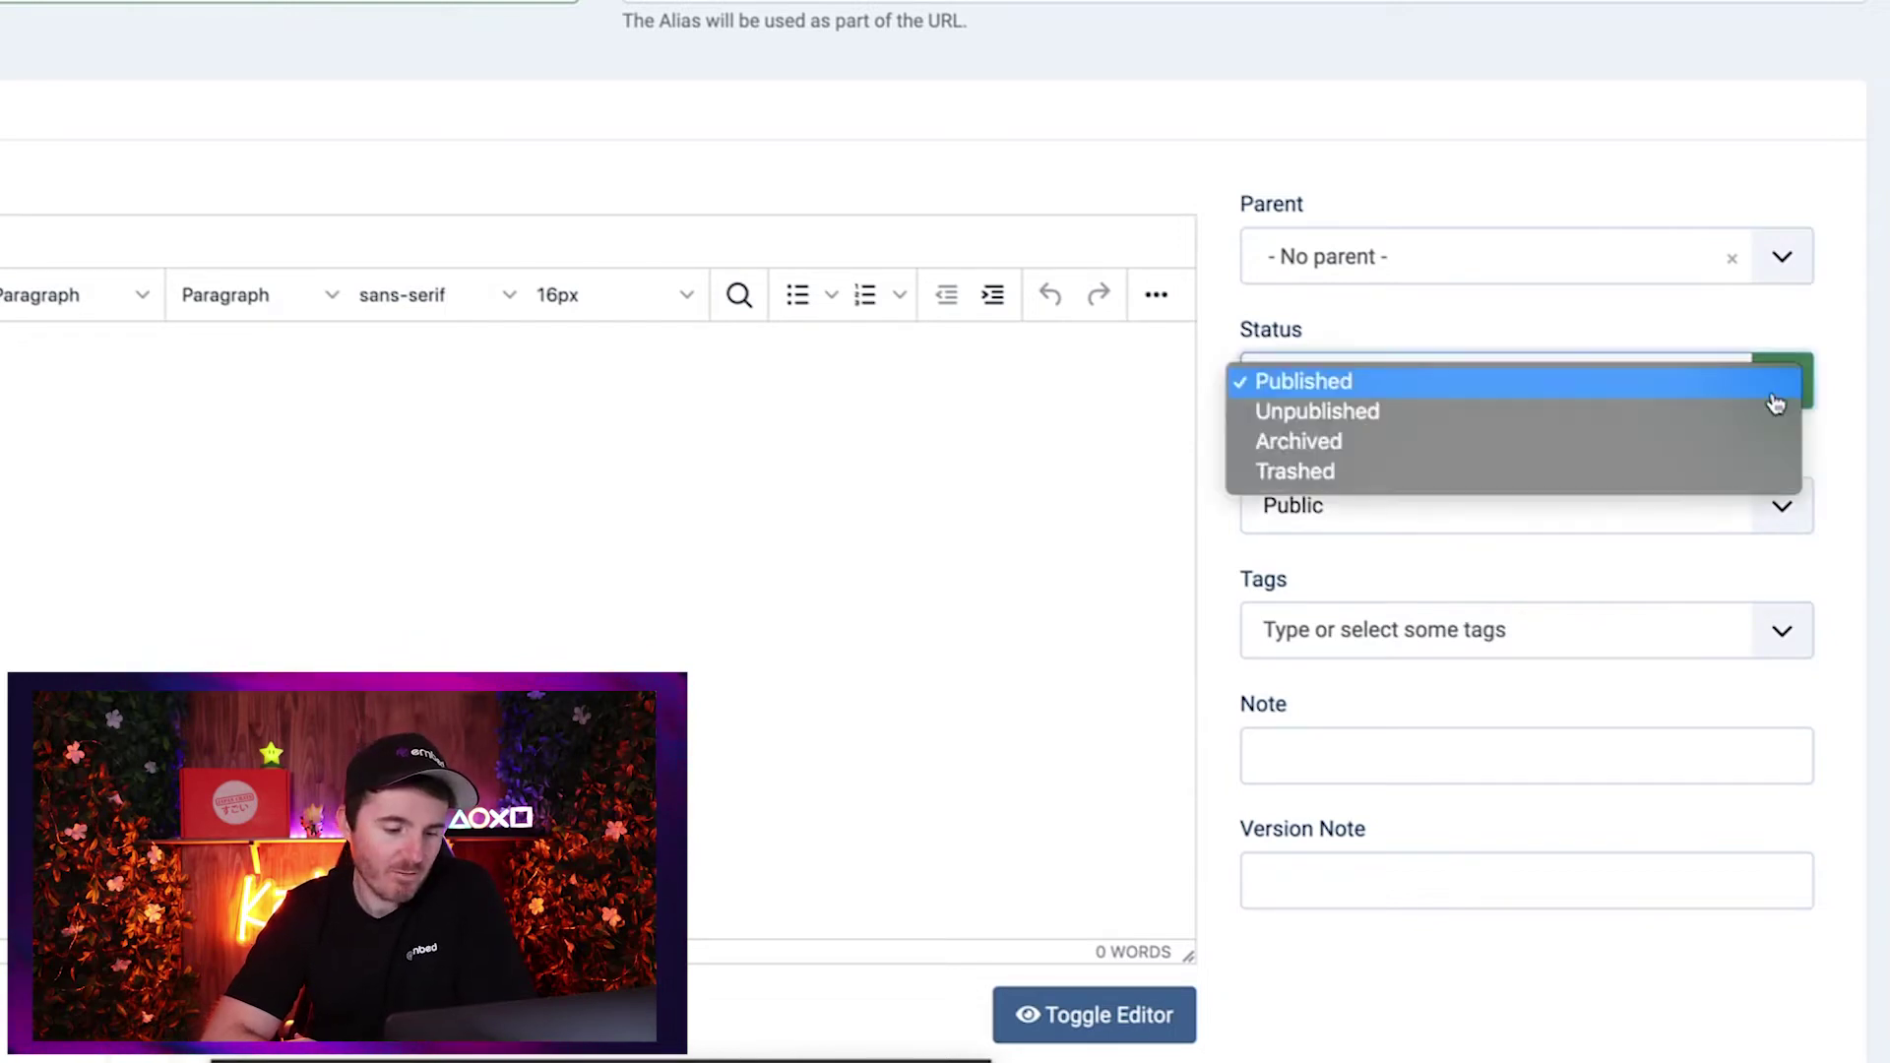
pyautogui.click(1837, 360)
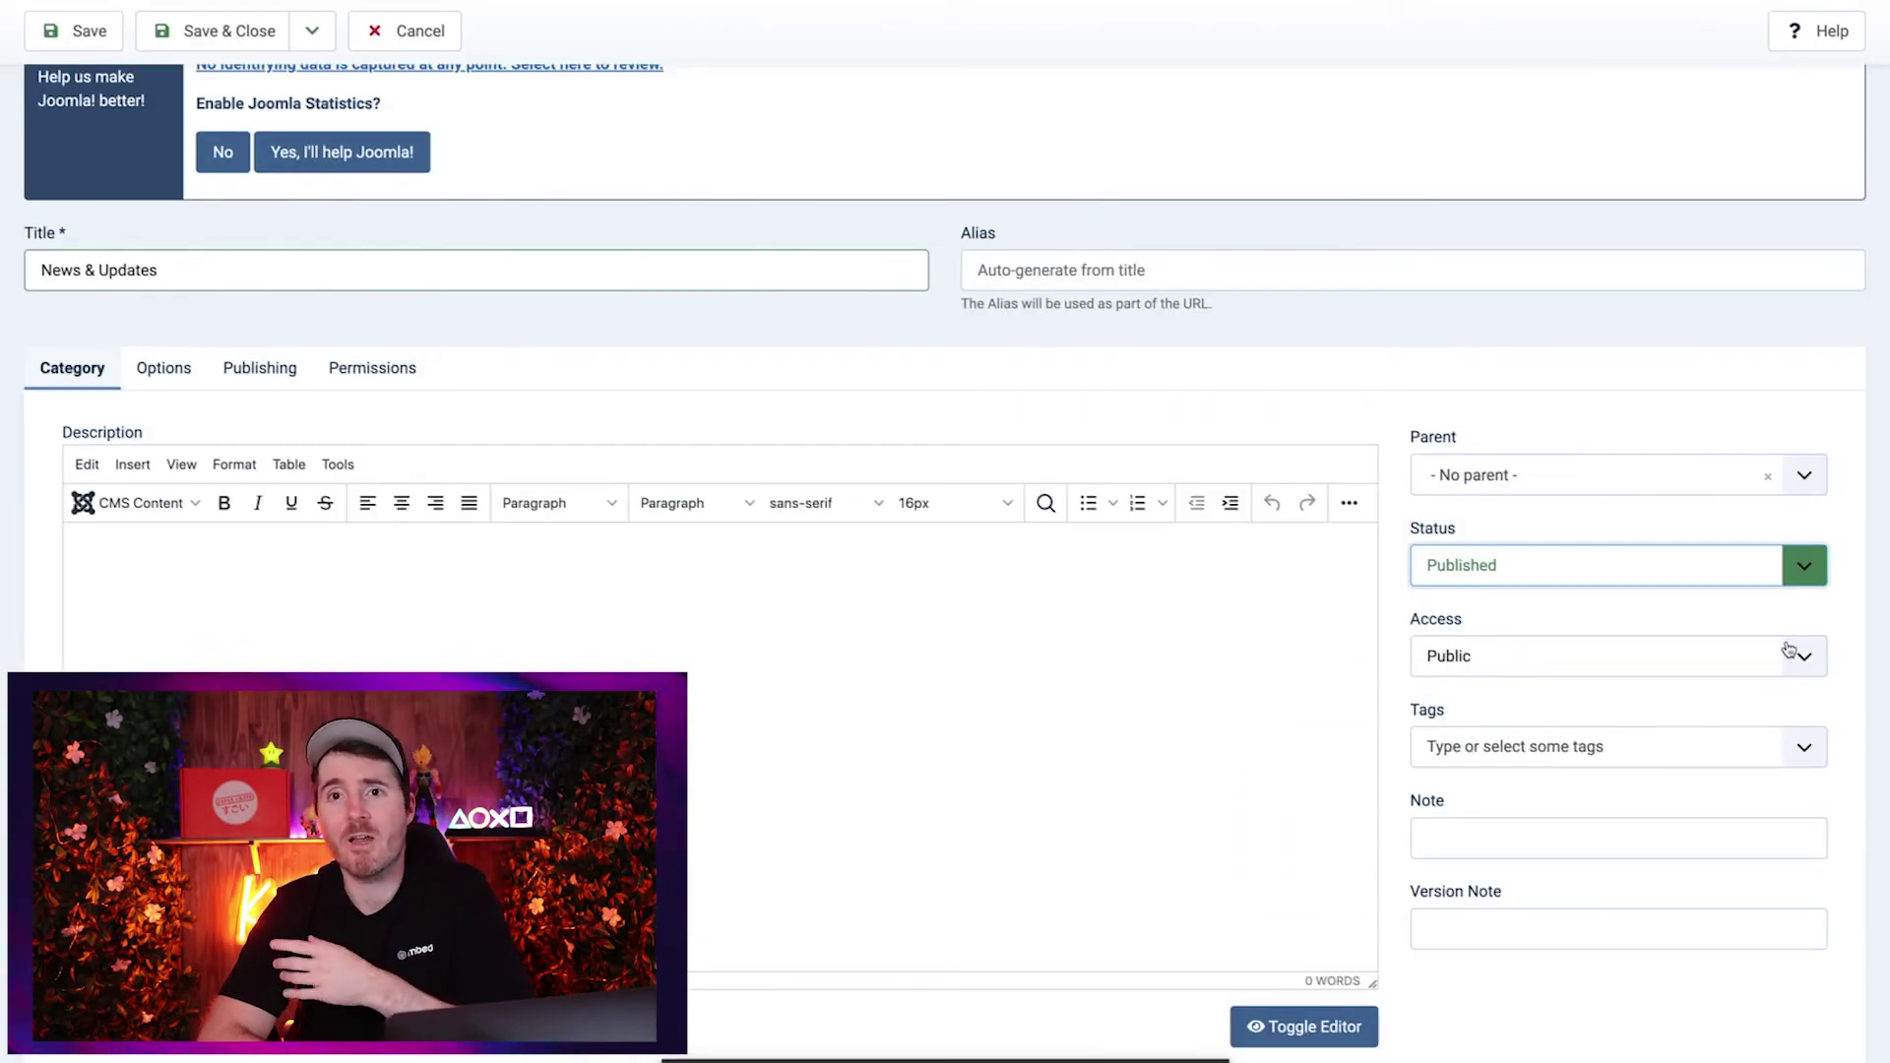
pyautogui.click(1799, 657)
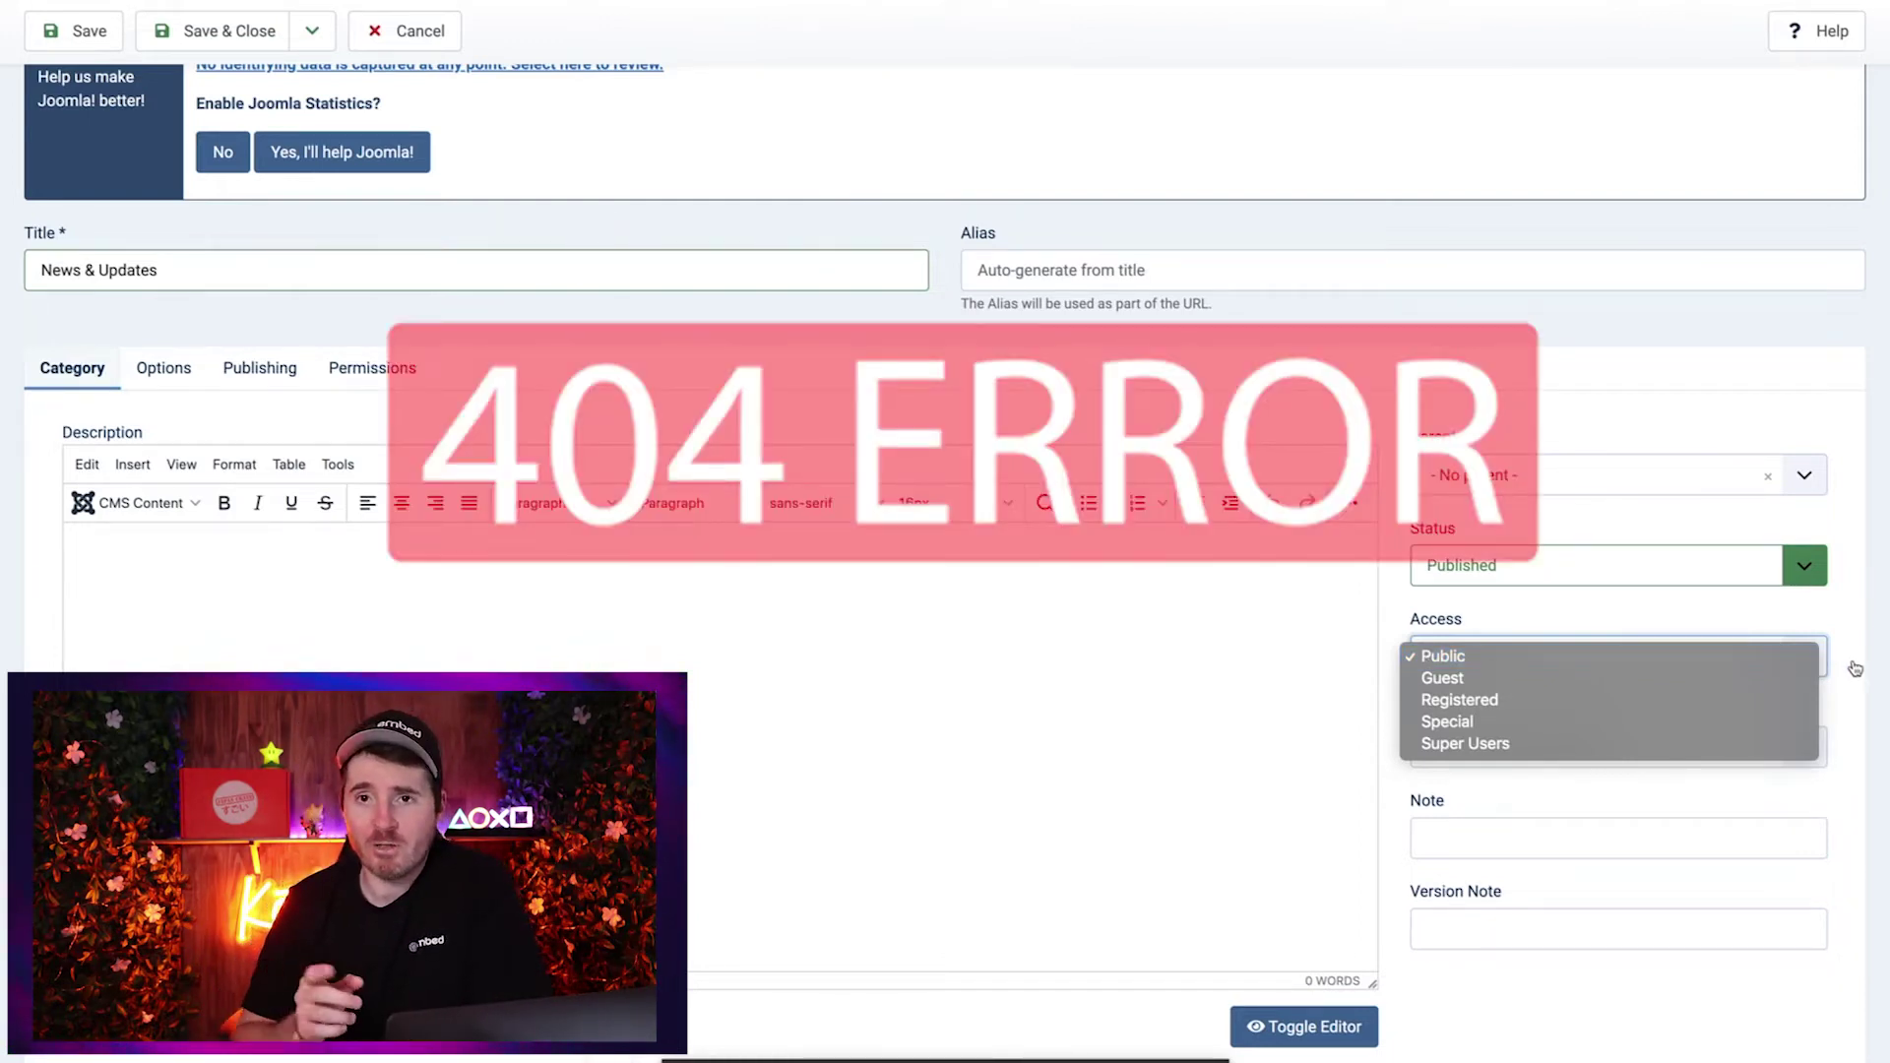
pyautogui.click(1855, 669)
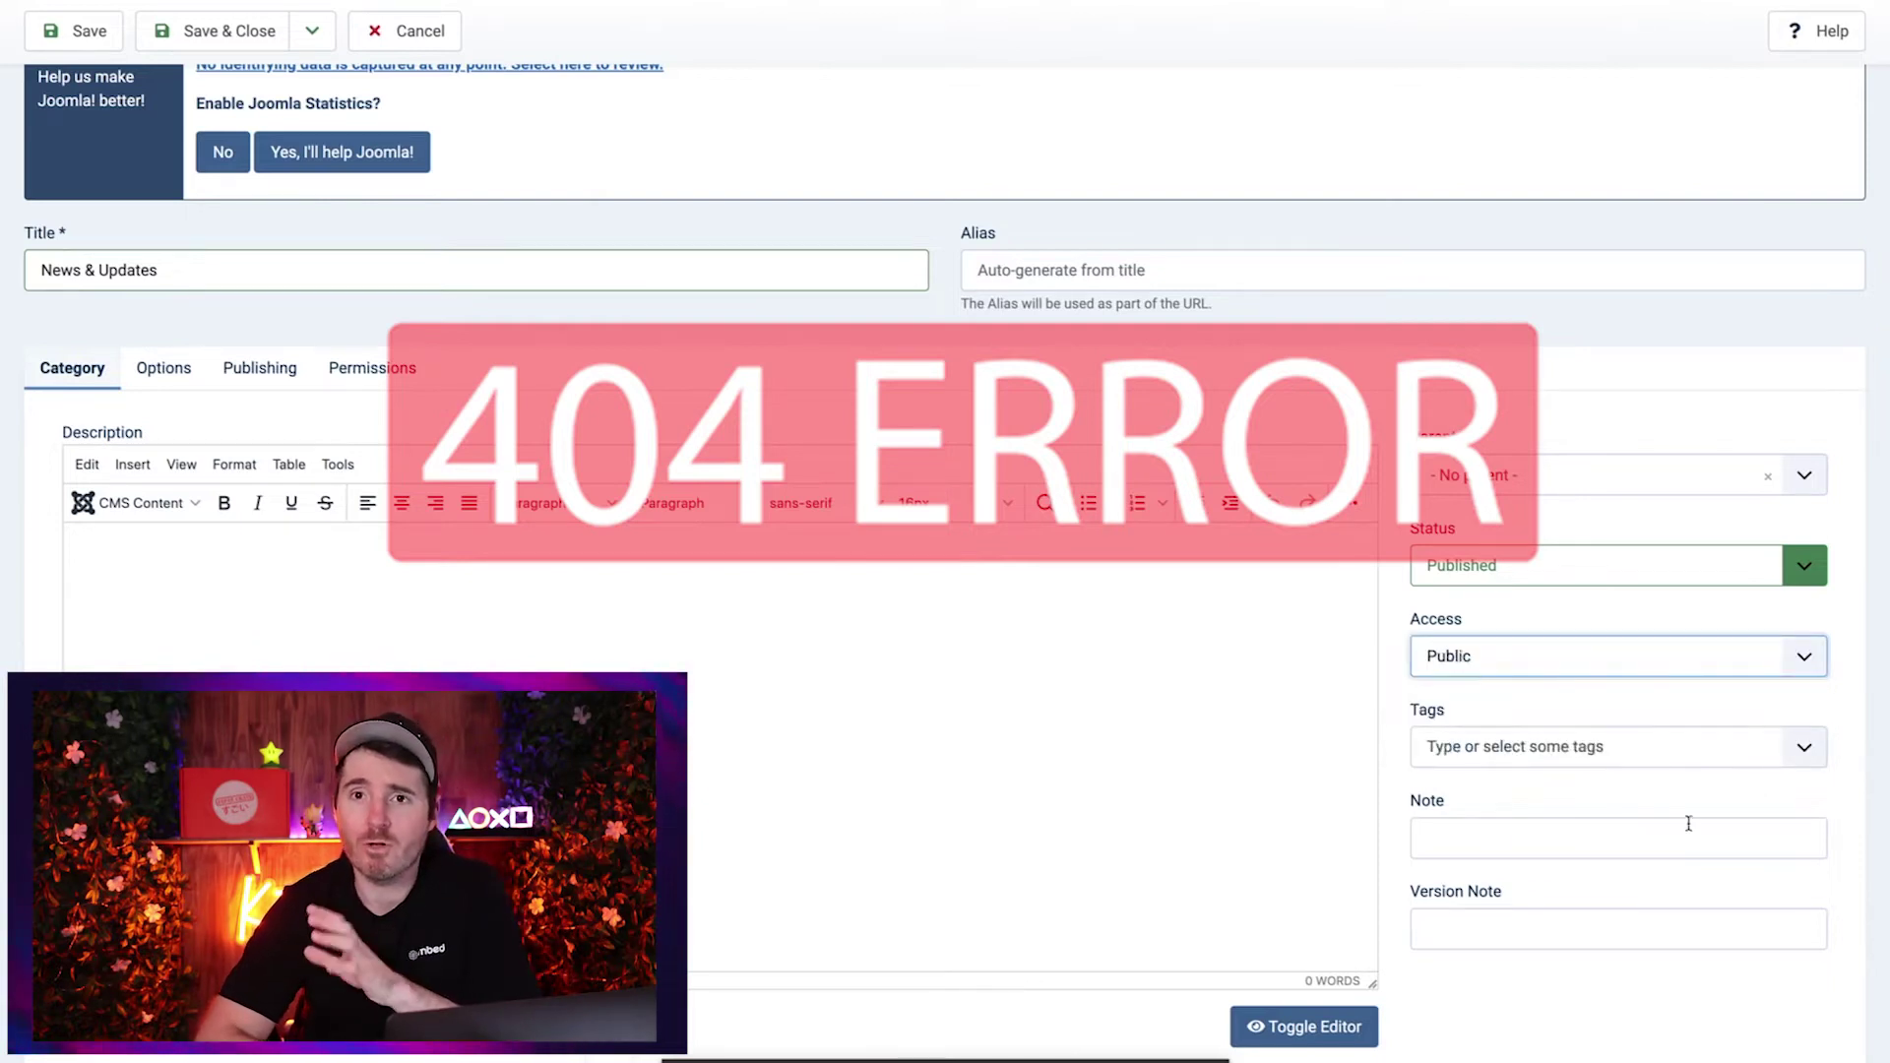
pyautogui.click(1600, 842)
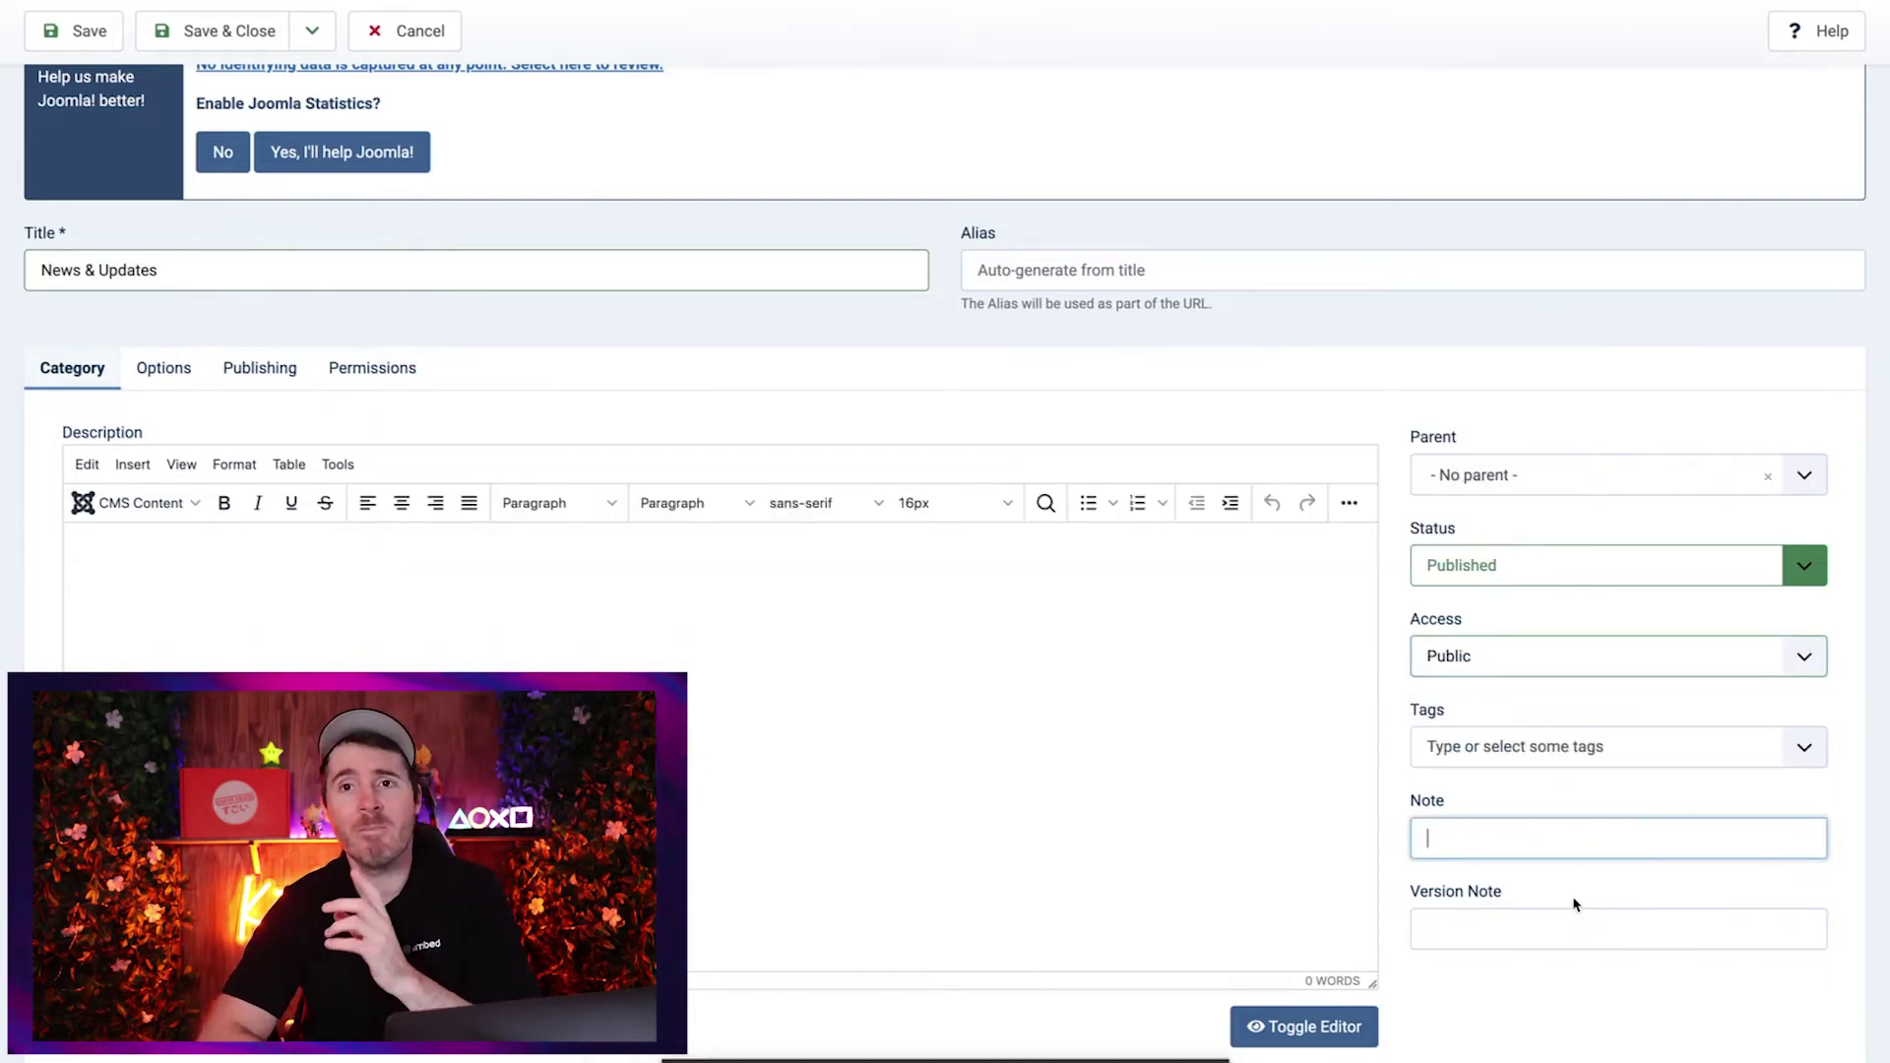
pyautogui.click(1550, 934)
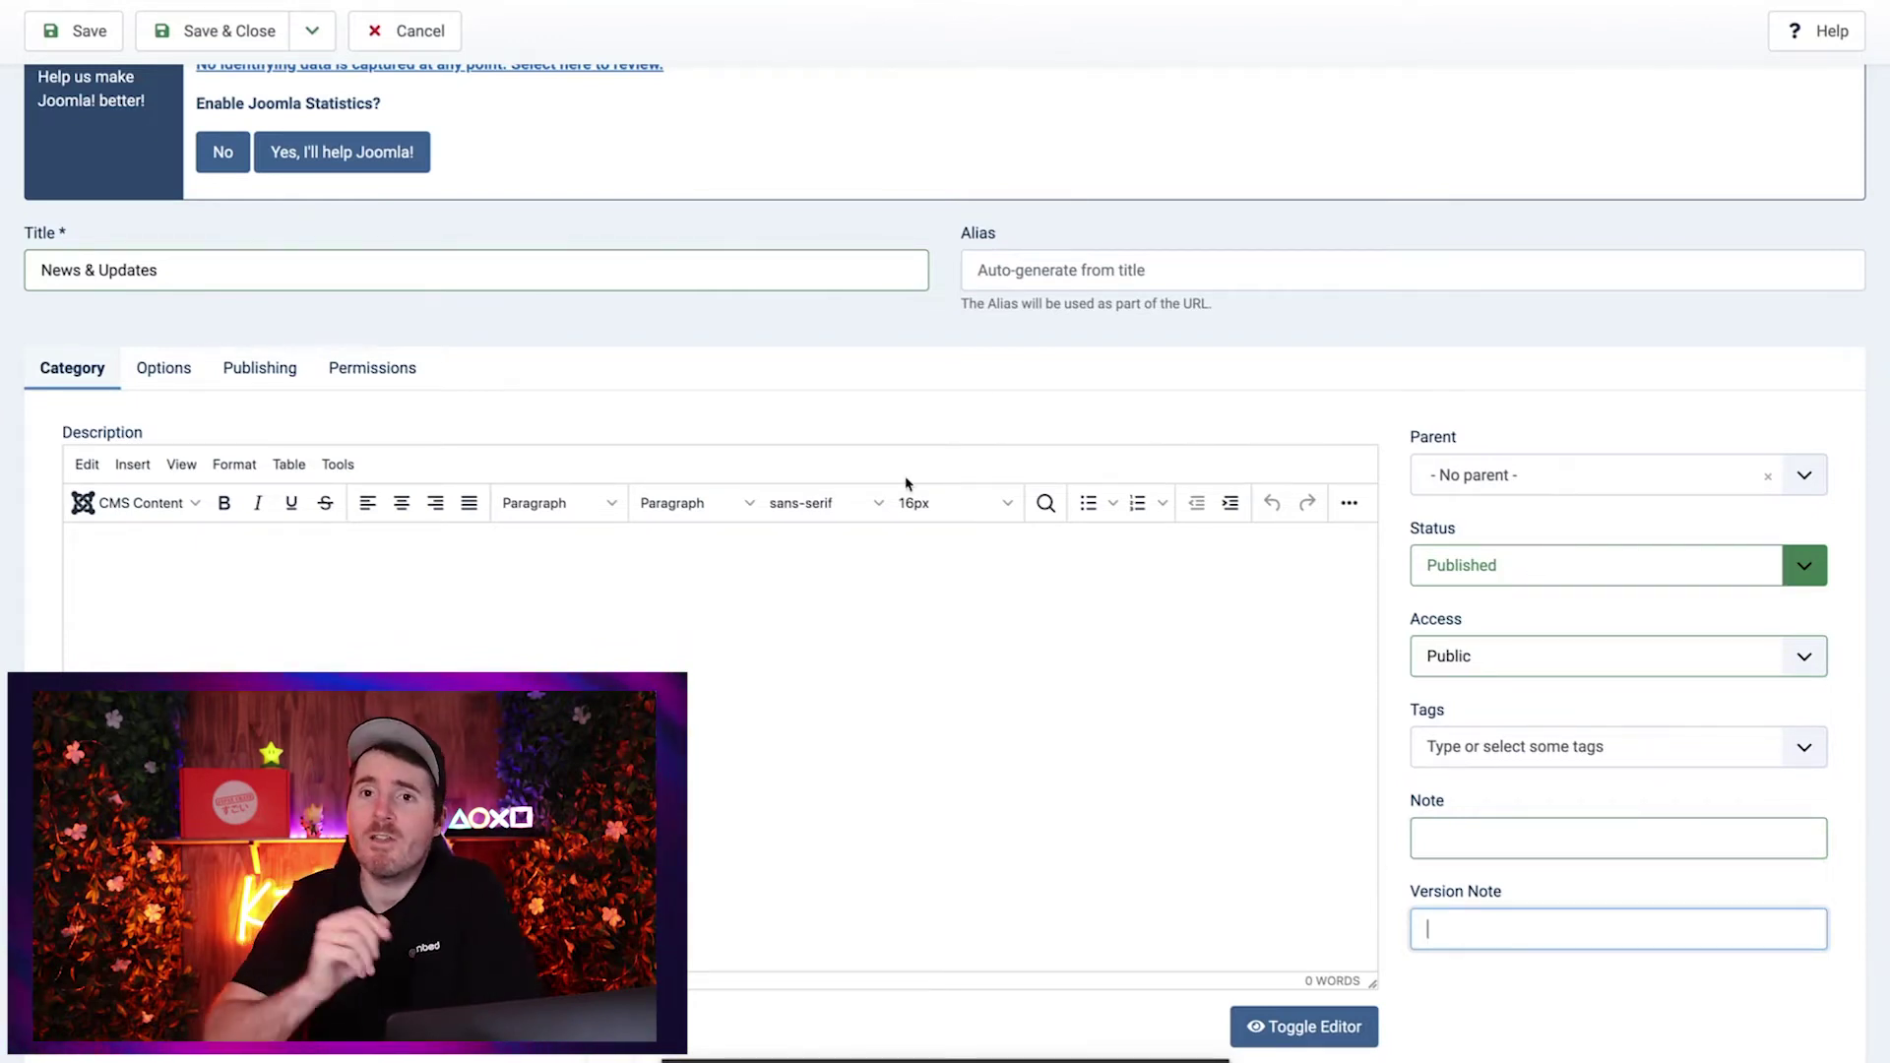
# Save the News & Updates category and open the empty Articles list
pyautogui.click(205, 32)
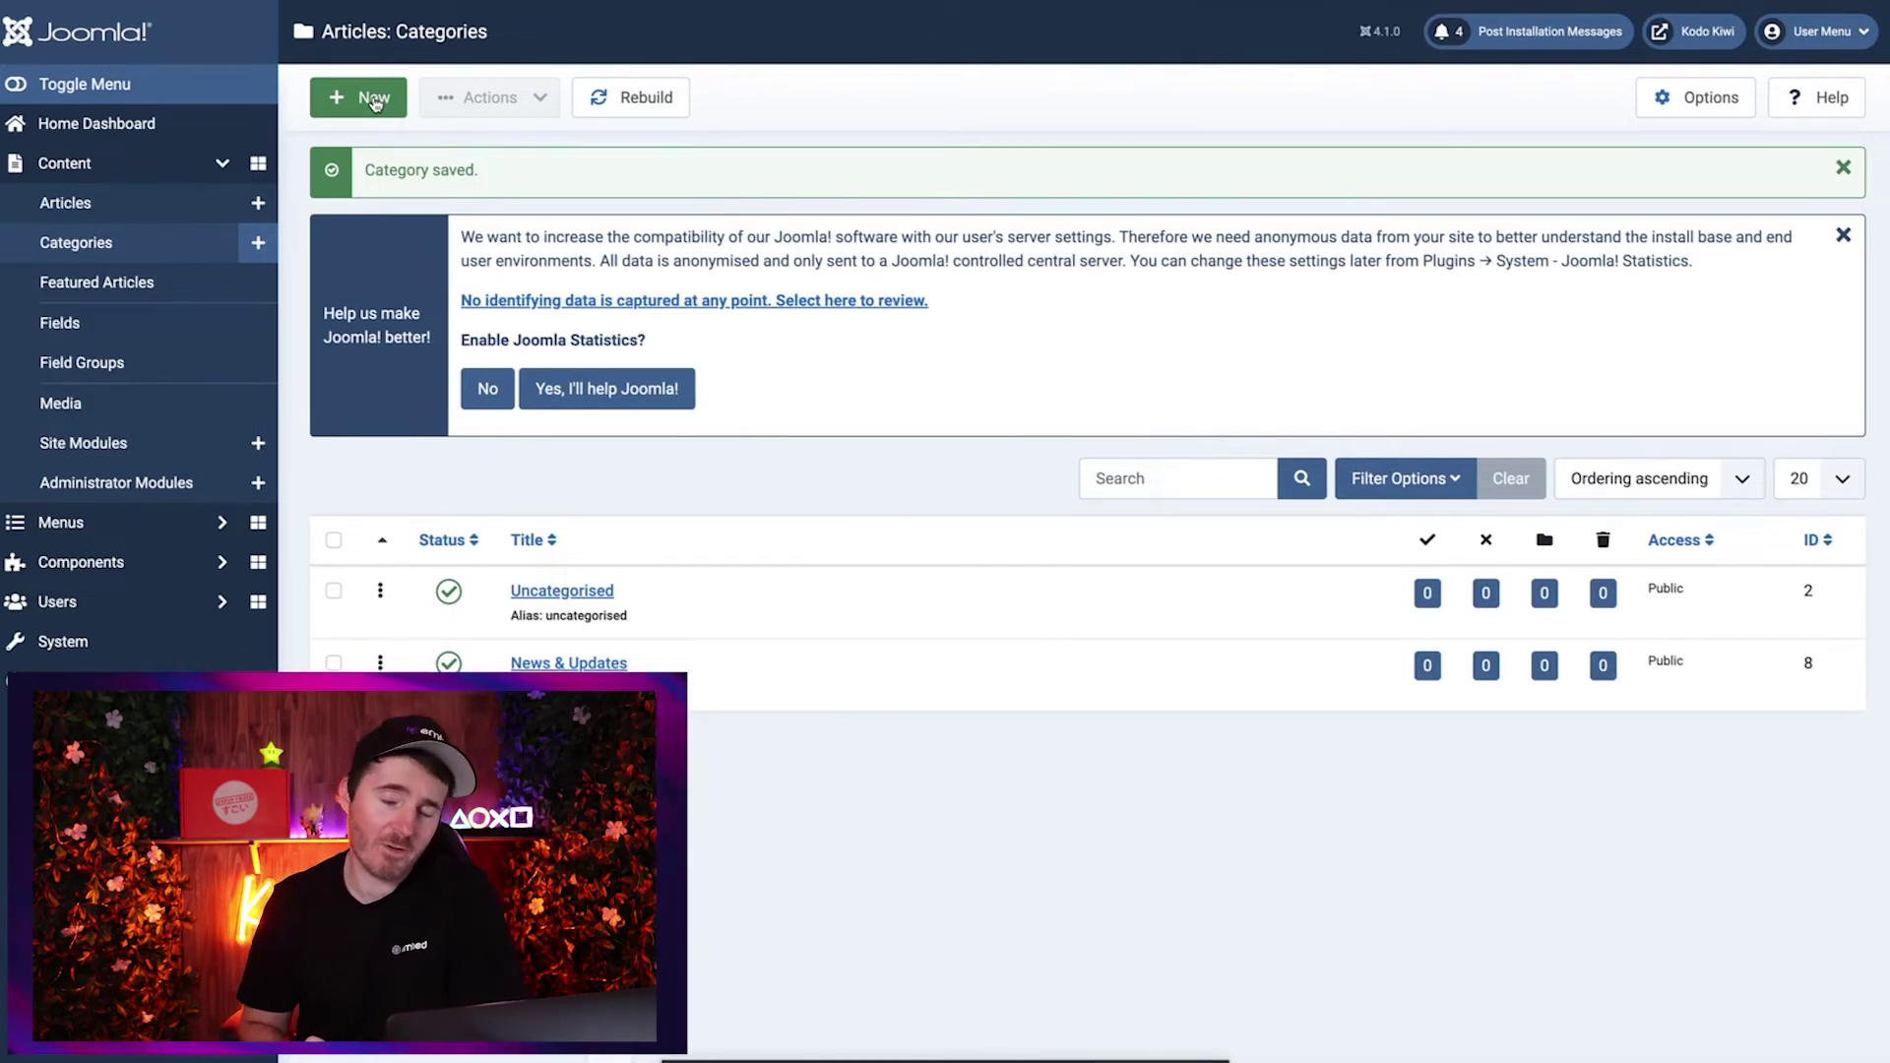
pyautogui.click(141, 210)
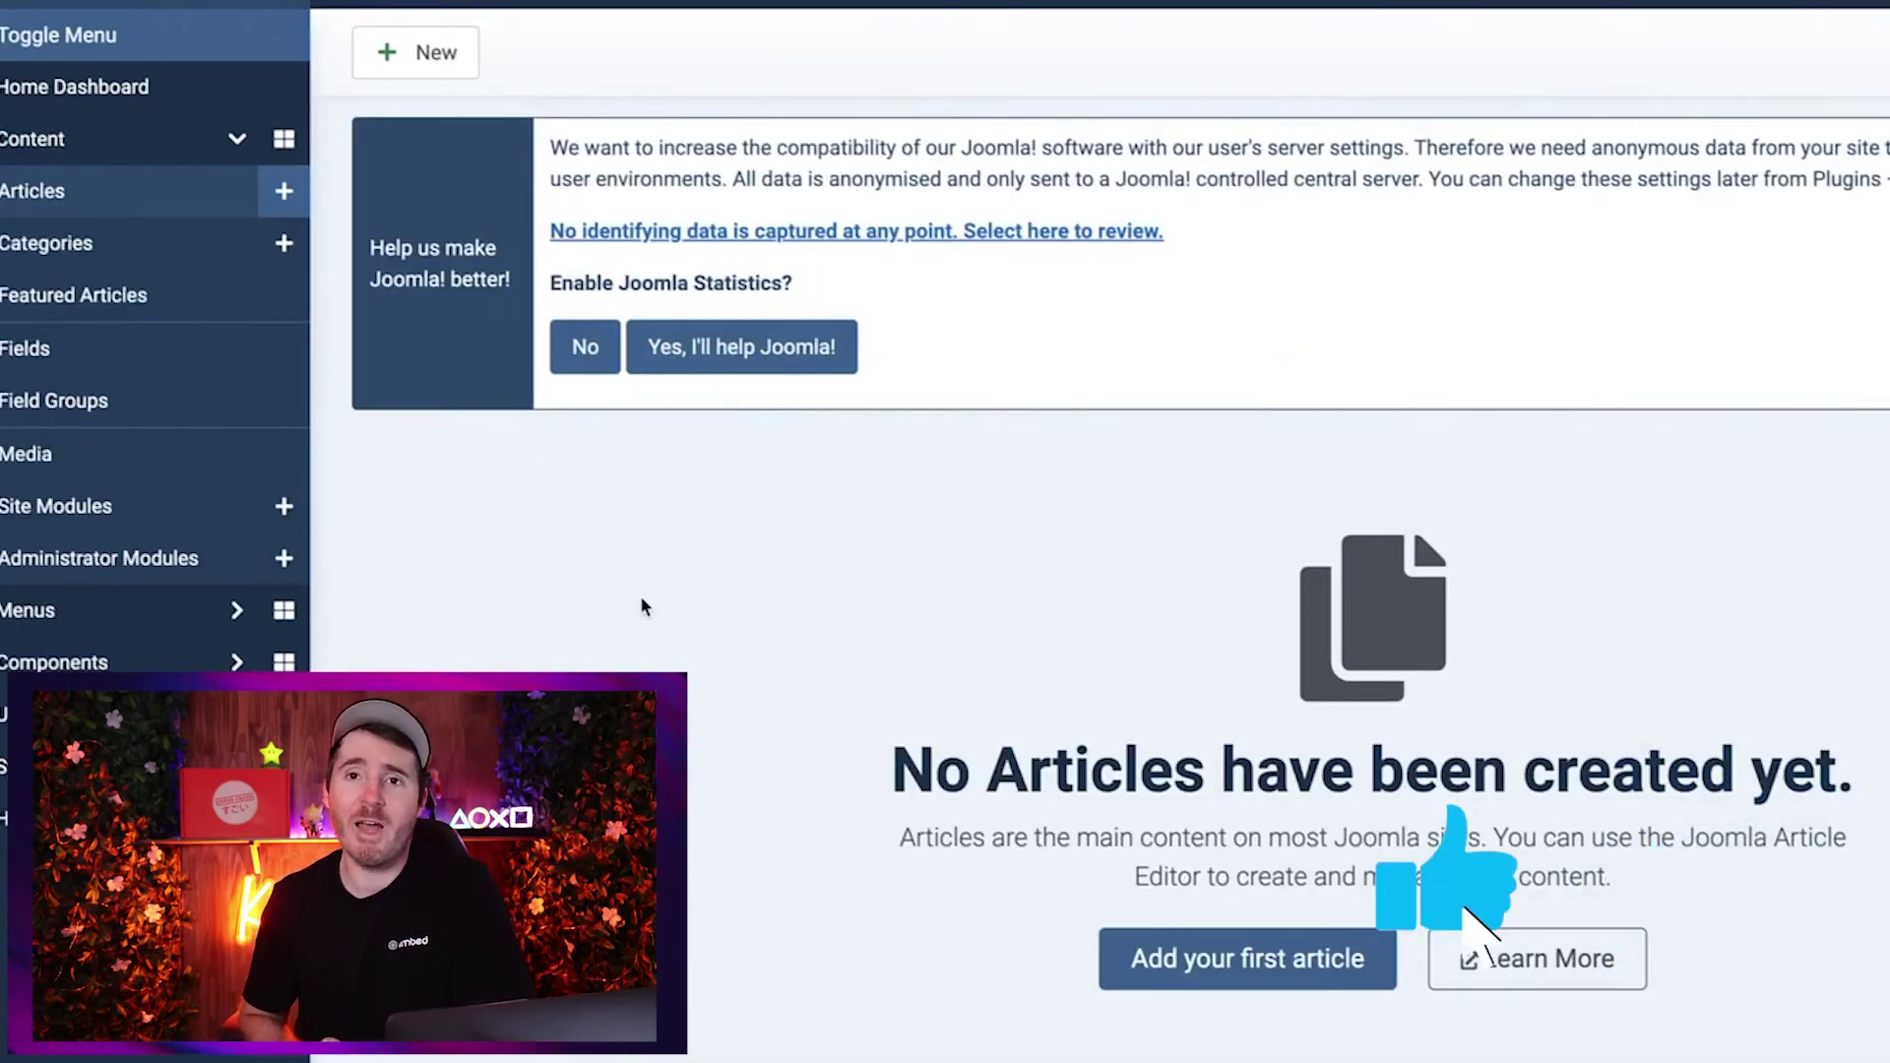
# Start the first article and title it 'New Website Alert'
pyautogui.click(1276, 973)
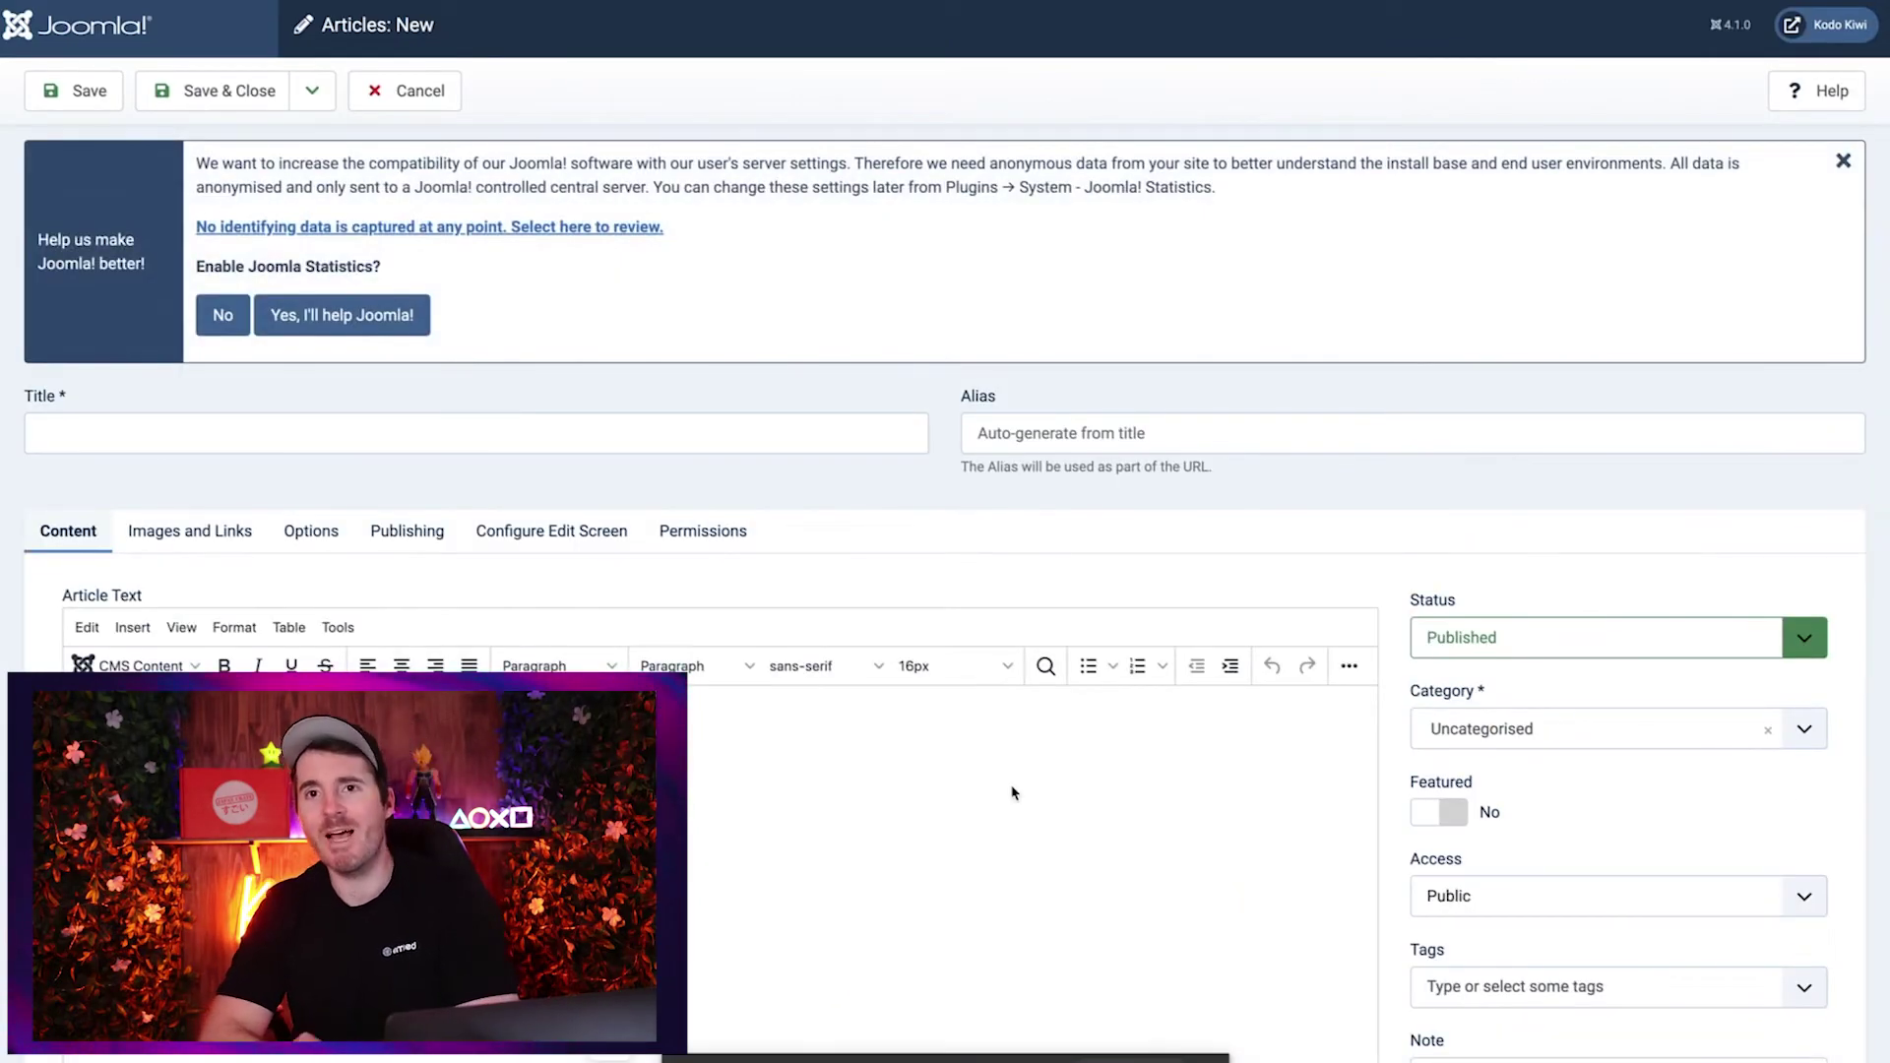
pyautogui.scroll(-1, 1012, 793)
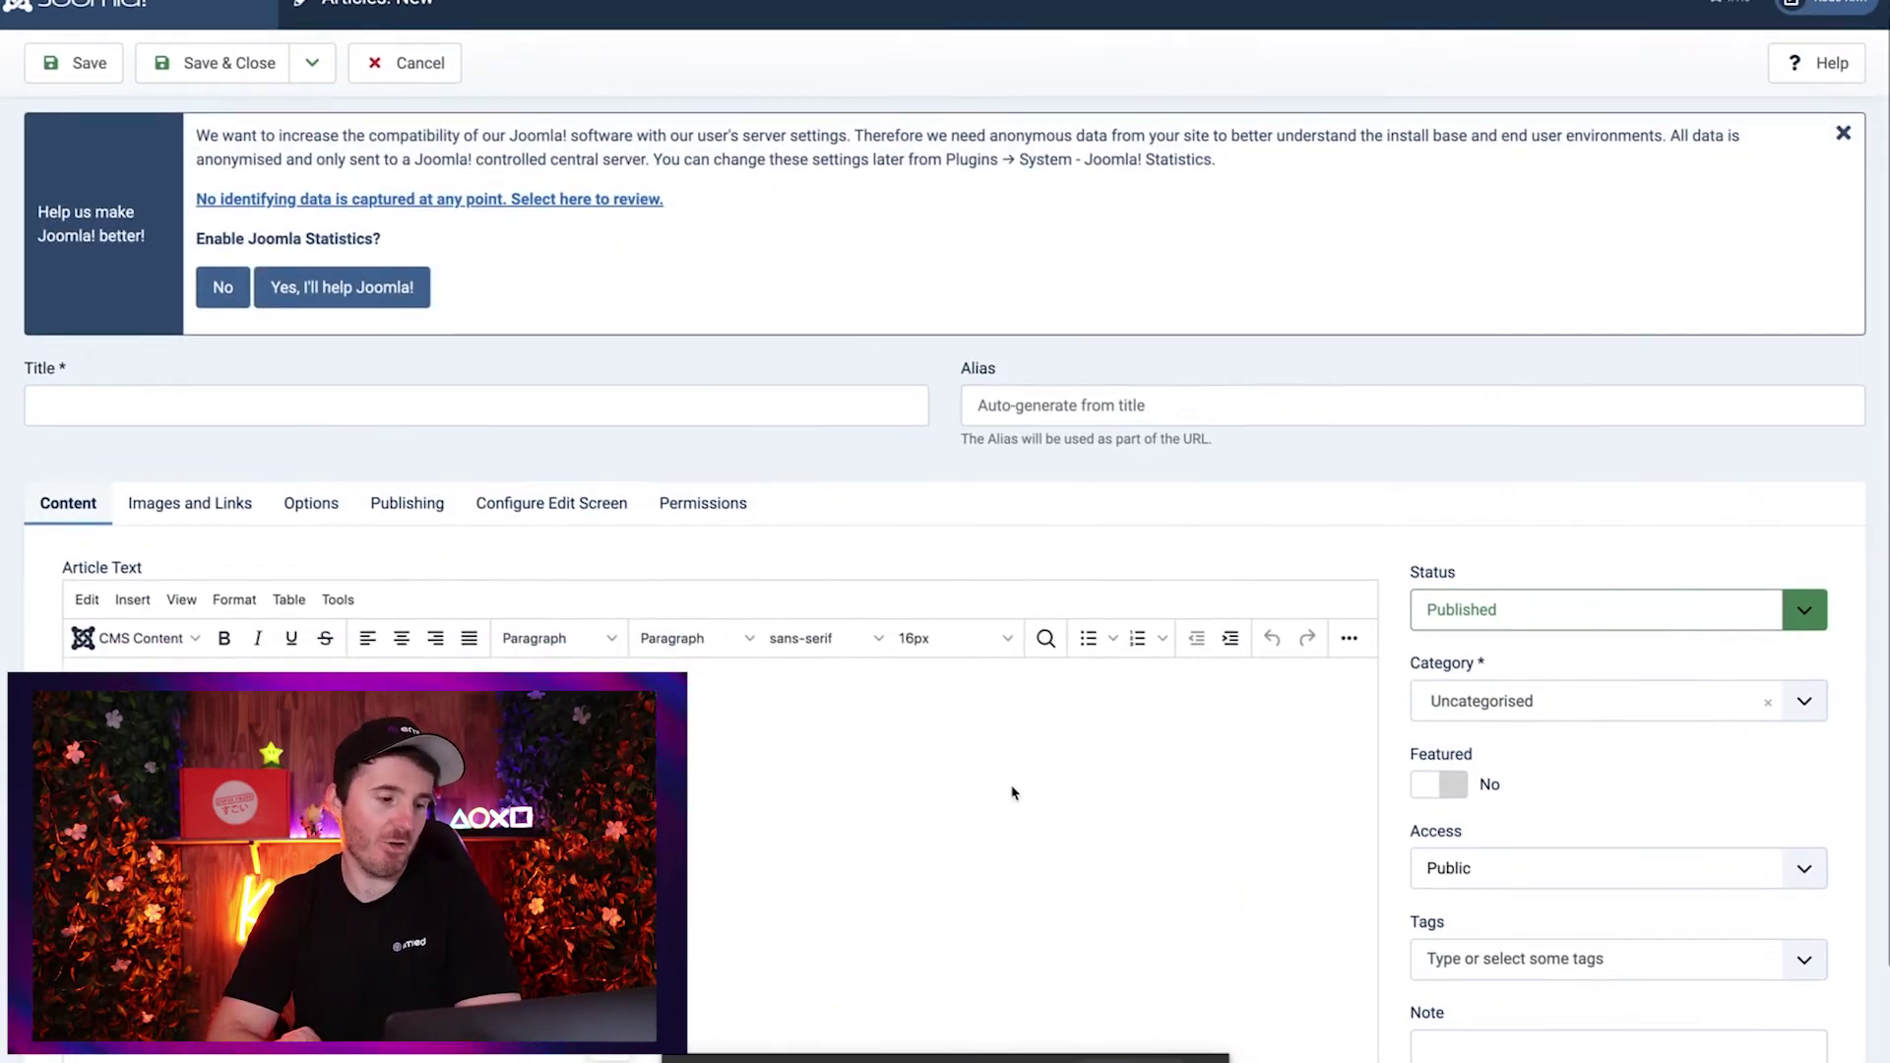
pyautogui.click(737, 441)
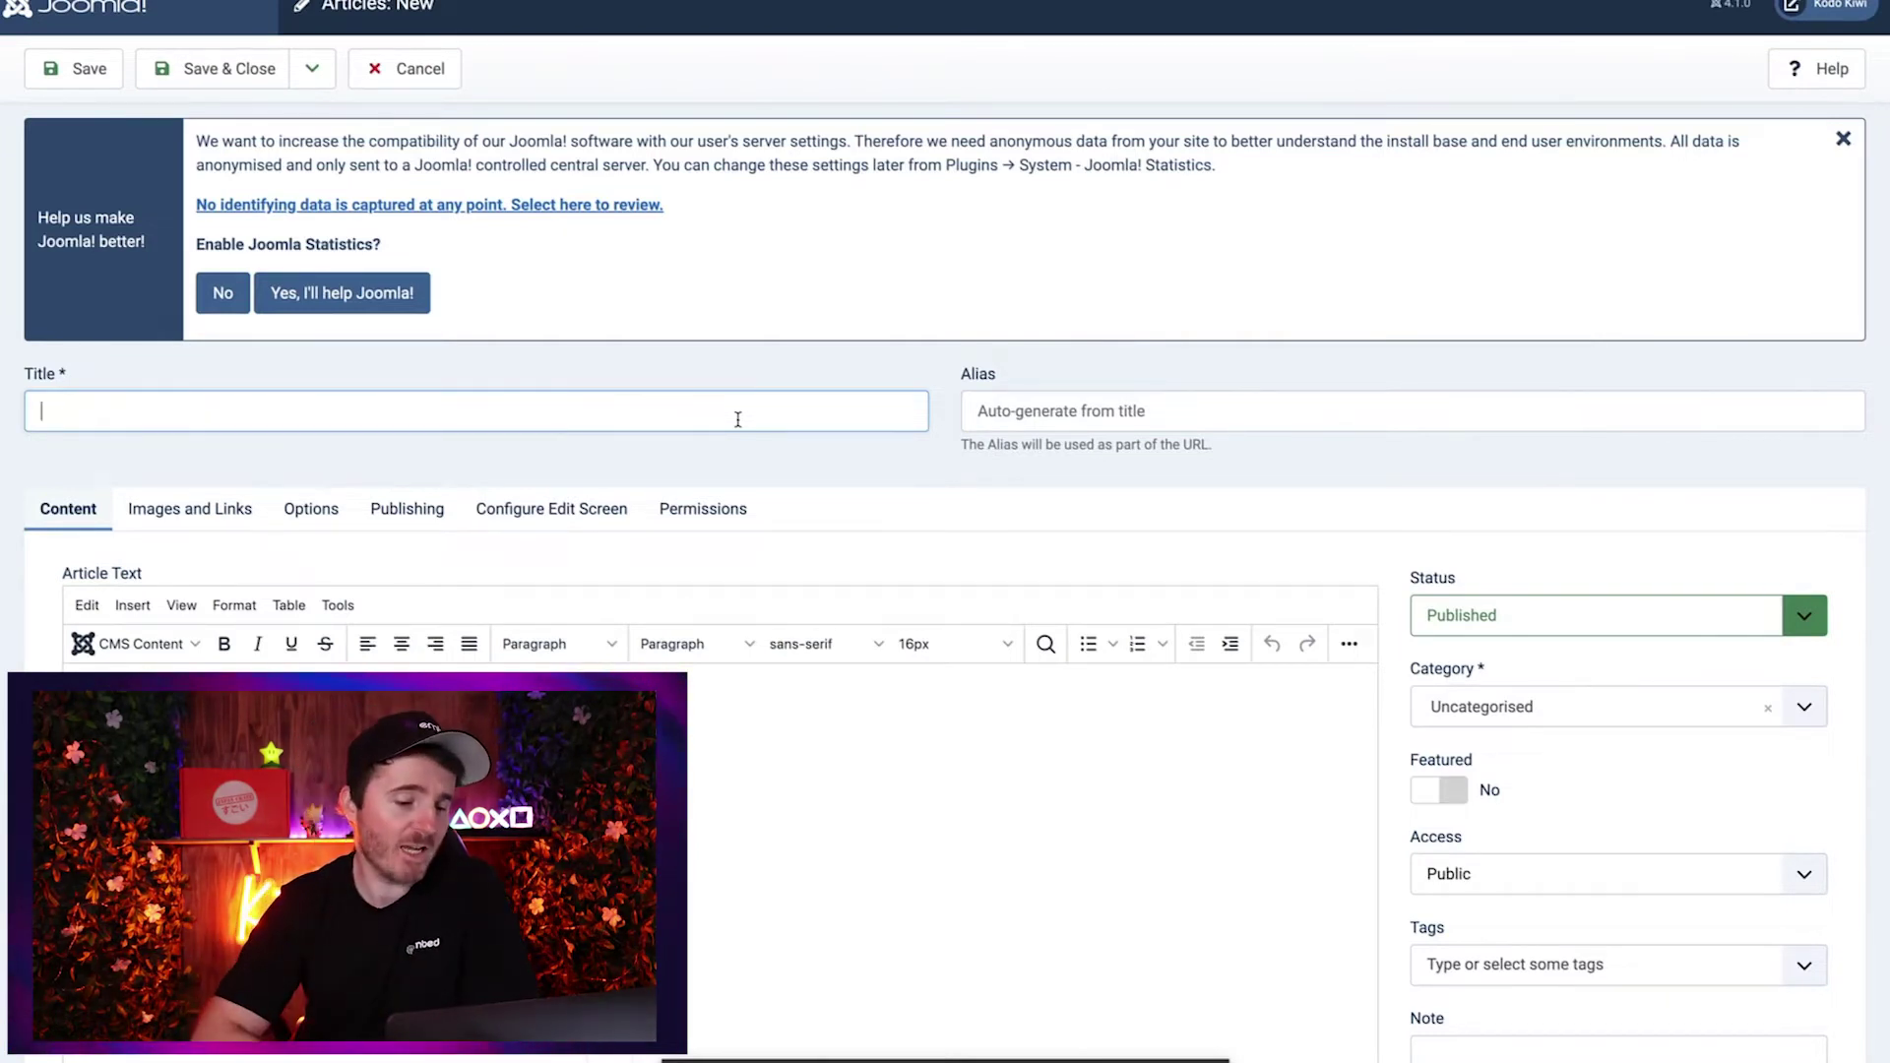
pyautogui.write('New ')
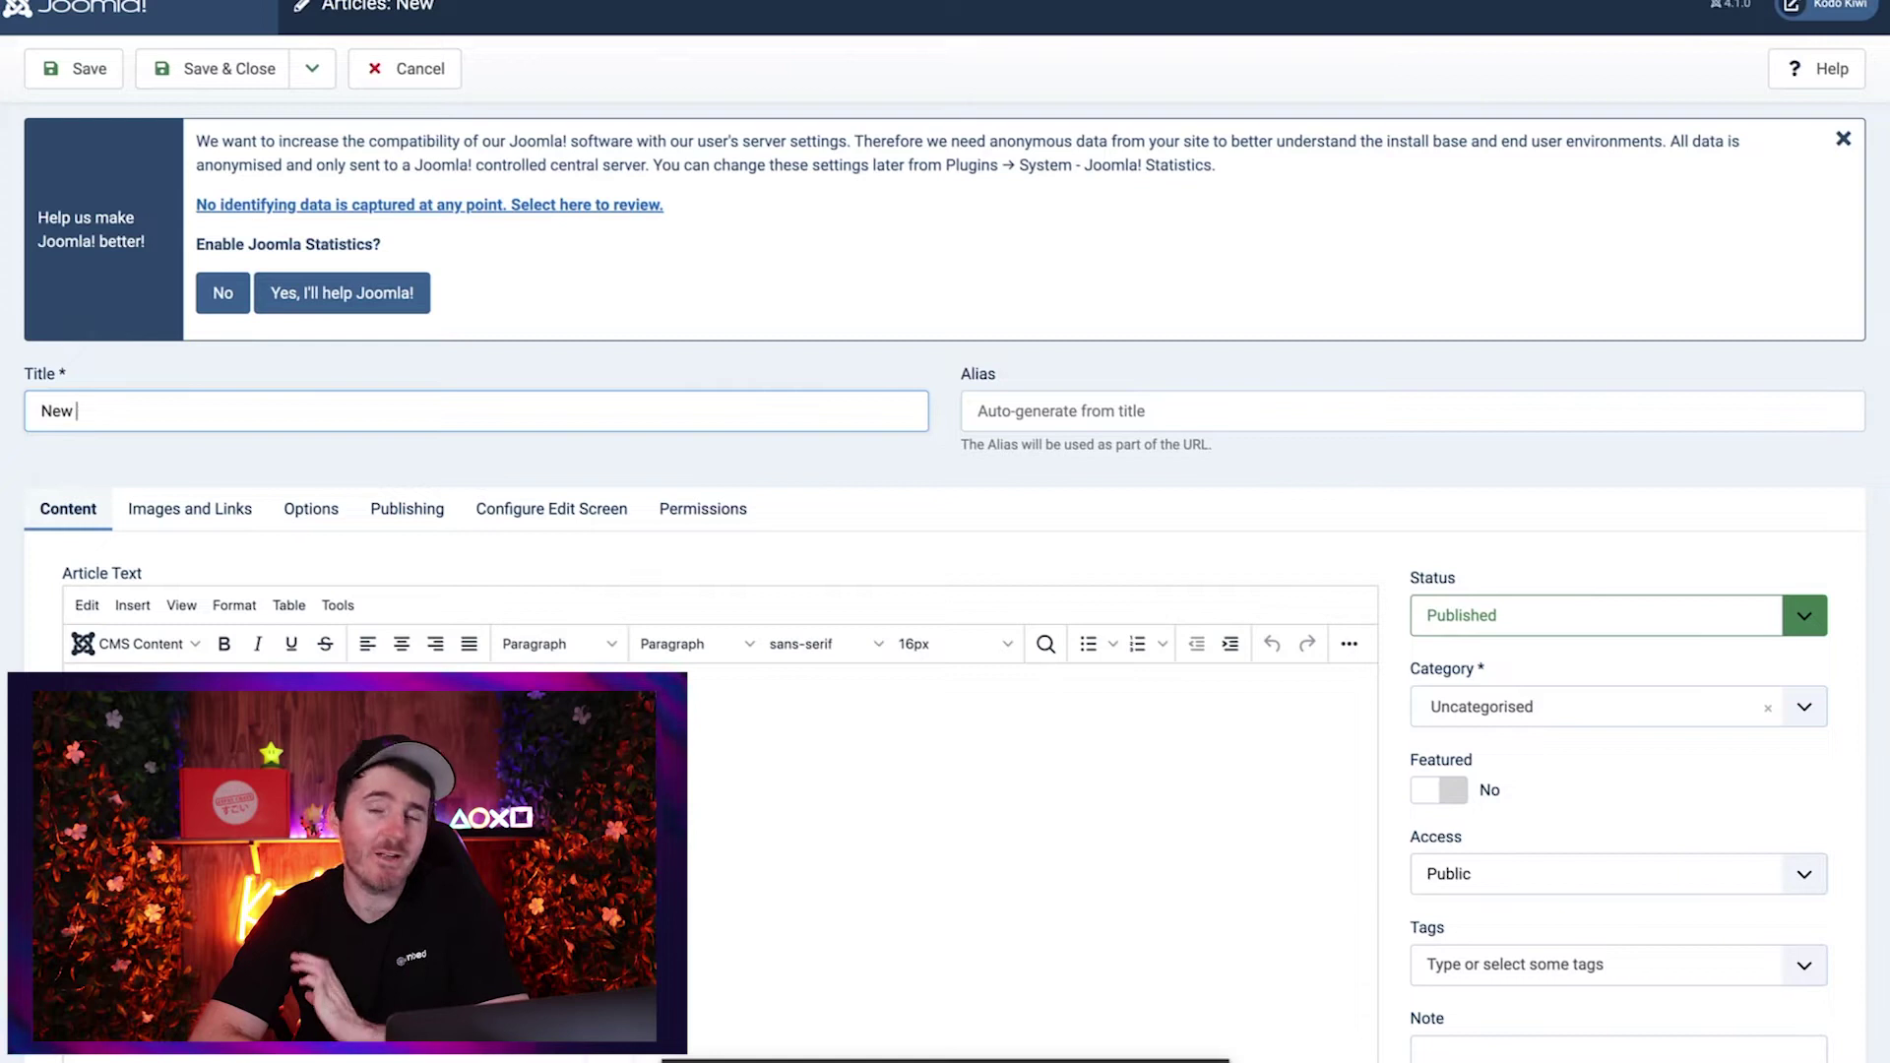
pyautogui.write('Webs')
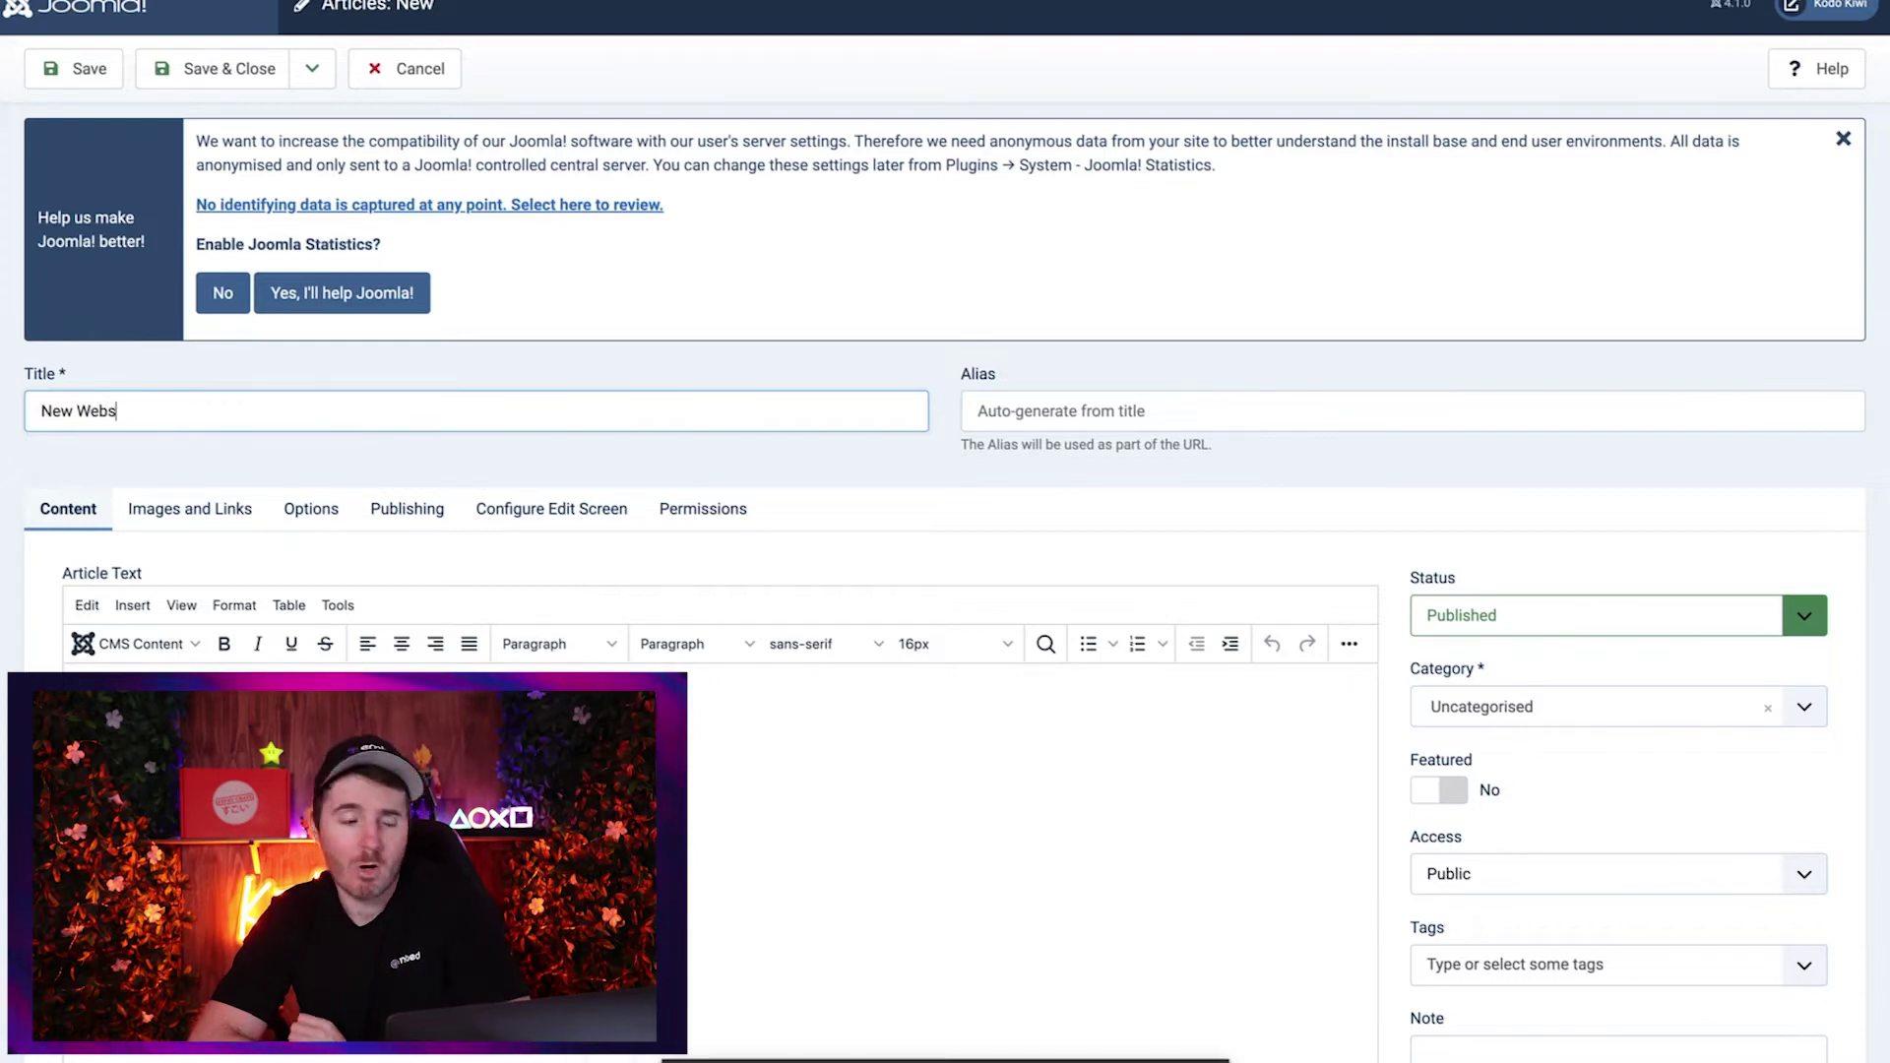
pyautogui.write('ite Alert')
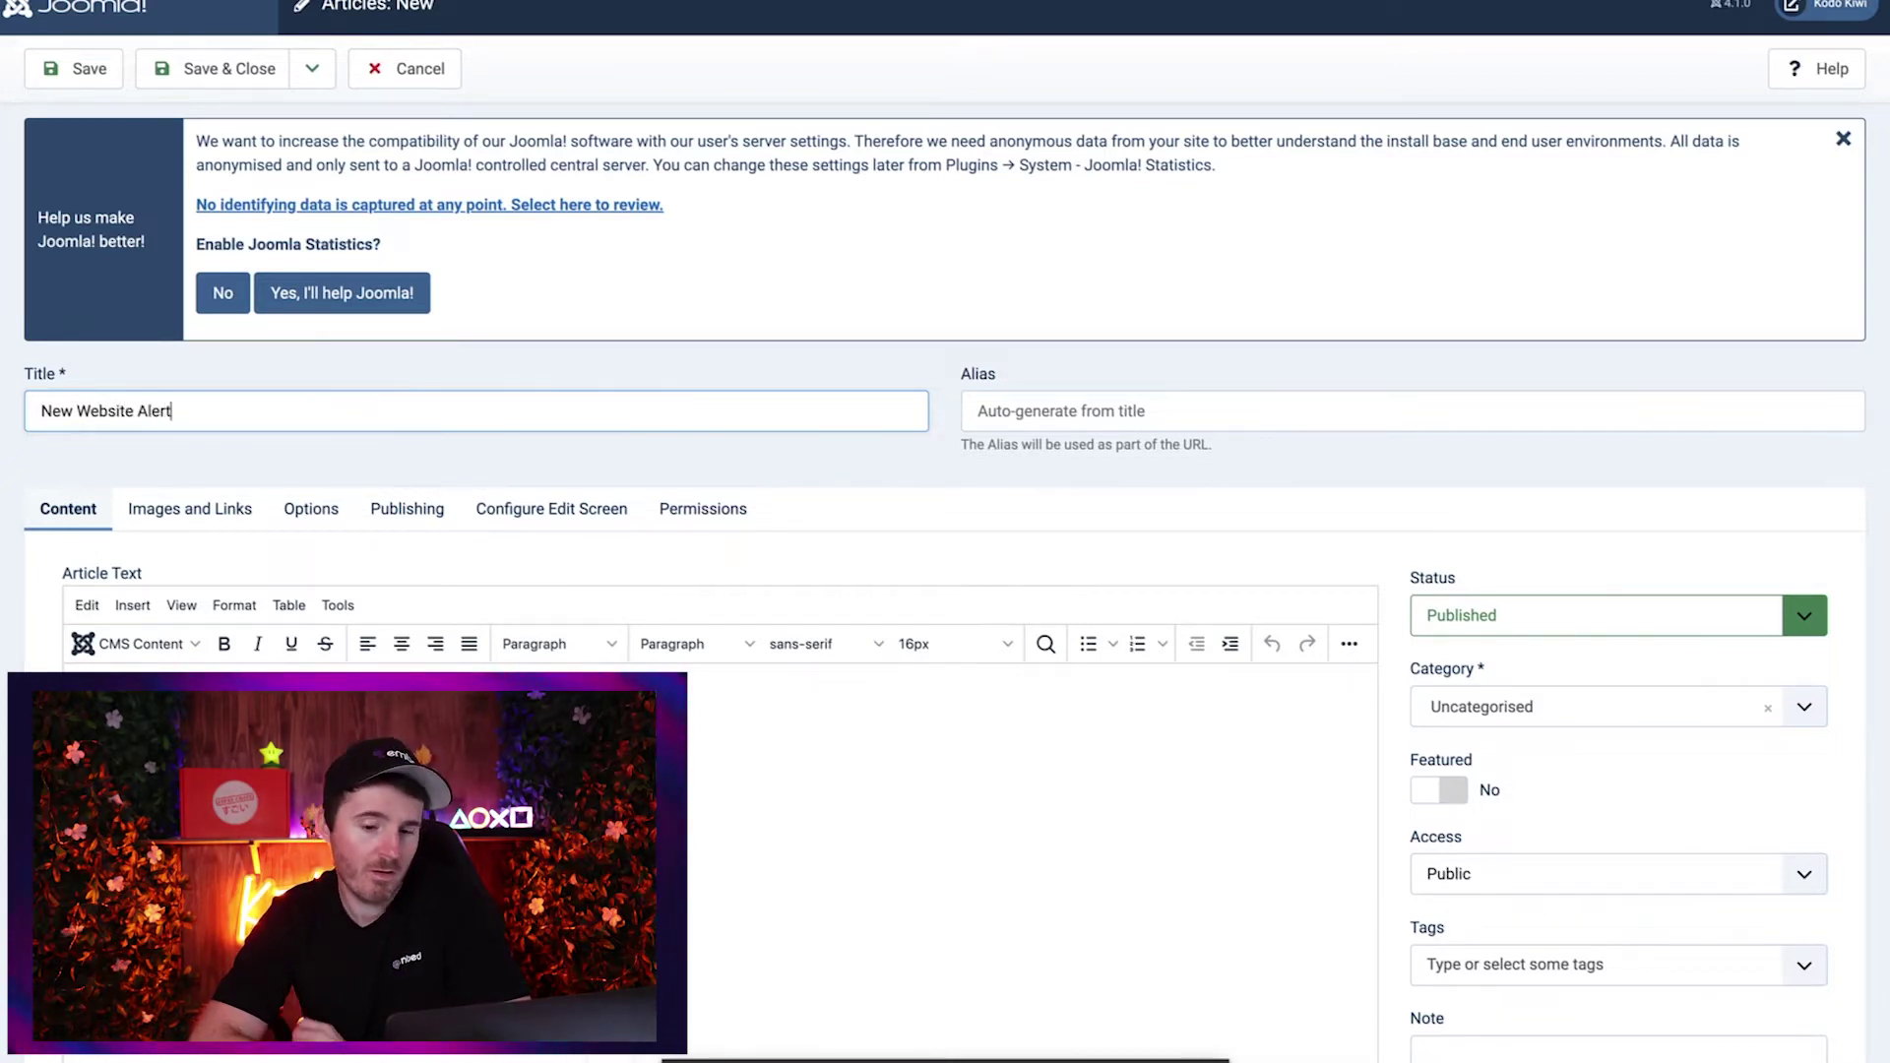
# Write 'Main Body of article goes here' and insert powered_by.png with alt text beneath it
pyautogui.click(79, 691)
pyautogui.write('Main Body of a')
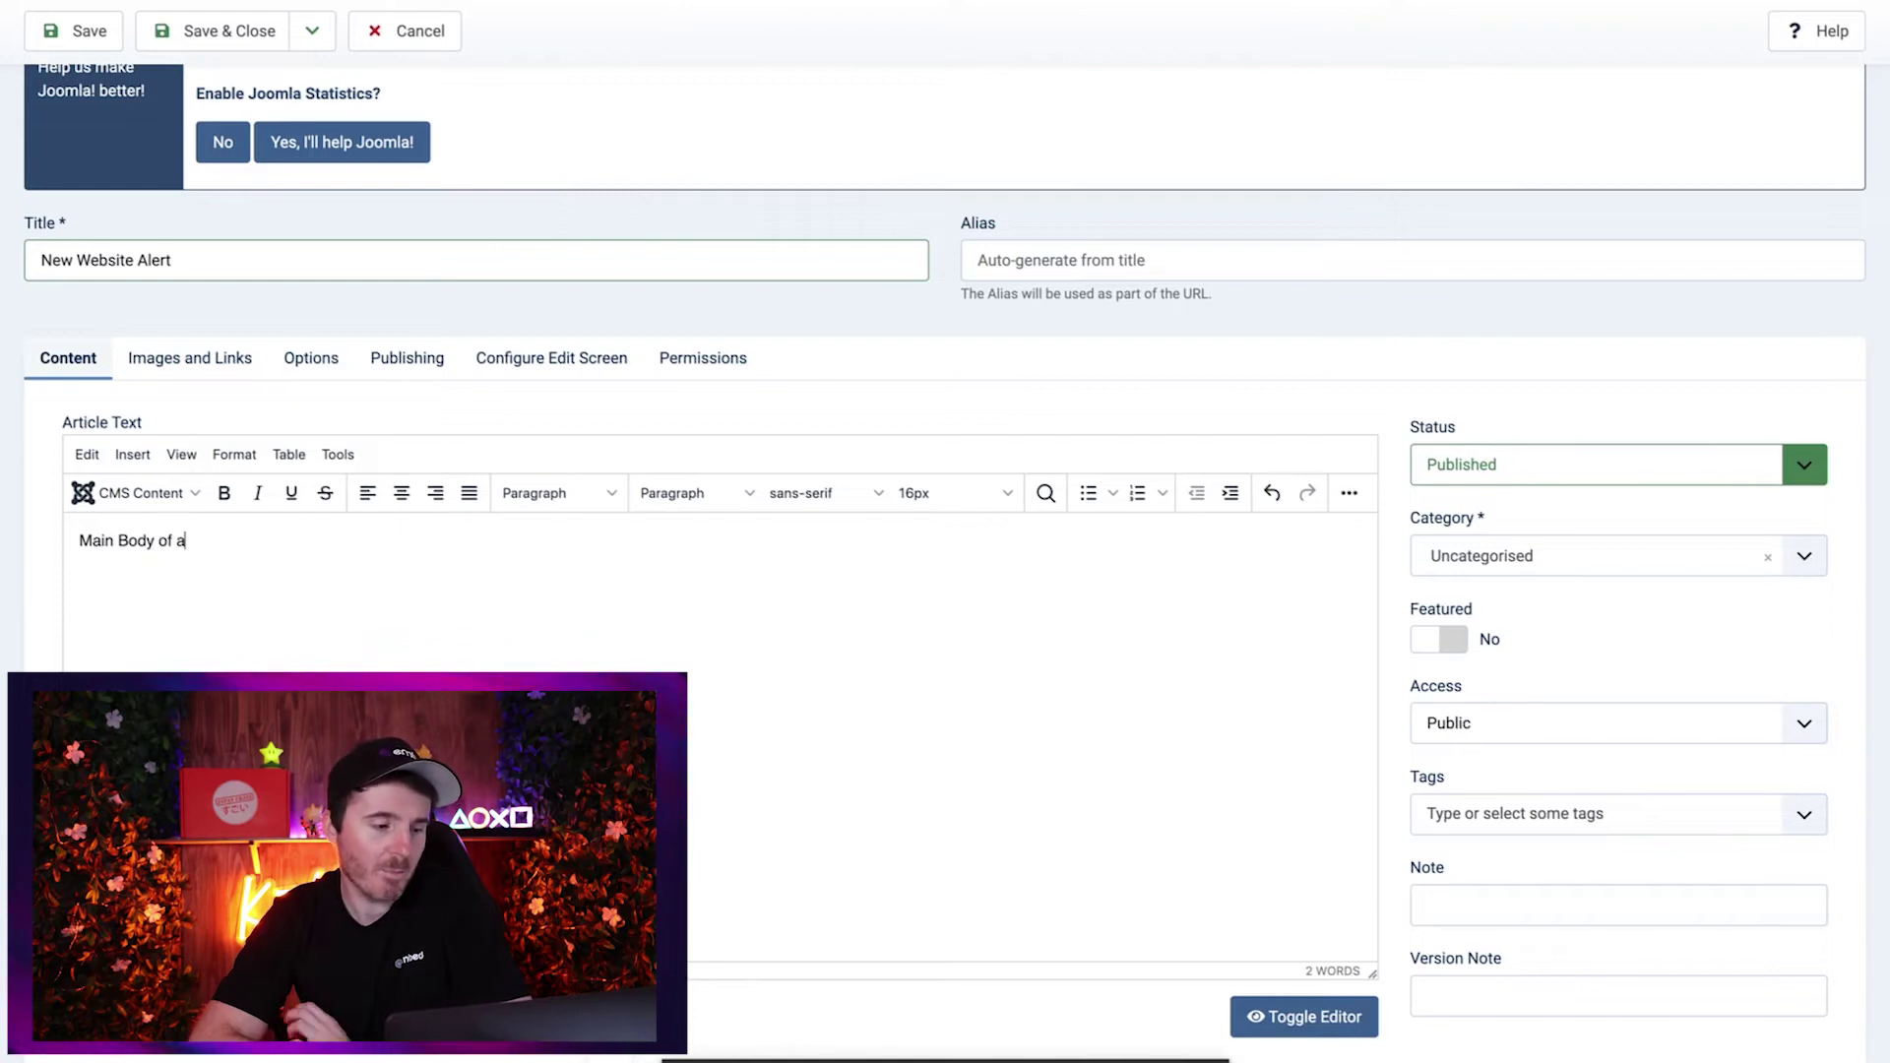
pyautogui.write('rticle goes here')
pyautogui.click(187, 493)
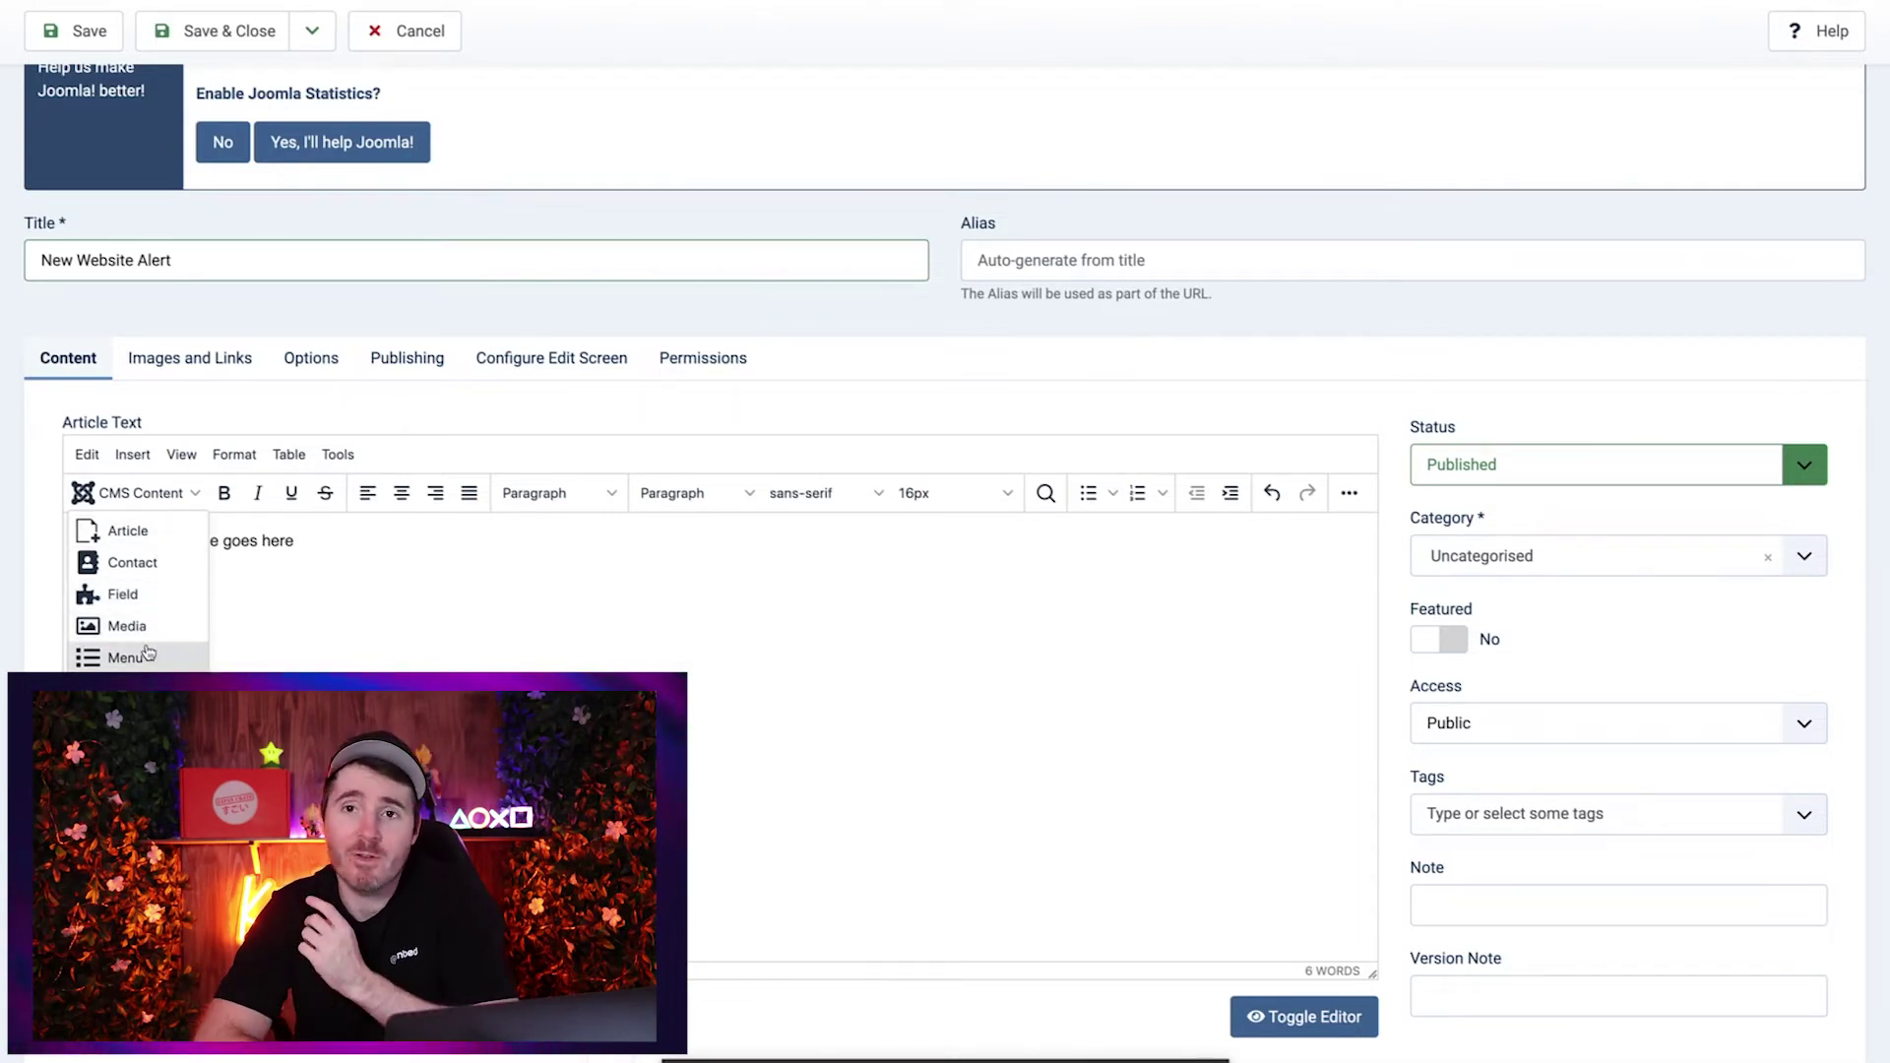
pyautogui.click(151, 628)
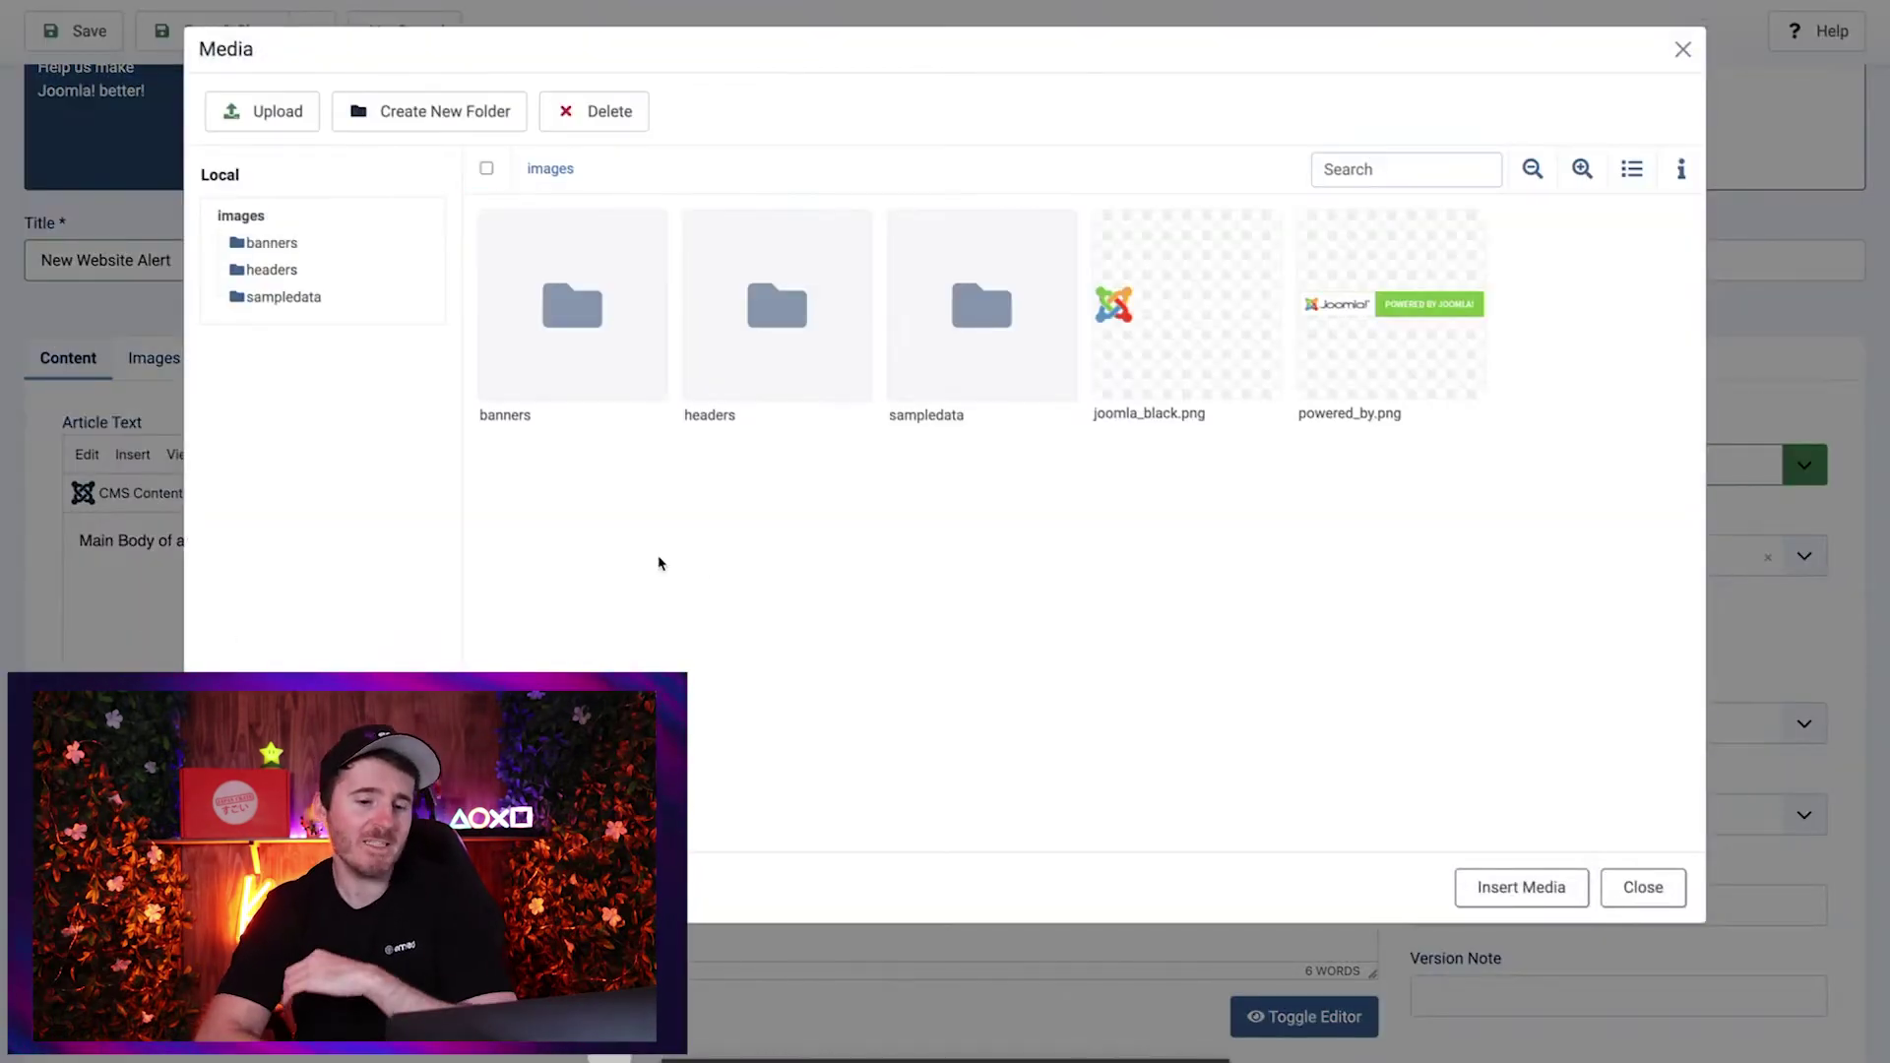
pyautogui.click(1363, 327)
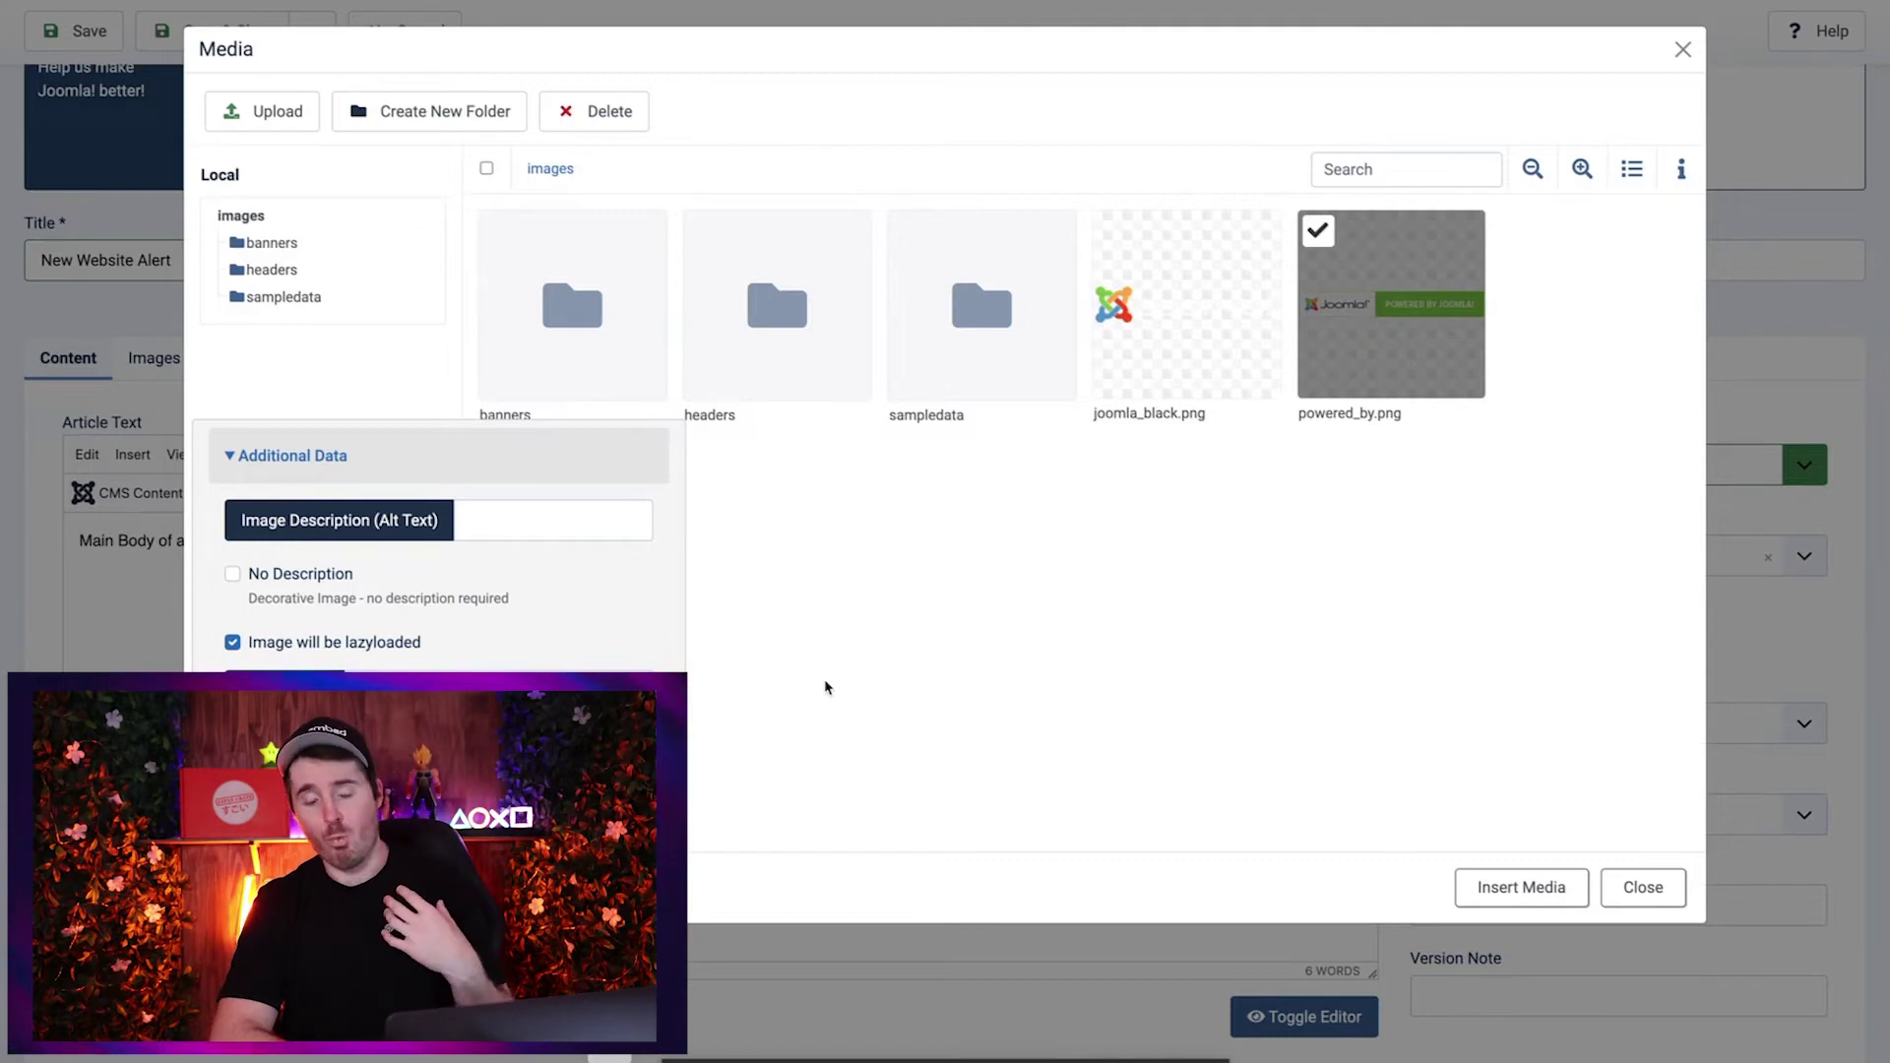
pyautogui.click(527, 519)
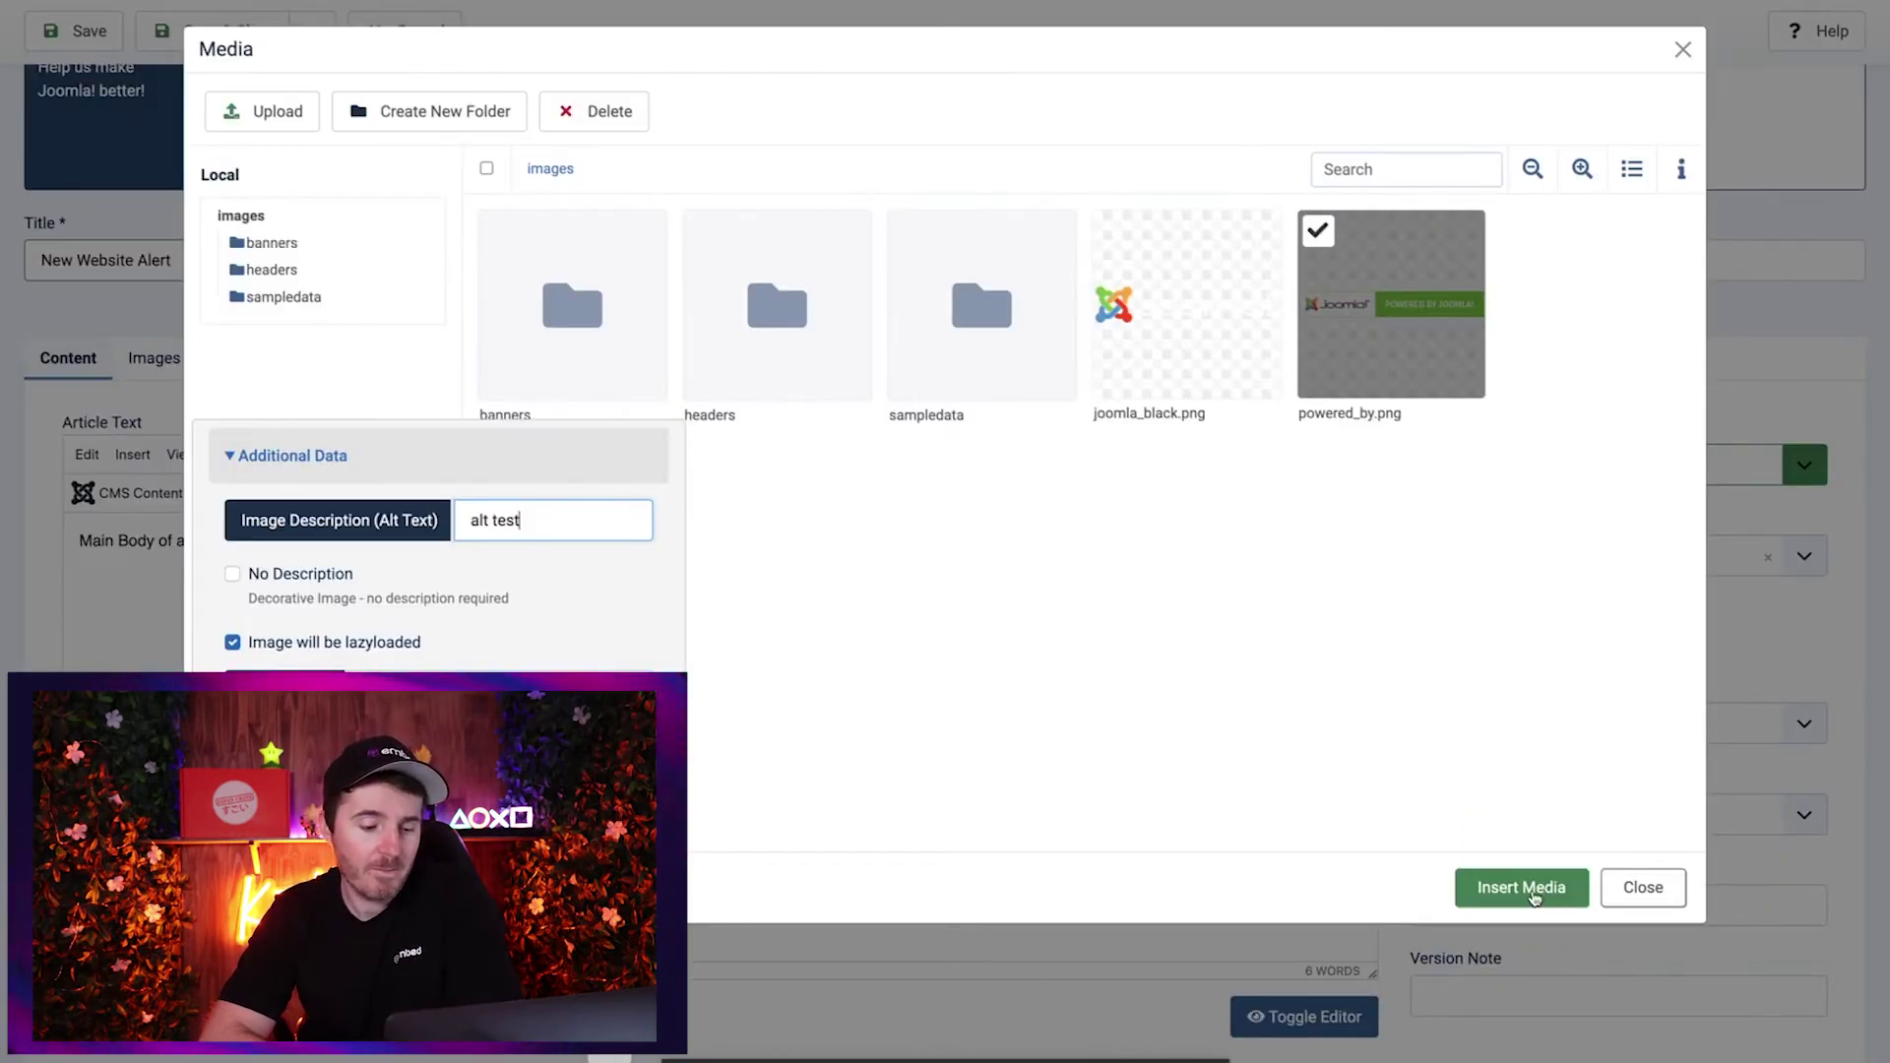
pyautogui.click(1533, 898)
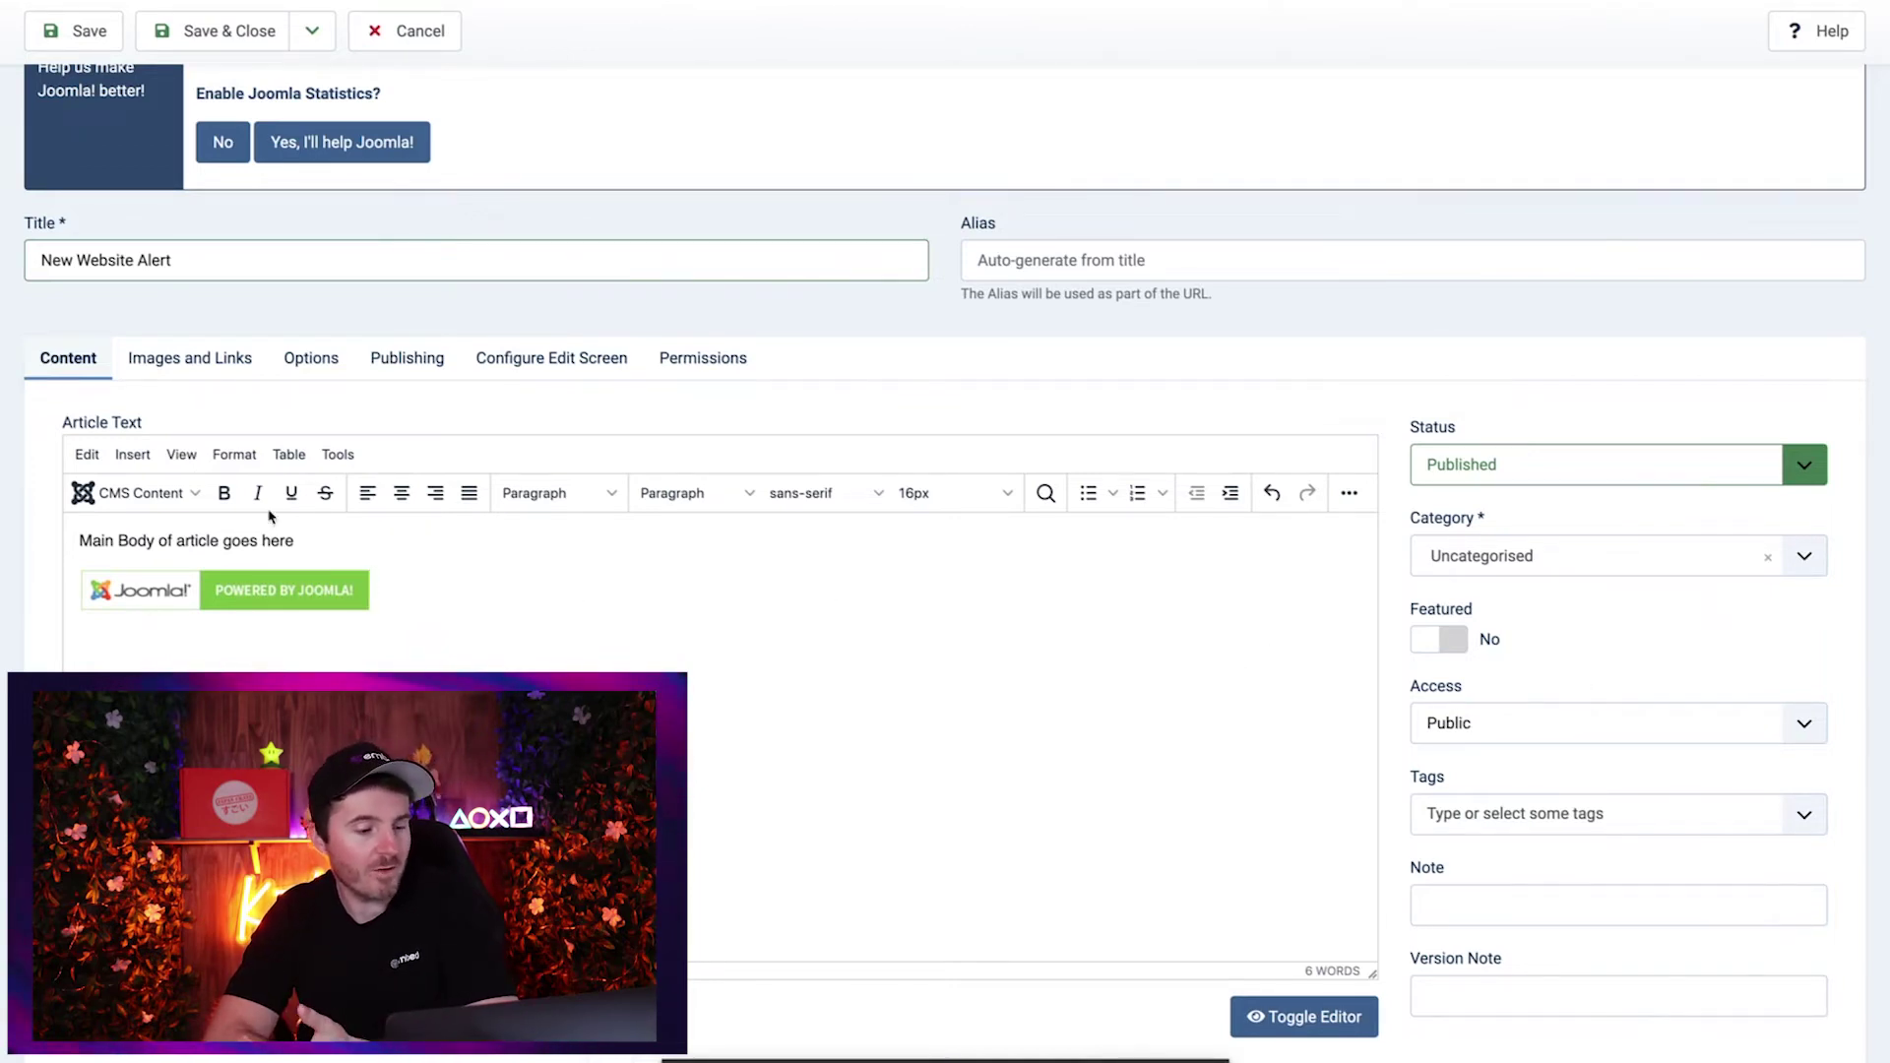
# Make the 'Main Body of article goes here' line bold, italic and centred
pyautogui.moveTo(313, 536); pyautogui.dragTo(39, 540)
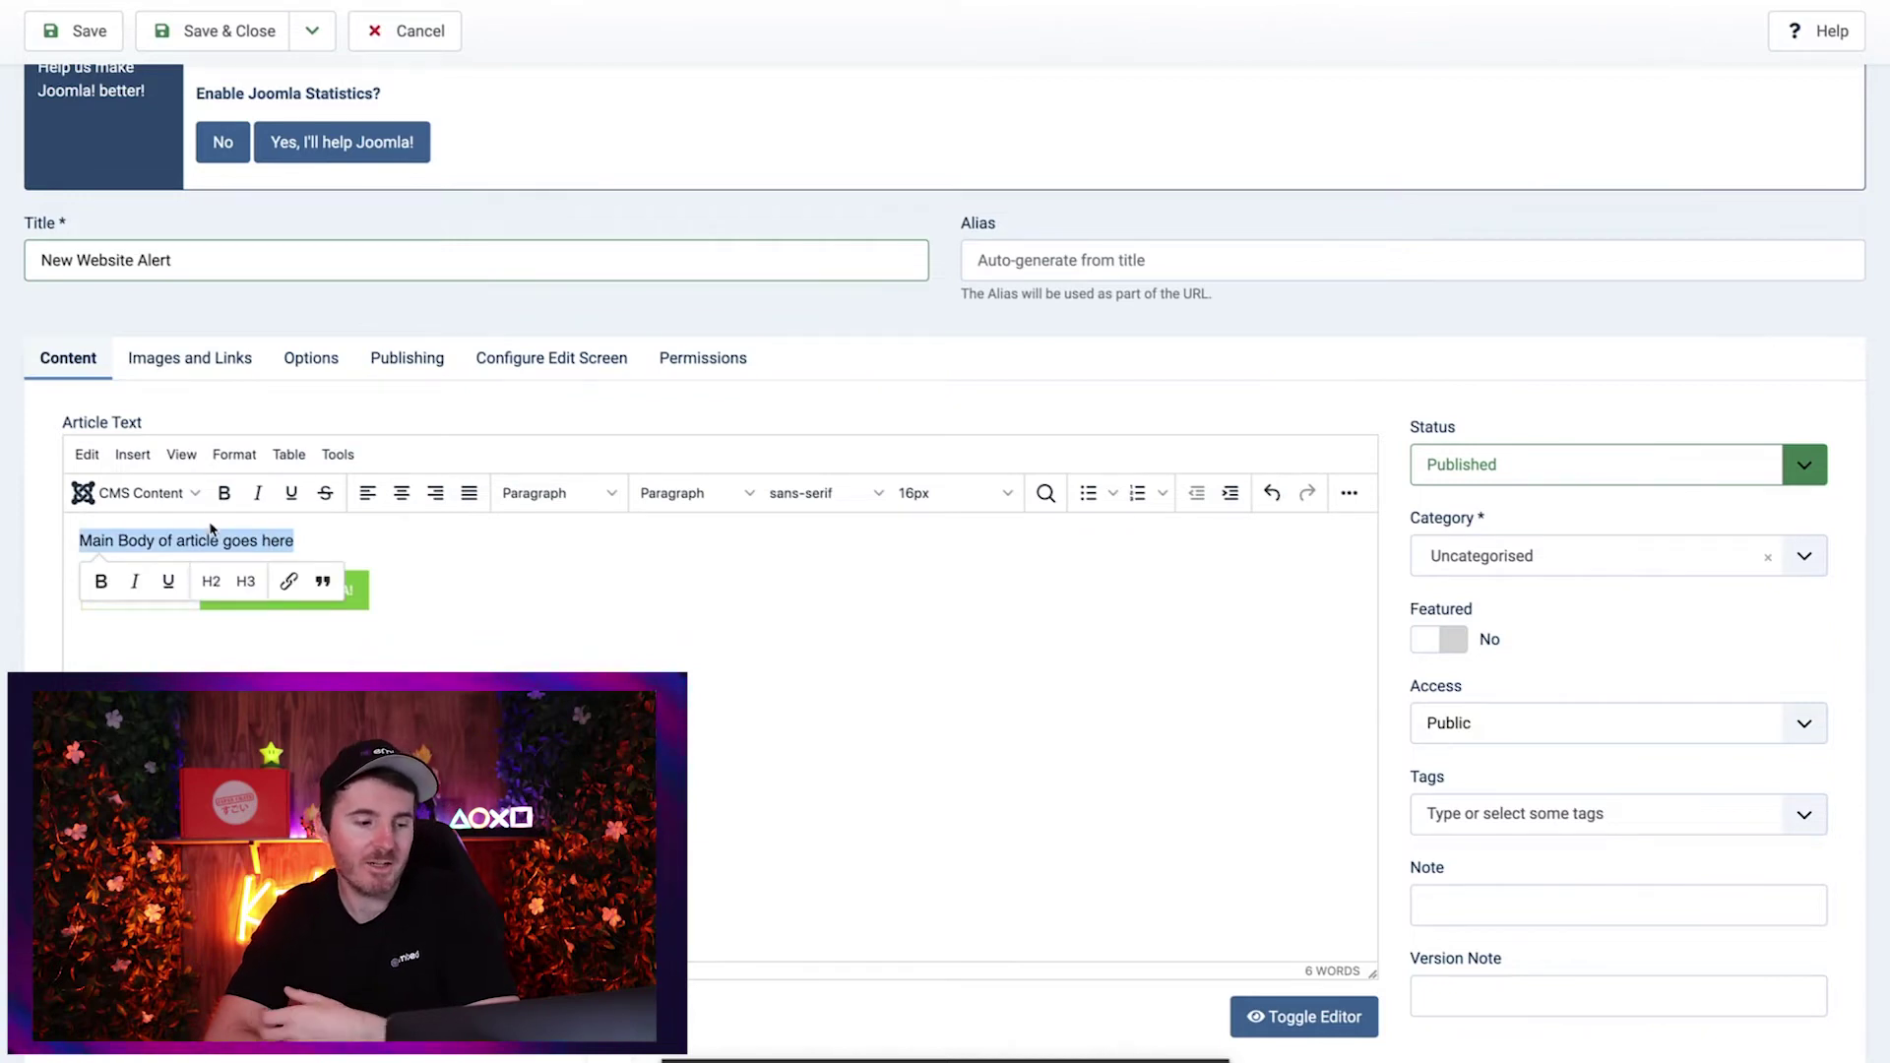
pyautogui.click(225, 496)
pyautogui.click(258, 497)
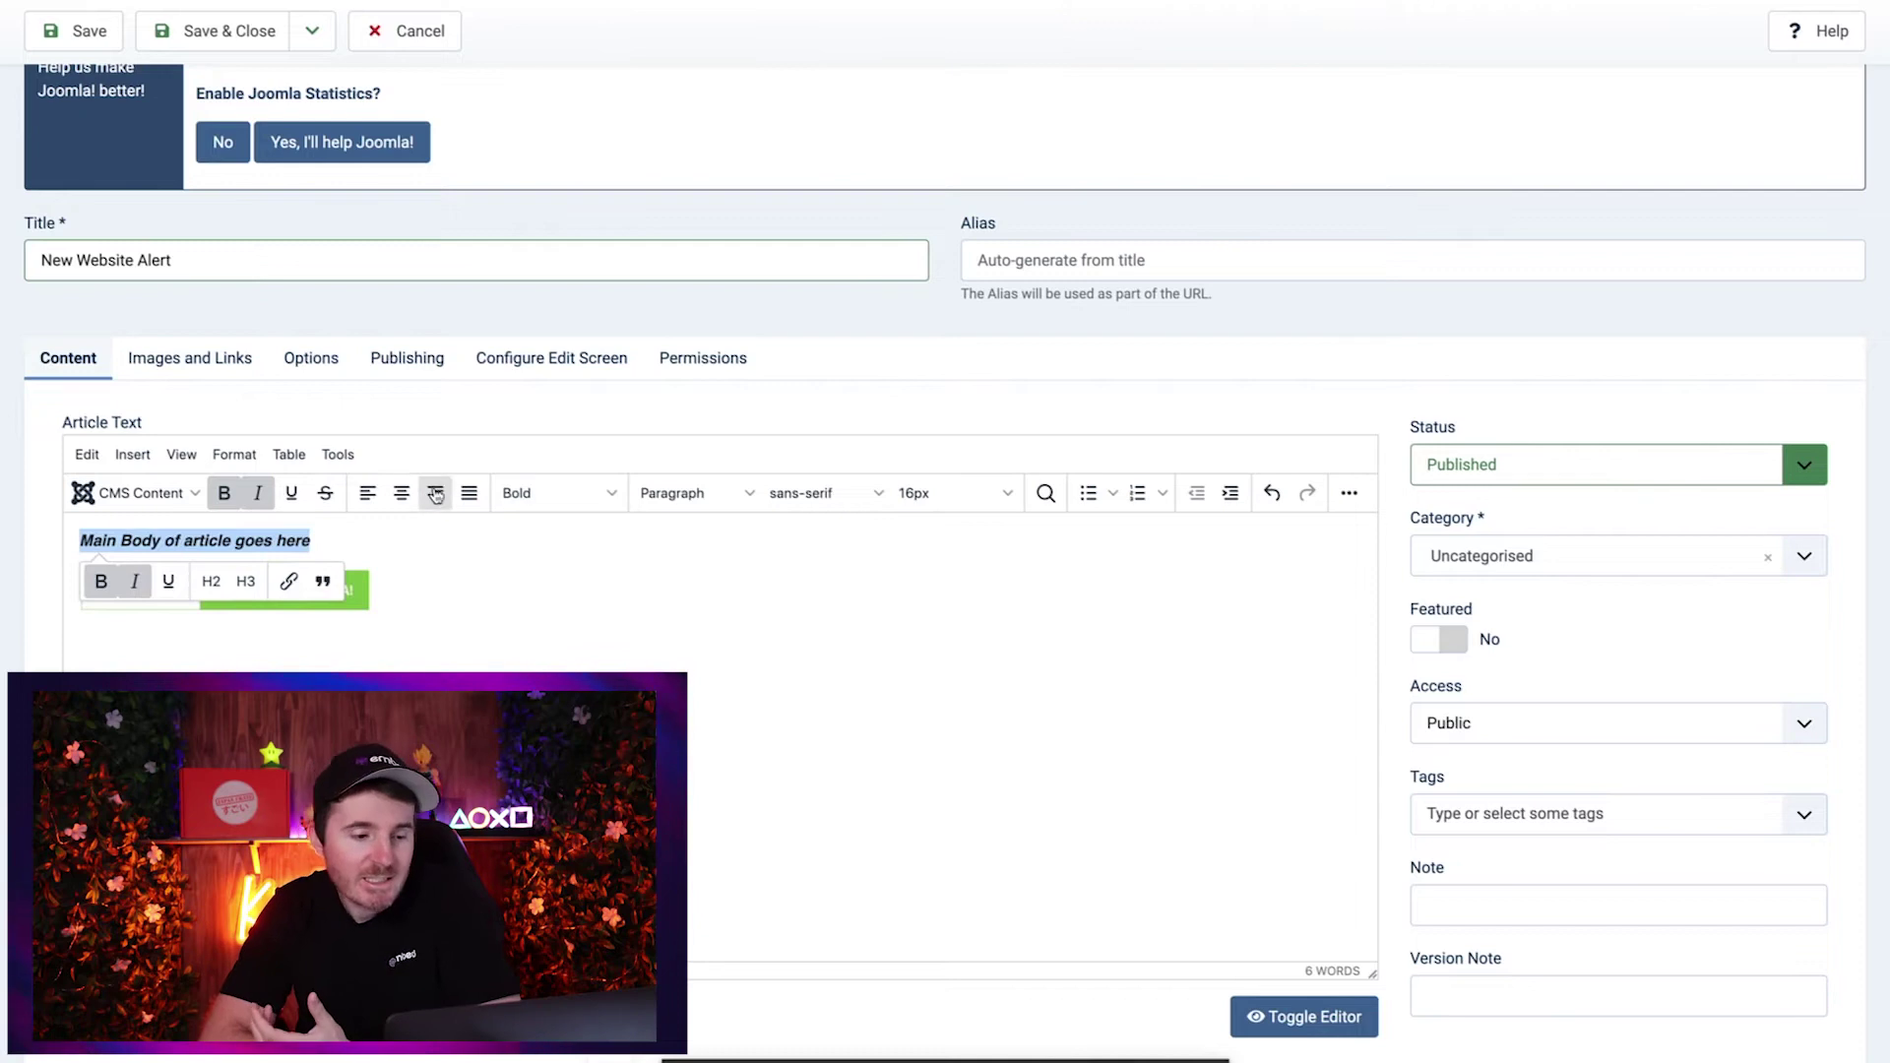
pyautogui.click(402, 492)
pyautogui.click(959, 544)
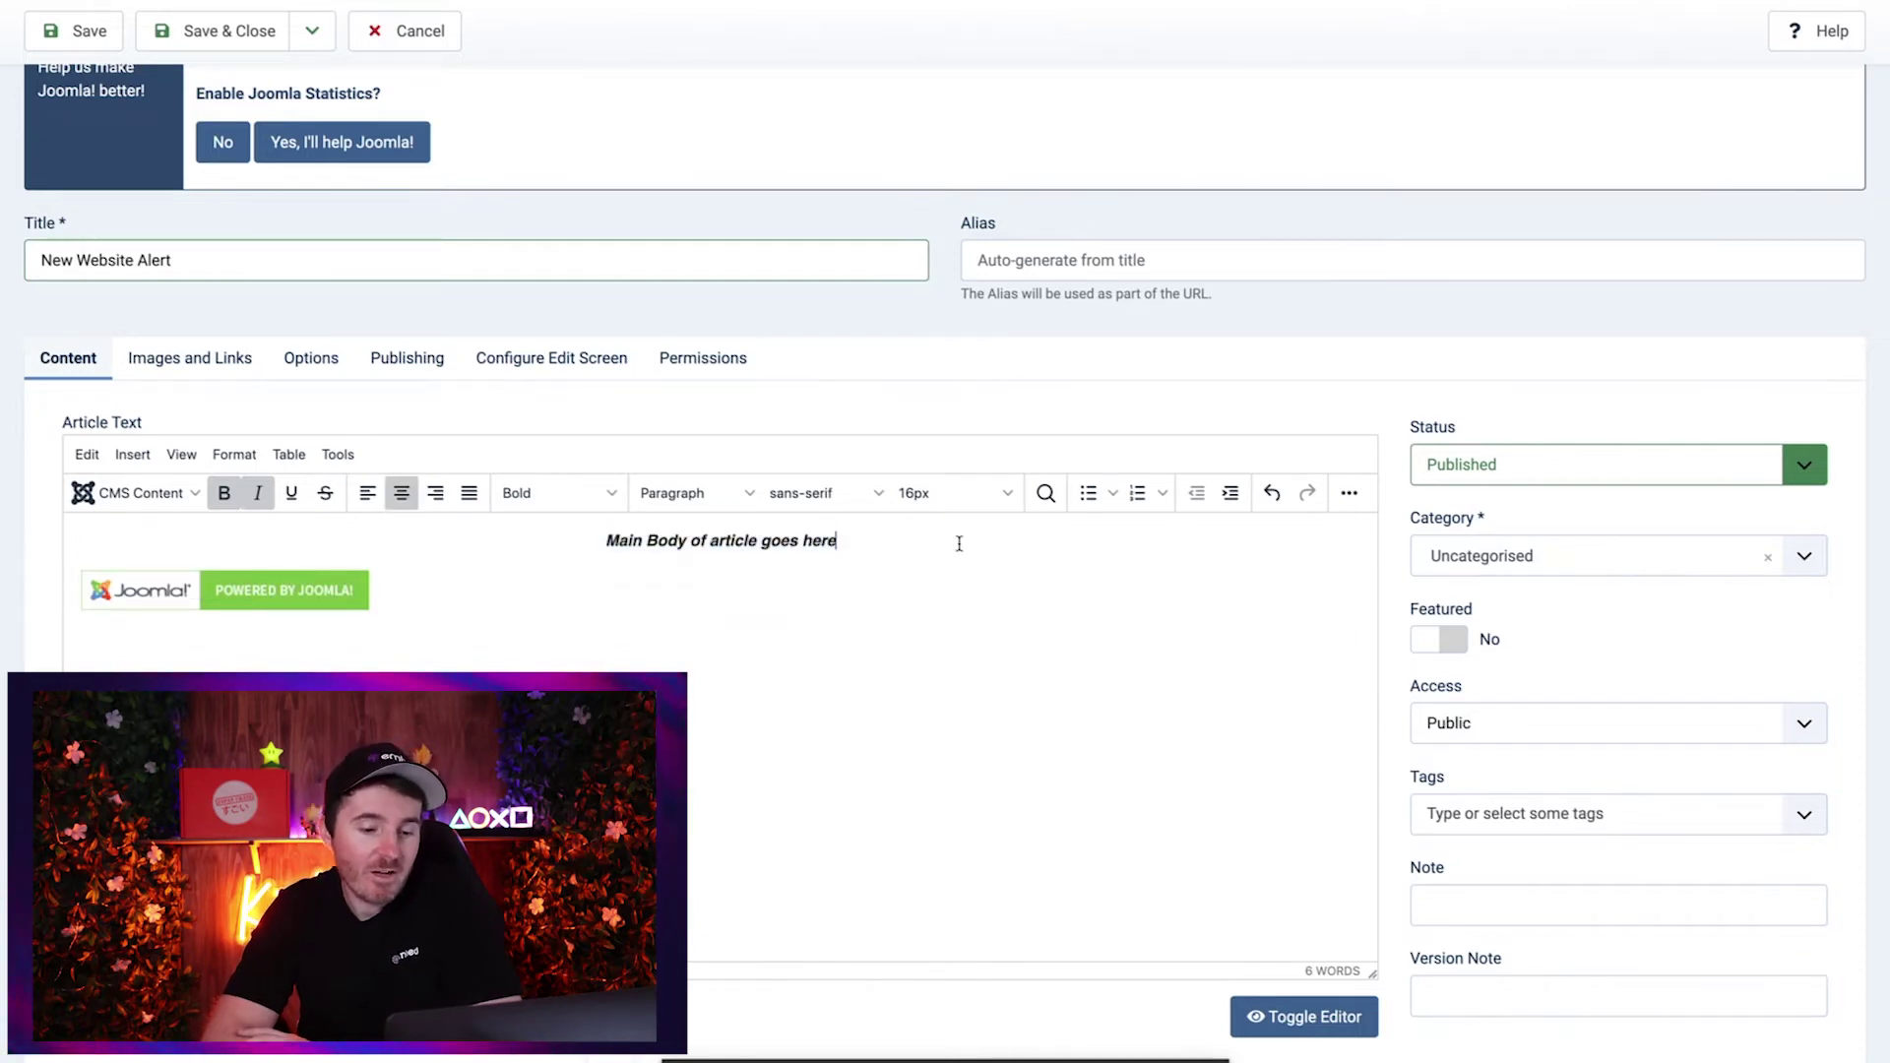
# Look over Find and Replace and the bullet and numbered list styles, leaving them unchanged
pyautogui.click(1048, 496)
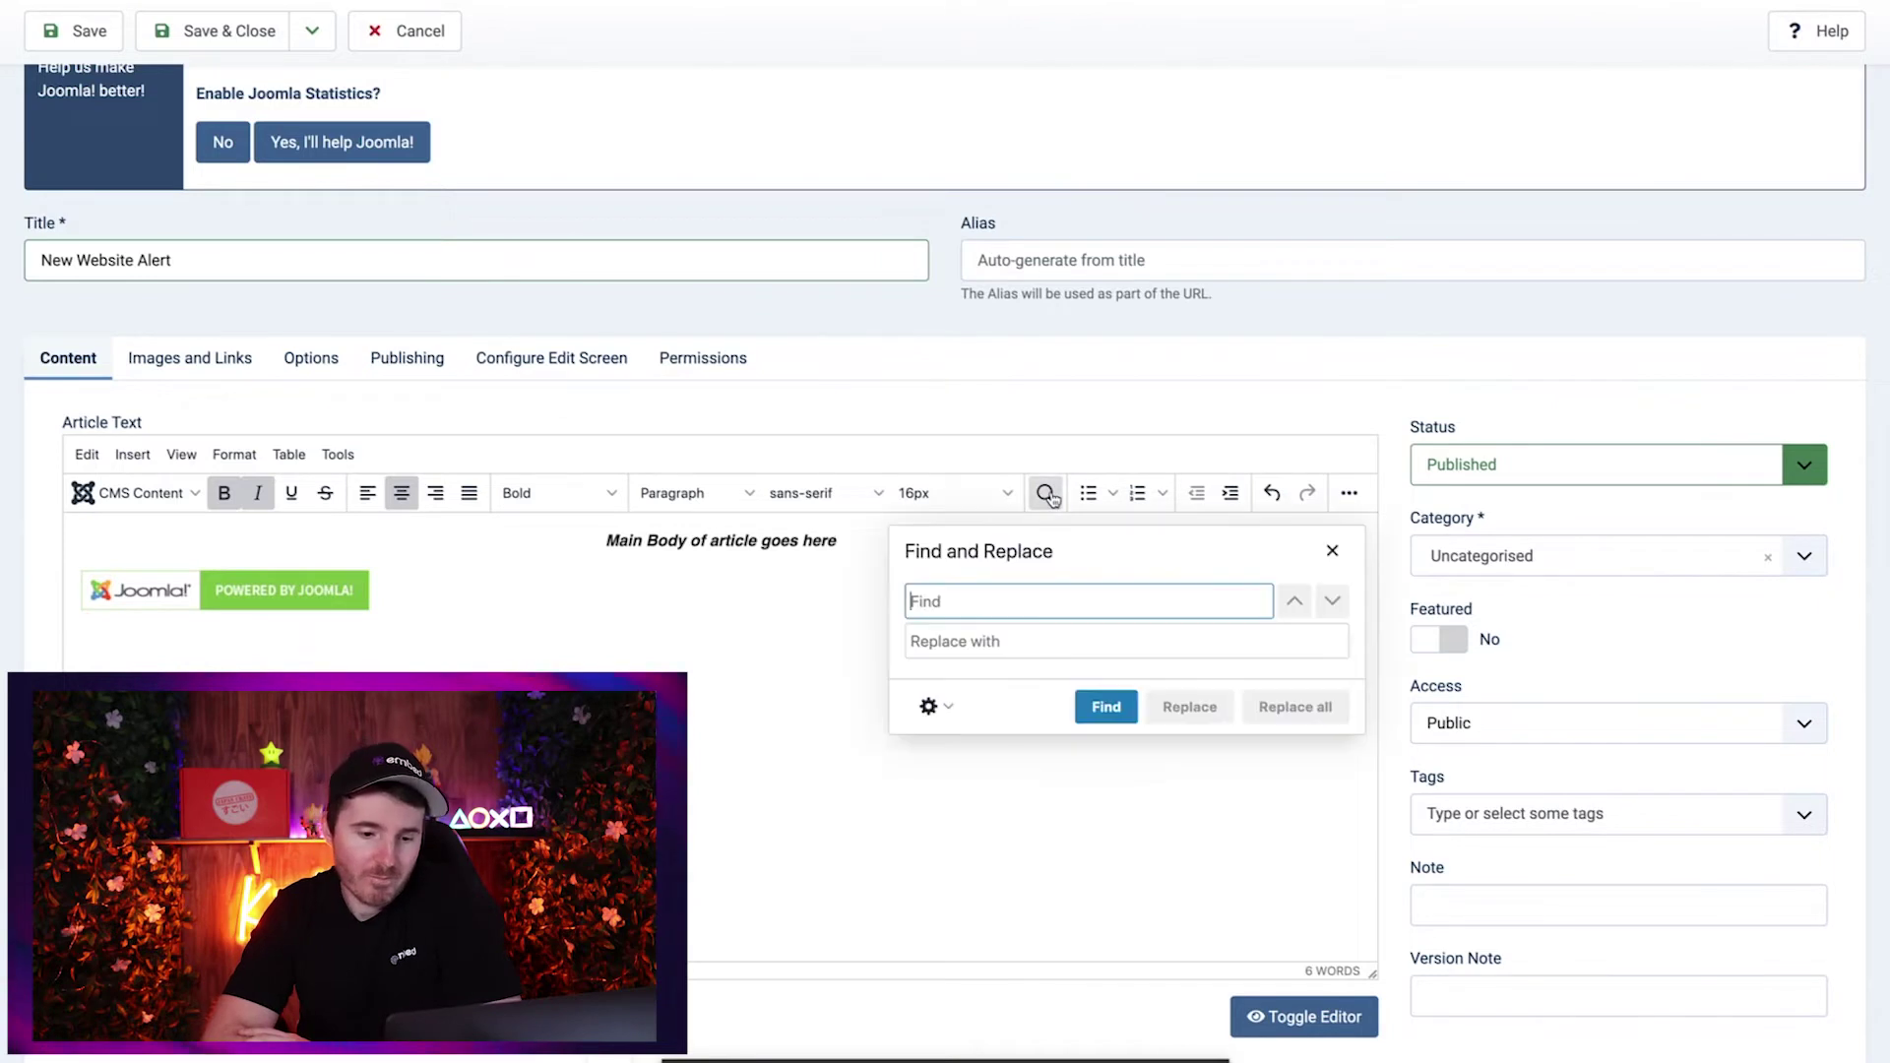
pyautogui.click(1333, 550)
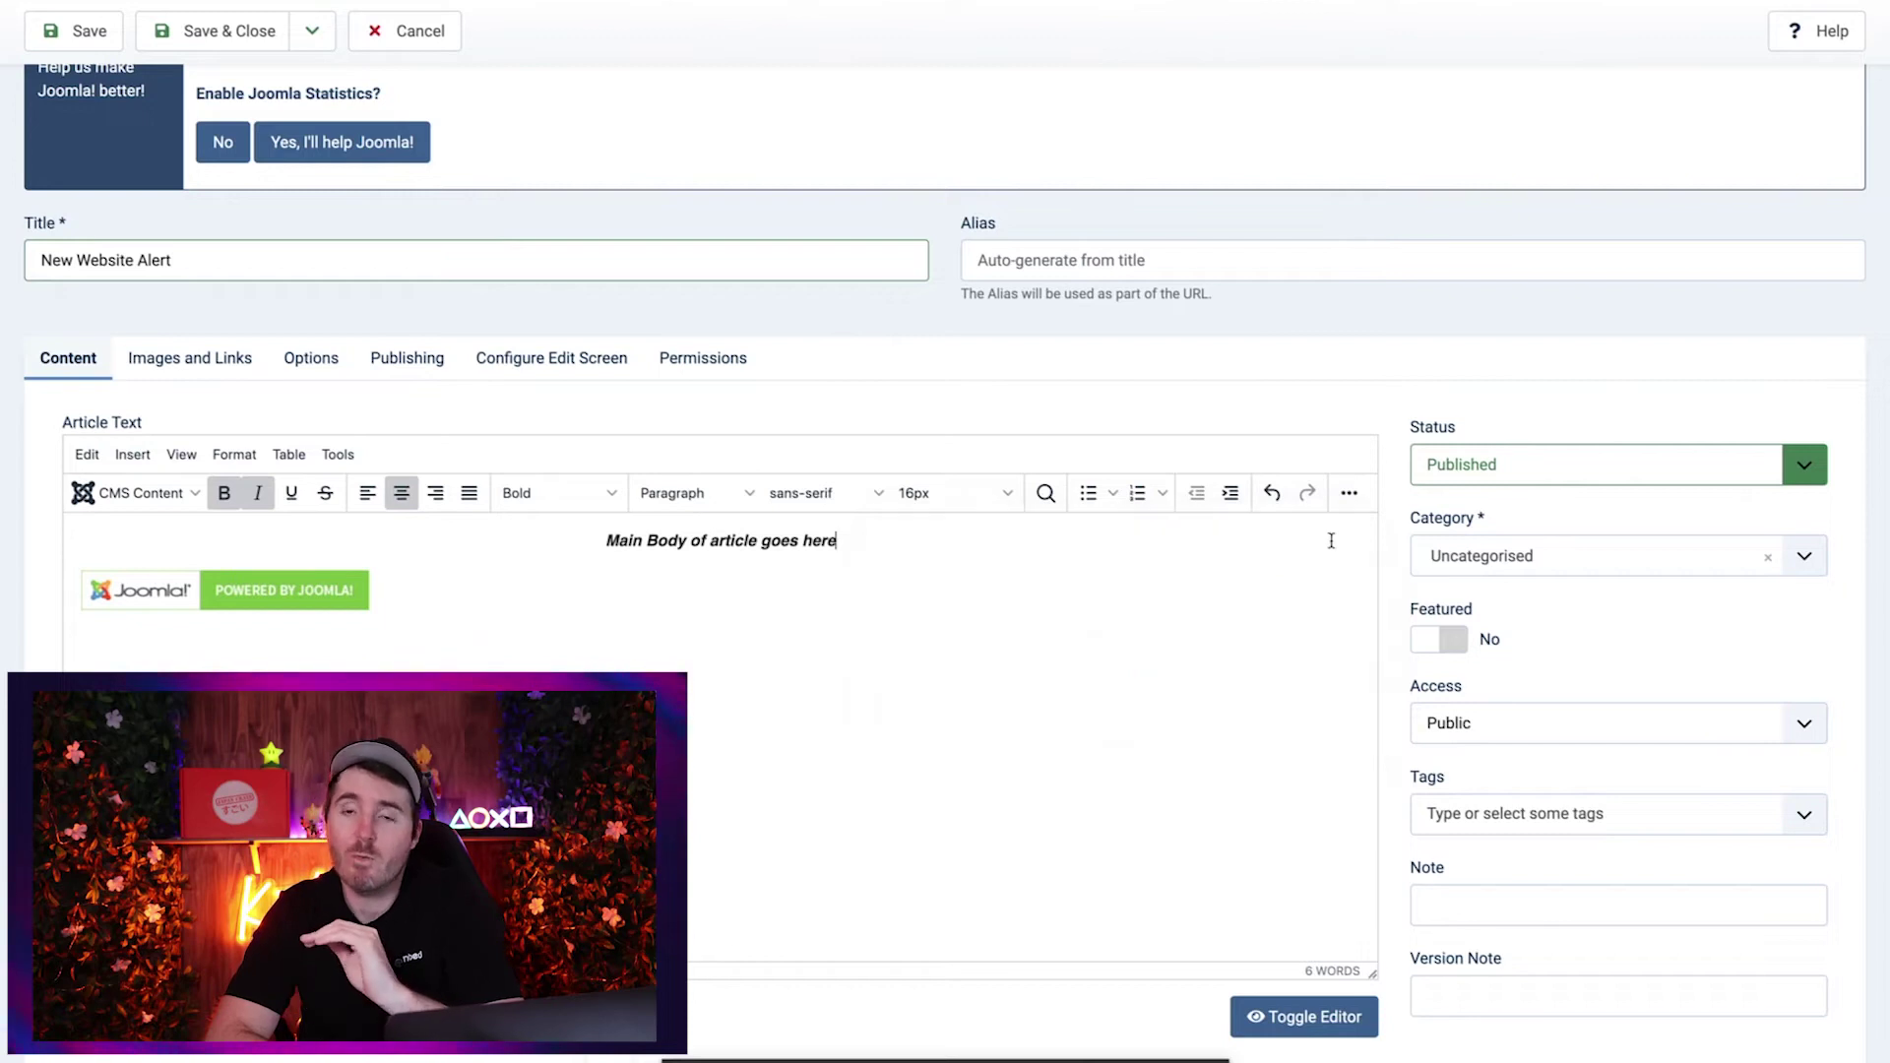
pyautogui.click(1111, 494)
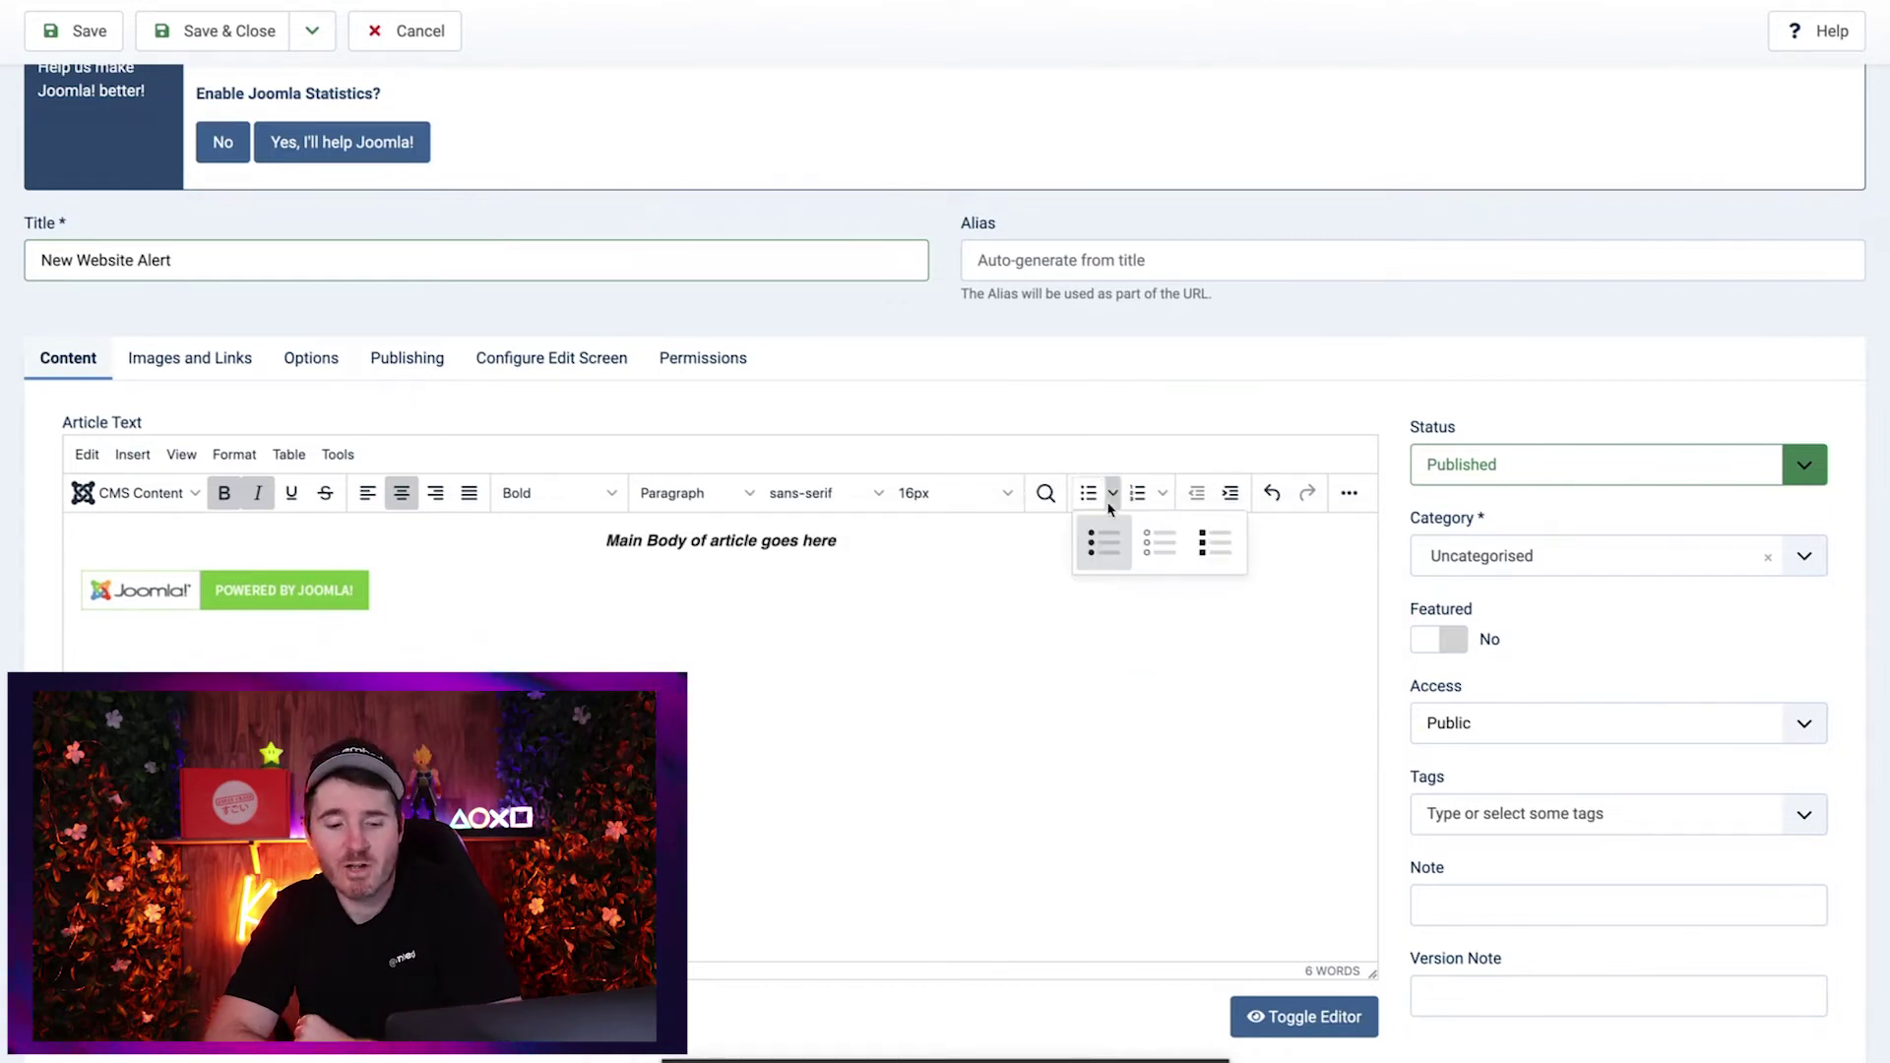
pyautogui.click(1162, 503)
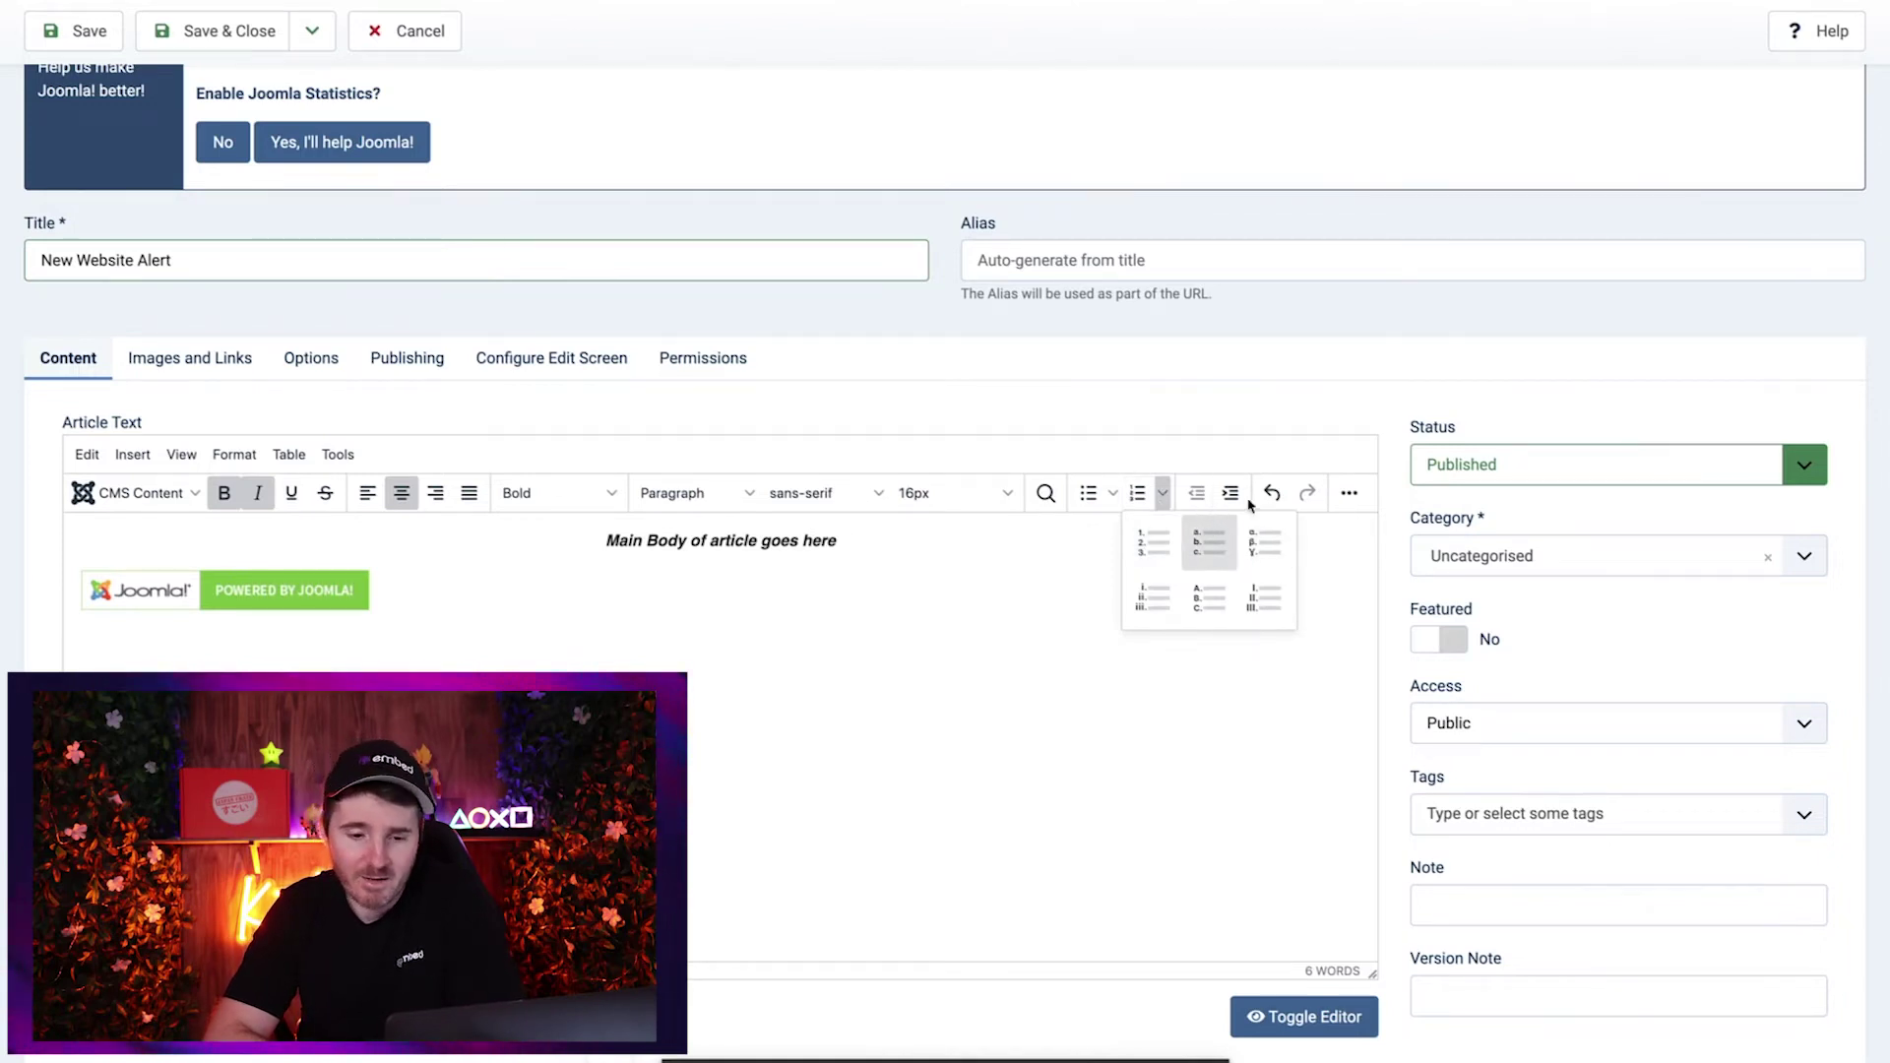
pyautogui.click(1335, 560)
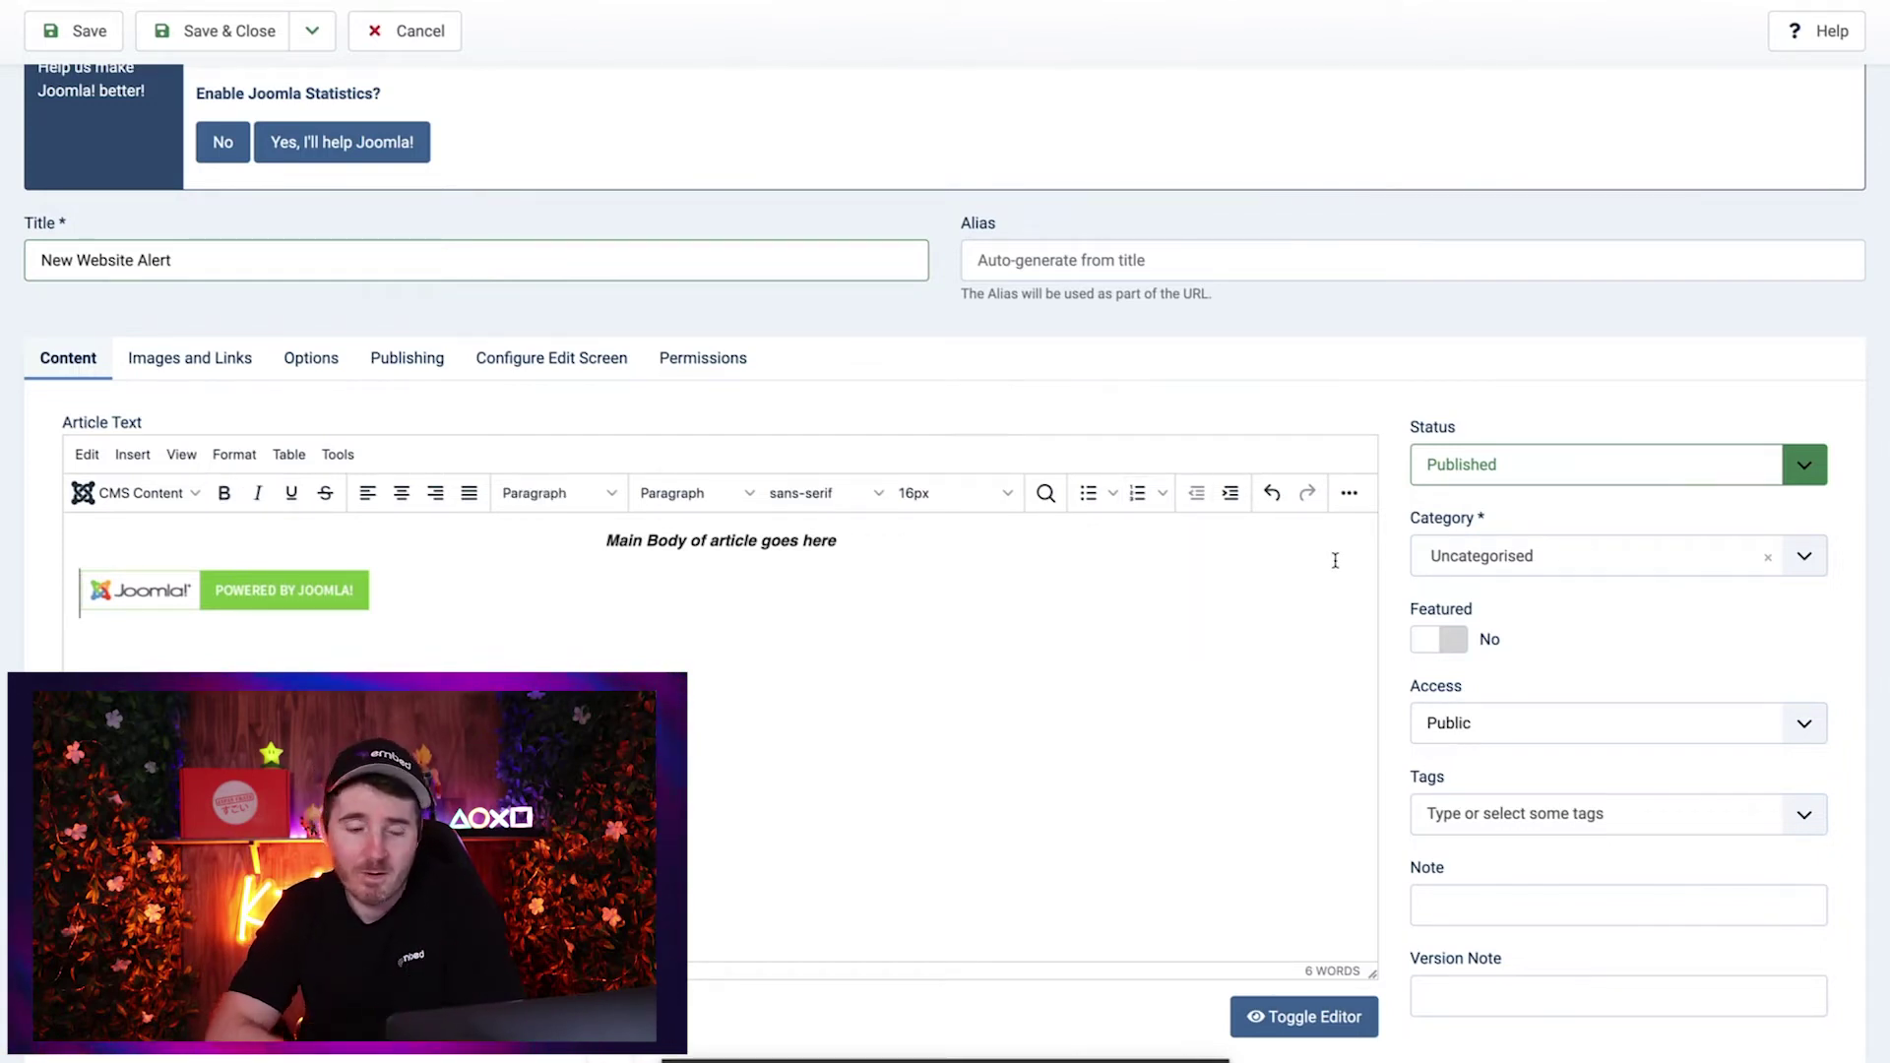
pyautogui.click(1674, 567)
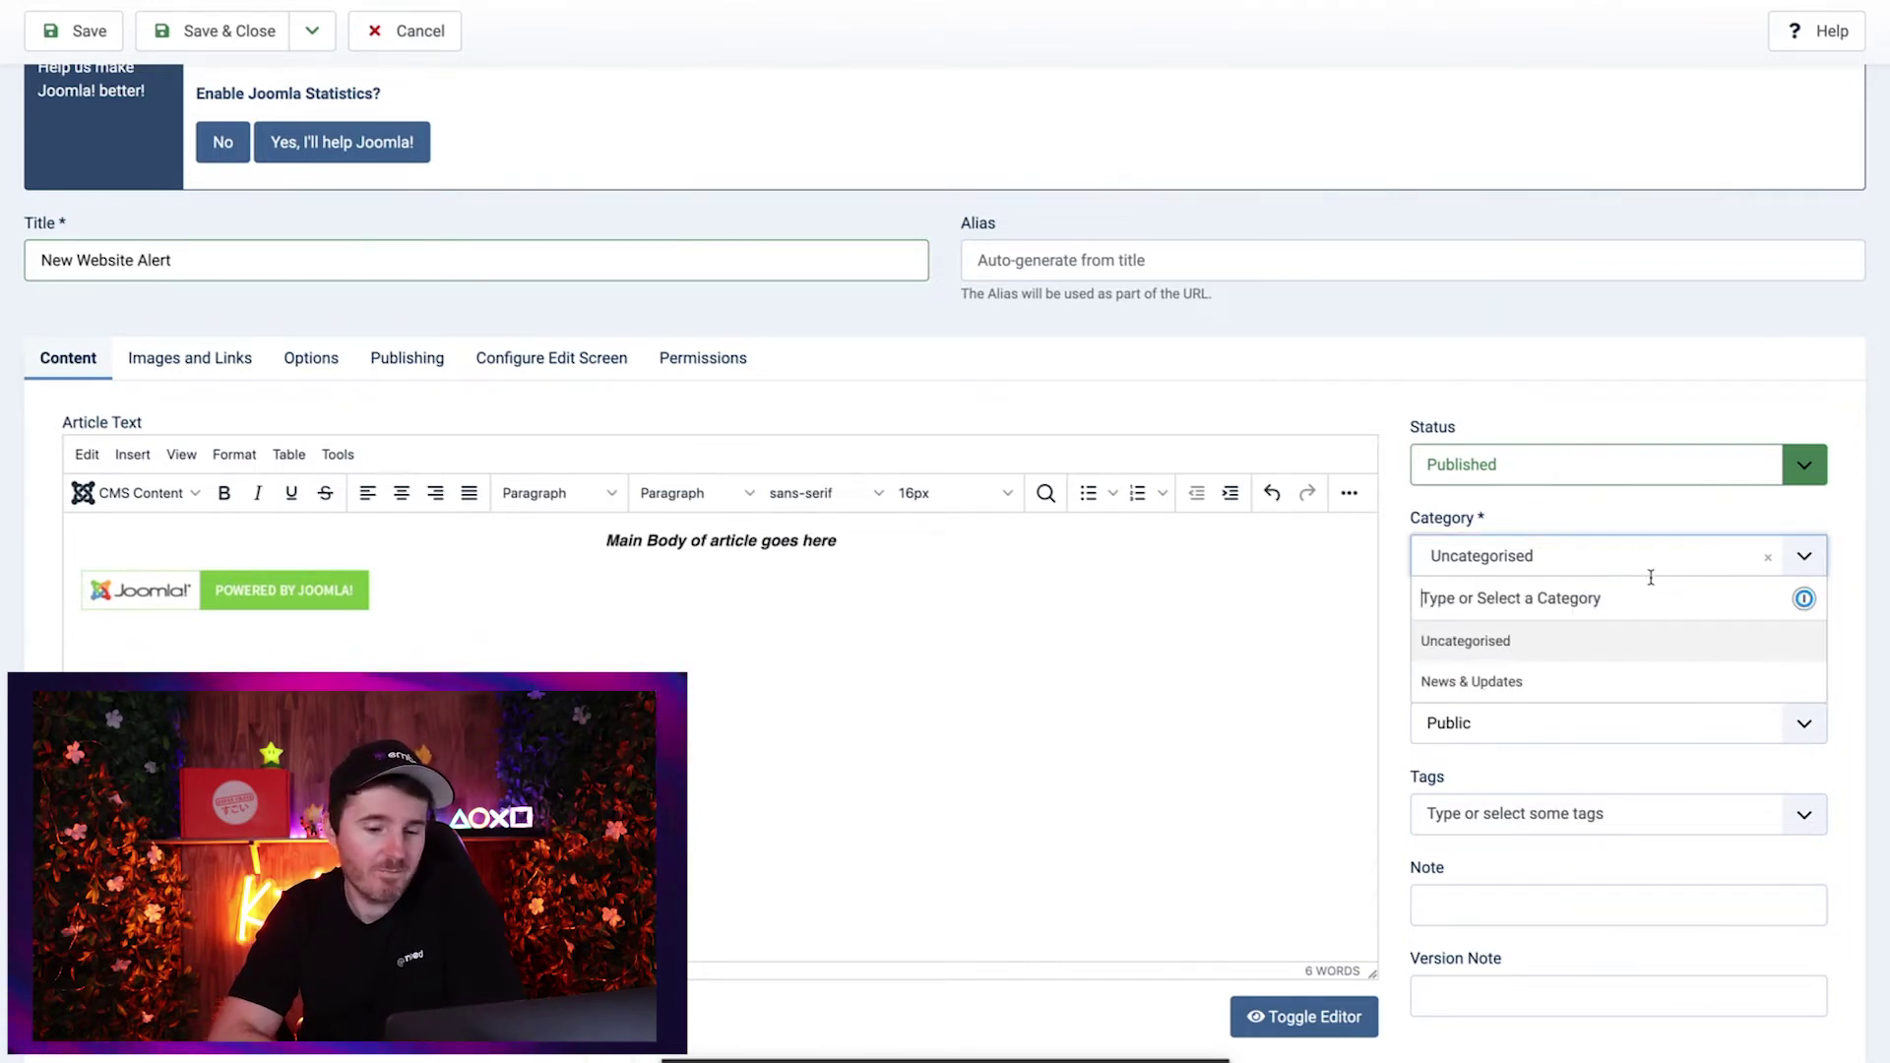
pyautogui.click(1524, 684)
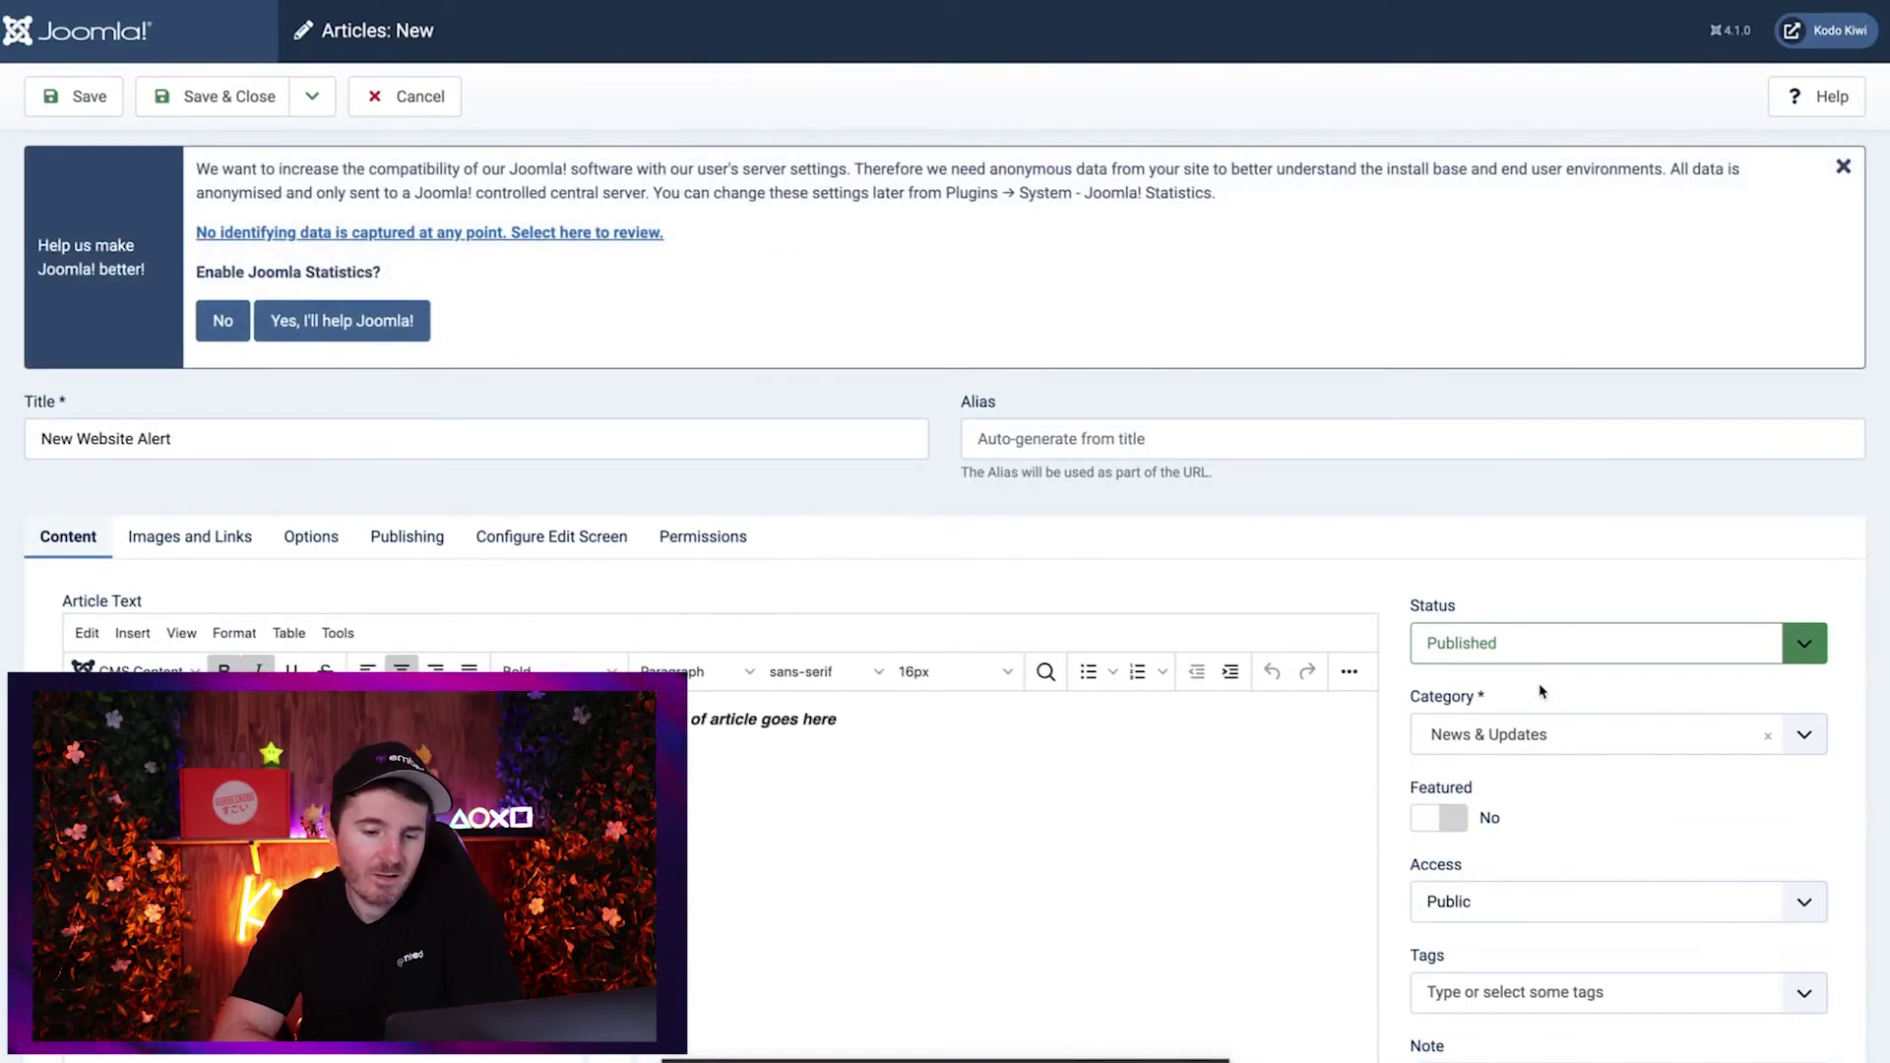
pyautogui.scroll(-2, 1643, 742)
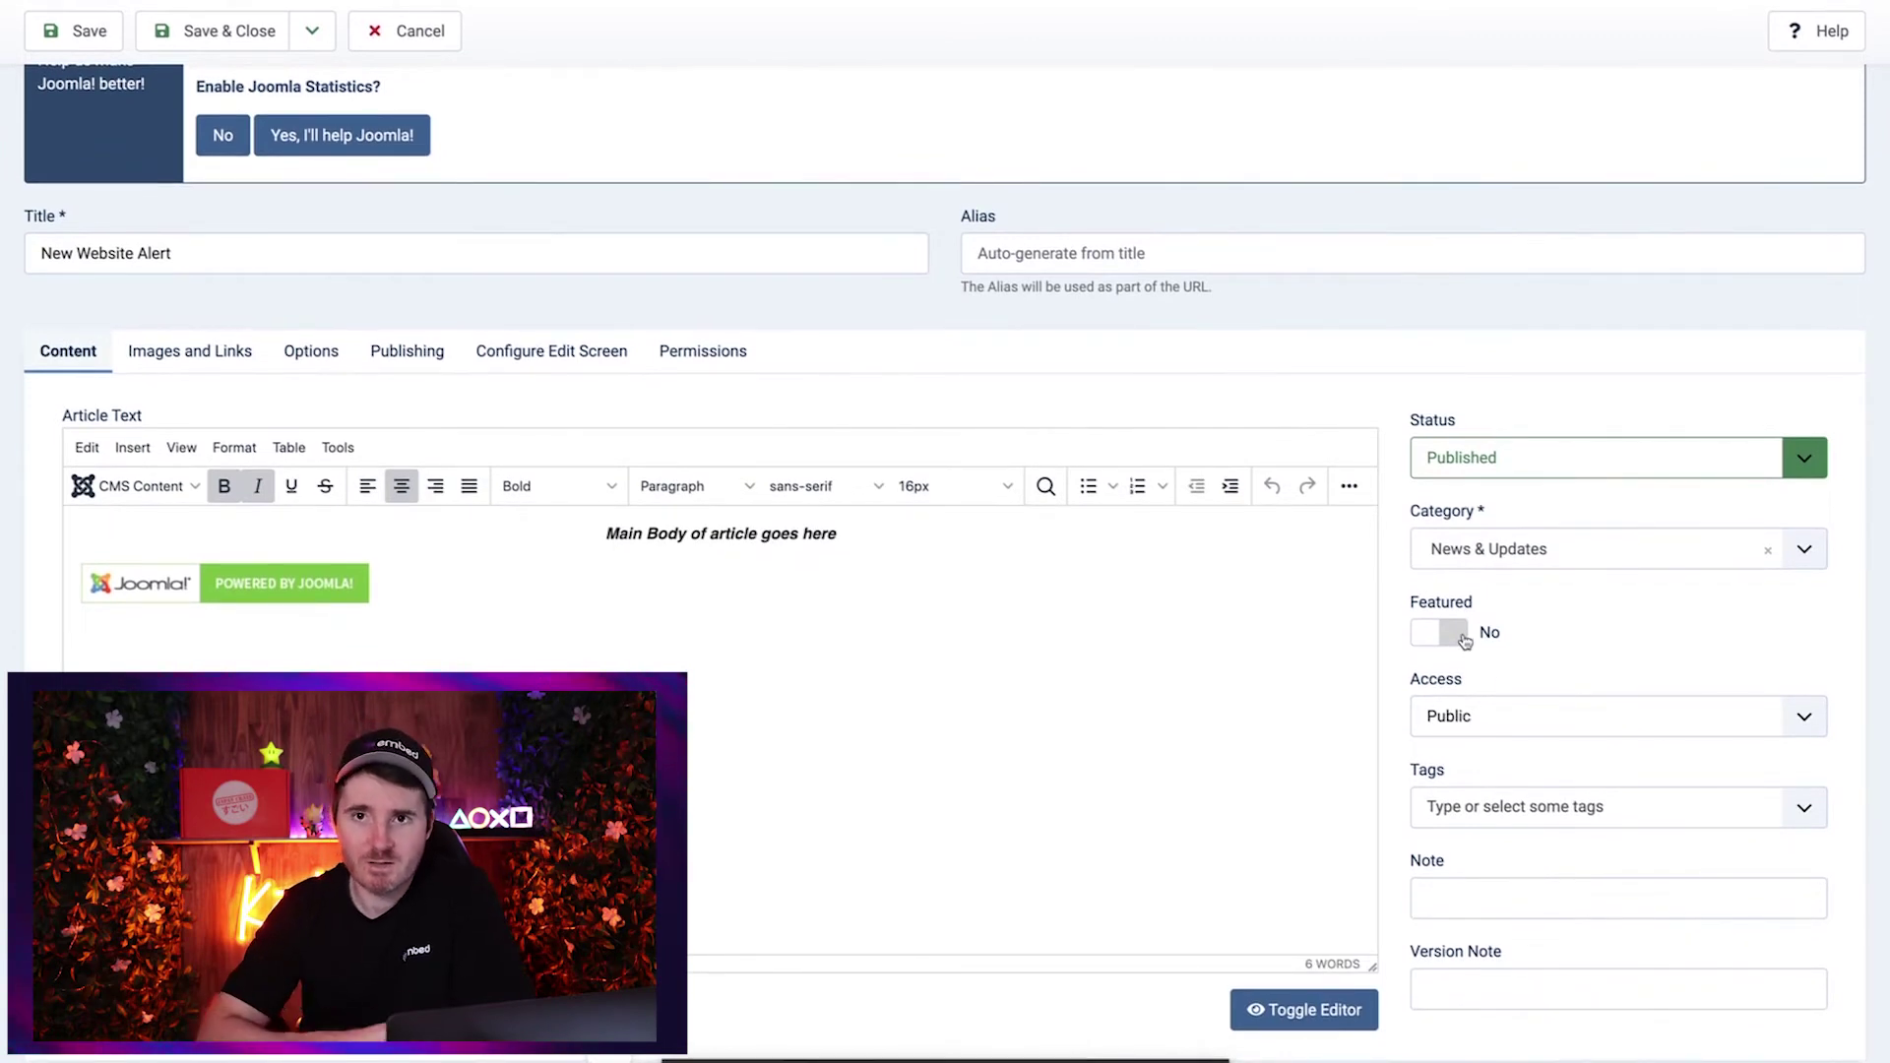
pyautogui.click(1466, 642)
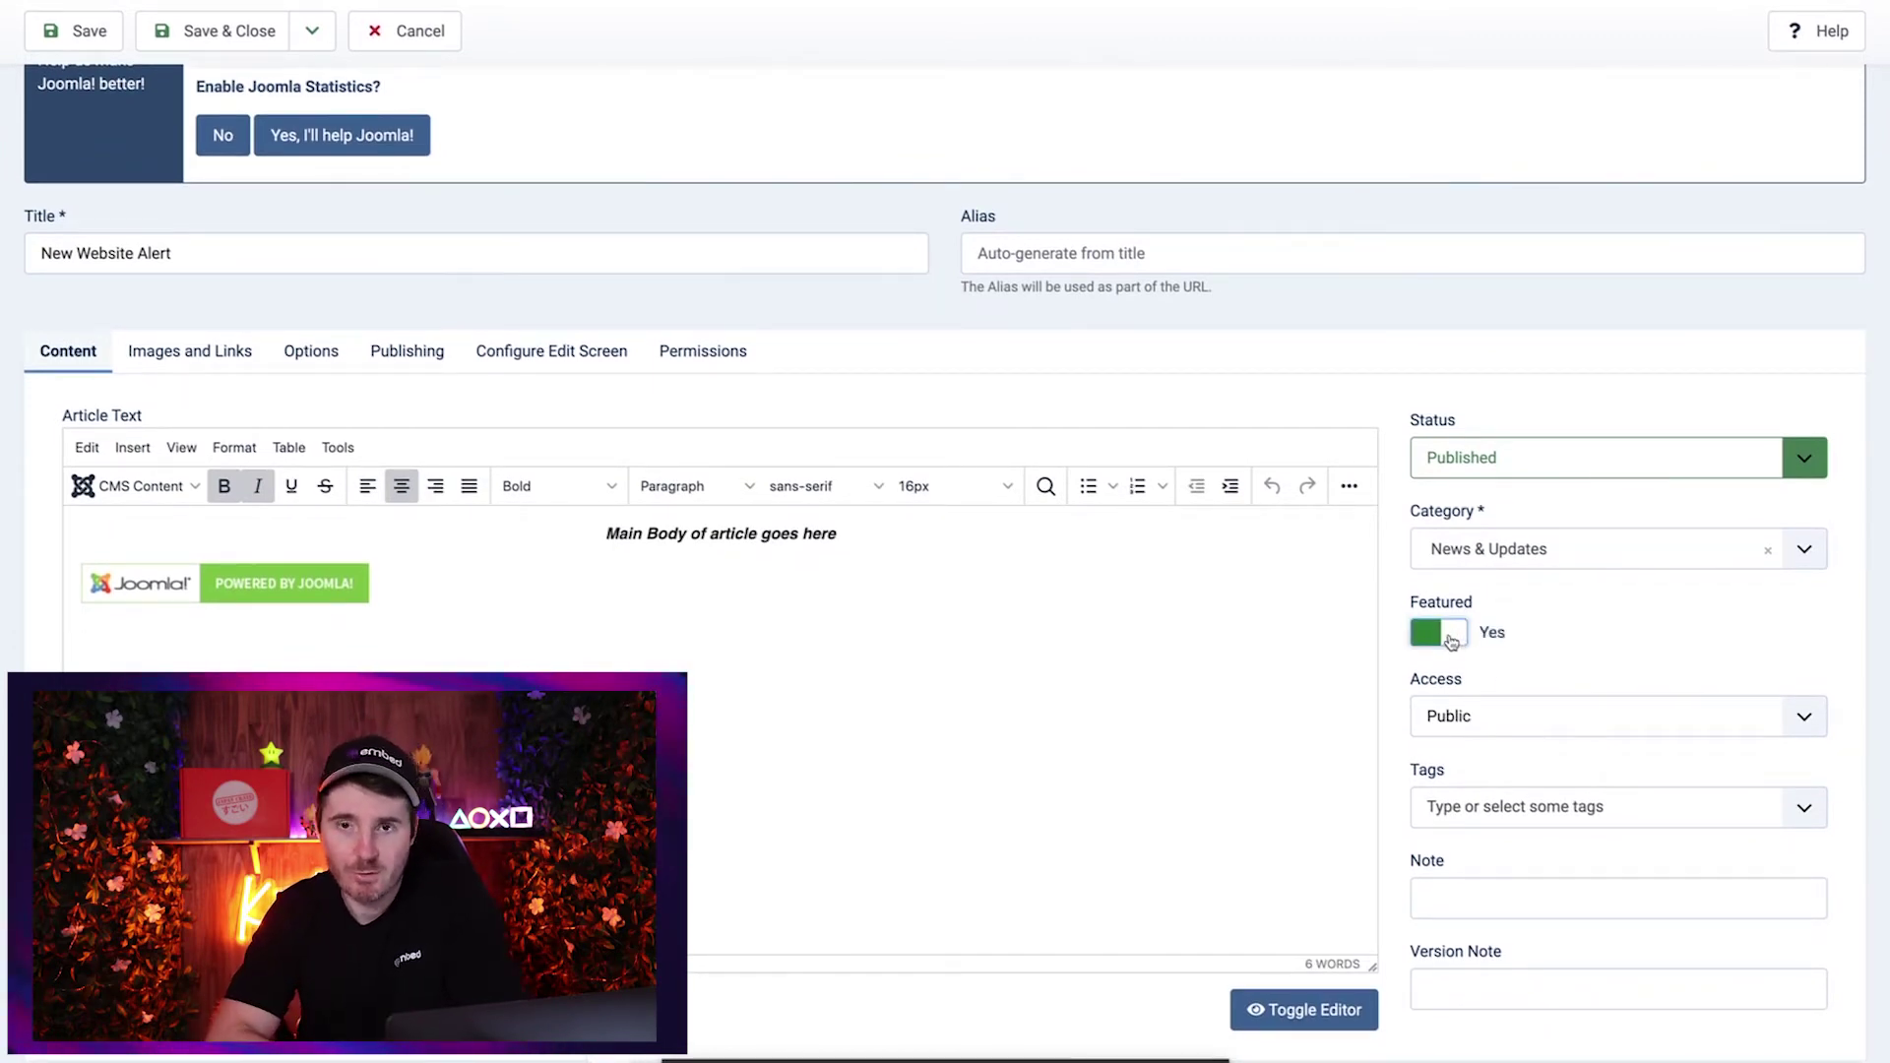
pyautogui.click(1452, 642)
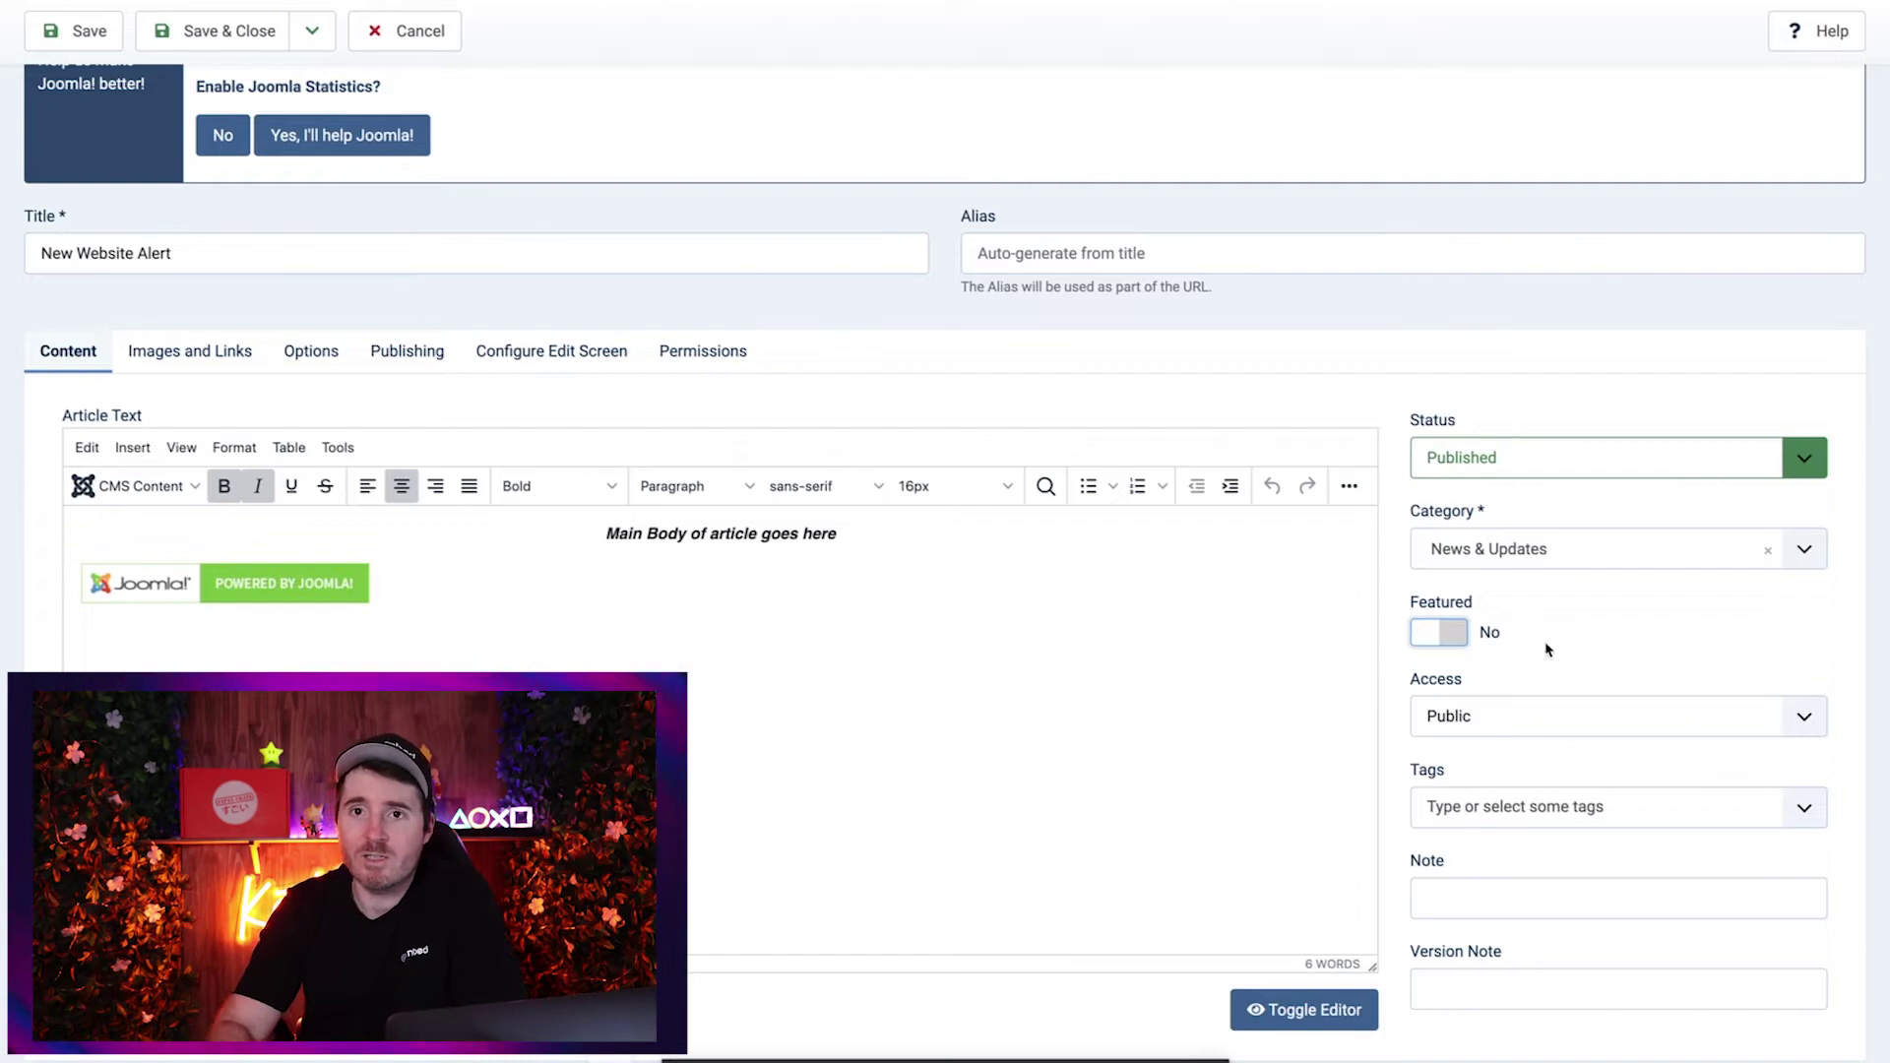
pyautogui.click(1814, 729)
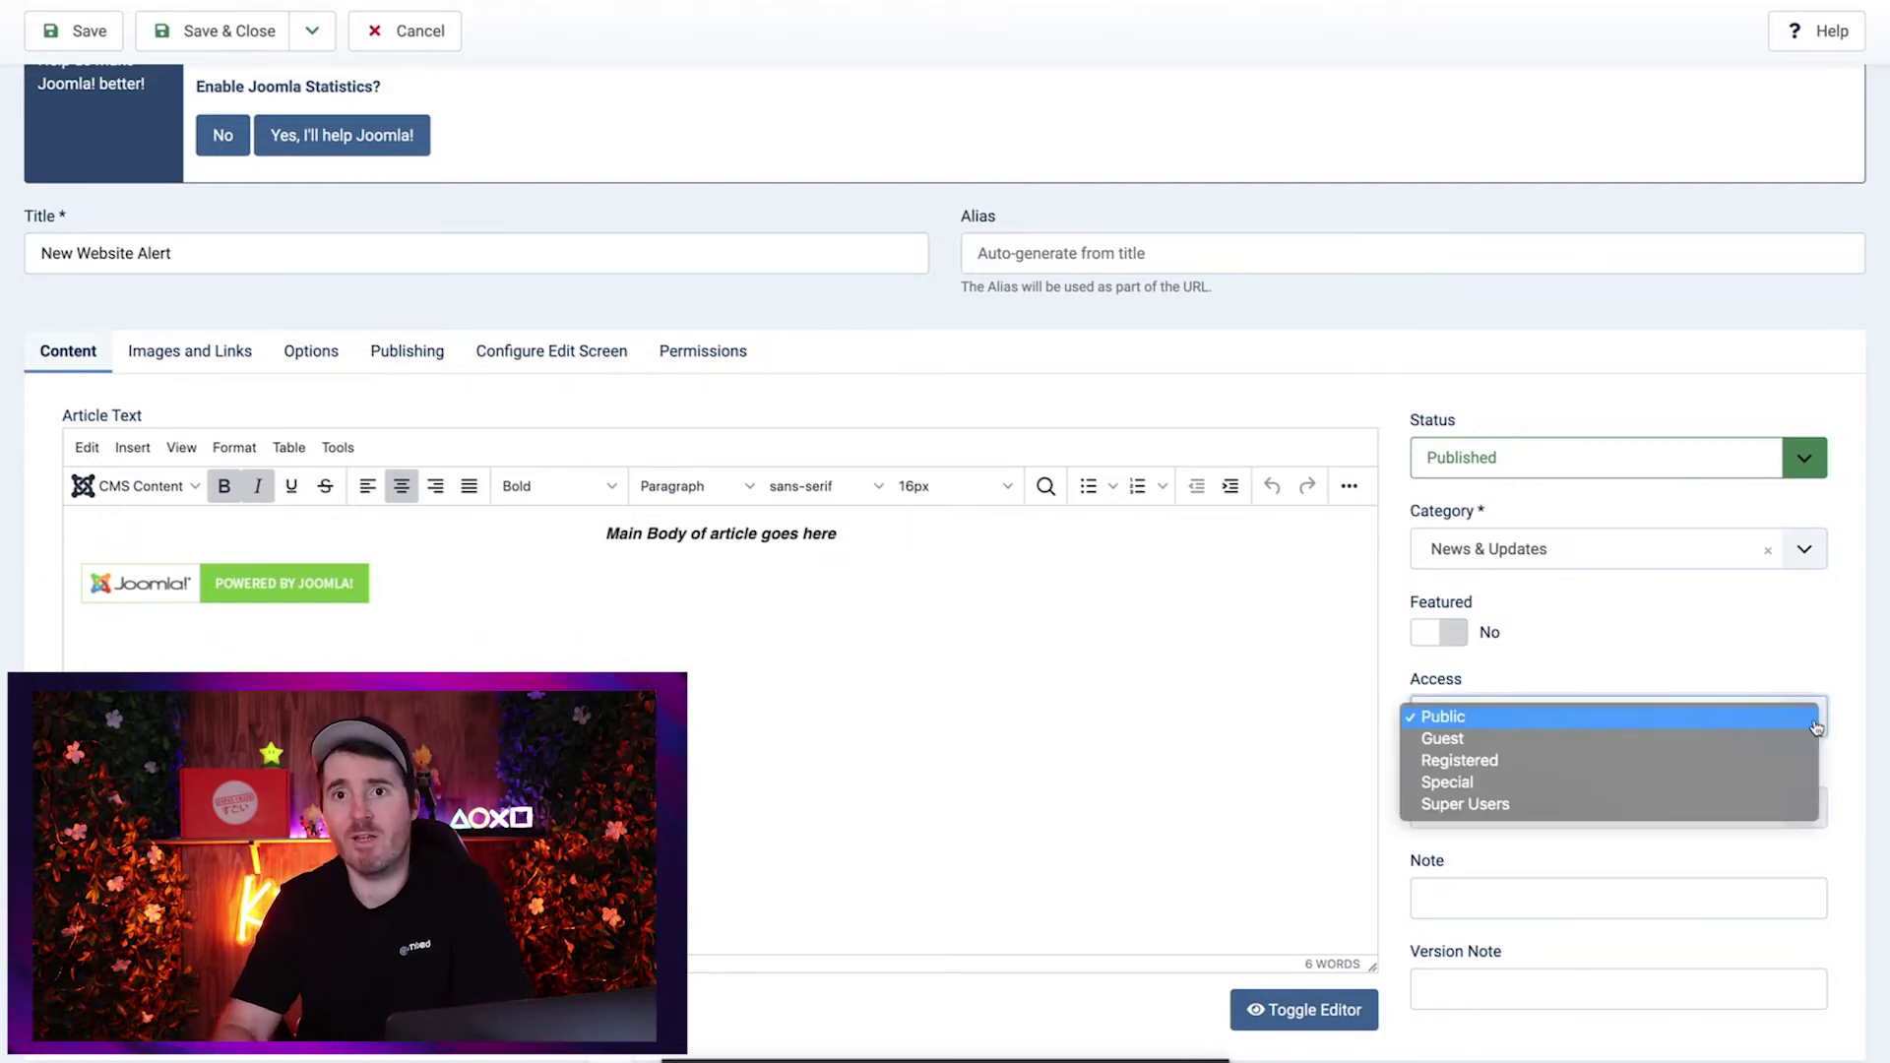
pyautogui.click(1828, 673)
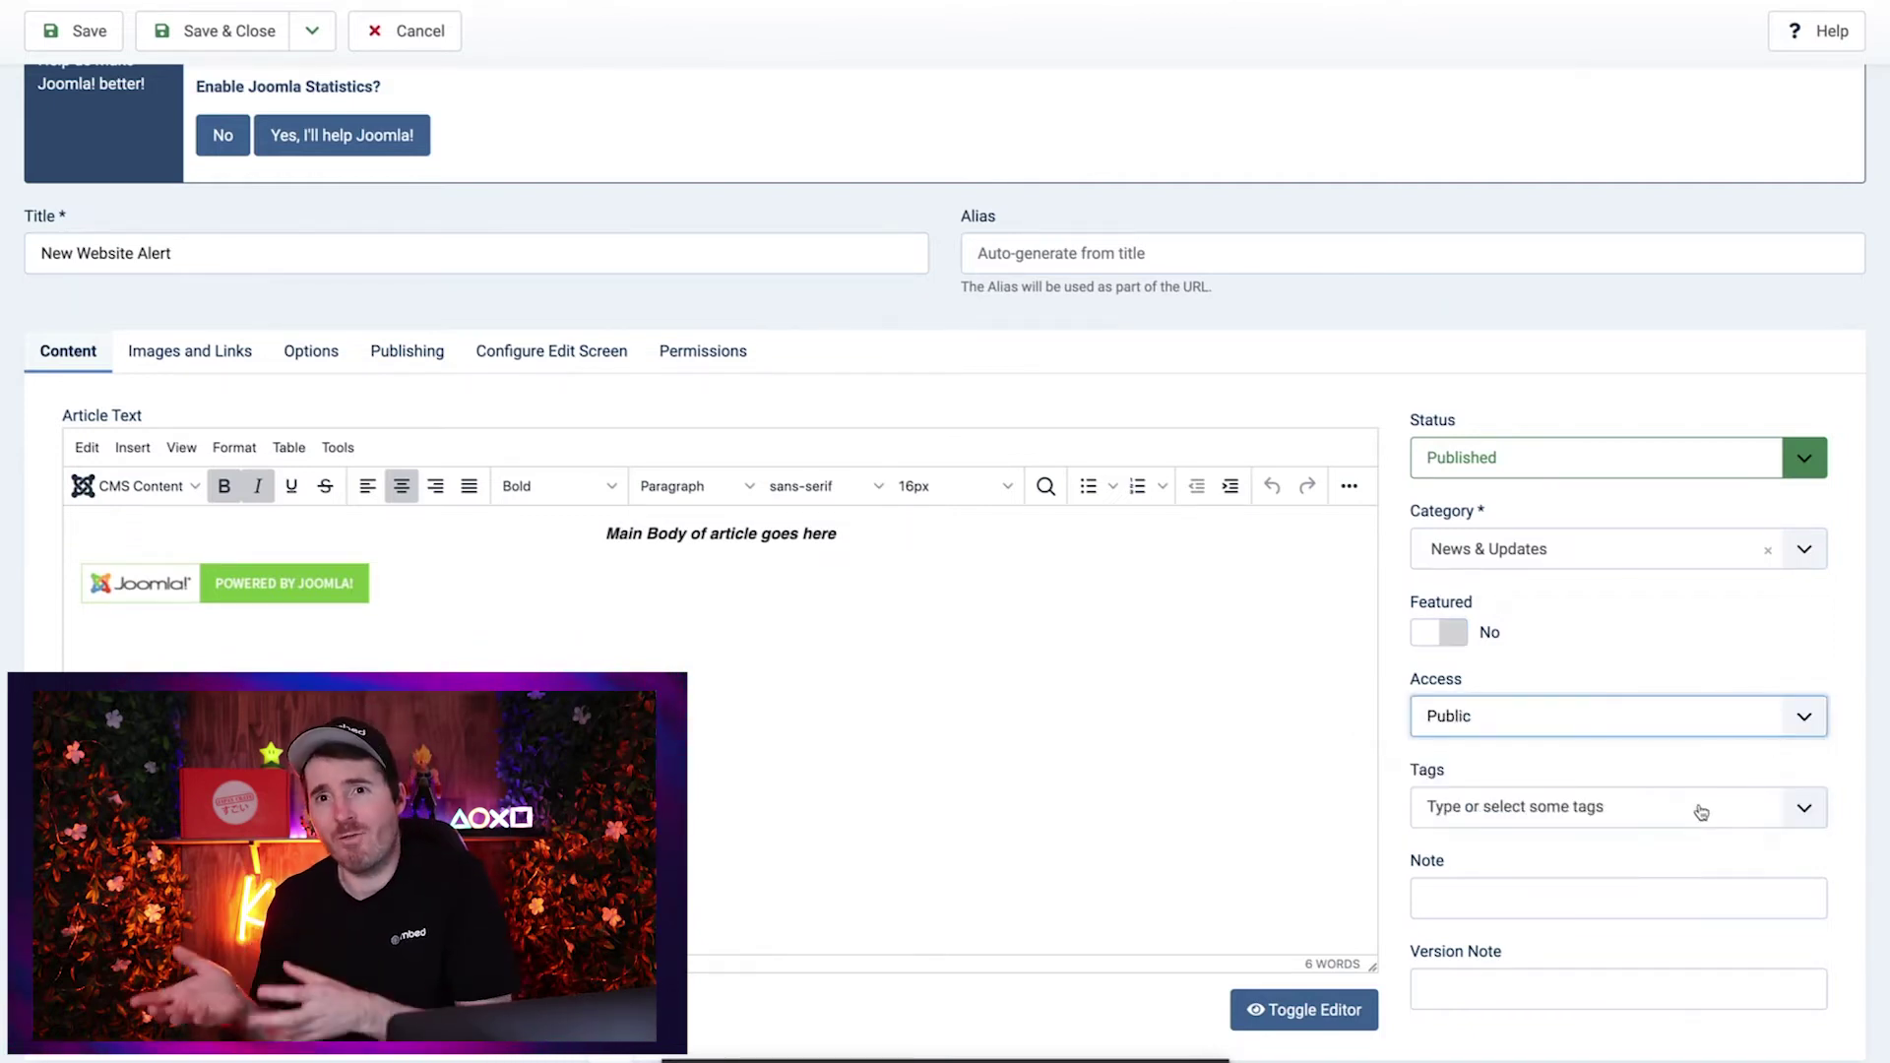
pyautogui.click(1692, 819)
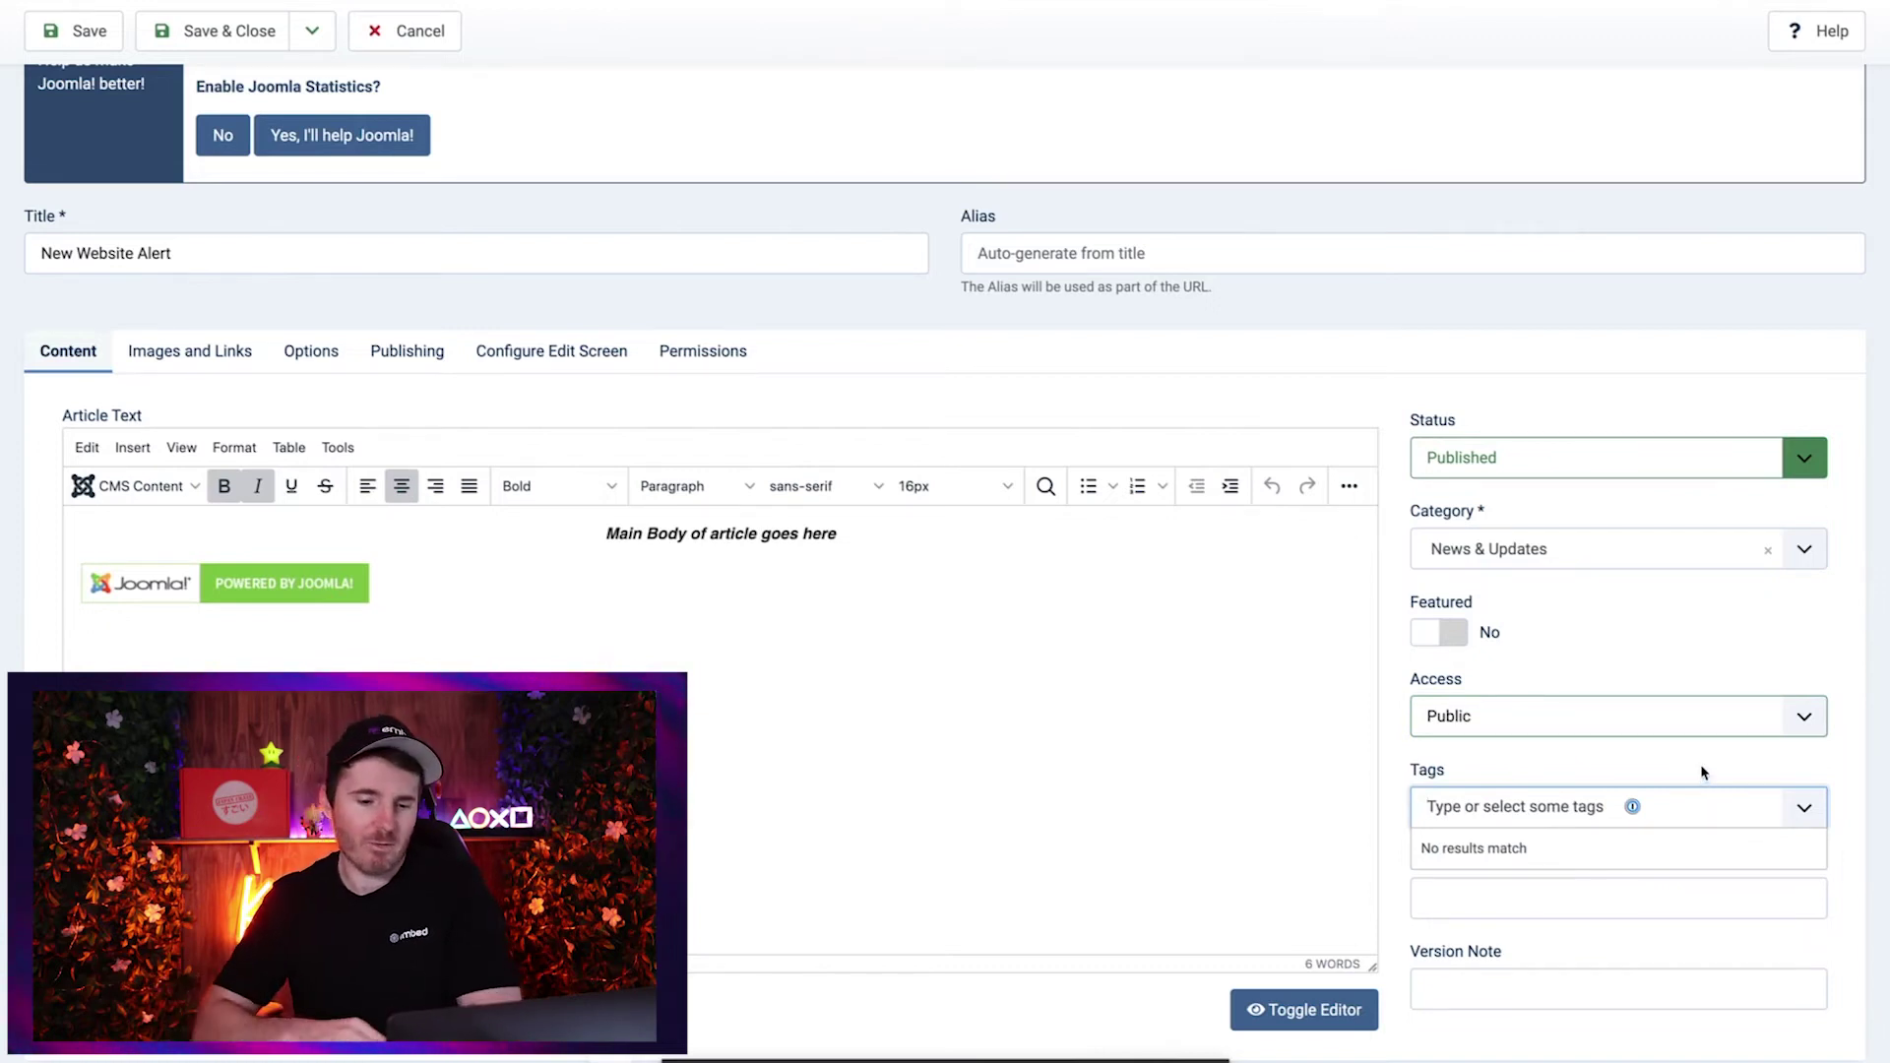
pyautogui.click(1700, 770)
pyautogui.click(1562, 892)
pyautogui.click(1428, 986)
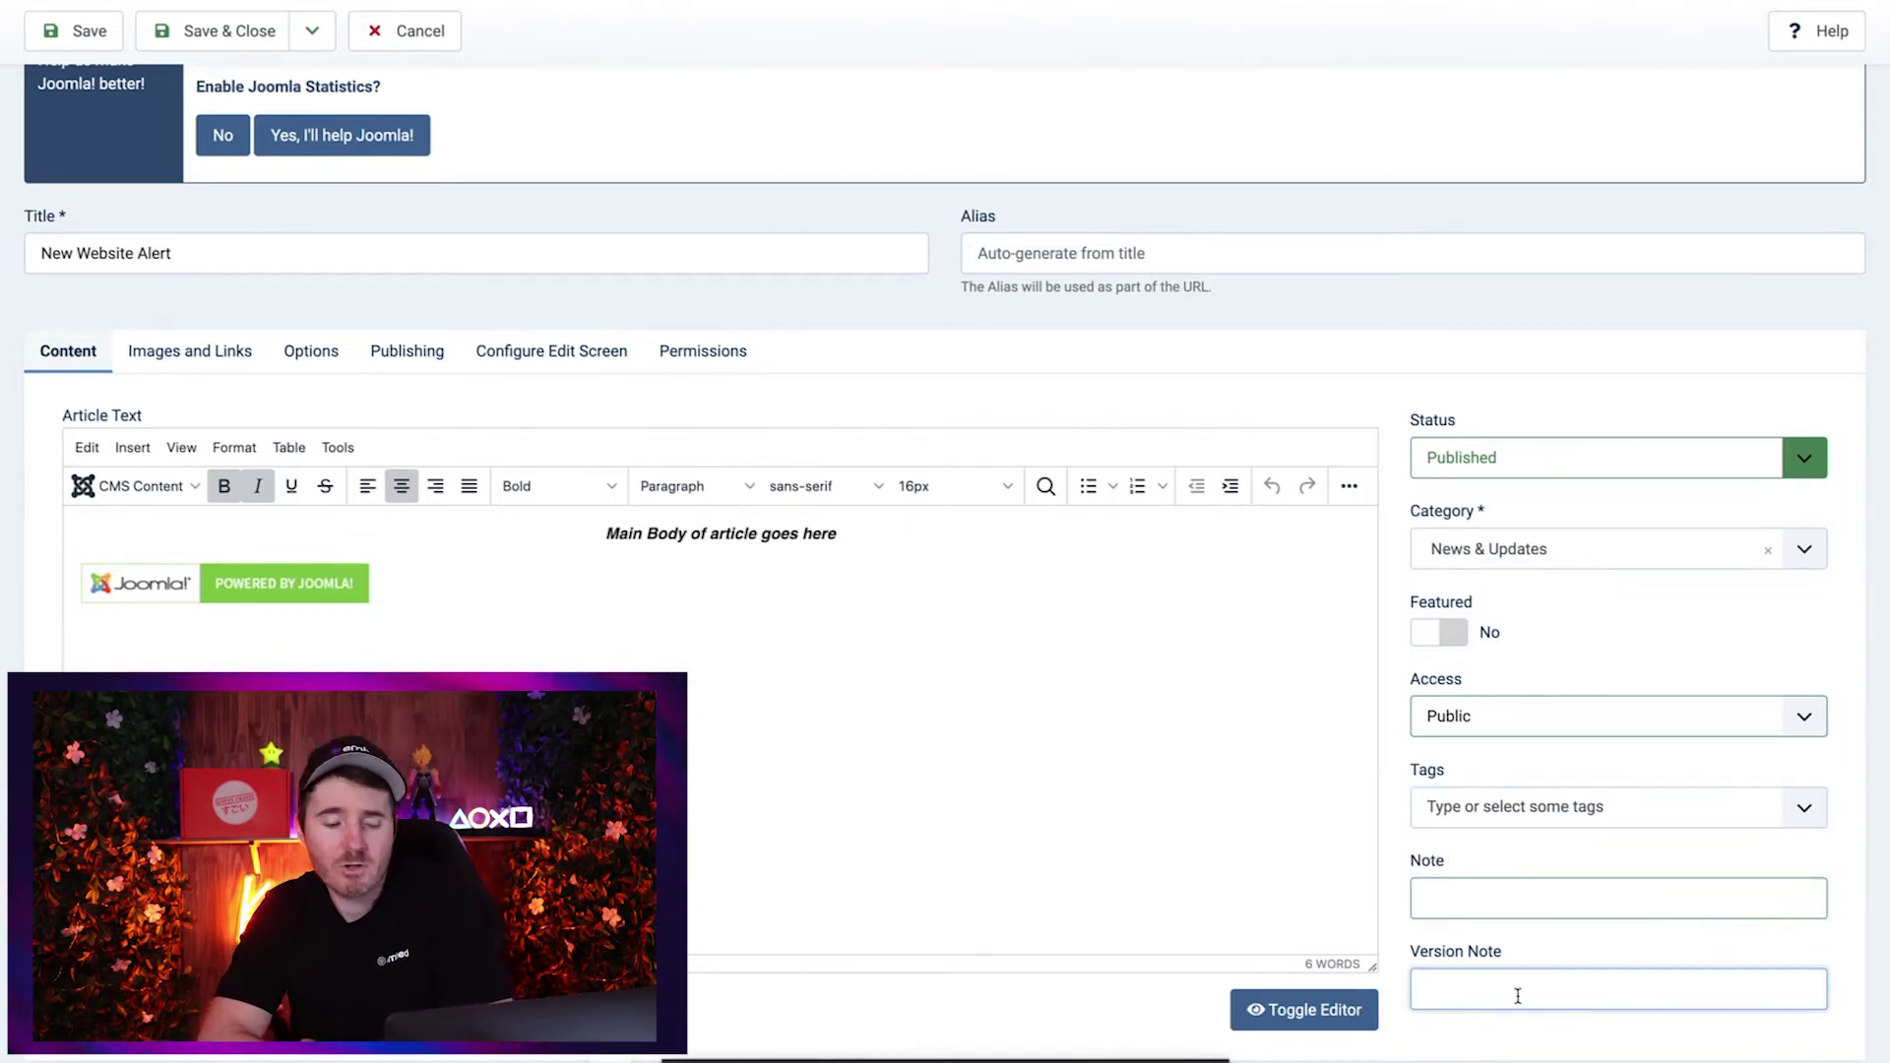
# Toggle the Article Text editor to show the body's raw HTML source
pyautogui.click(1279, 1009)
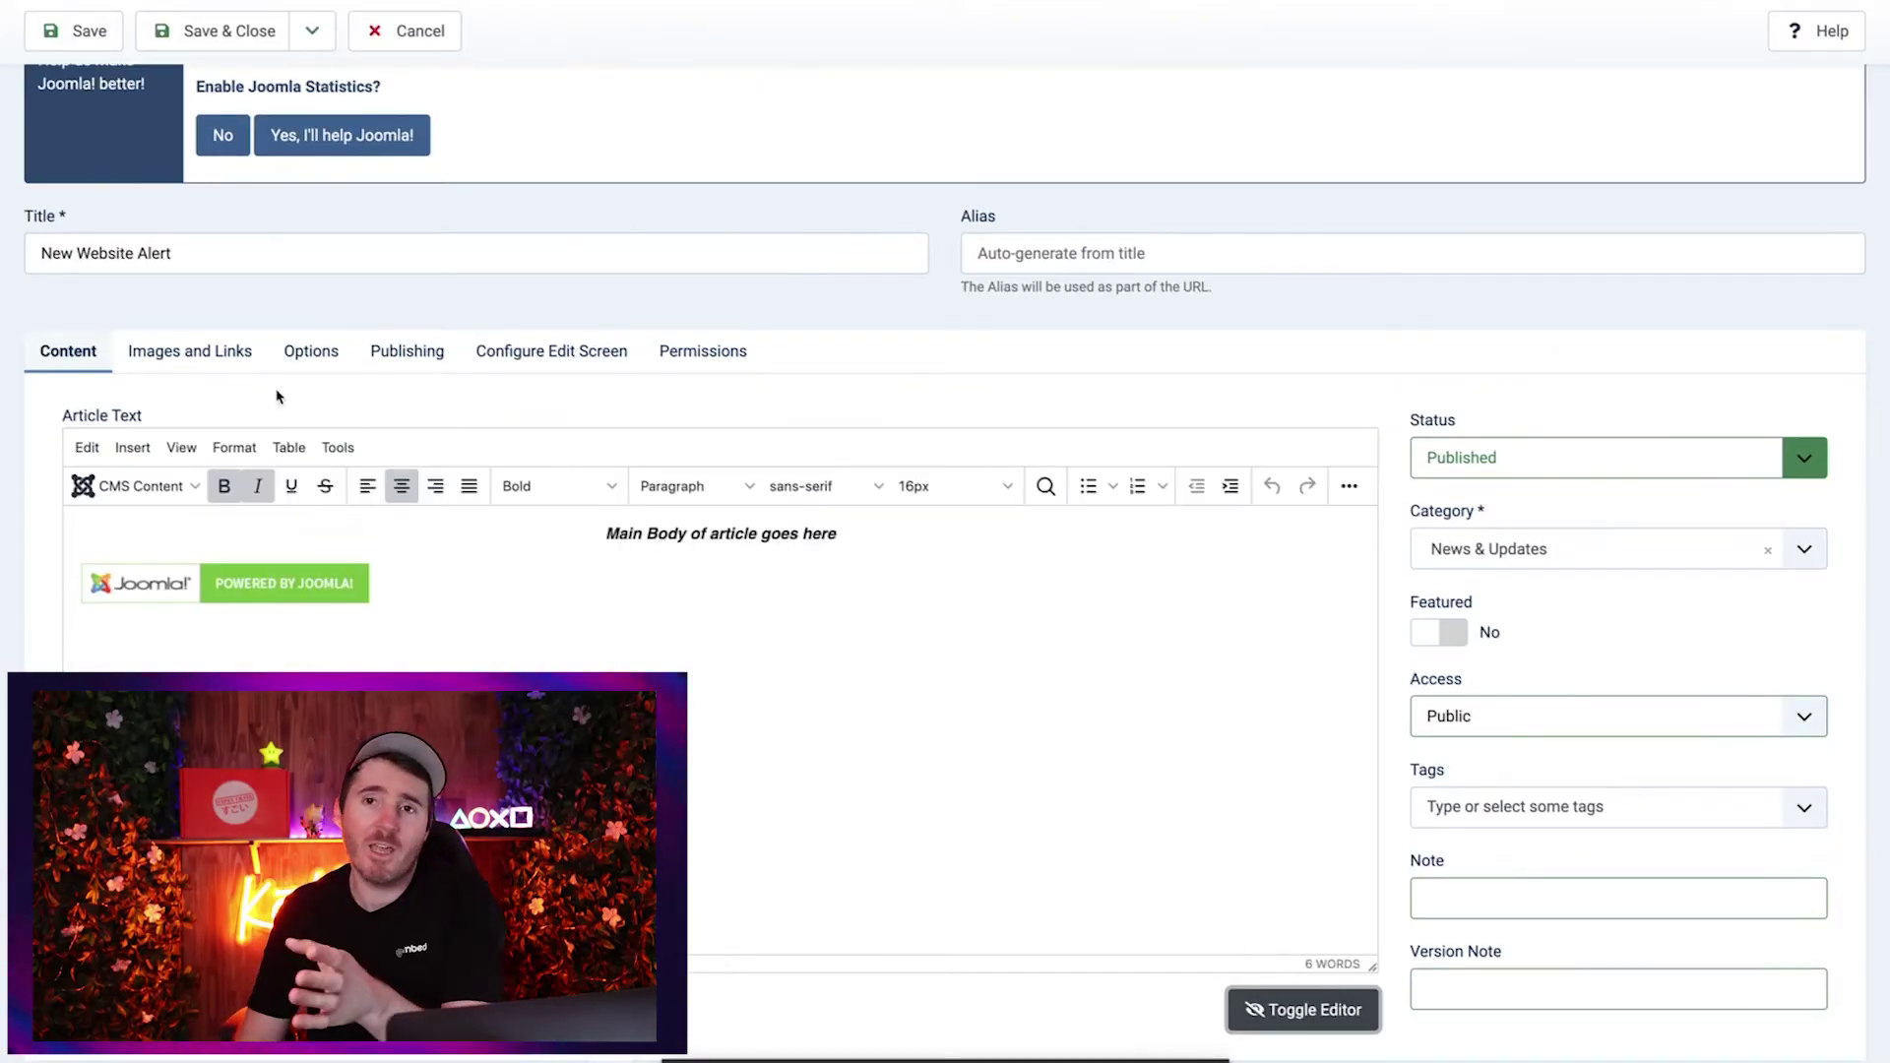
# Switch to the Images and Links tab and look over the intro image and link fields
pyautogui.click(227, 351)
pyautogui.scroll(-1, 896, 552)
pyautogui.scroll(-3, 896, 553)
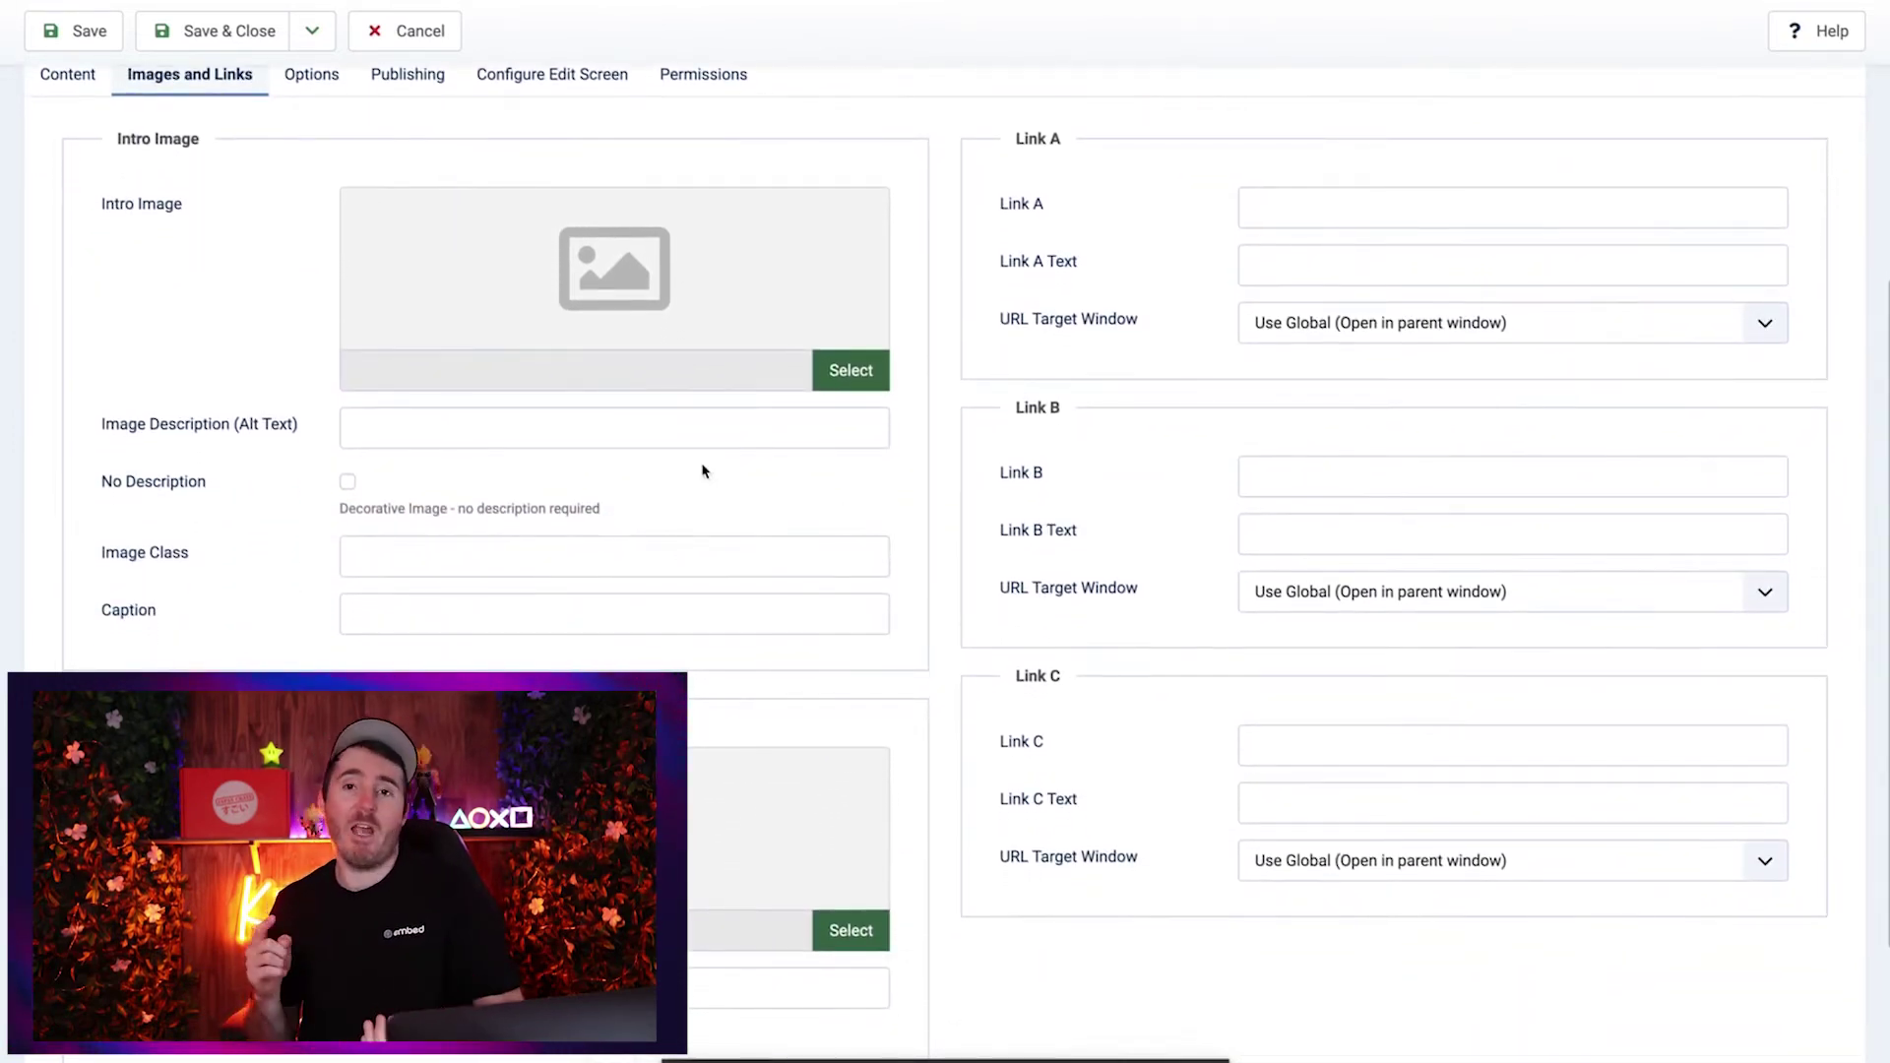
pyautogui.scroll(-1, 529, 486)
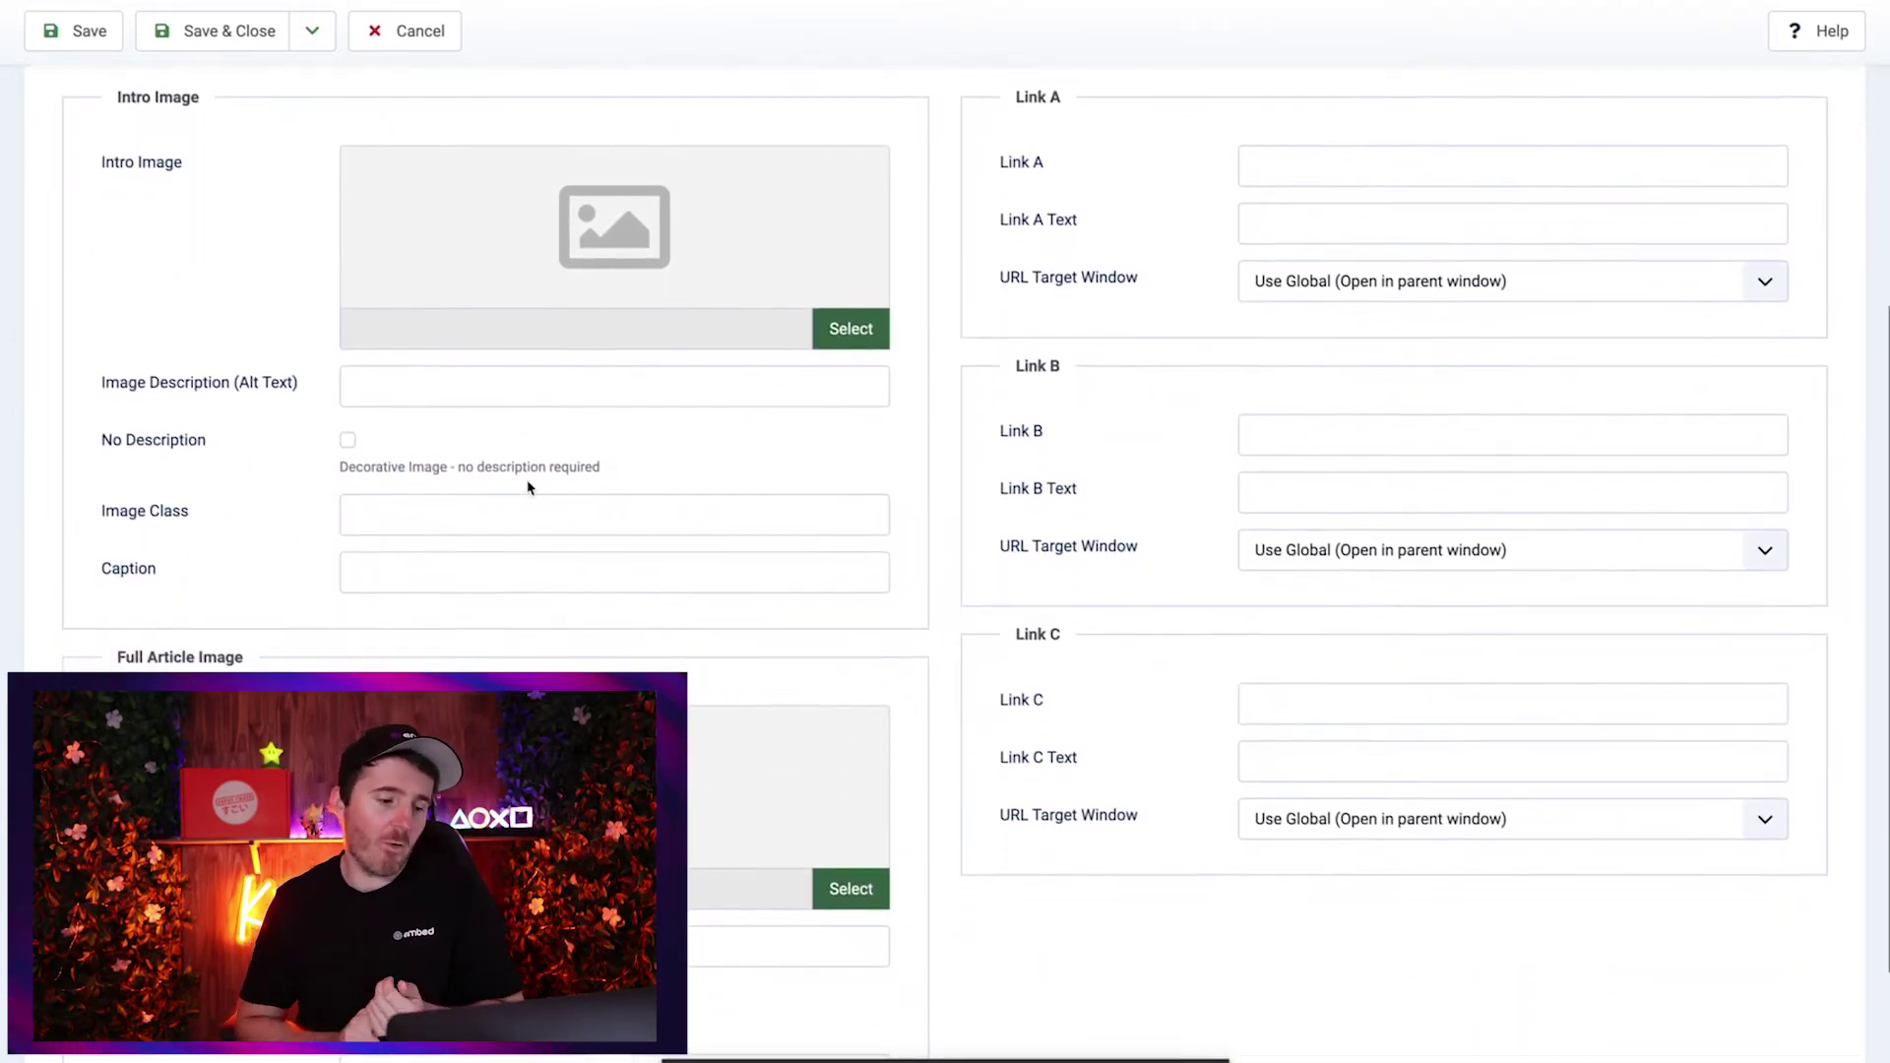
pyautogui.scroll(-3, 528, 486)
pyautogui.scroll(3, 529, 487)
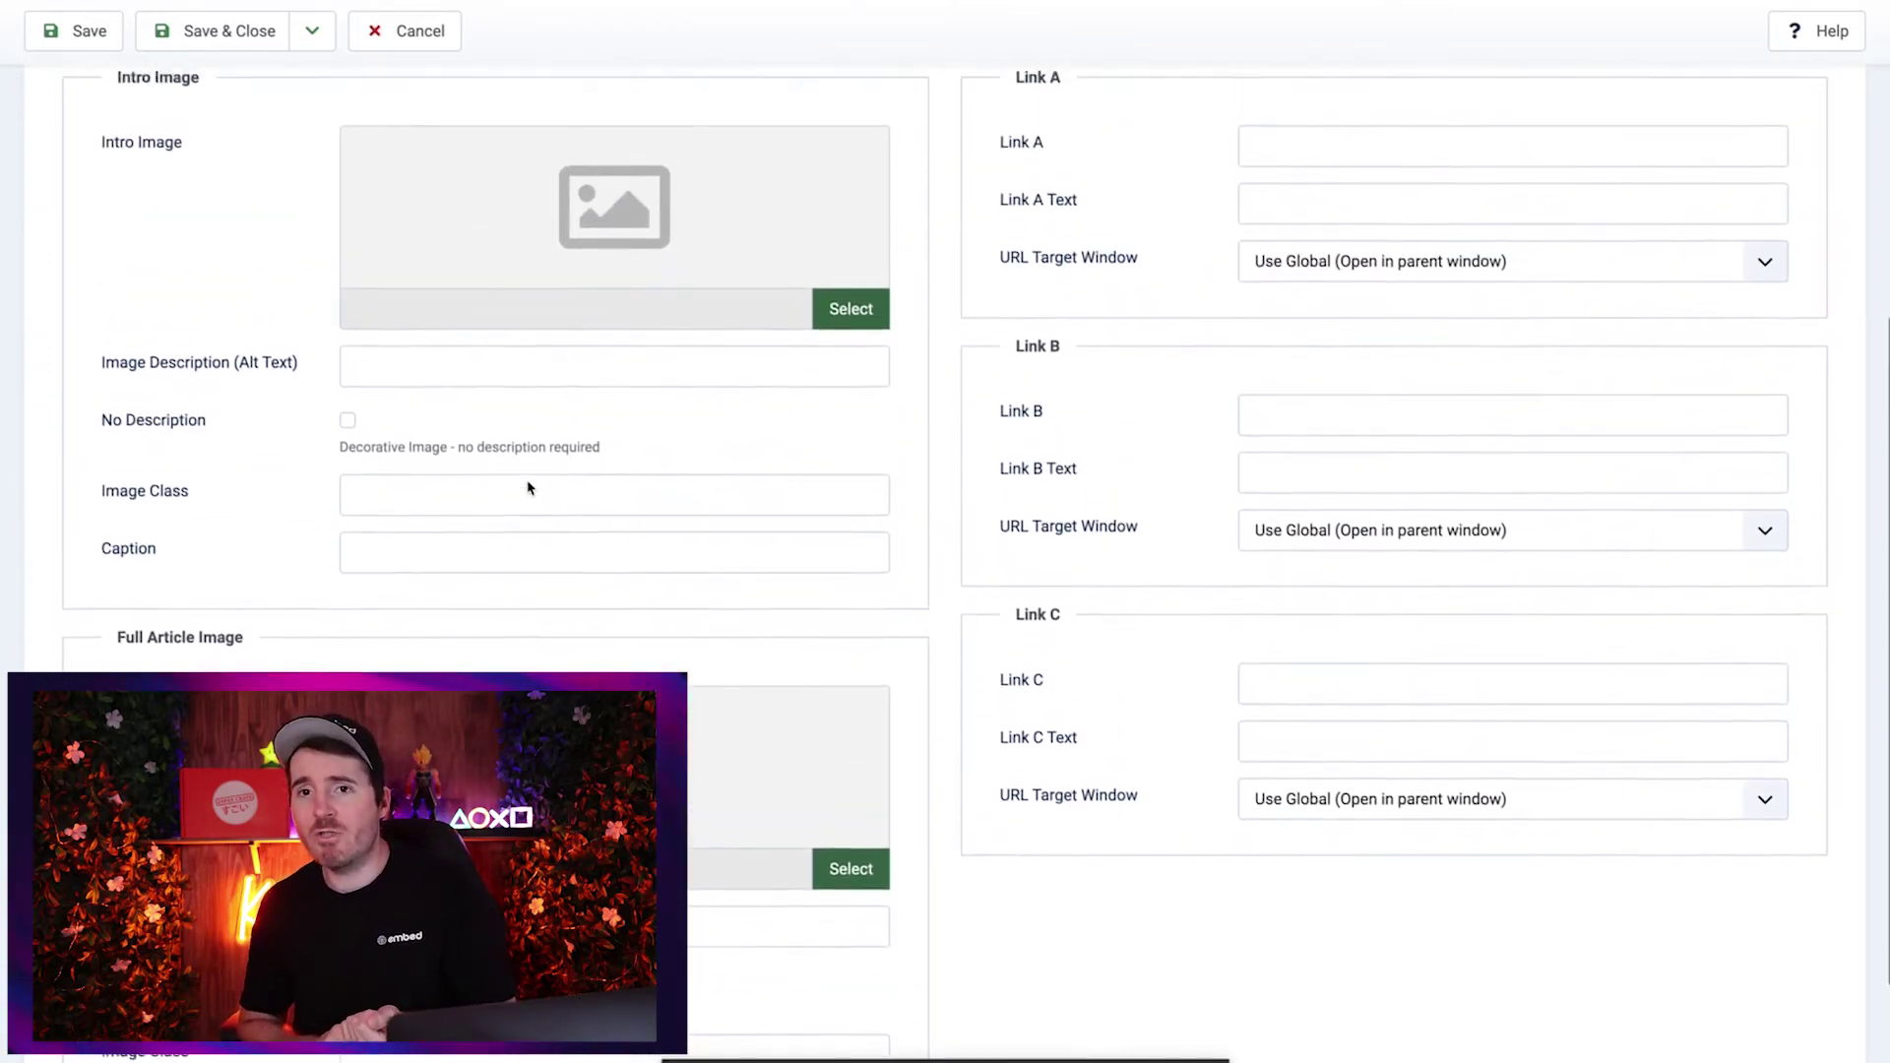
pyautogui.scroll(2, 529, 486)
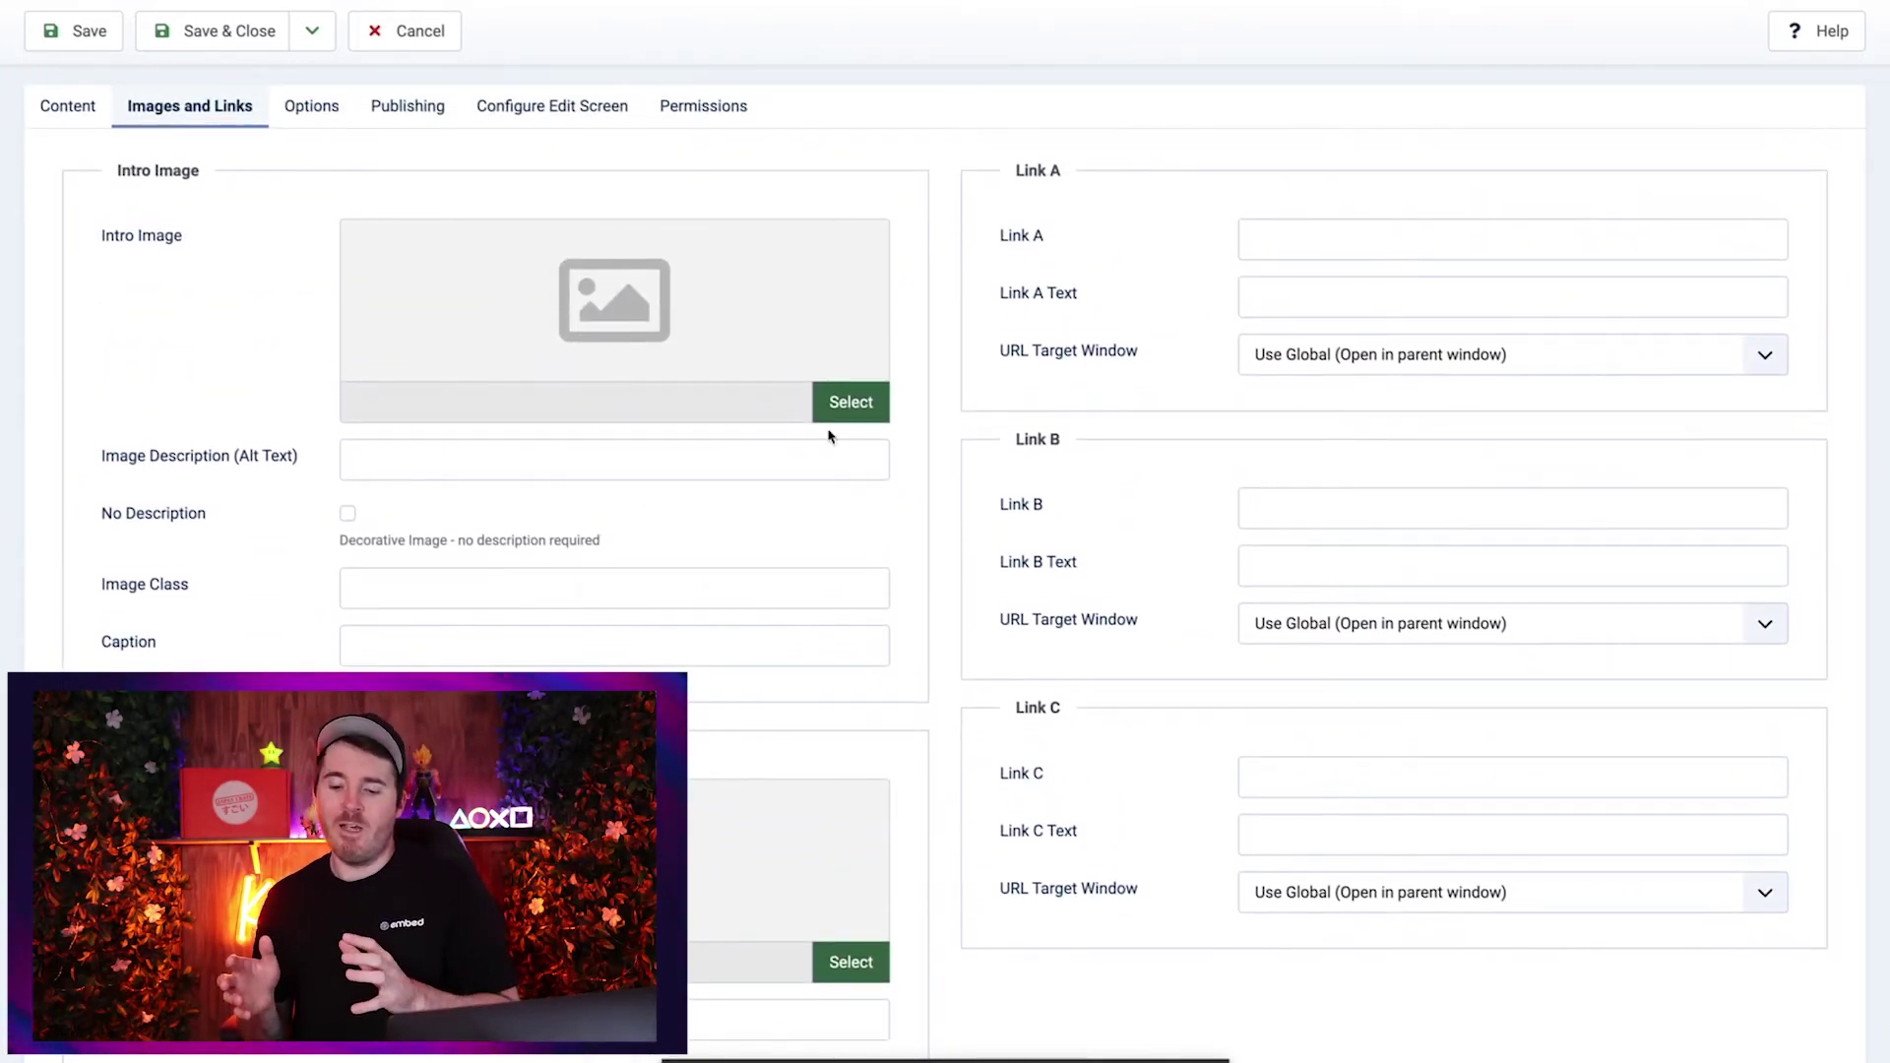
# Set the intro image to nasa1-400.jpg from the sampledata/cassiopeia folder
pyautogui.click(864, 404)
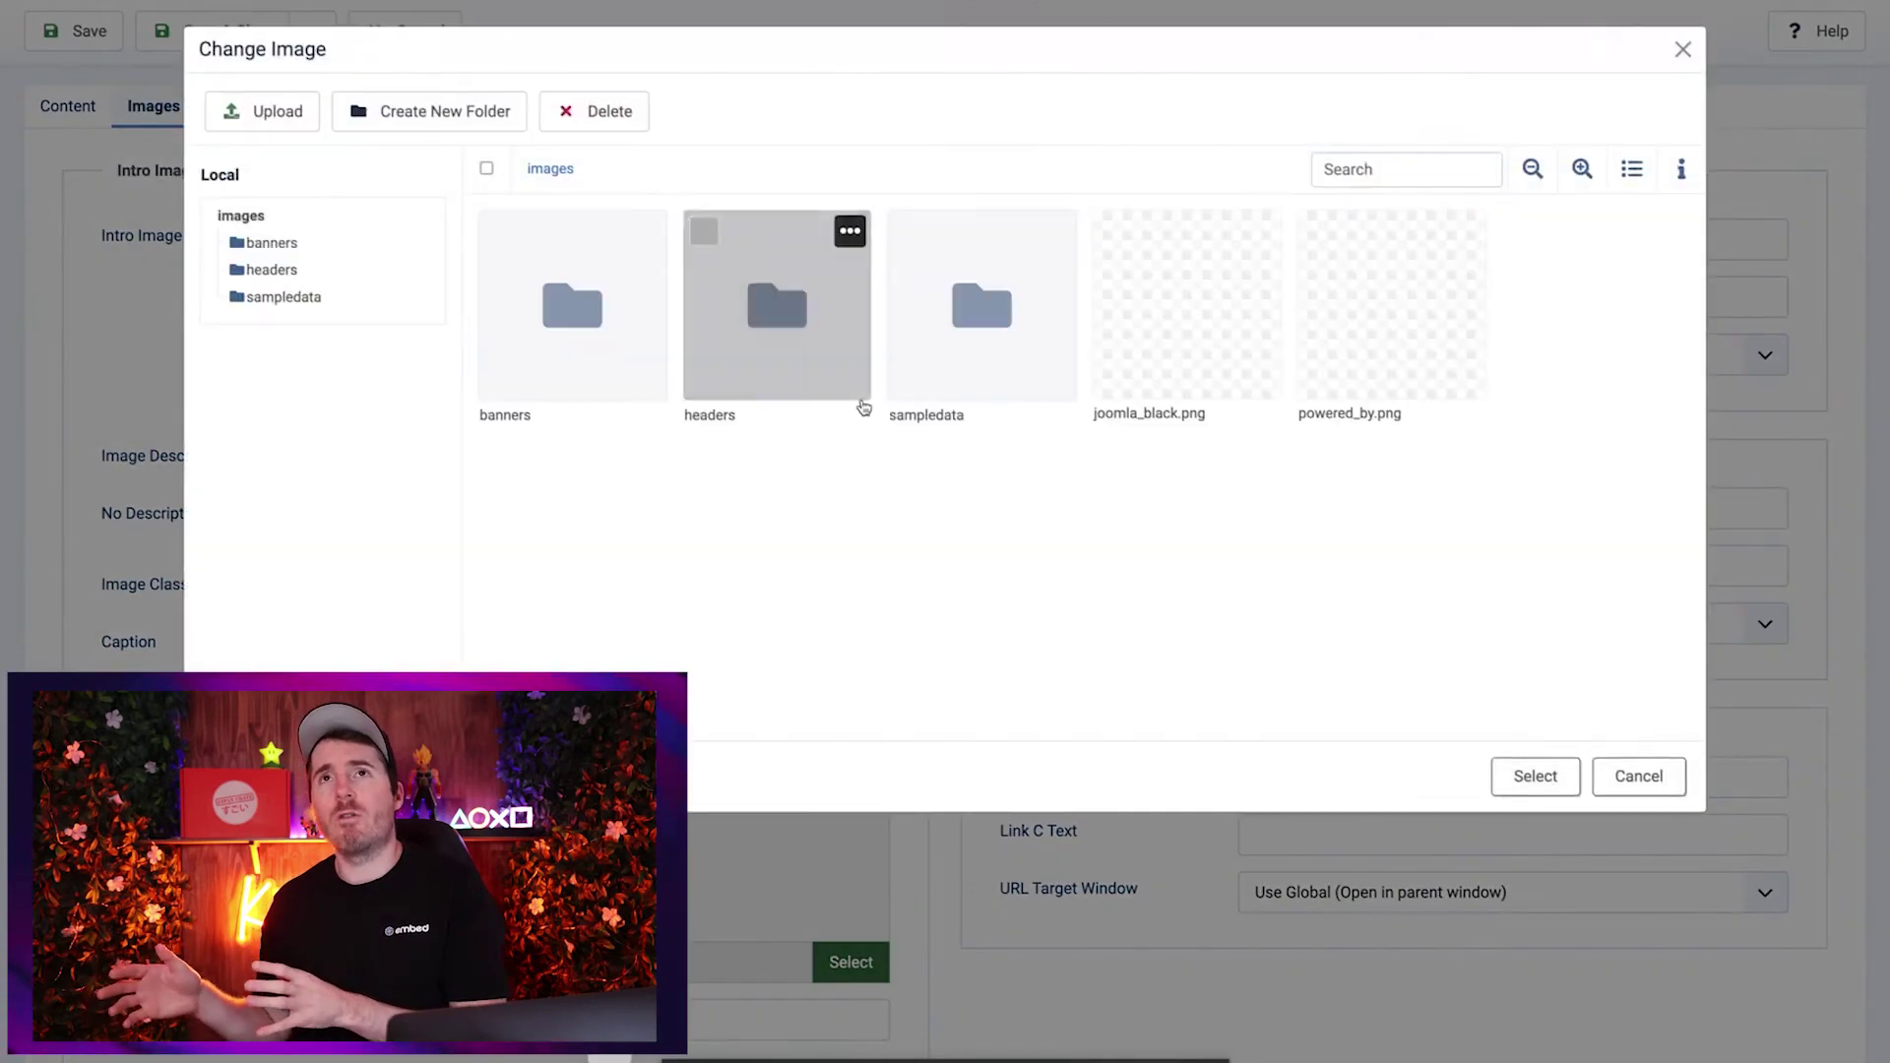
pyautogui.click(1361, 388)
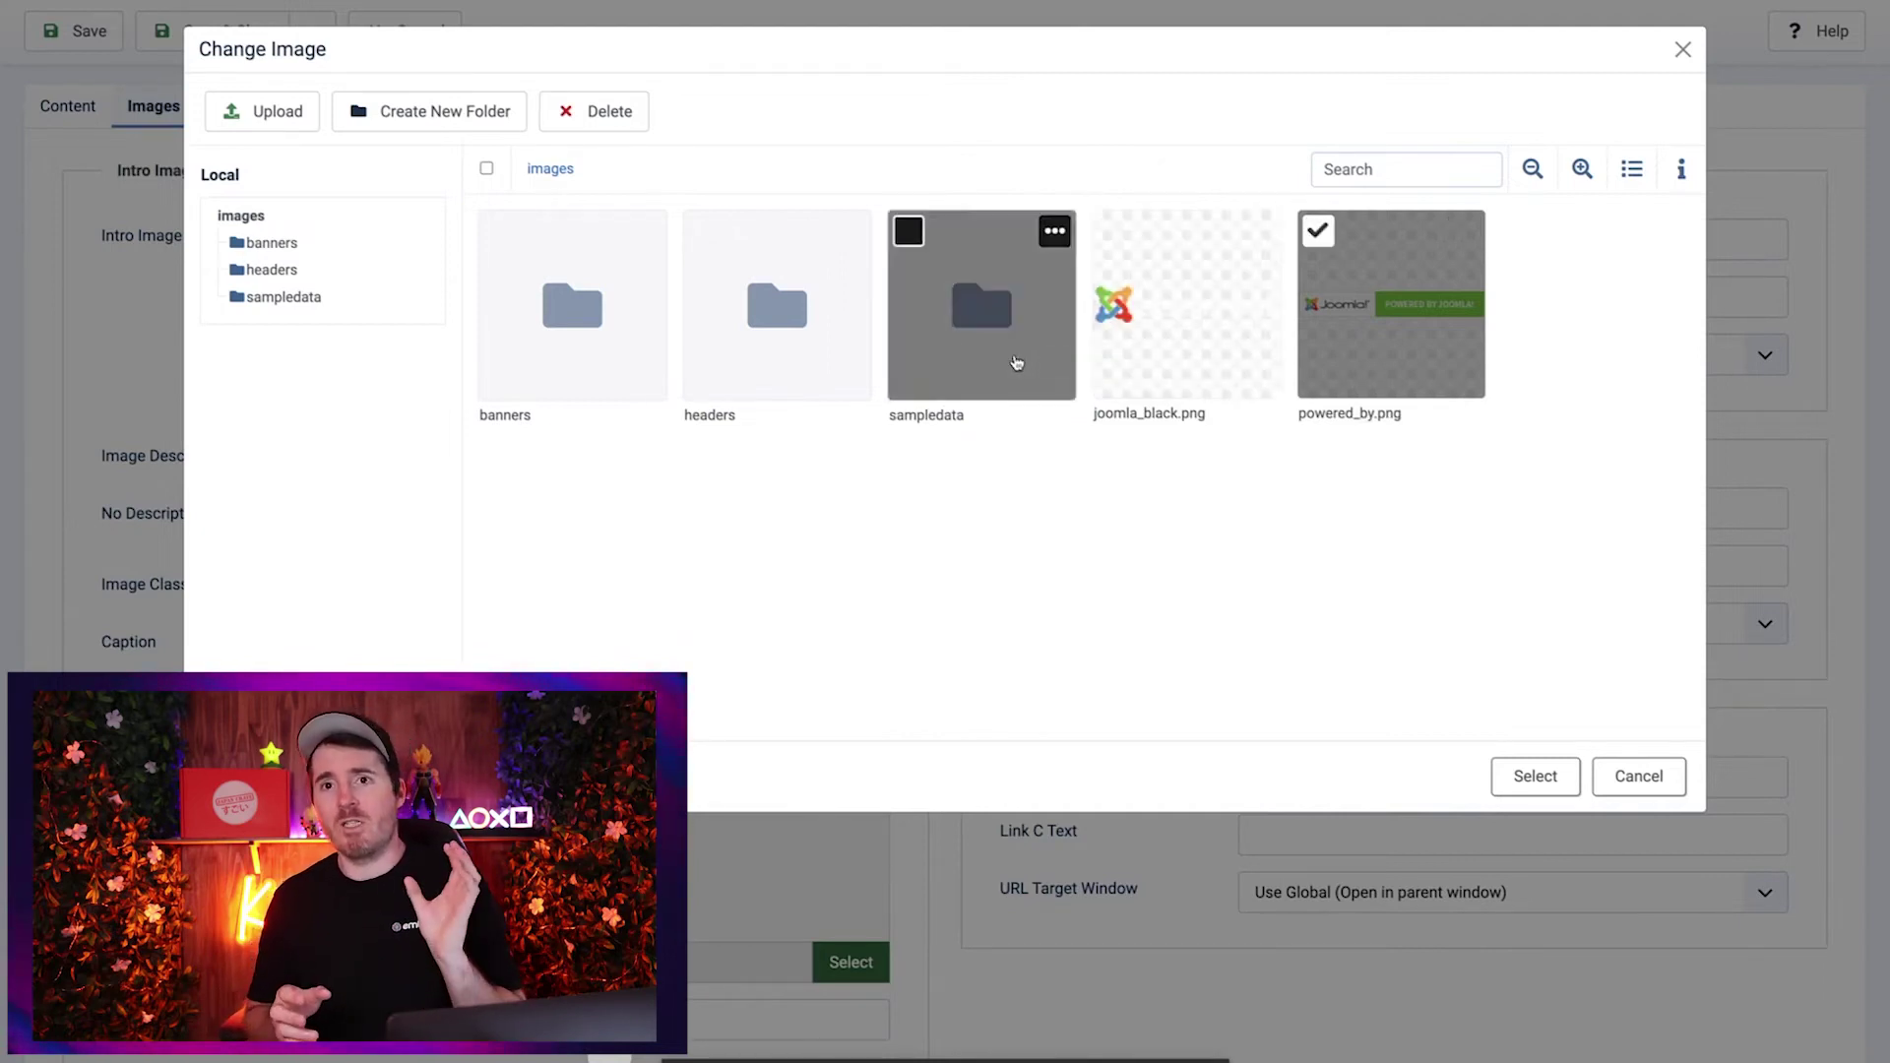
pyautogui.click(966, 316)
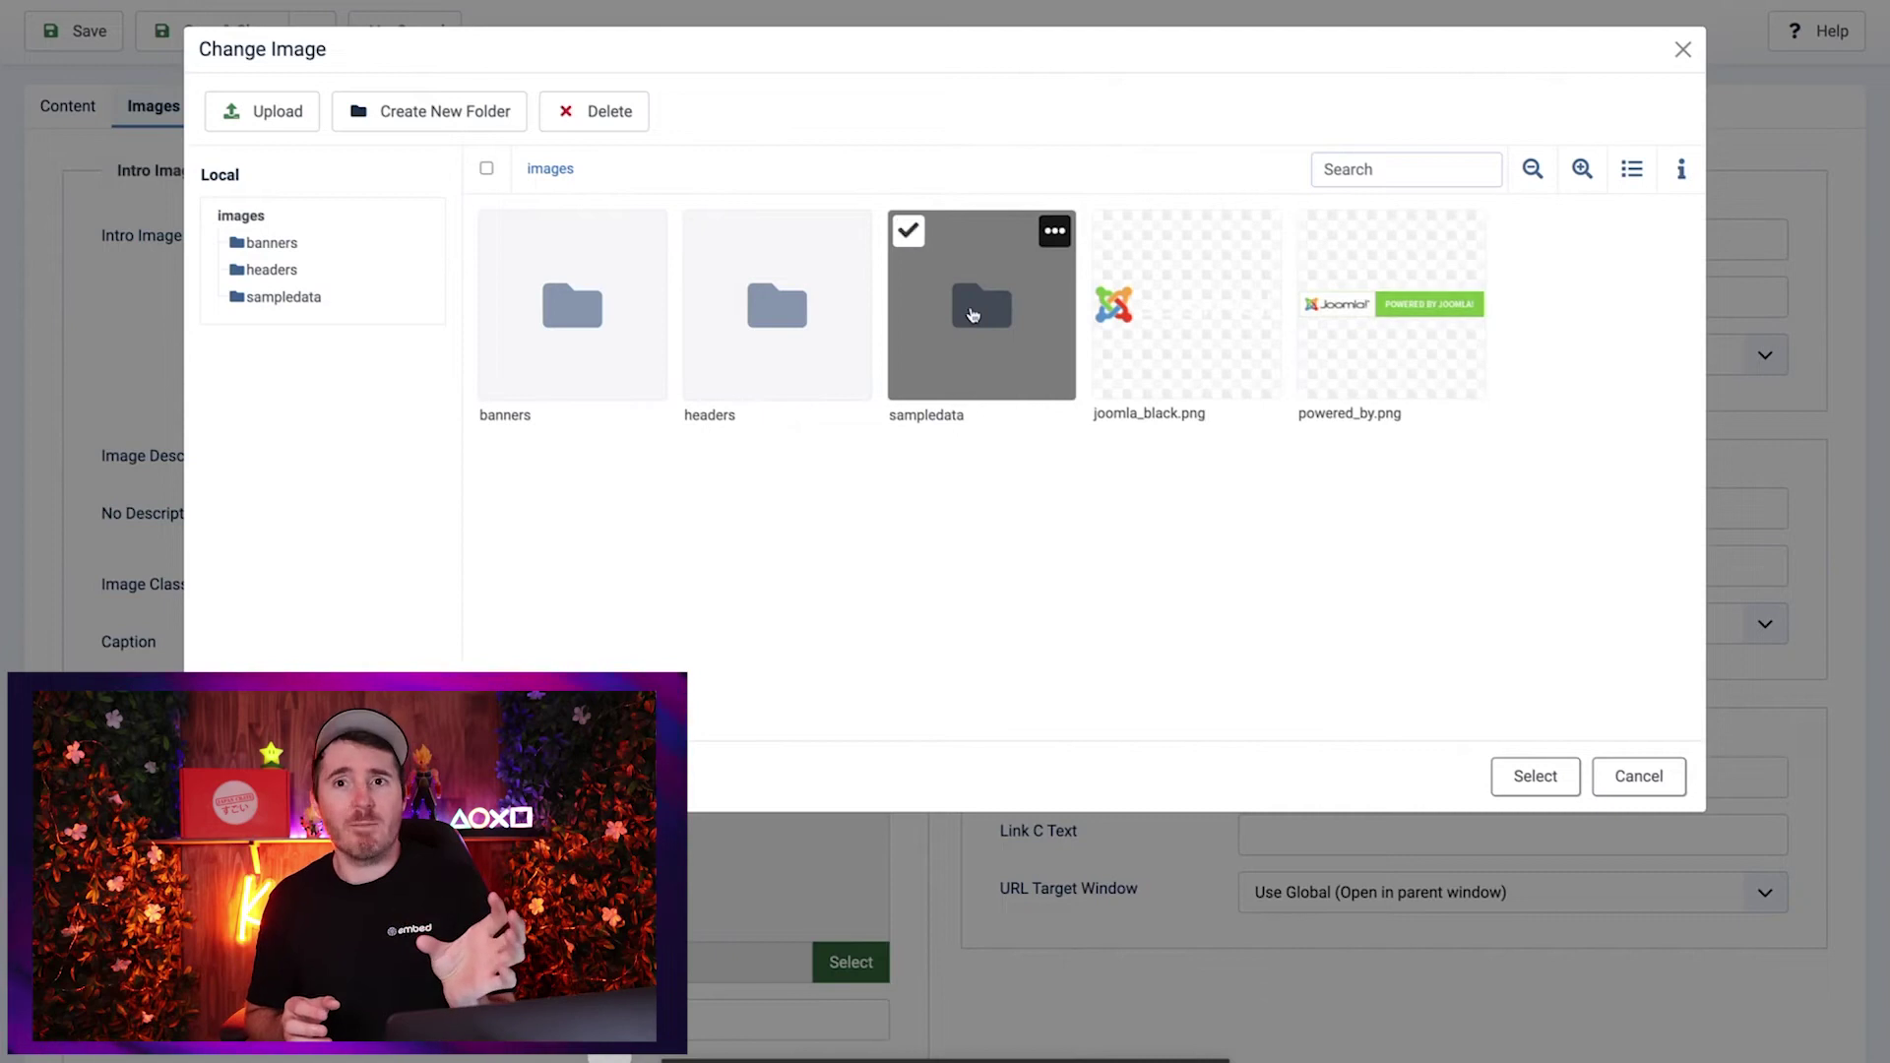
pyautogui.doubleClick(971, 313)
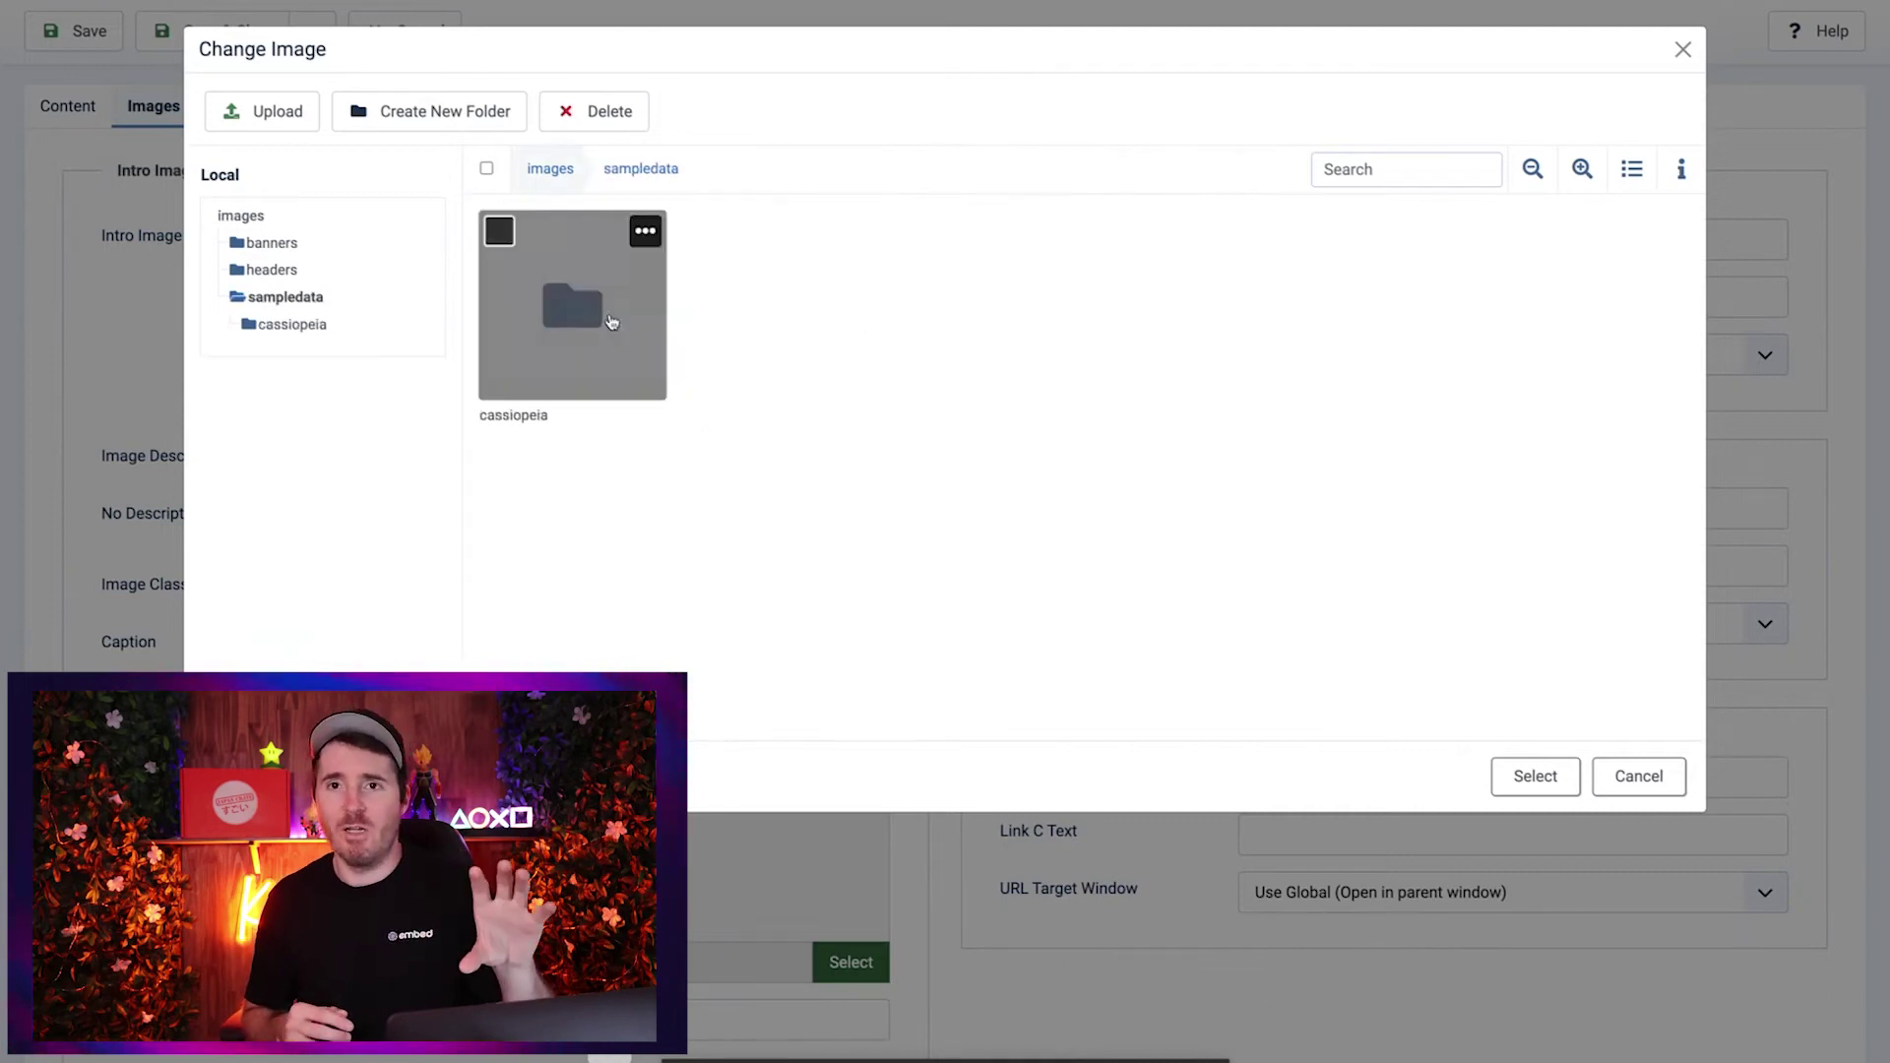
pyautogui.doubleClick(601, 315)
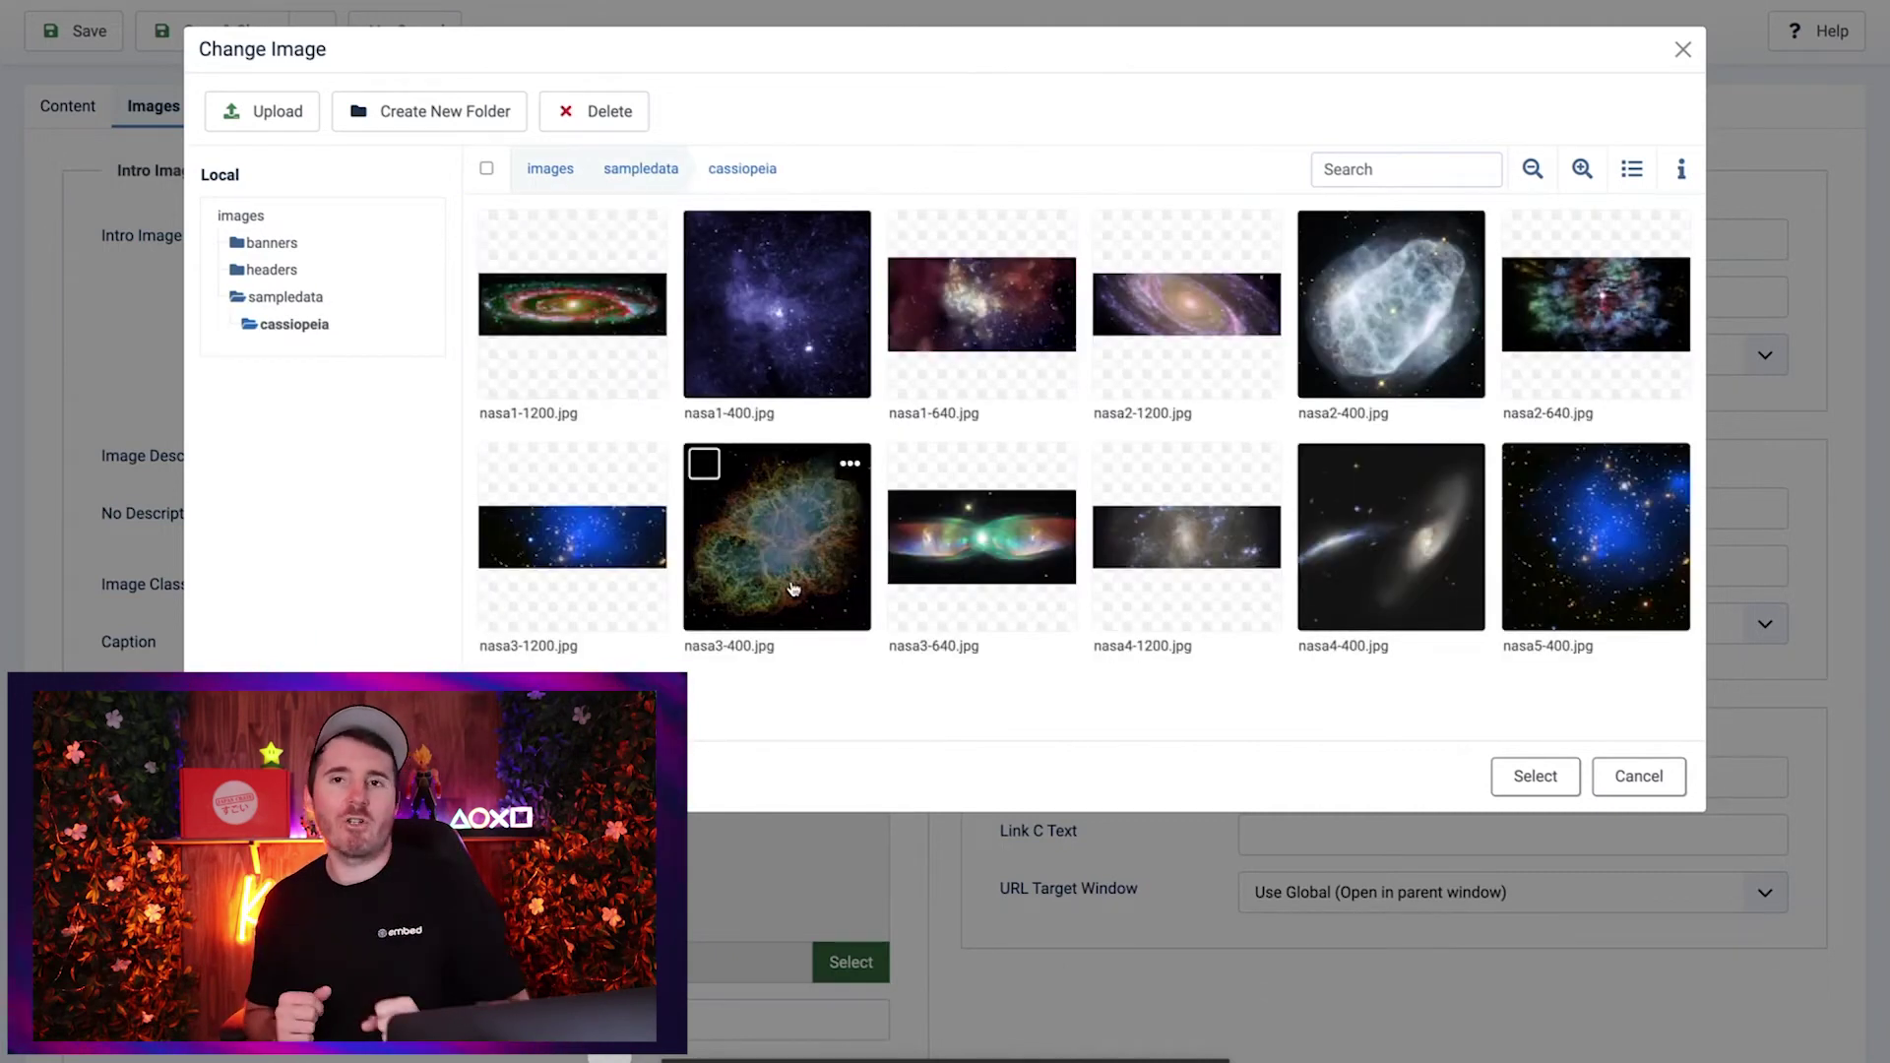
pyautogui.click(813, 374)
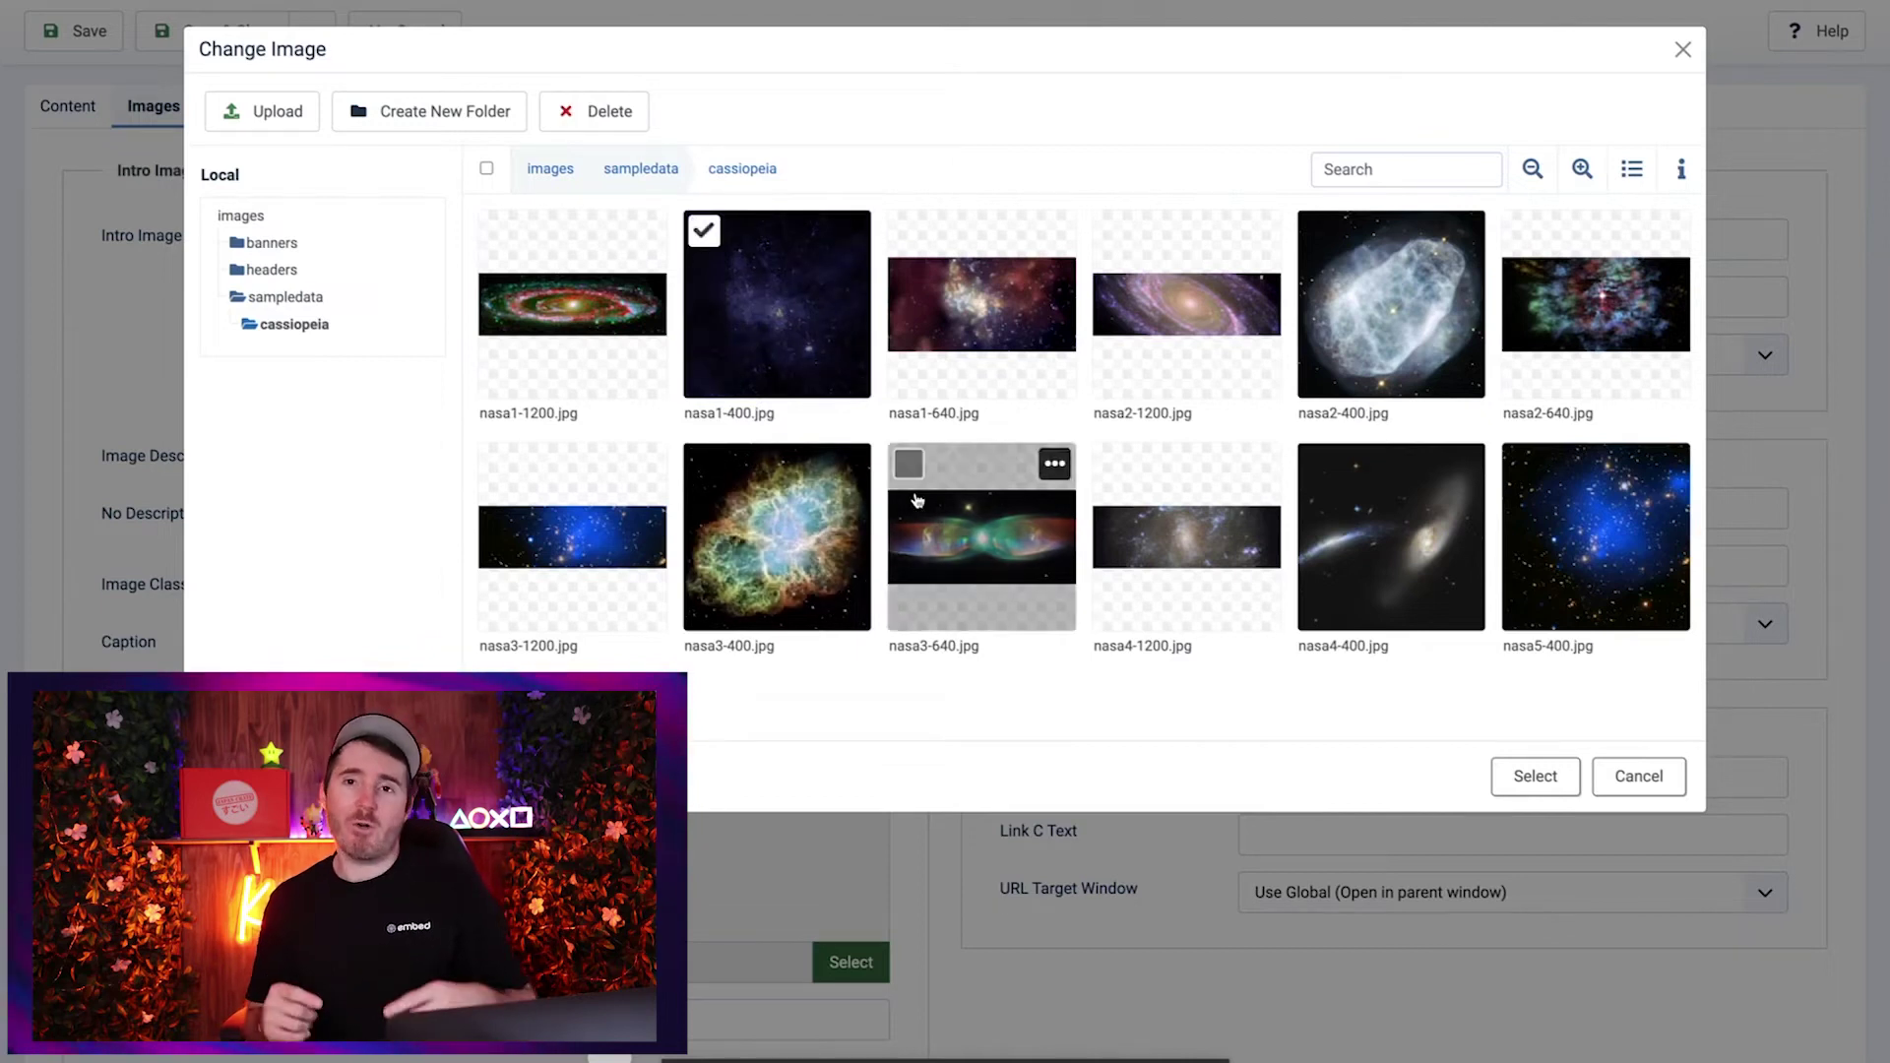
pyautogui.click(1548, 780)
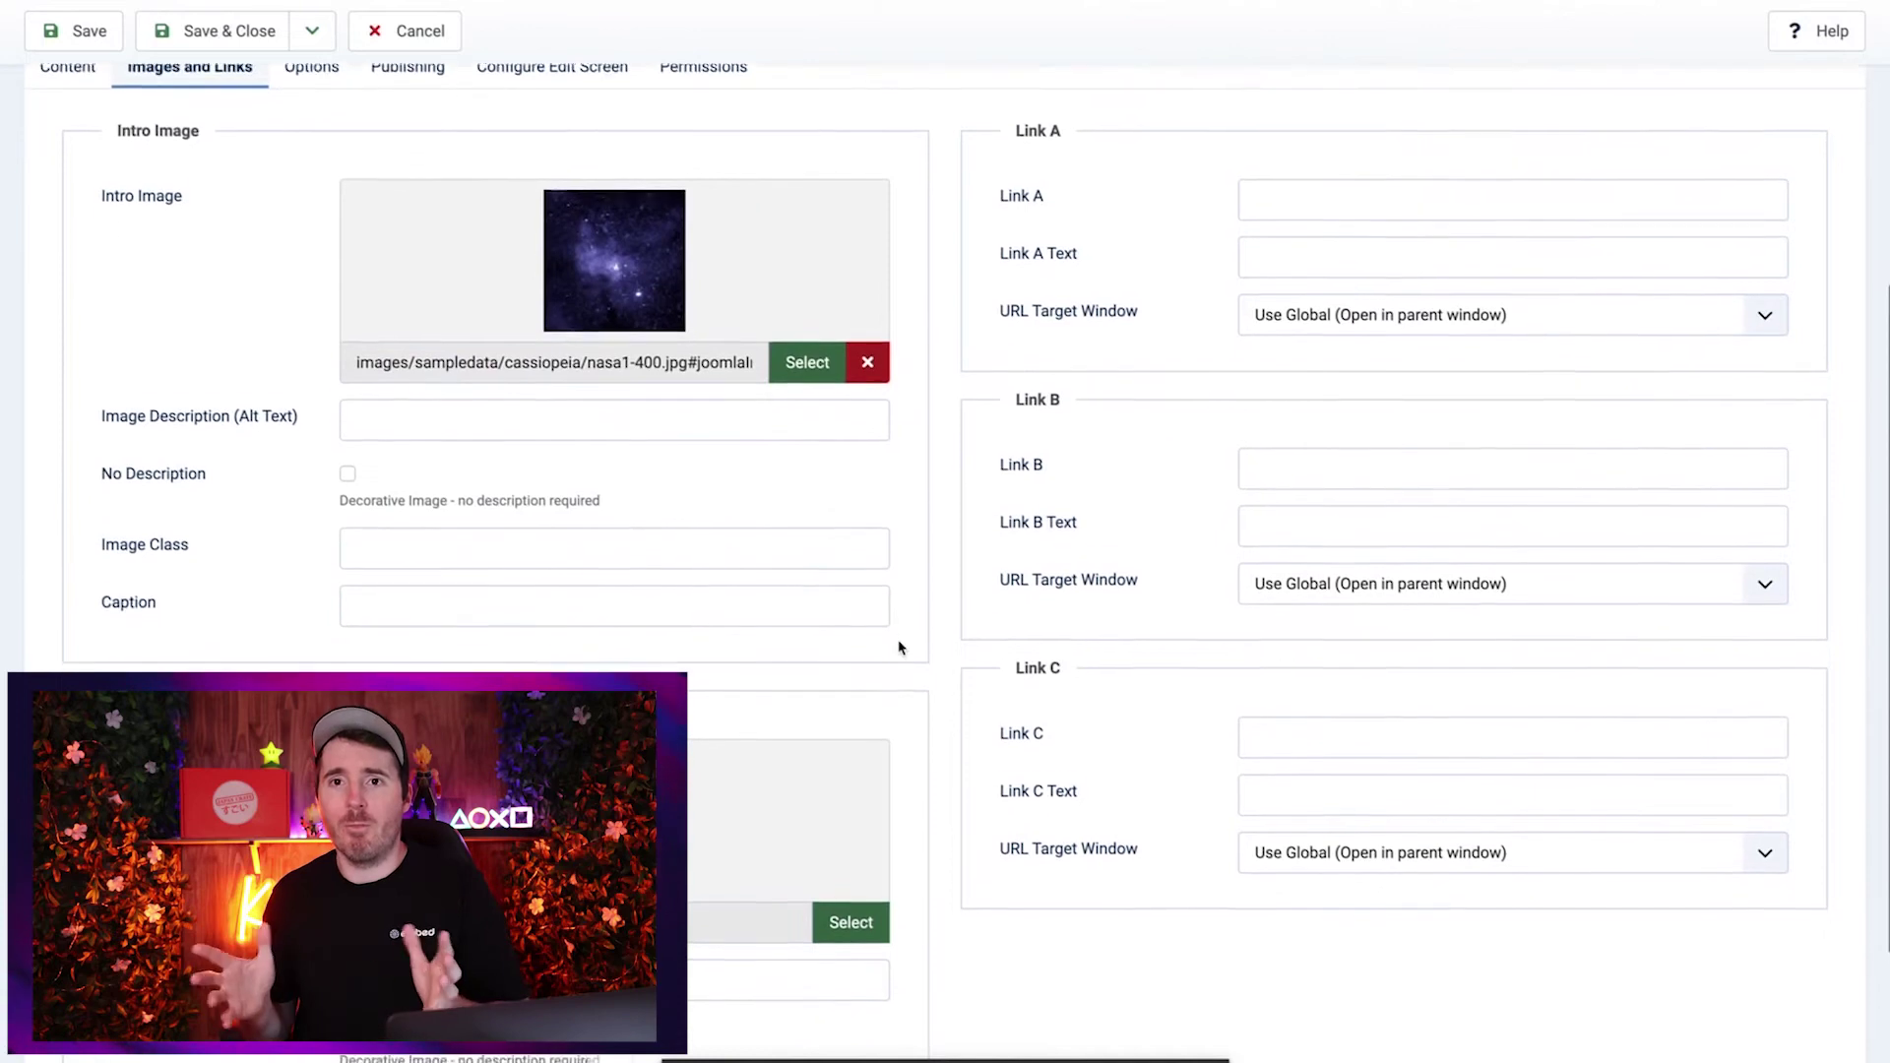
pyautogui.scroll(1, 899, 647)
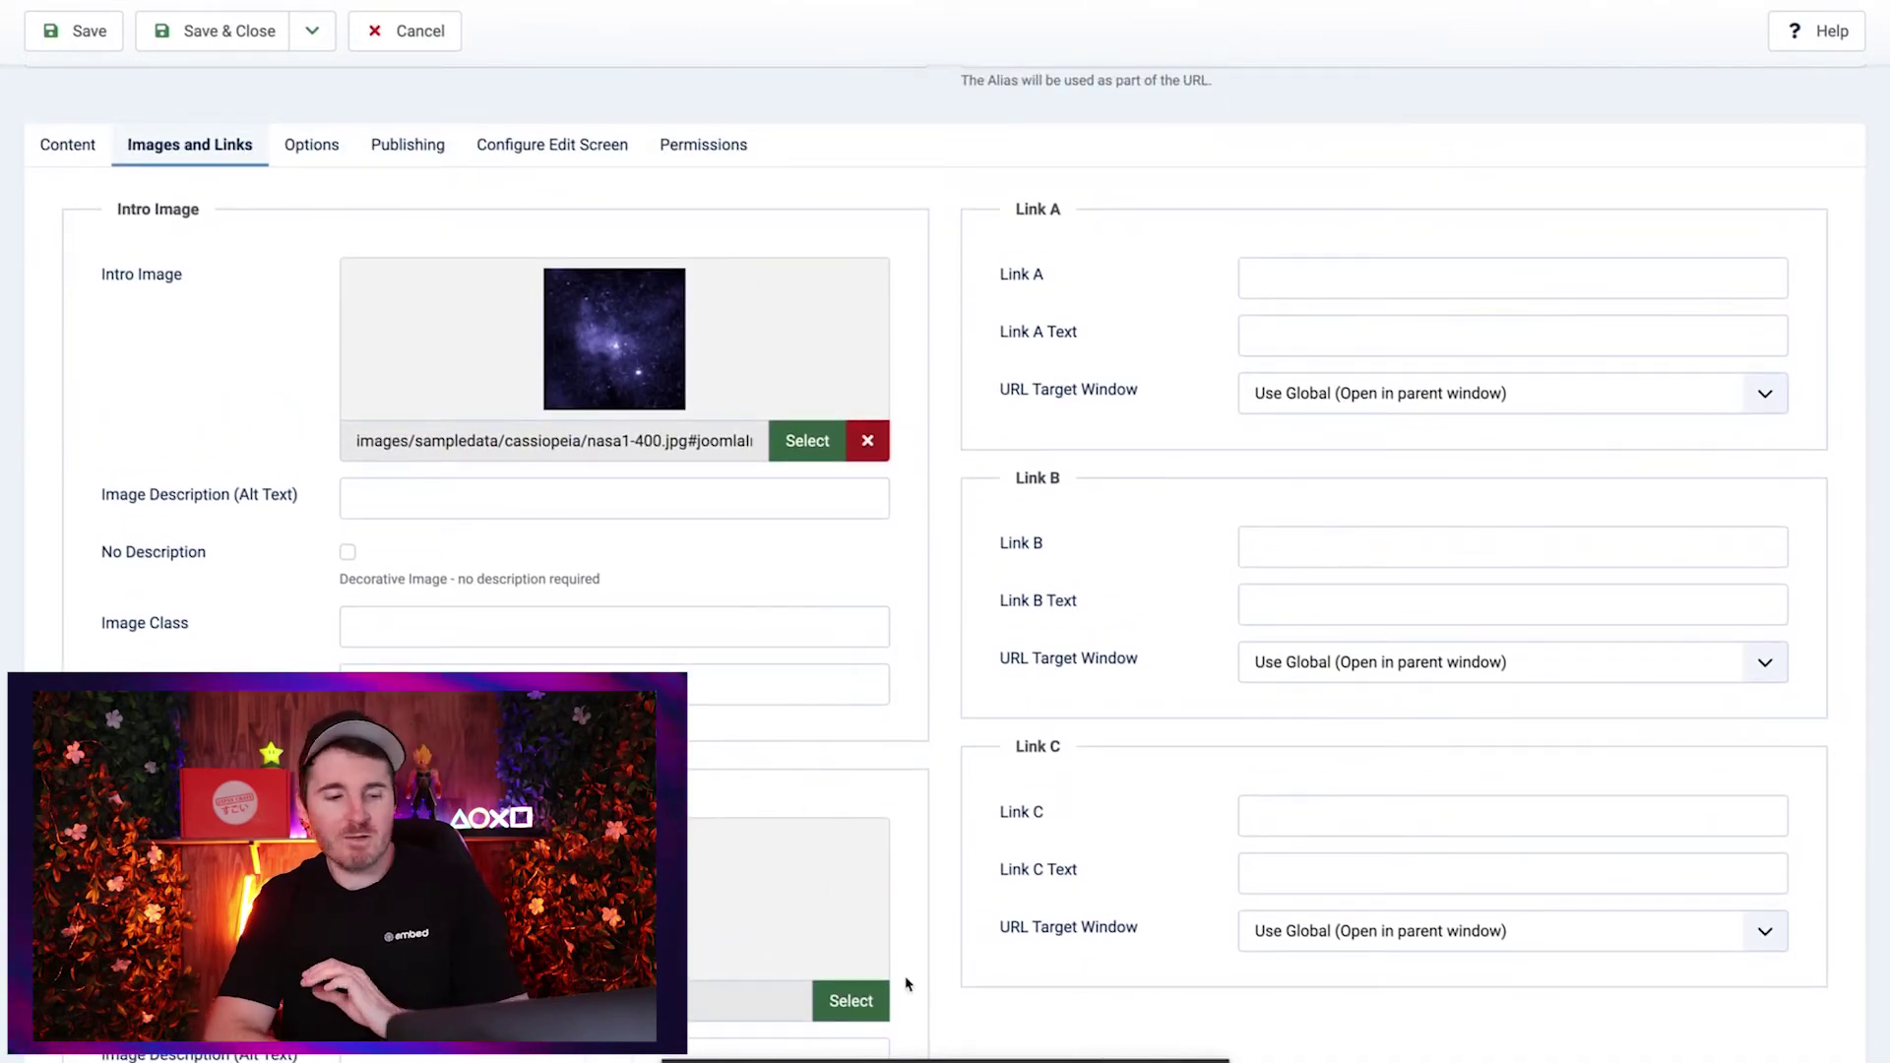
# Preview nasa3-1200.jpg at full size from the Full Article Image picker
pyautogui.click(844, 1002)
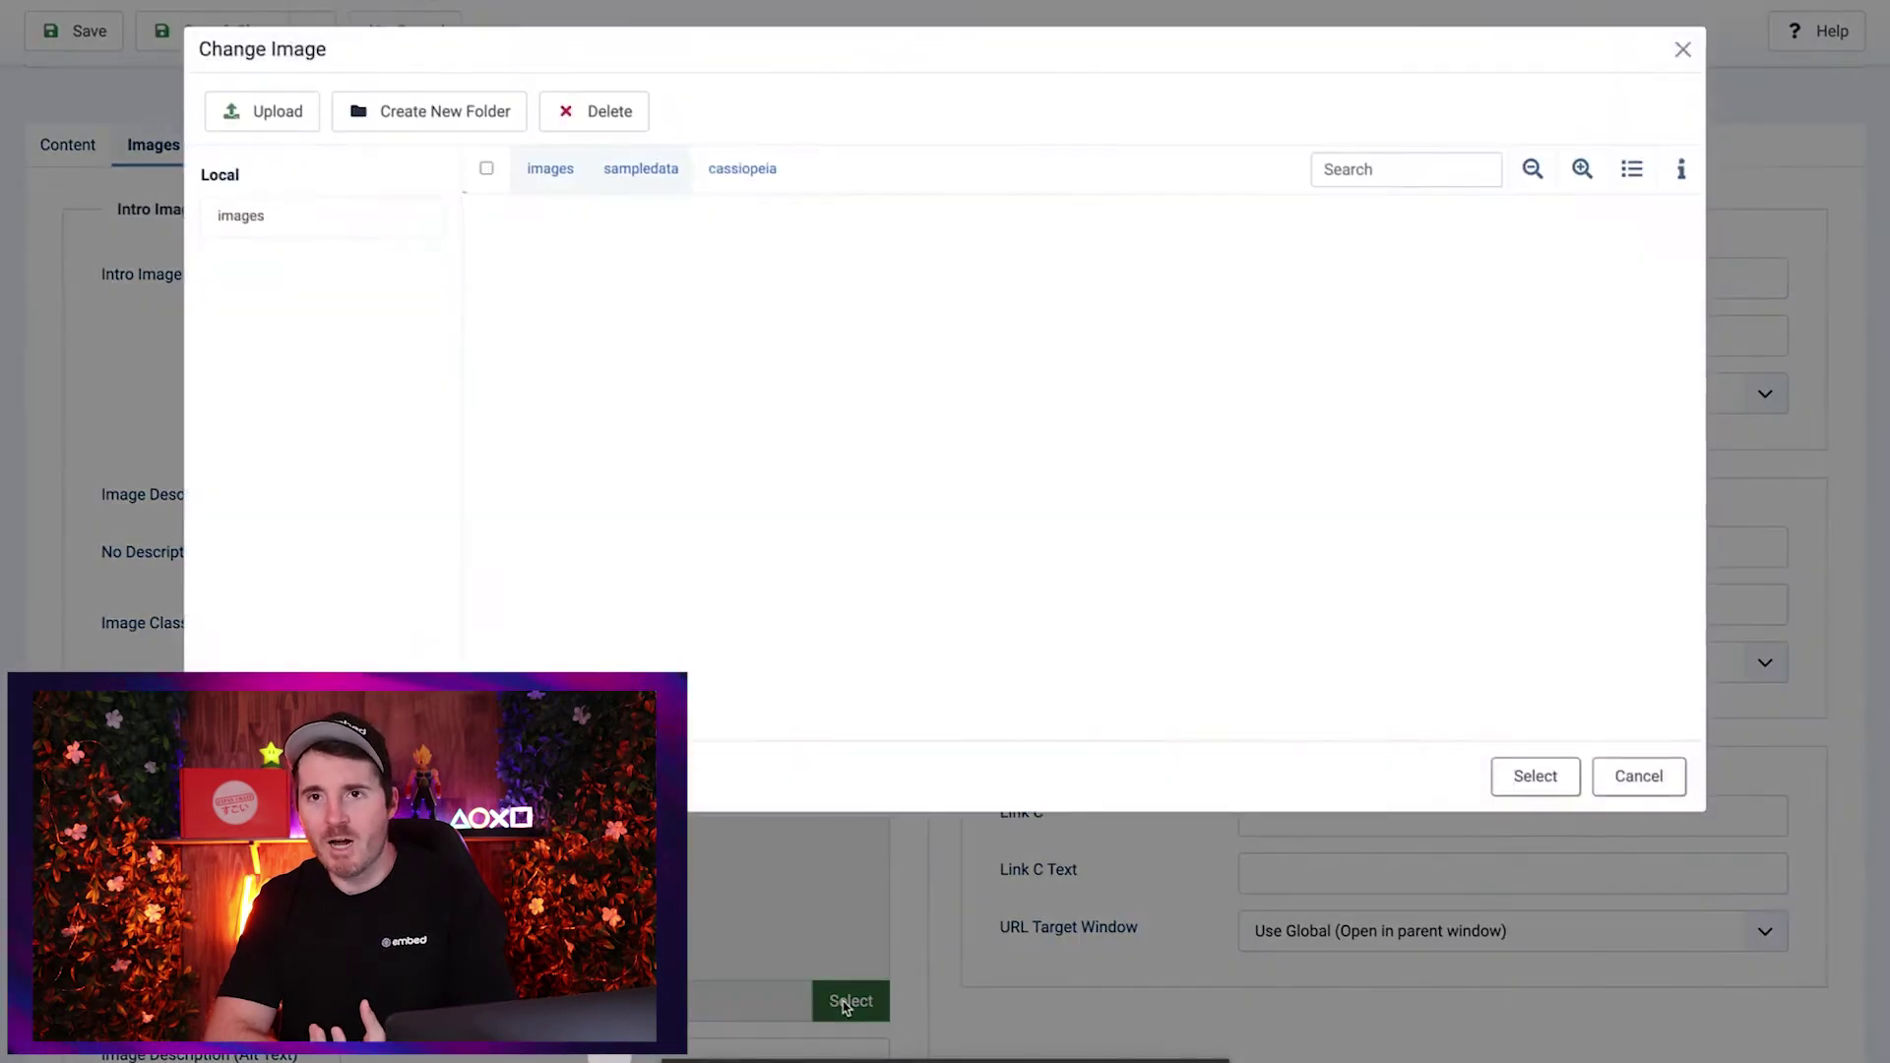
pyautogui.click(817, 295)
pyautogui.doubleClick(545, 538)
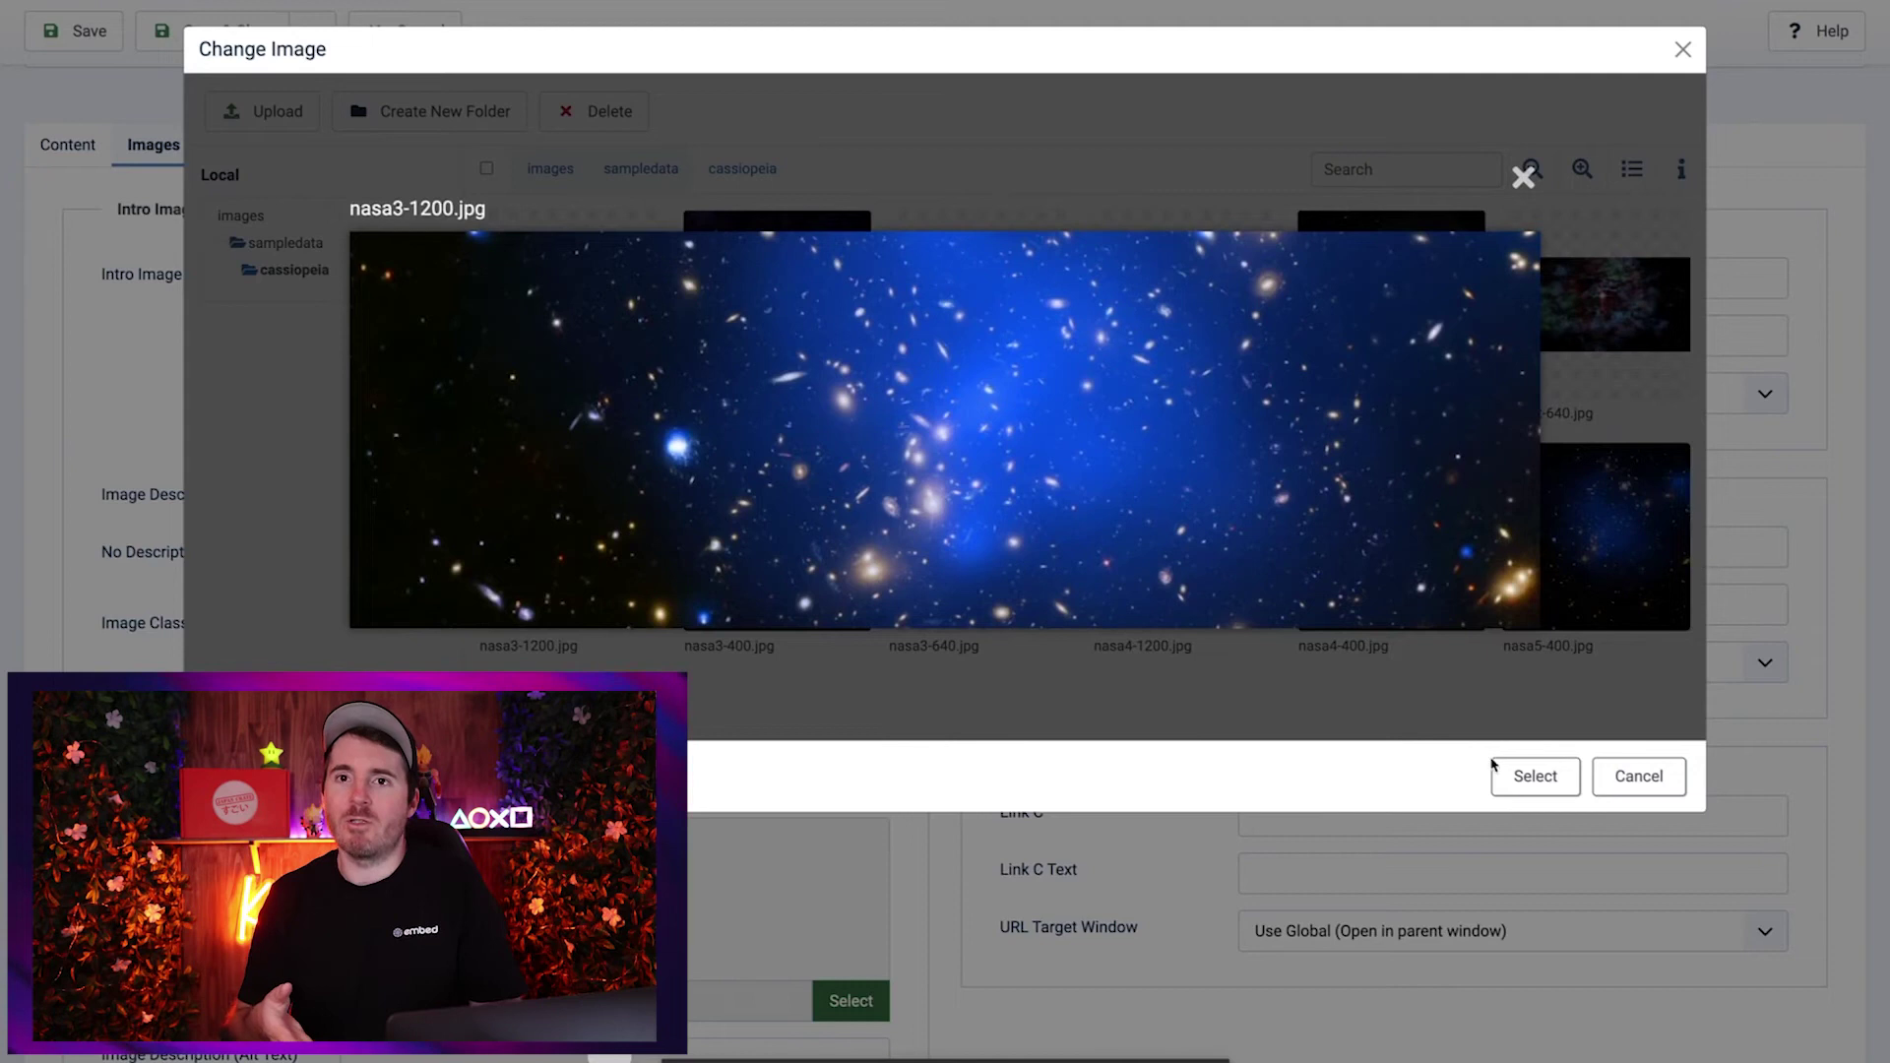
pyautogui.click(1542, 777)
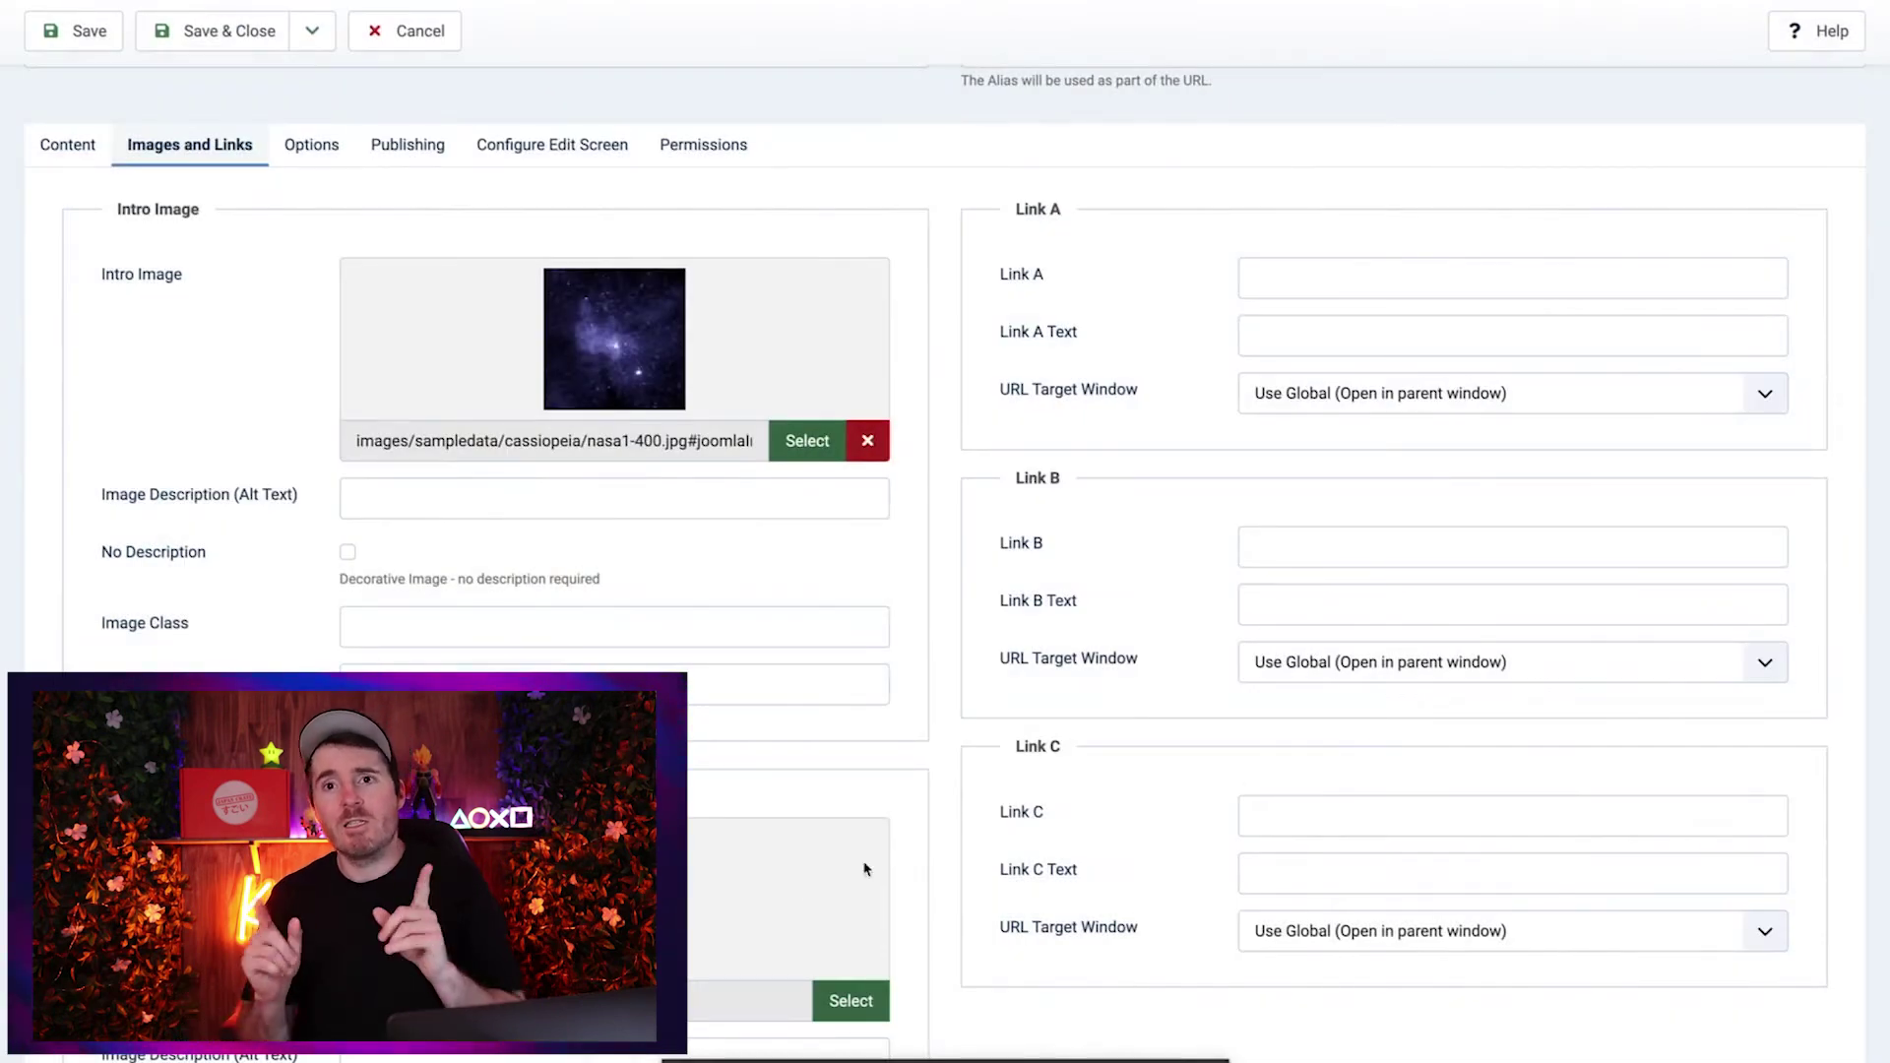
# Assign nasa3-1200.jpg as the Full Article Image
pyautogui.click(863, 1017)
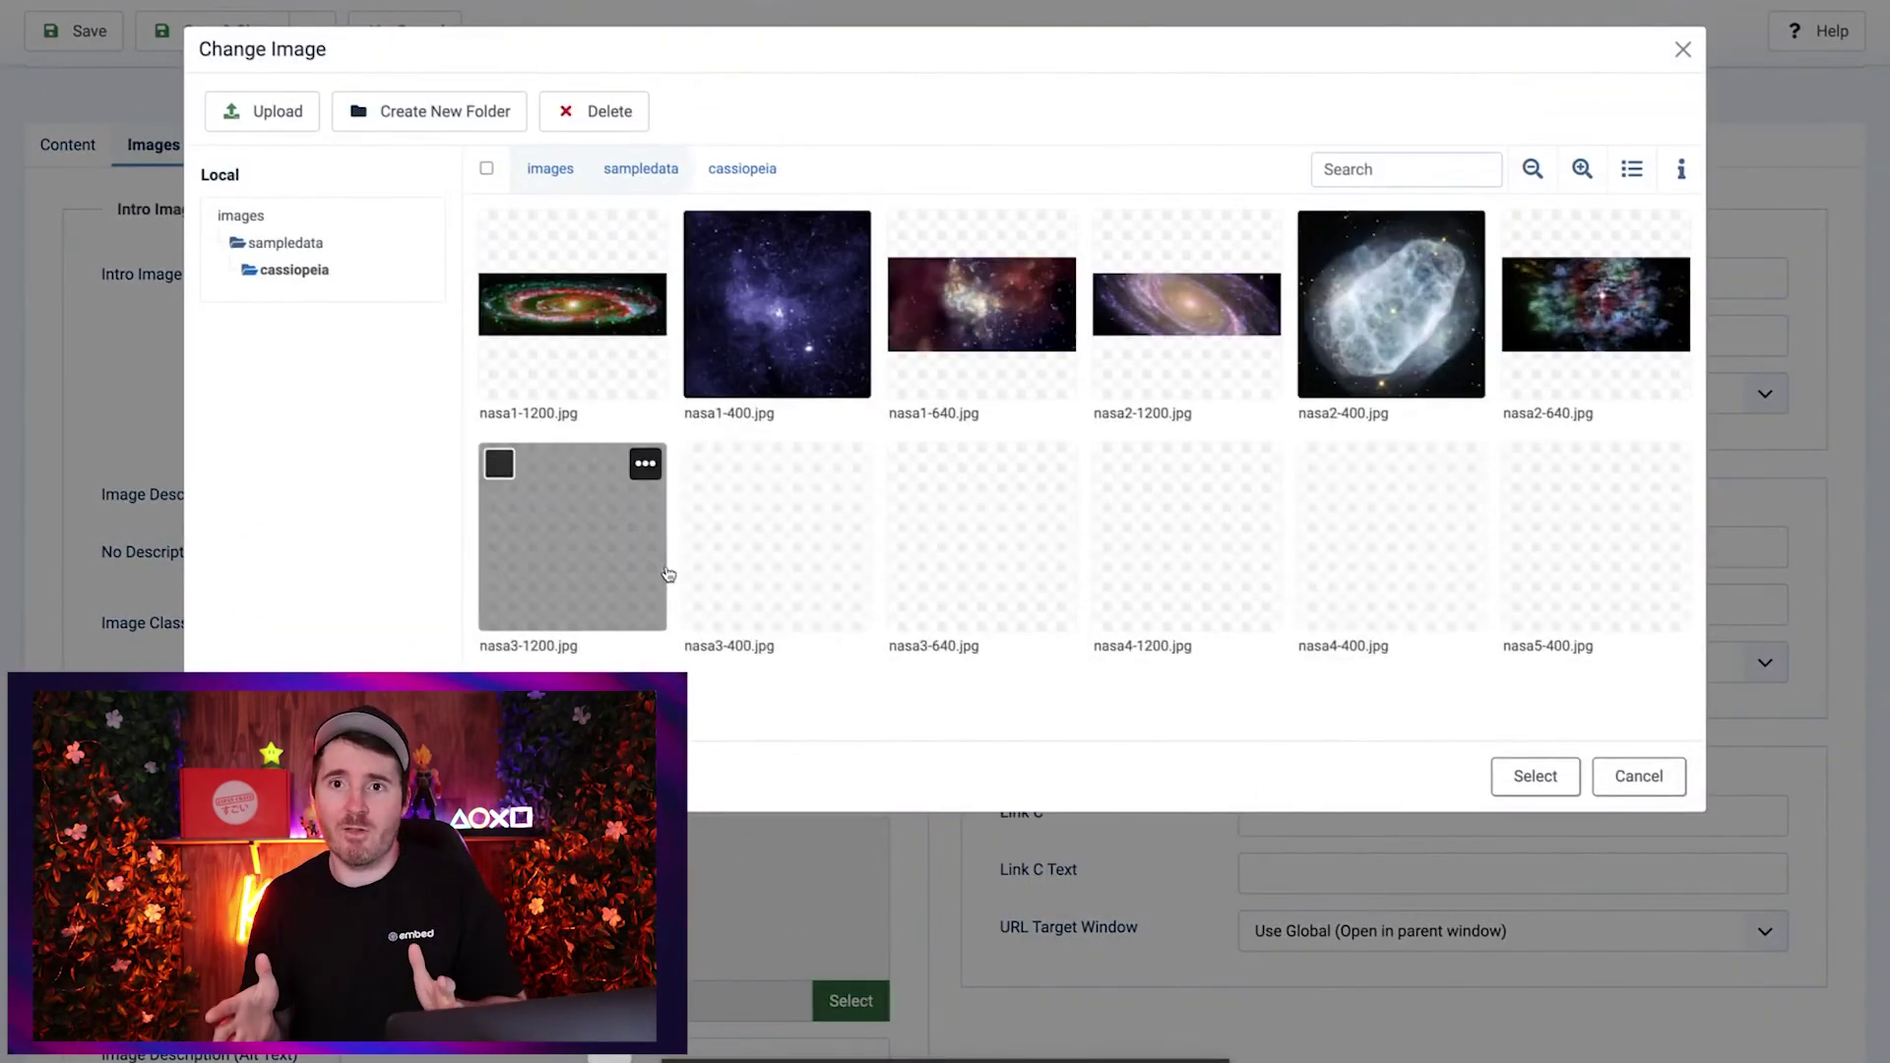
pyautogui.click(604, 514)
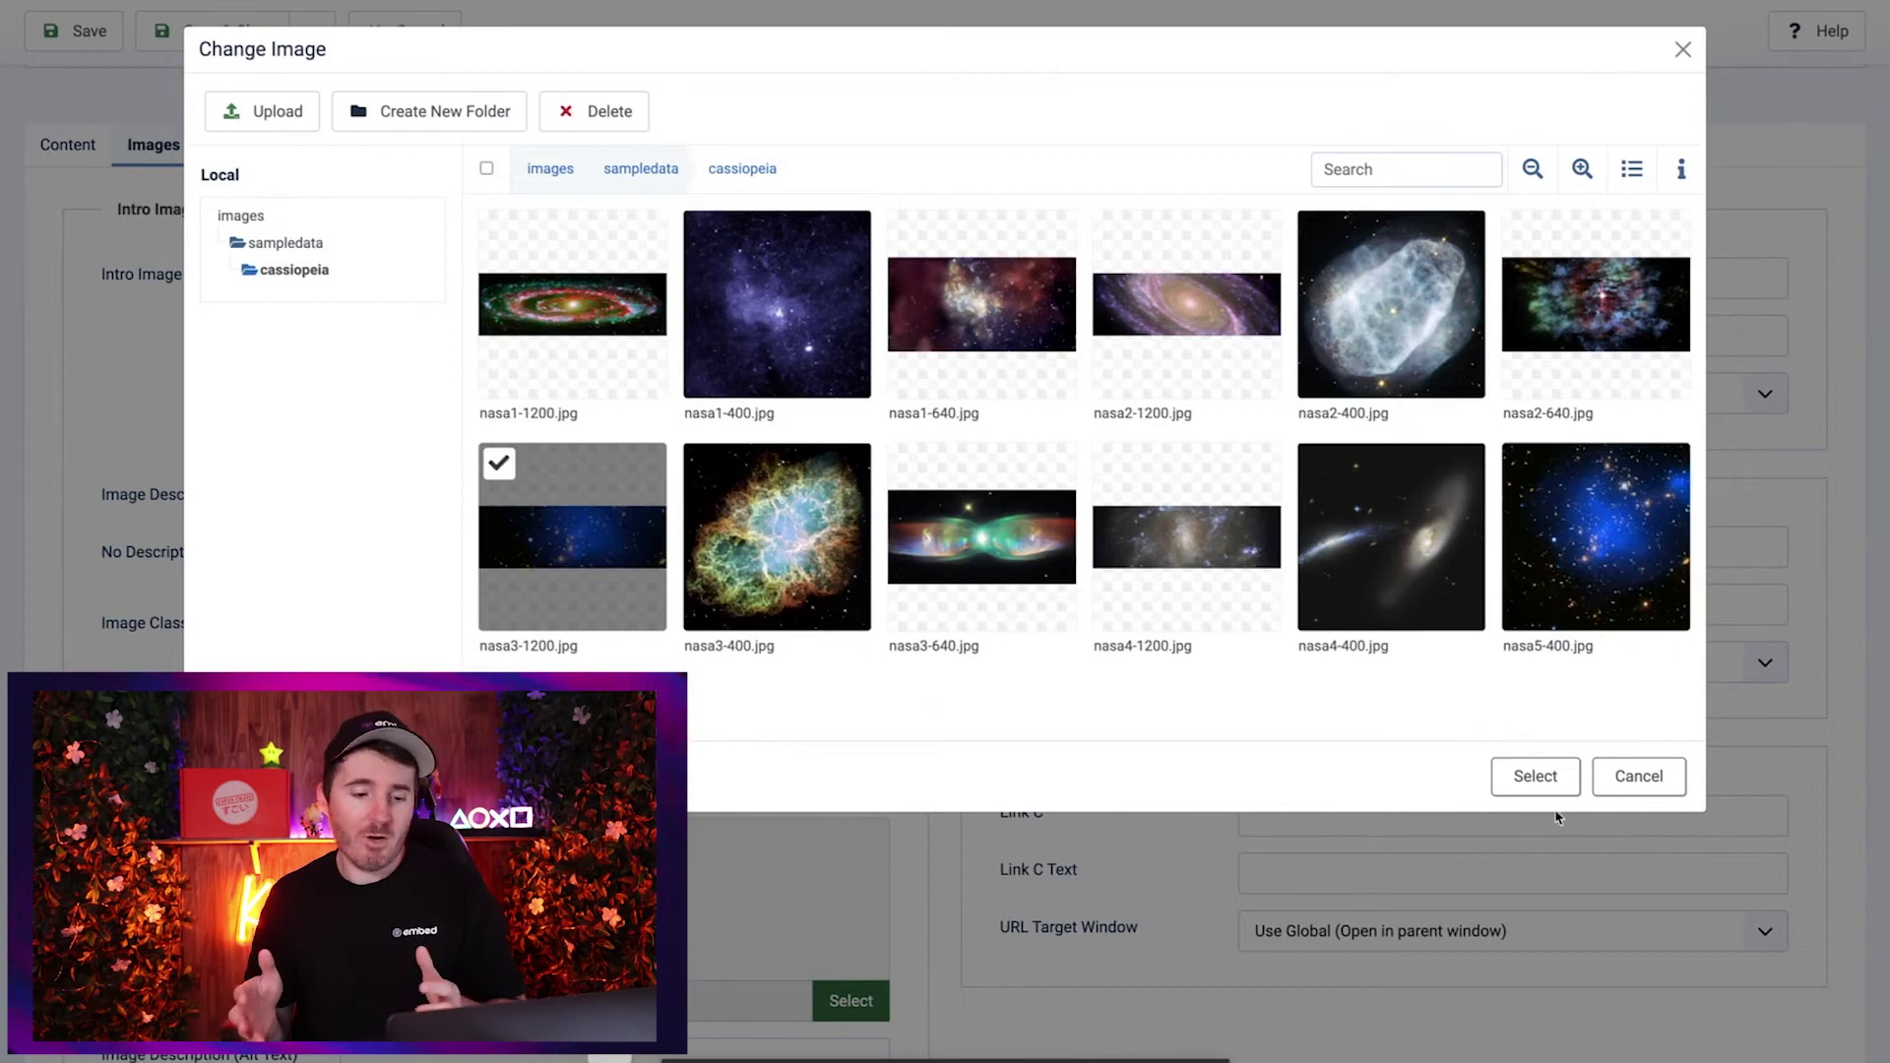
pyautogui.click(1536, 777)
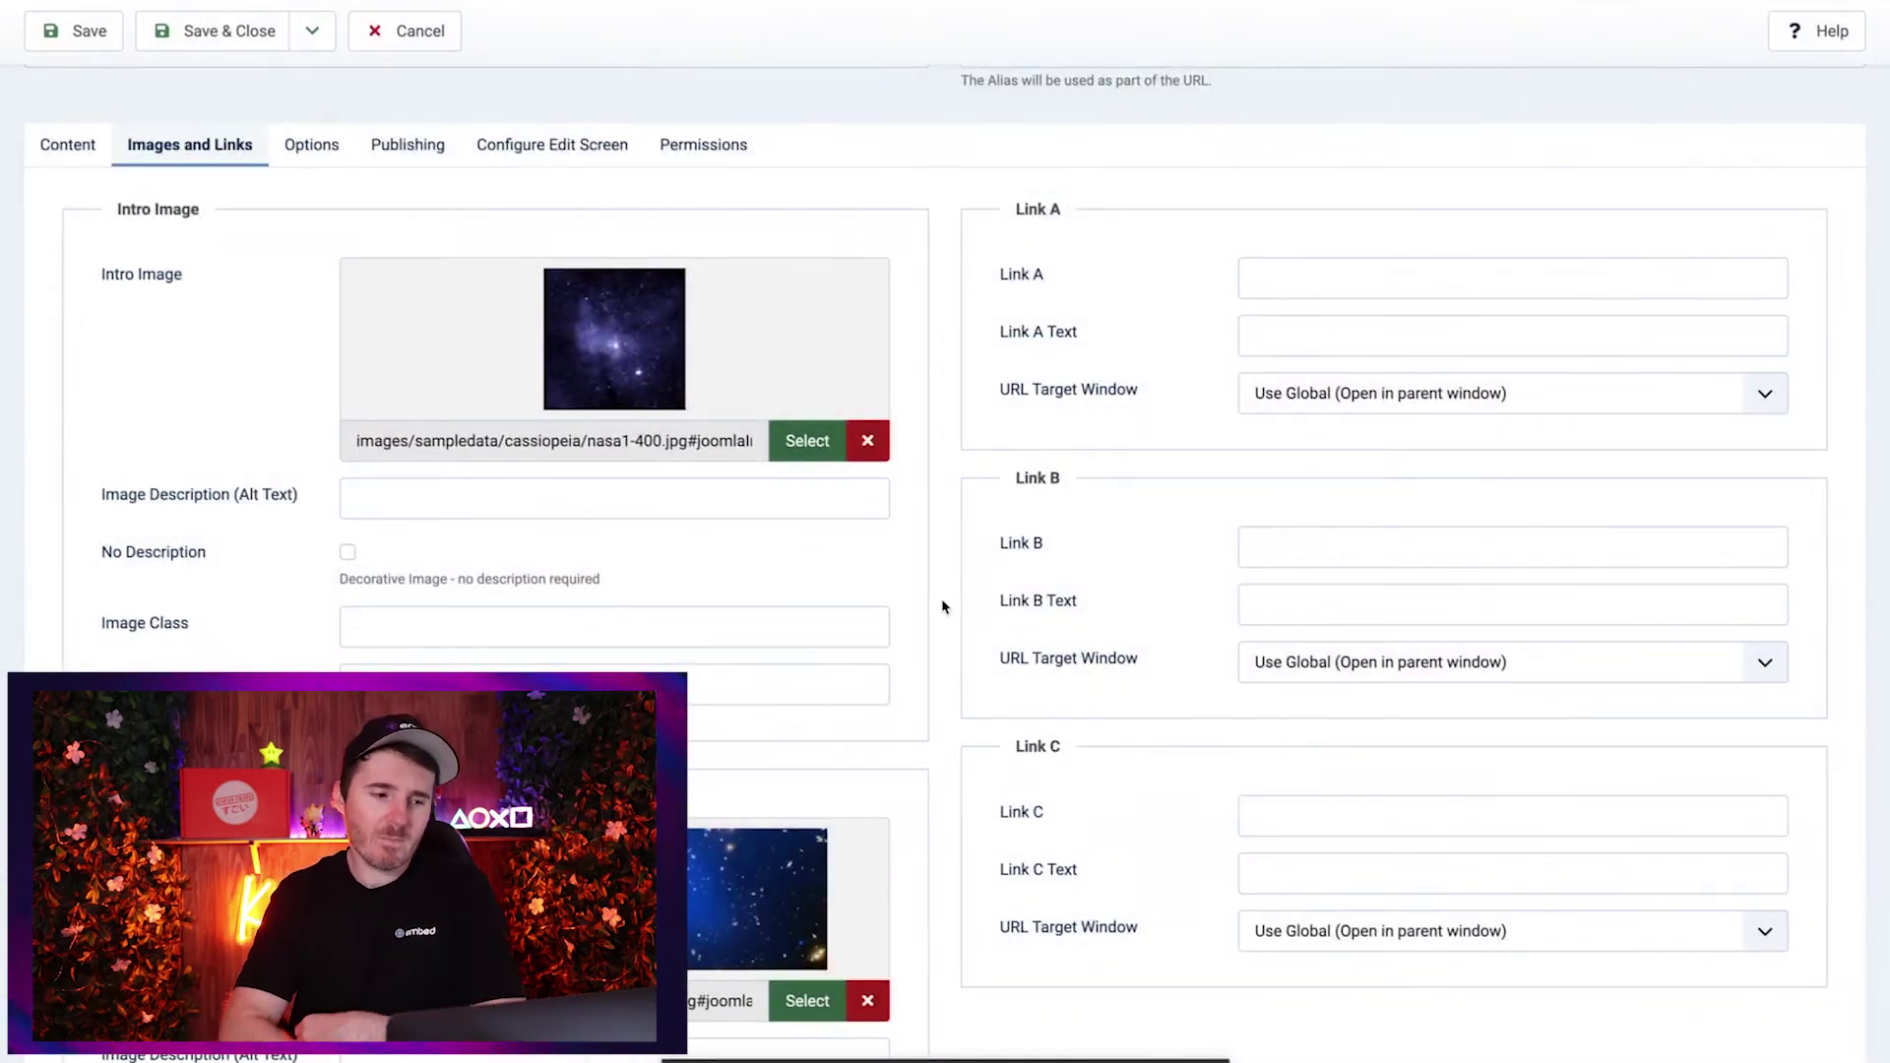
pyautogui.scroll(-3, 656, 588)
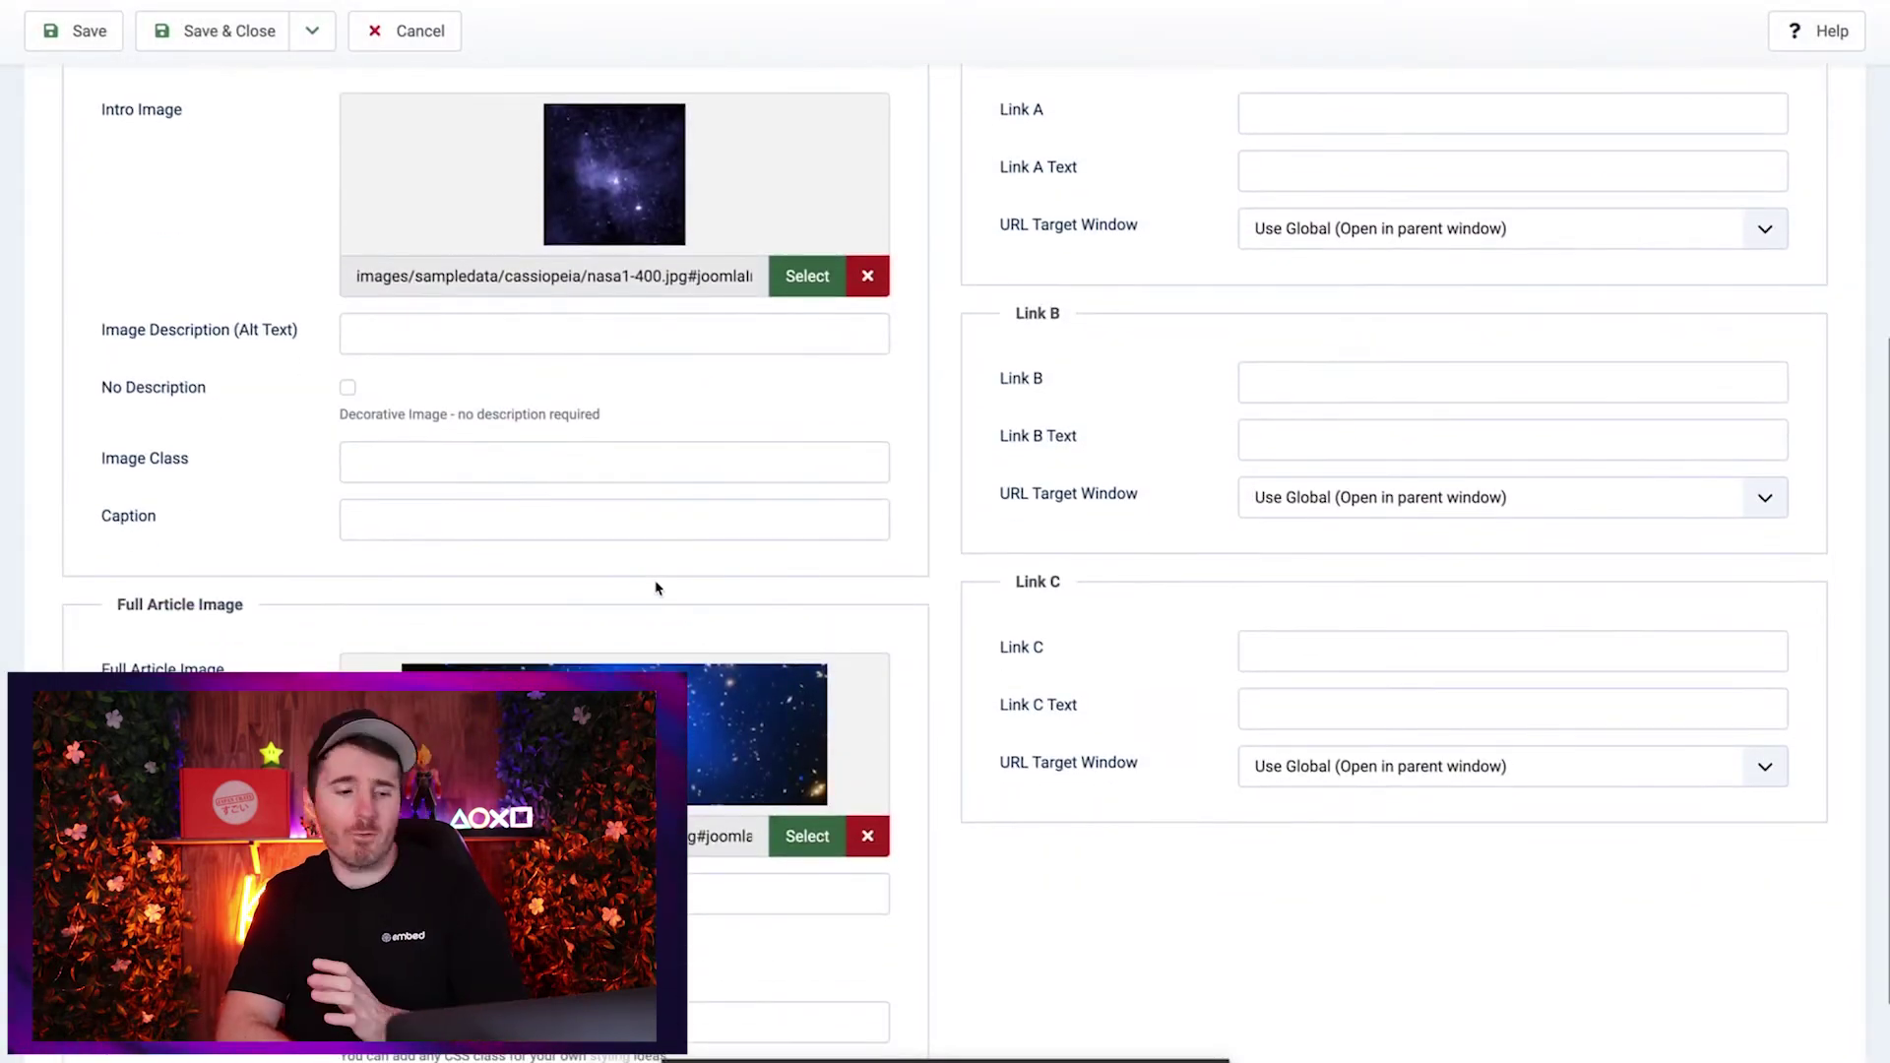
pyautogui.scroll(-1, 657, 587)
pyautogui.scroll(3, 657, 588)
pyautogui.scroll(1, 657, 588)
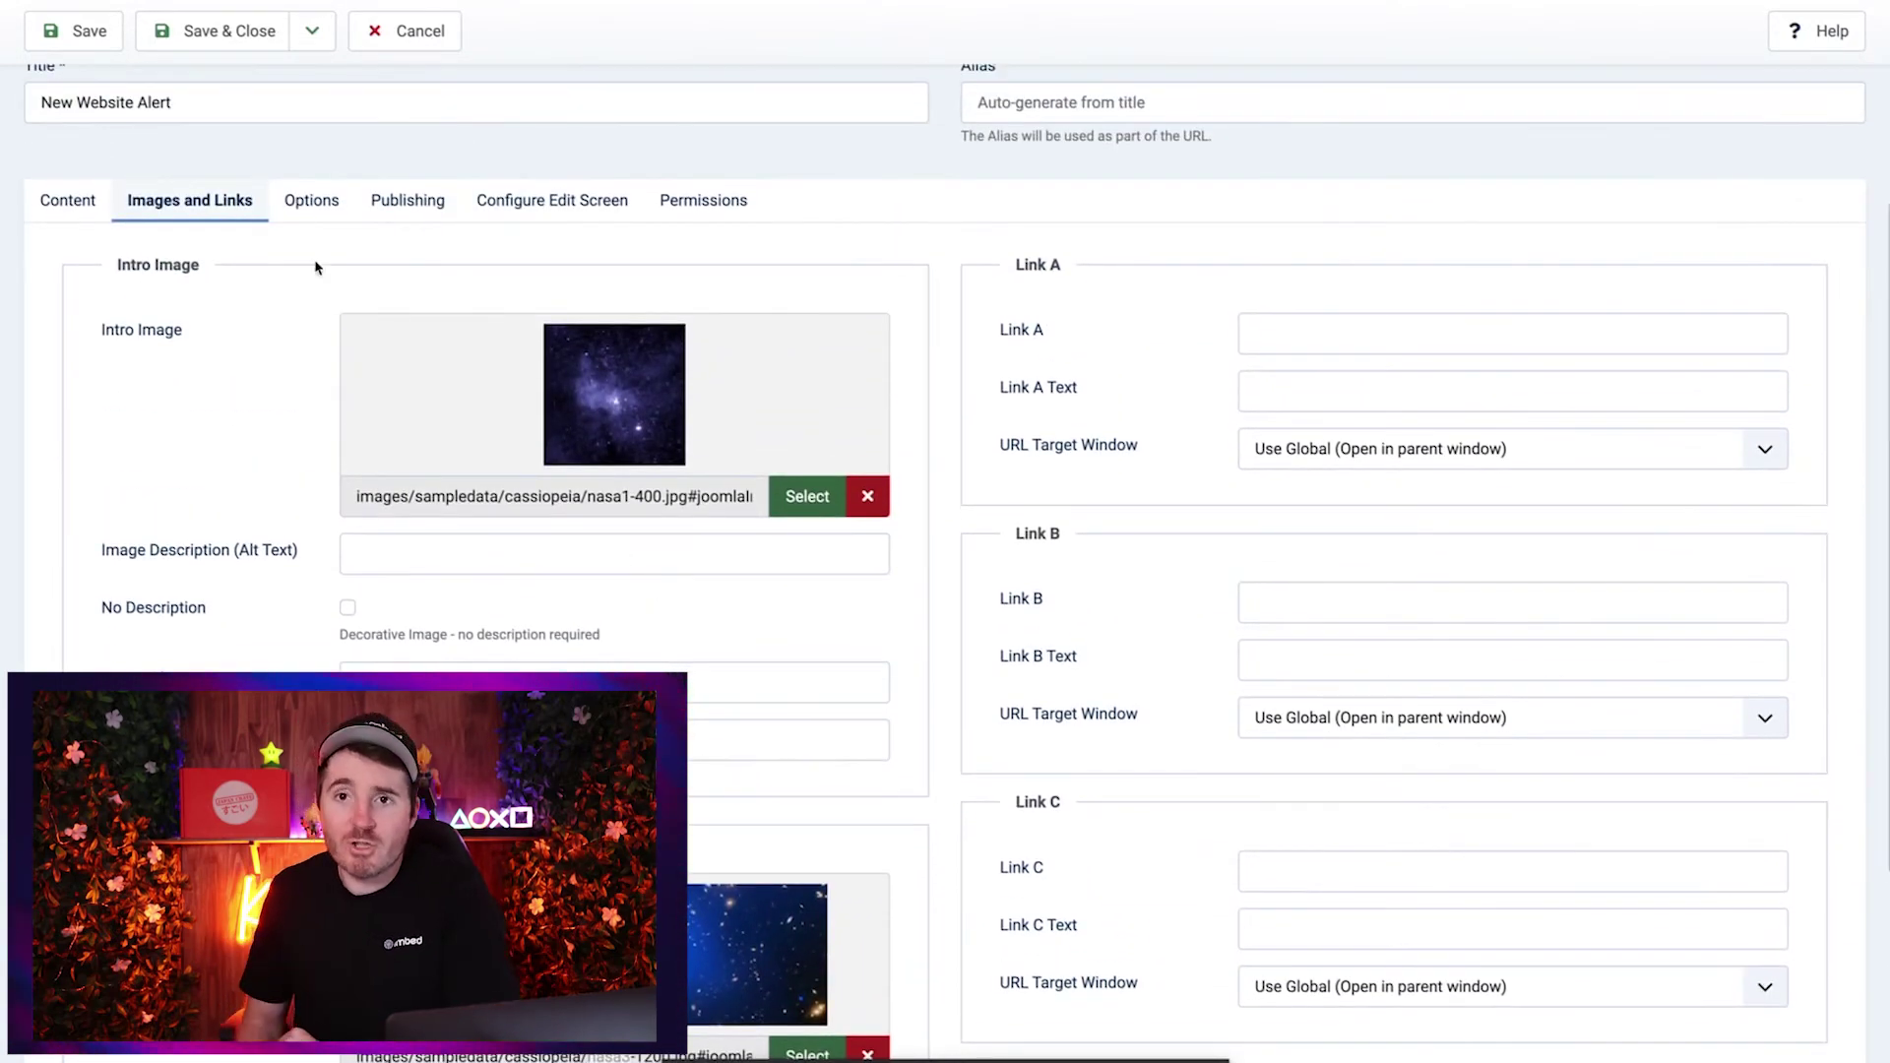
pyautogui.click(312, 207)
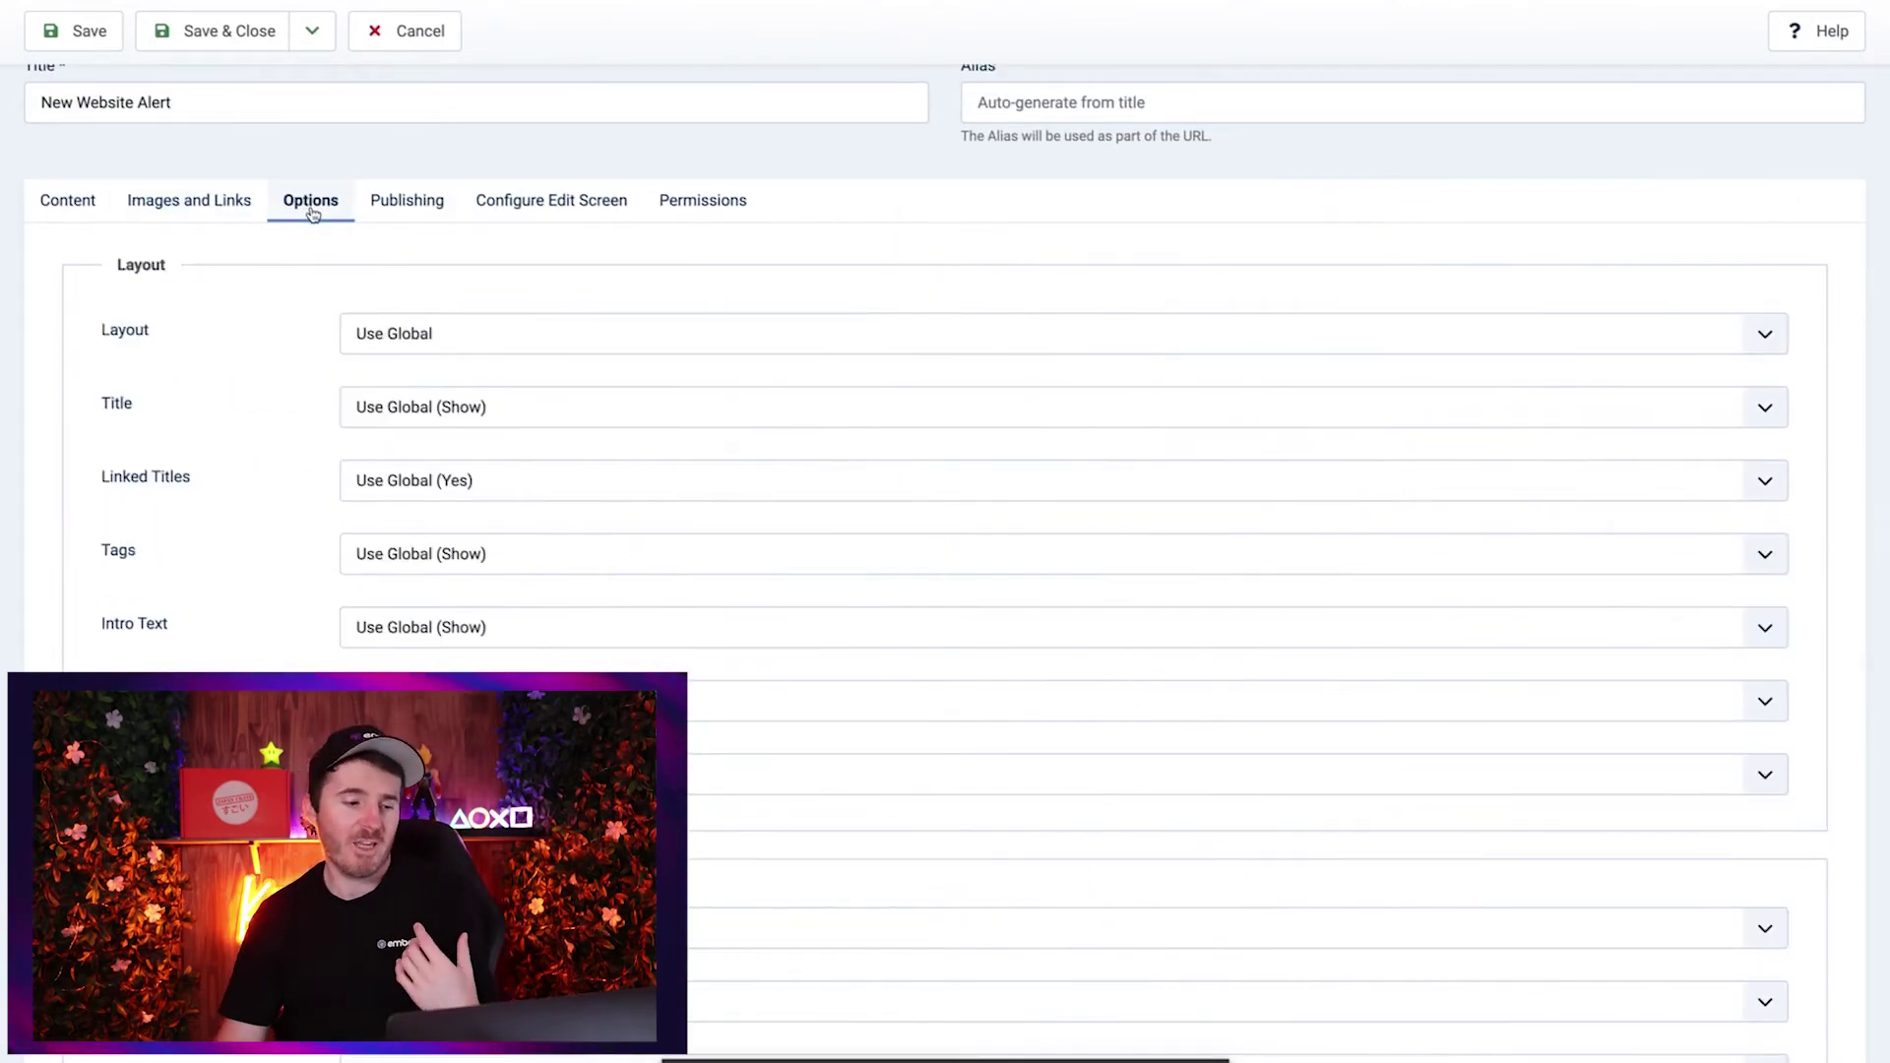
pyautogui.scroll(-2, 610, 363)
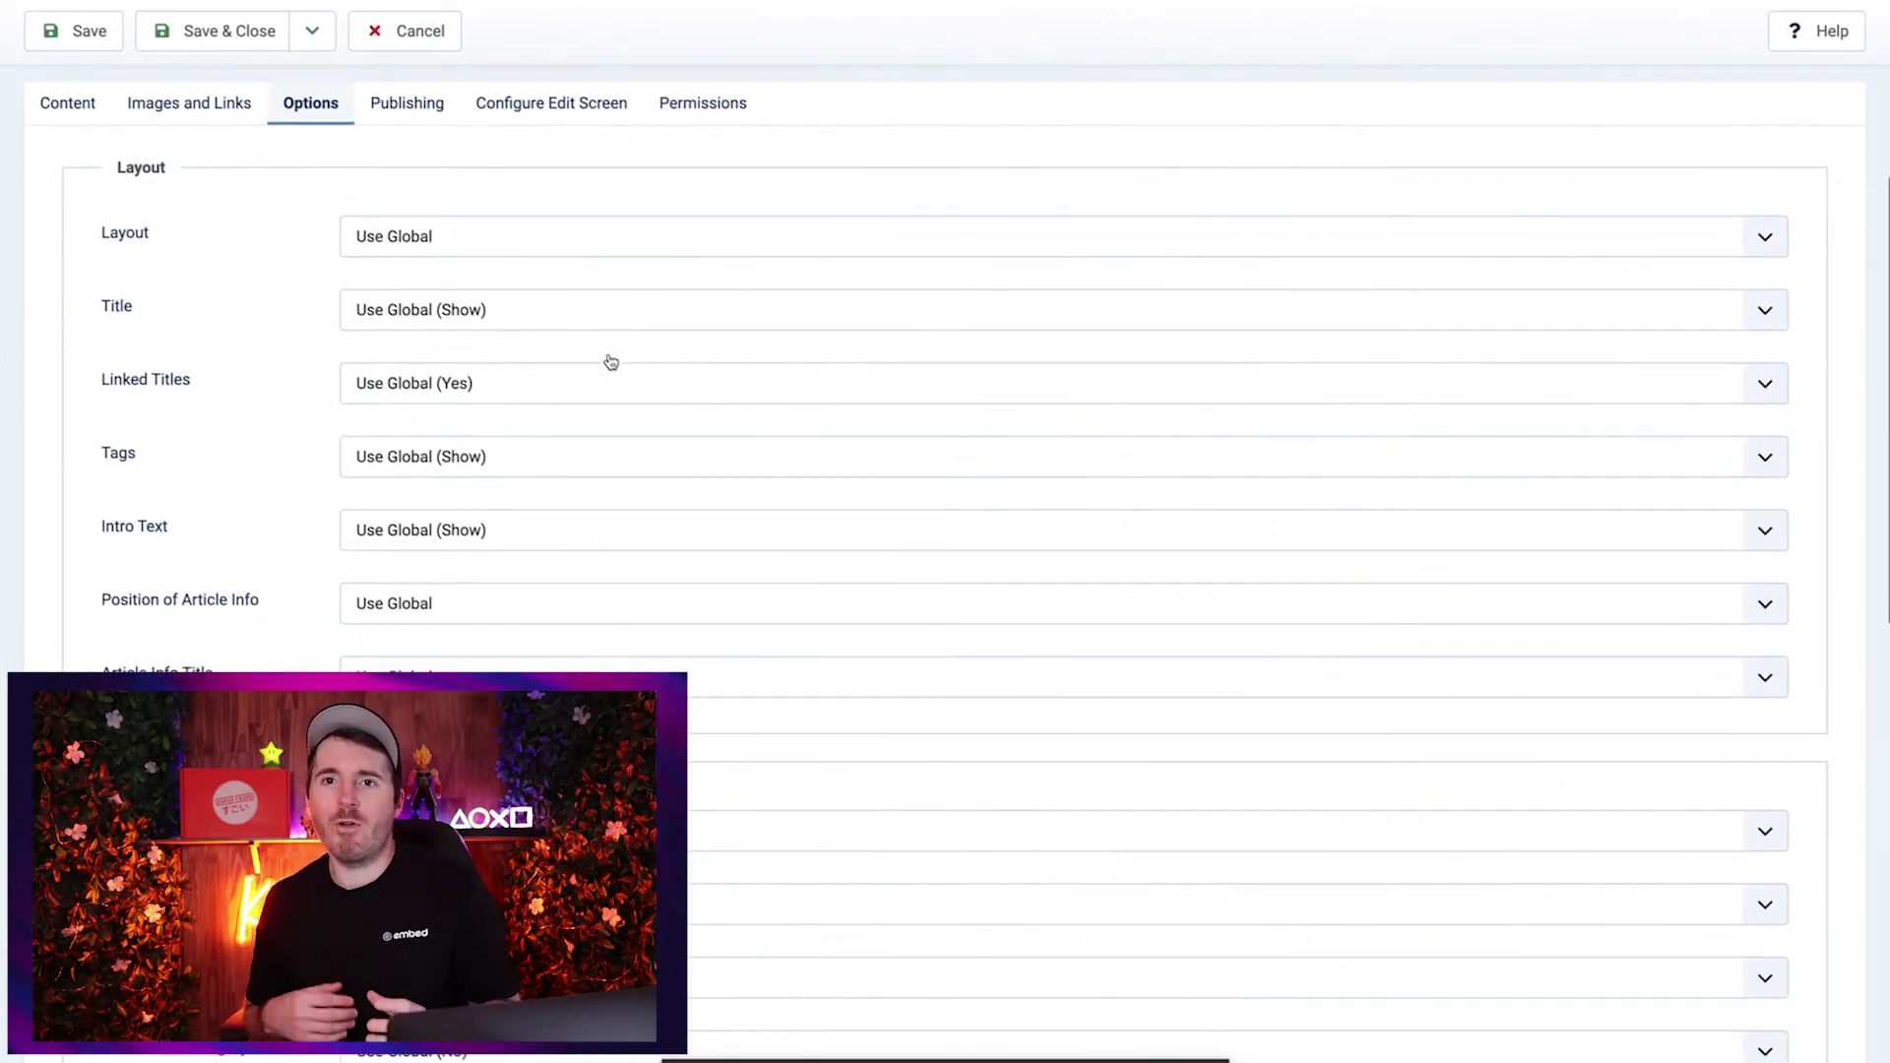
pyautogui.click(712, 254)
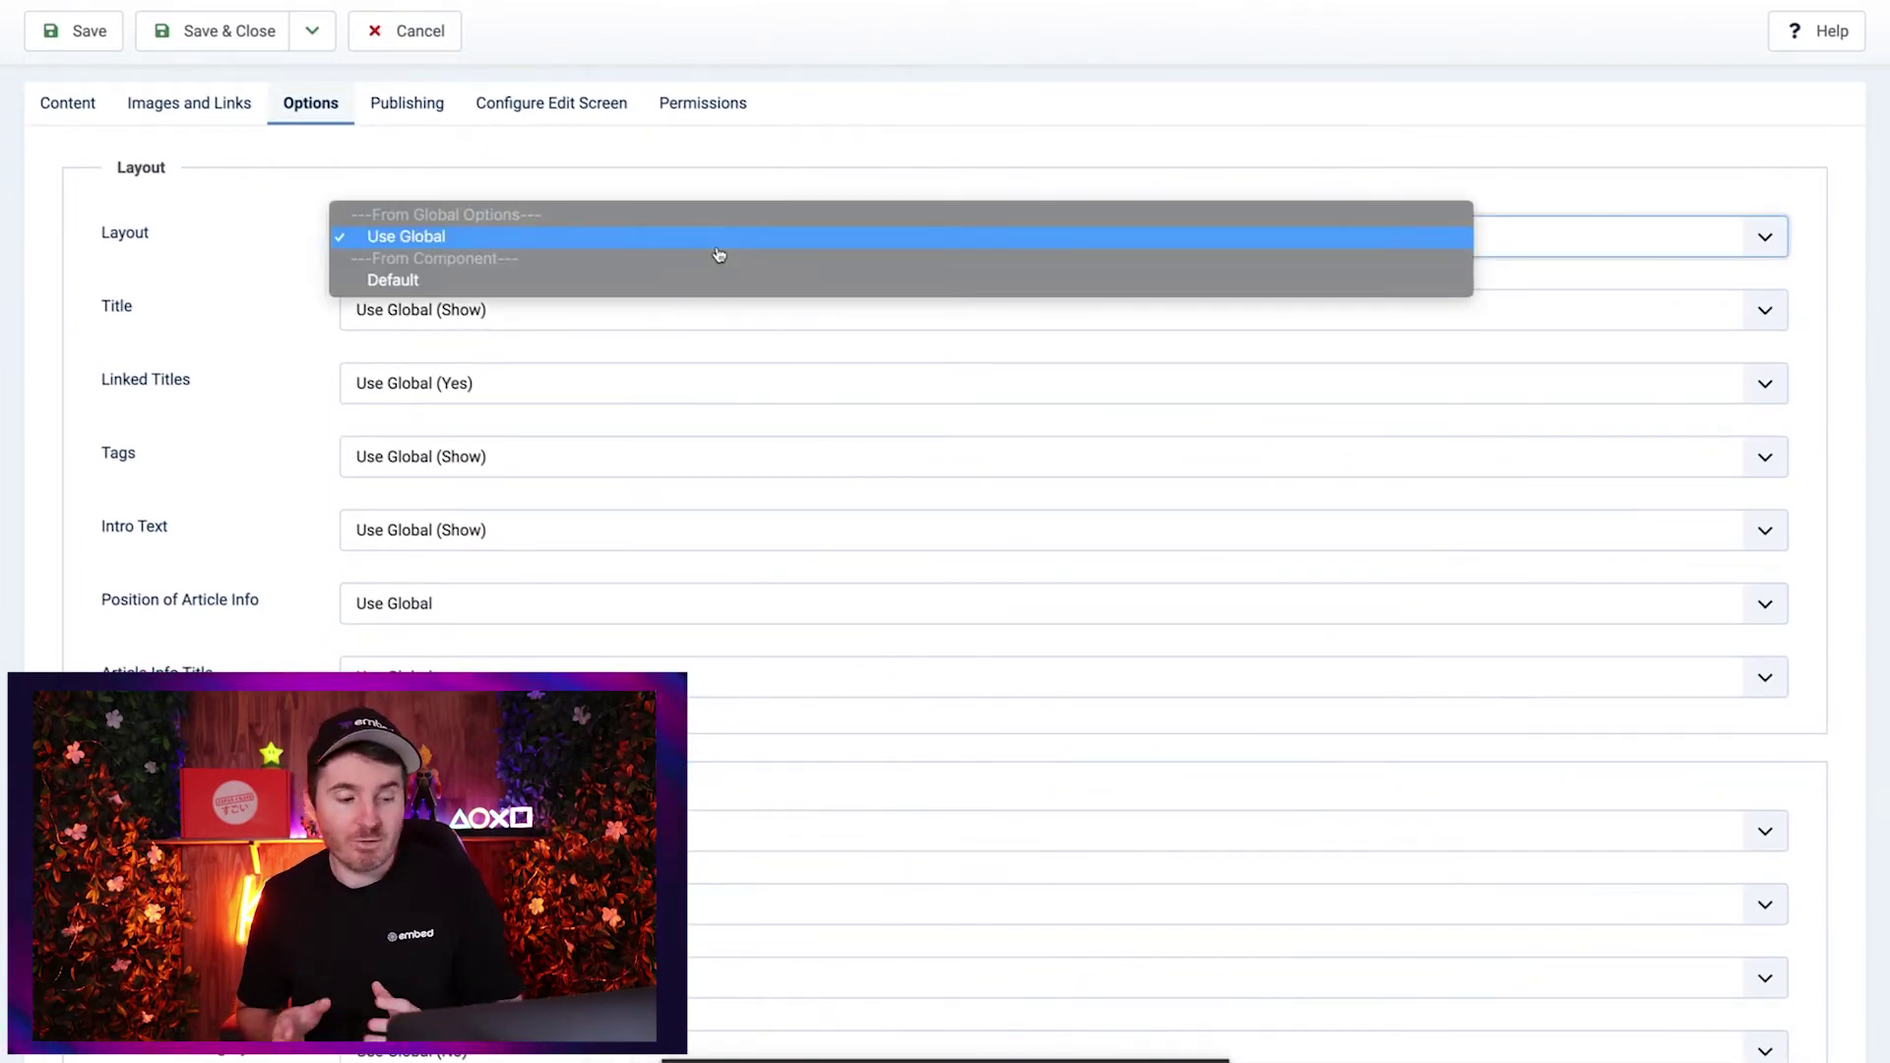
pyautogui.click(718, 255)
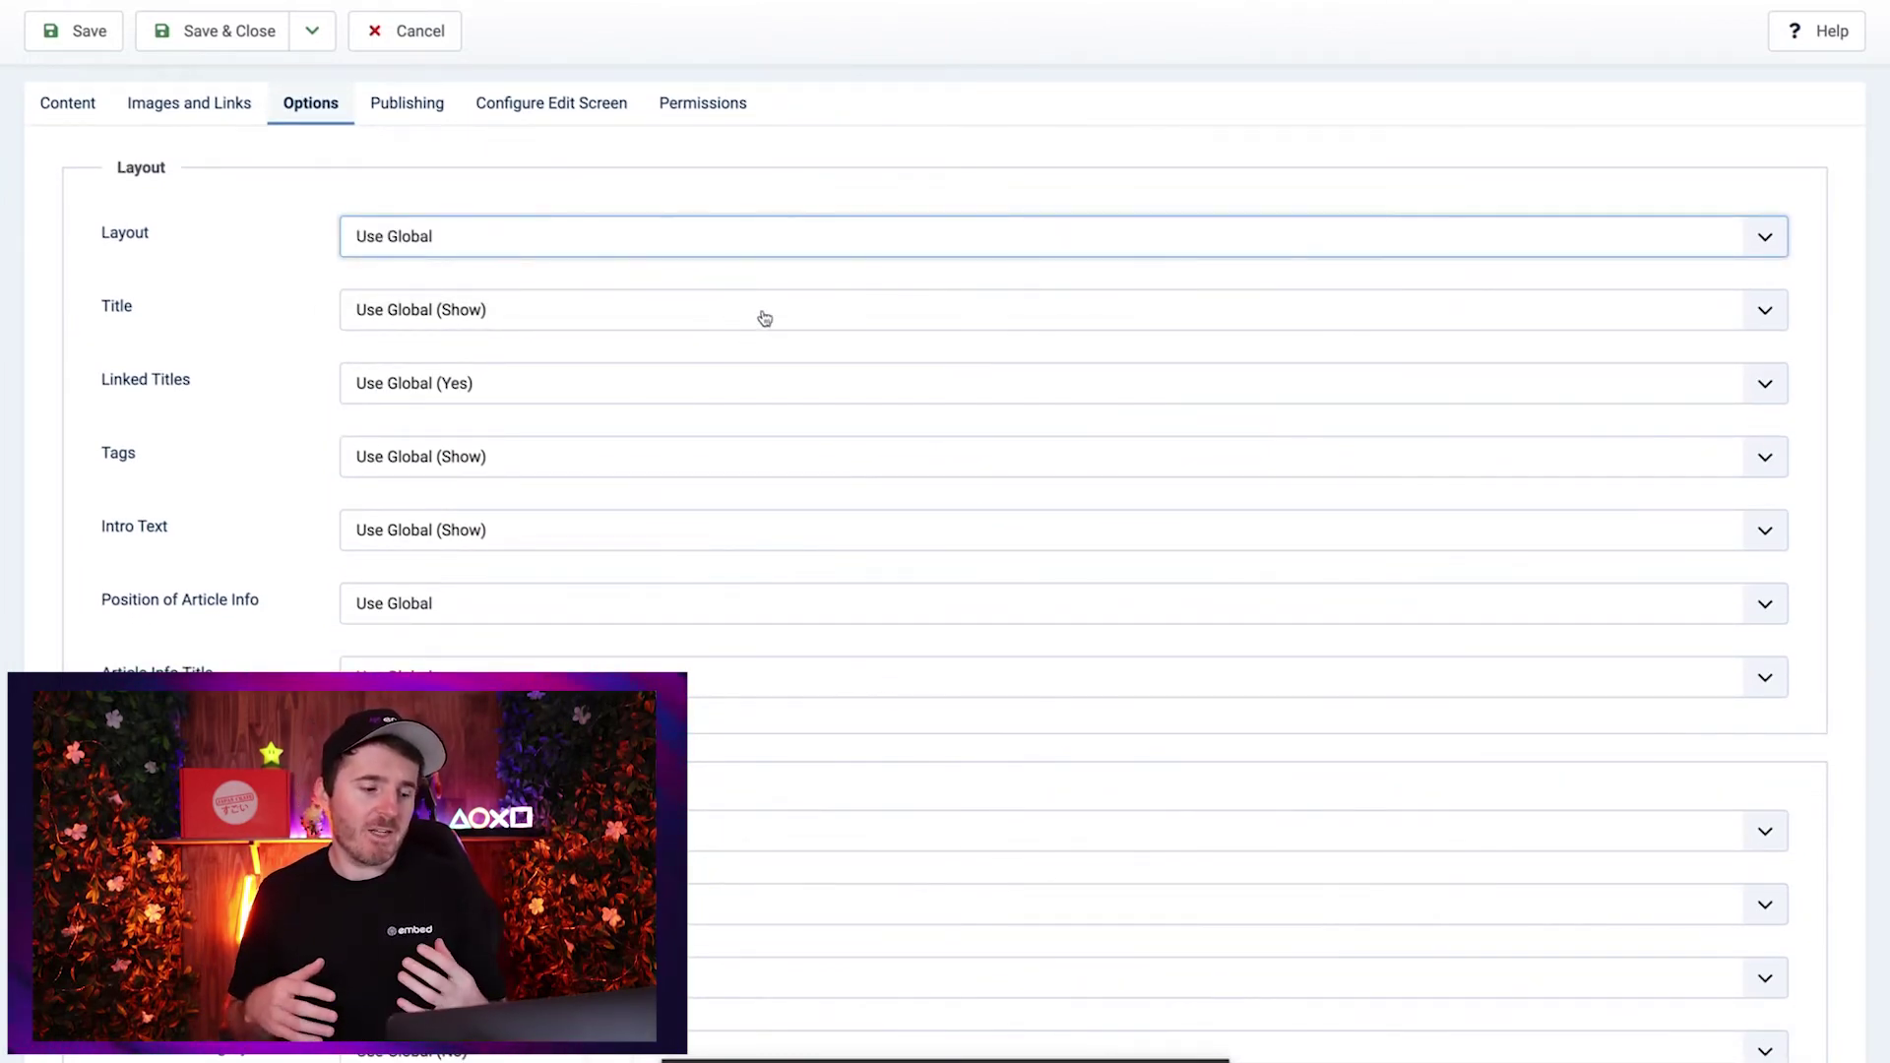
pyautogui.click(764, 317)
pyautogui.click(765, 317)
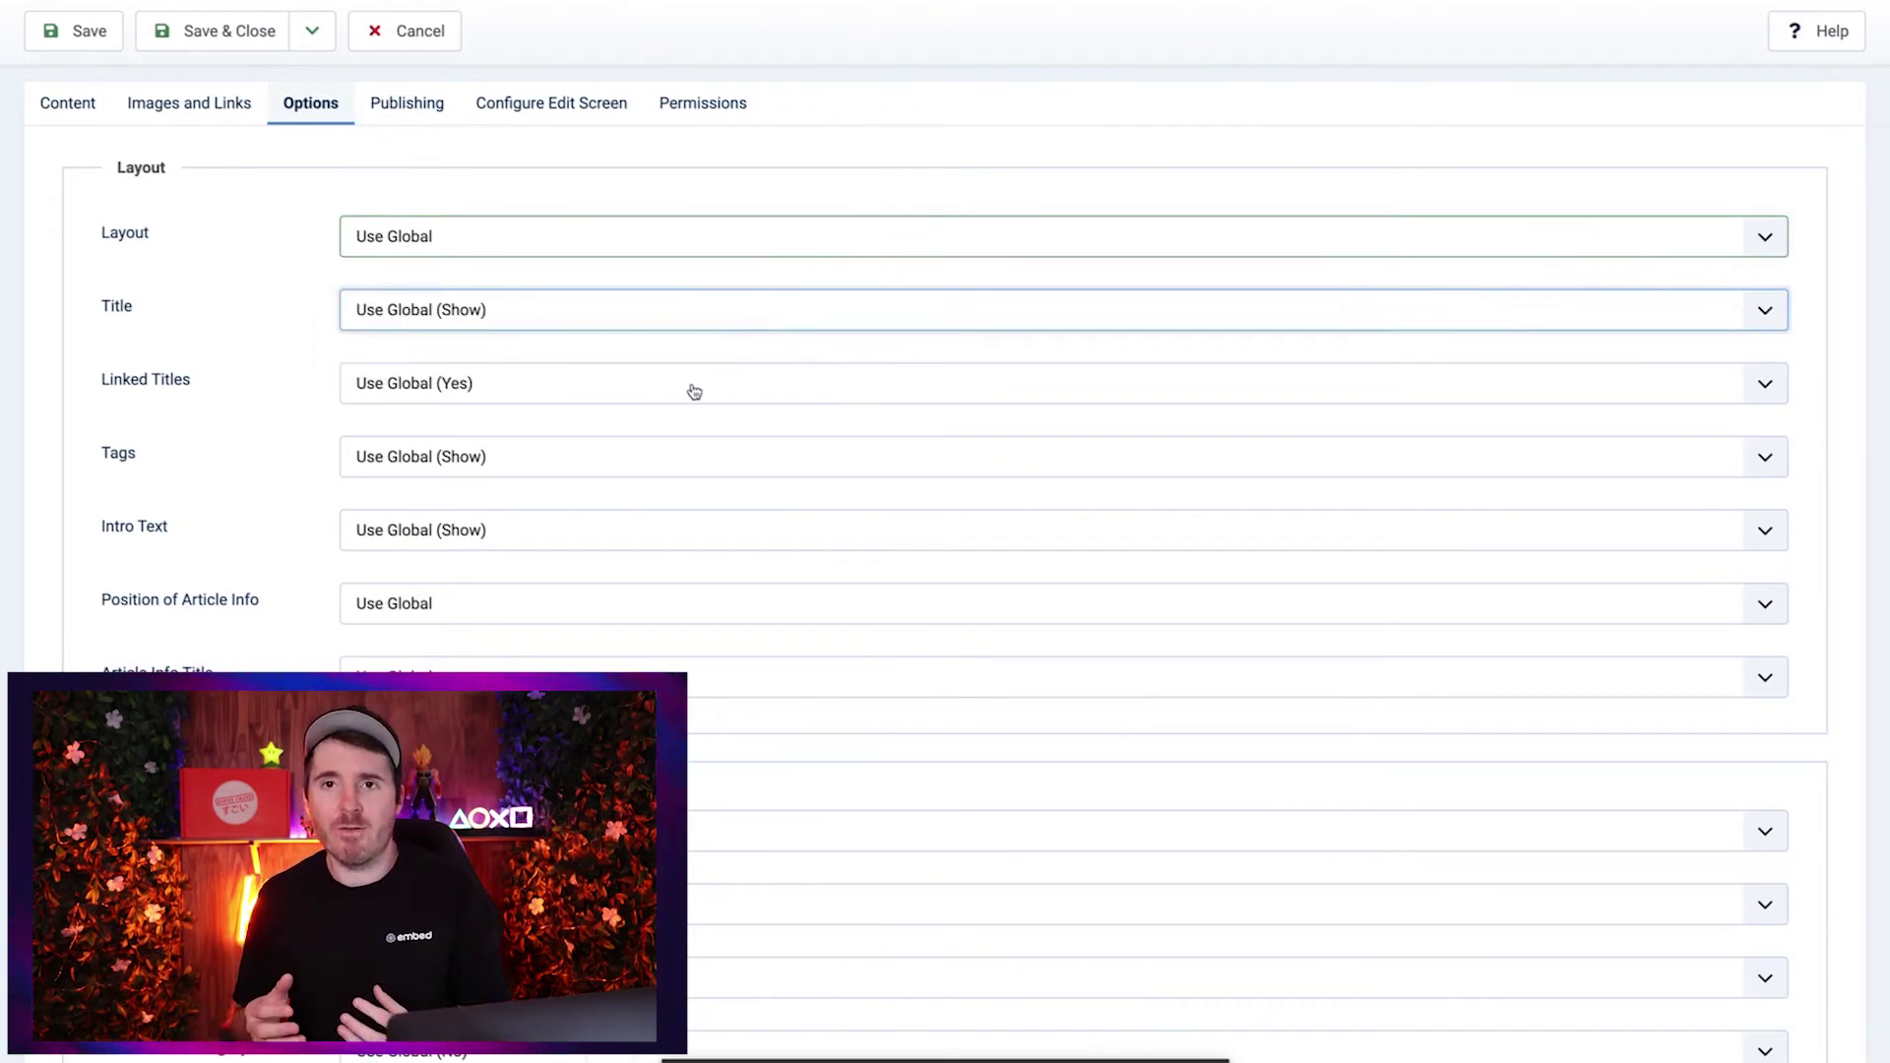
pyautogui.click(694, 393)
pyautogui.click(694, 391)
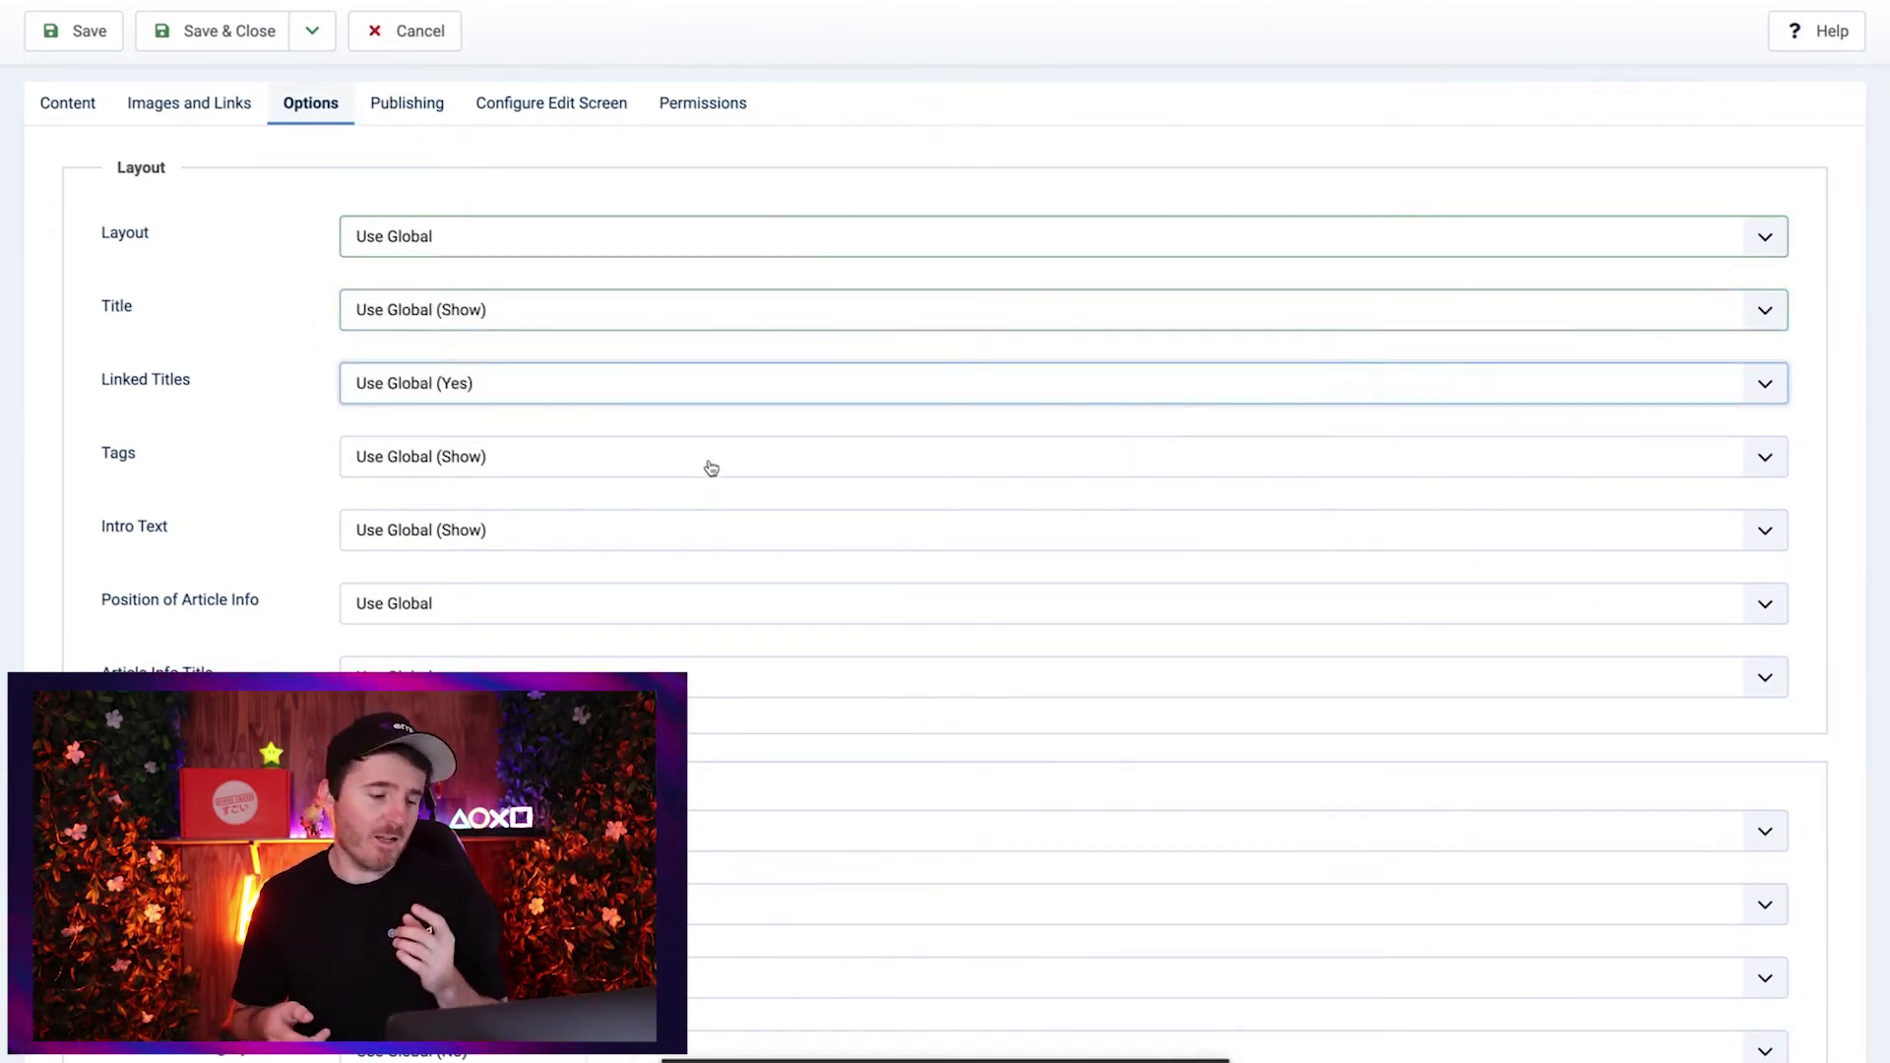
pyautogui.click(712, 467)
pyautogui.click(712, 467)
pyautogui.scroll(-3, 874, 603)
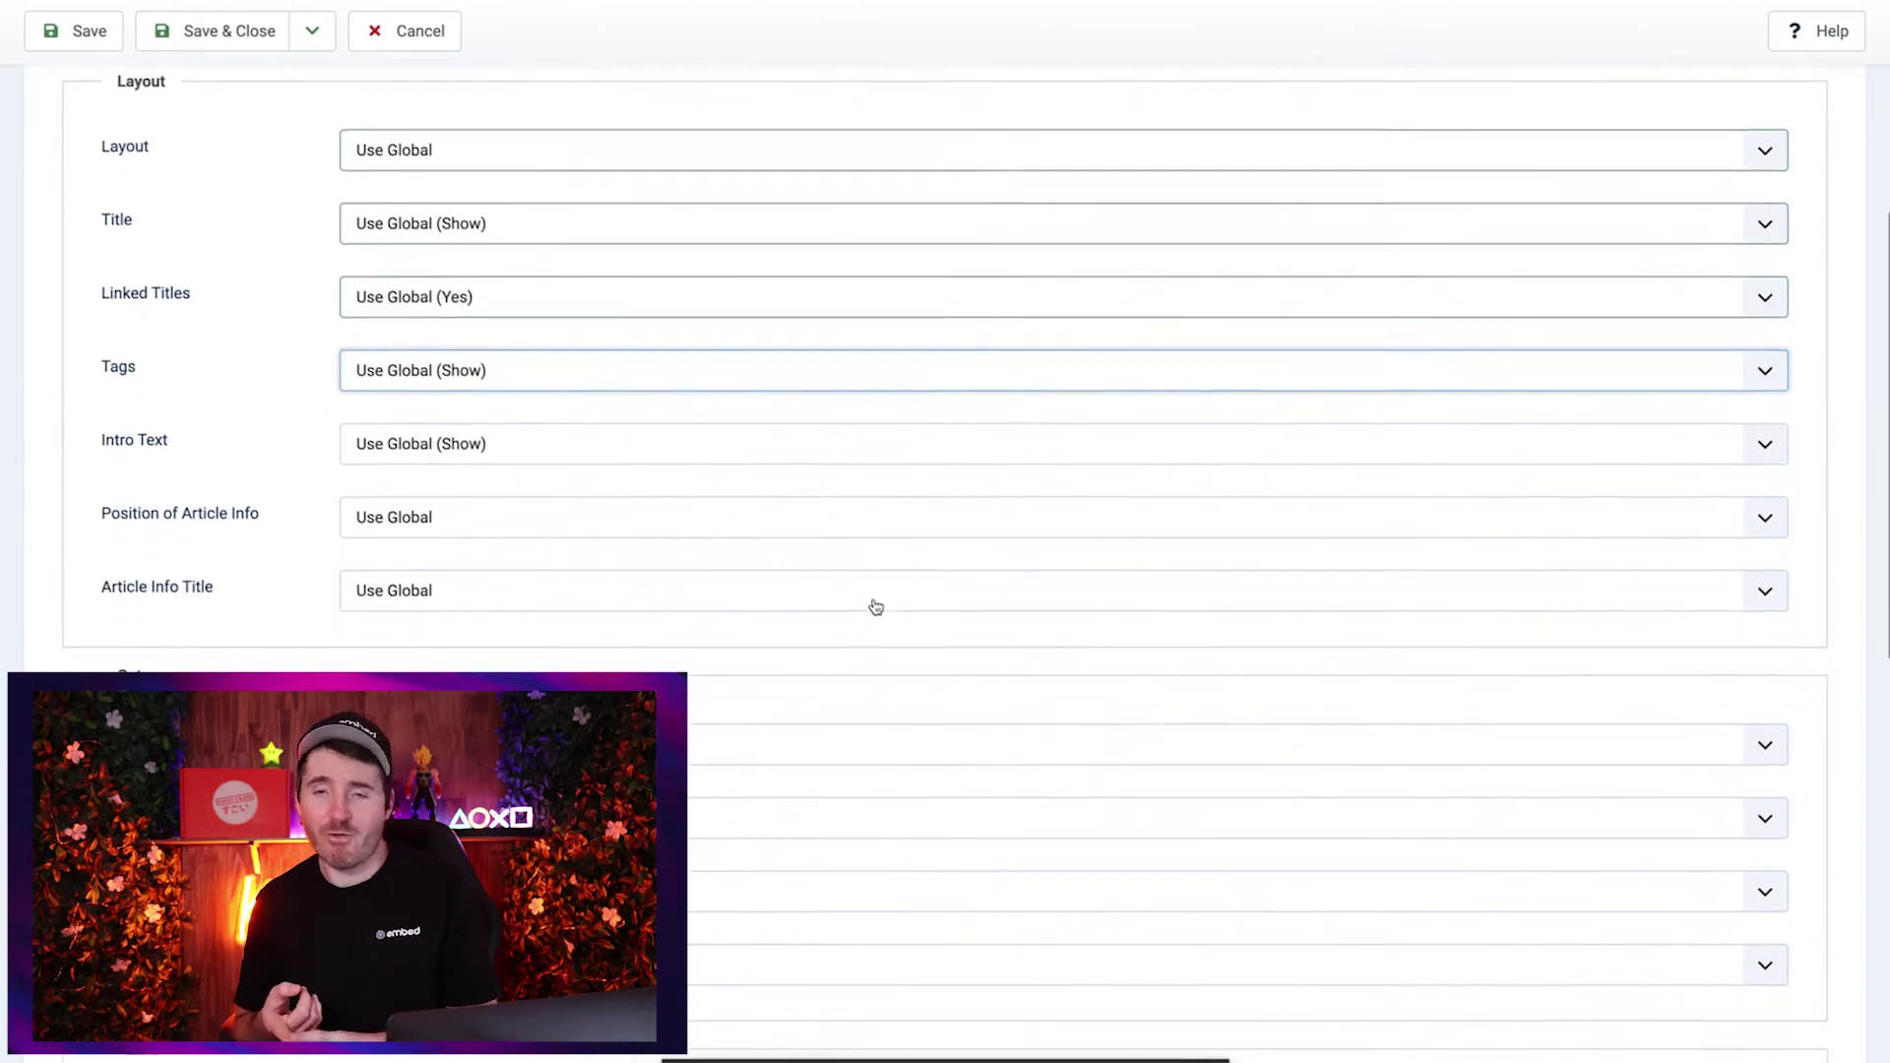
pyautogui.scroll(-5, 874, 606)
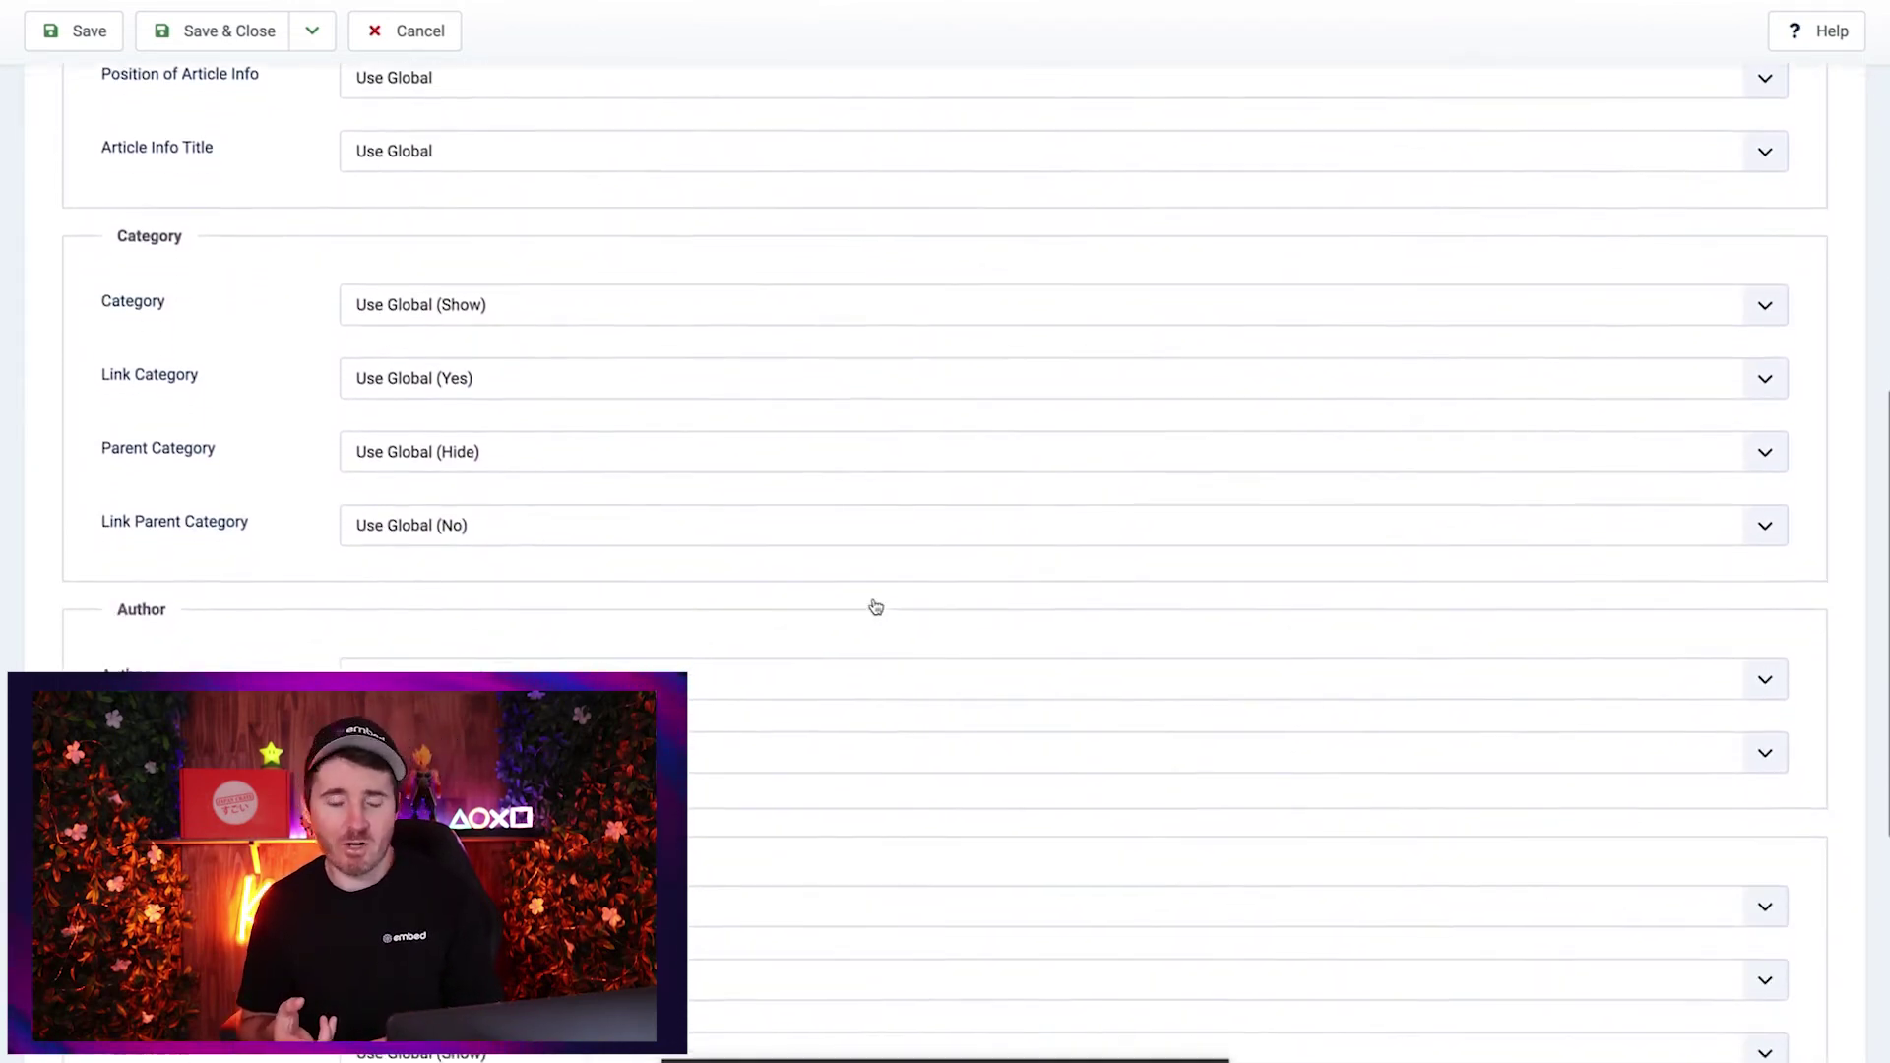
pyautogui.scroll(-3, 874, 605)
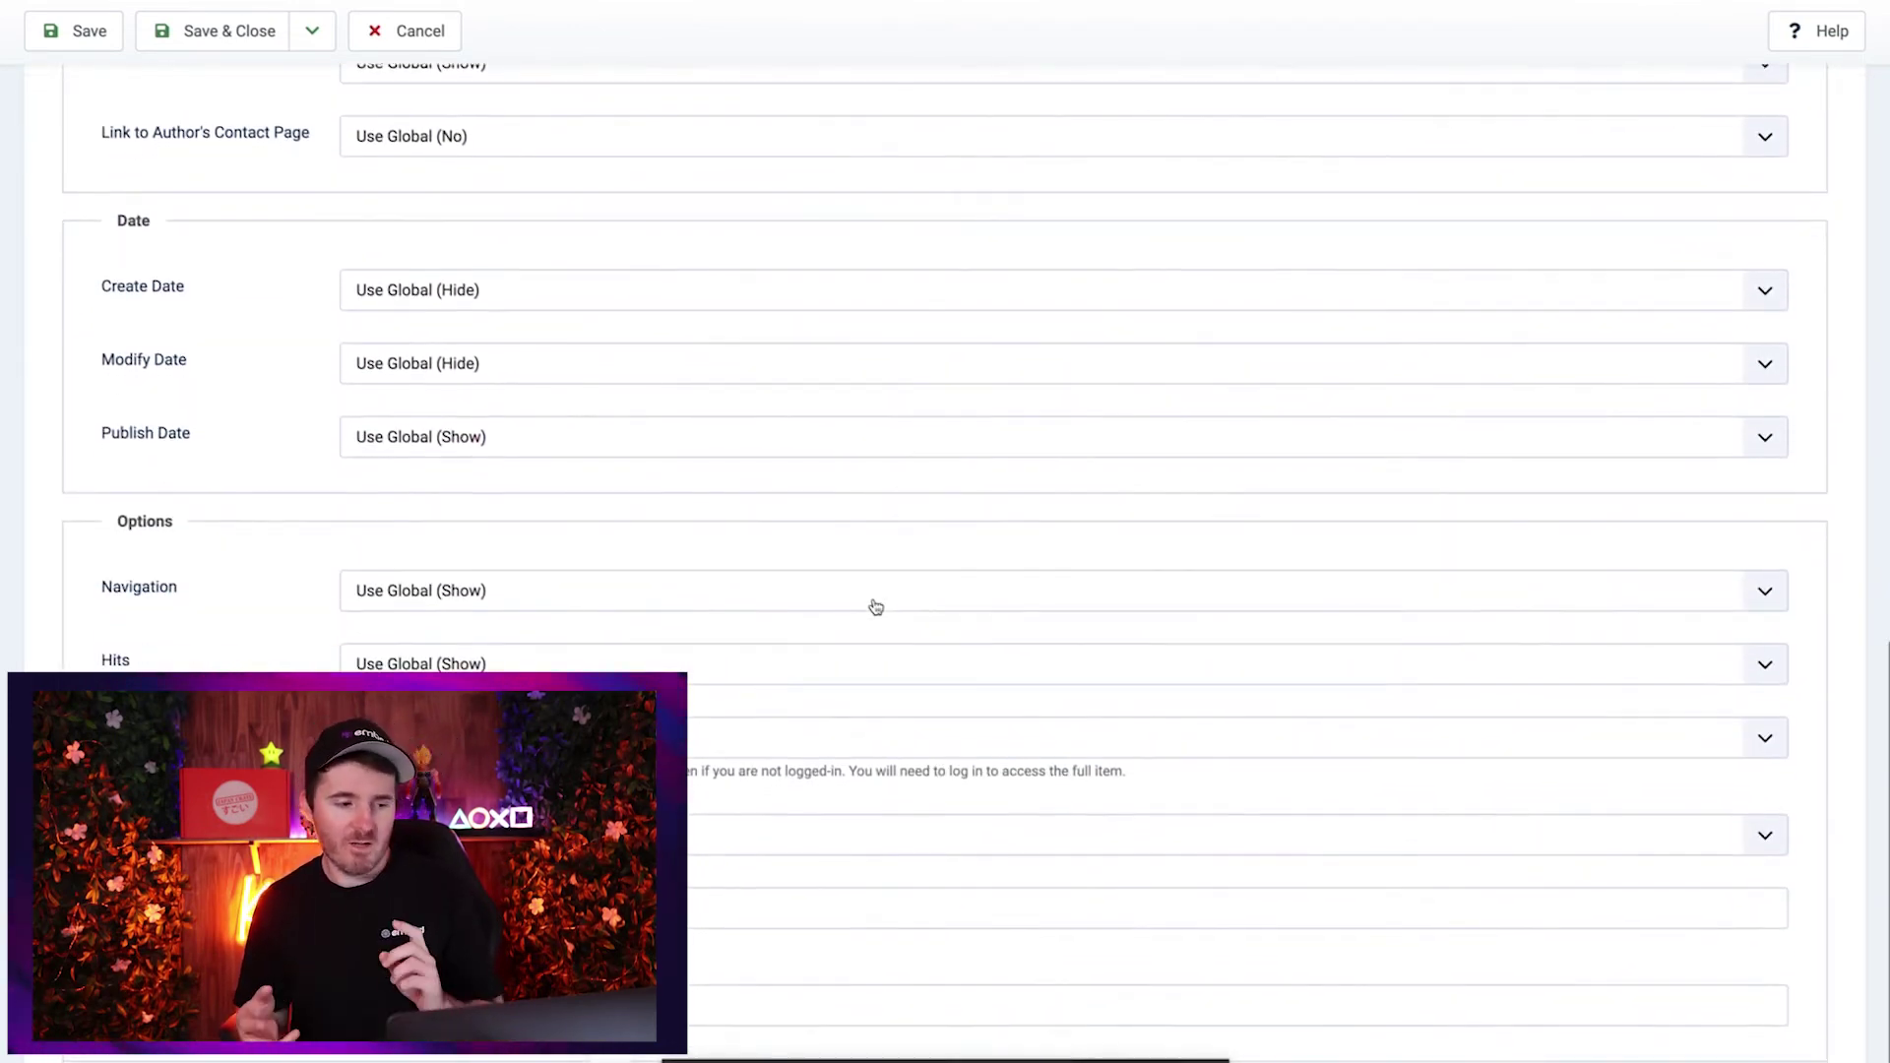
pyautogui.scroll(5, 876, 608)
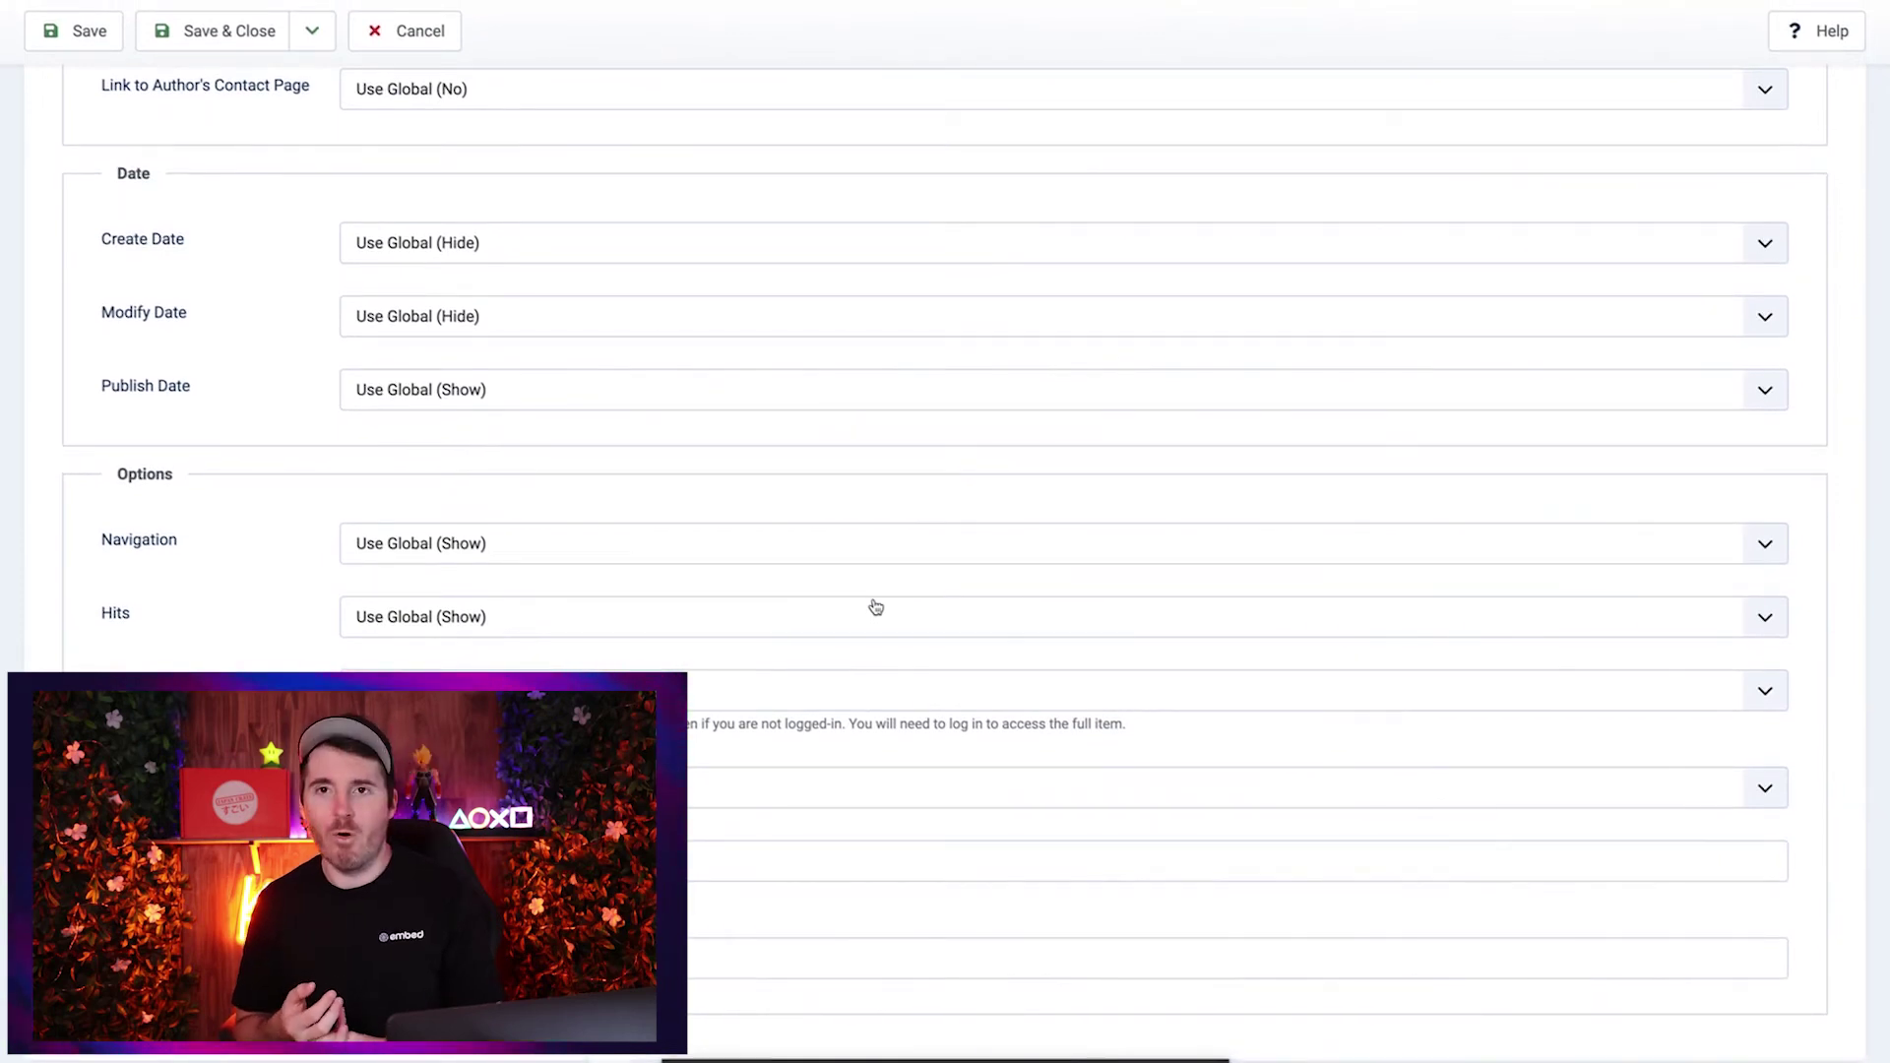
pyautogui.scroll(6, 874, 605)
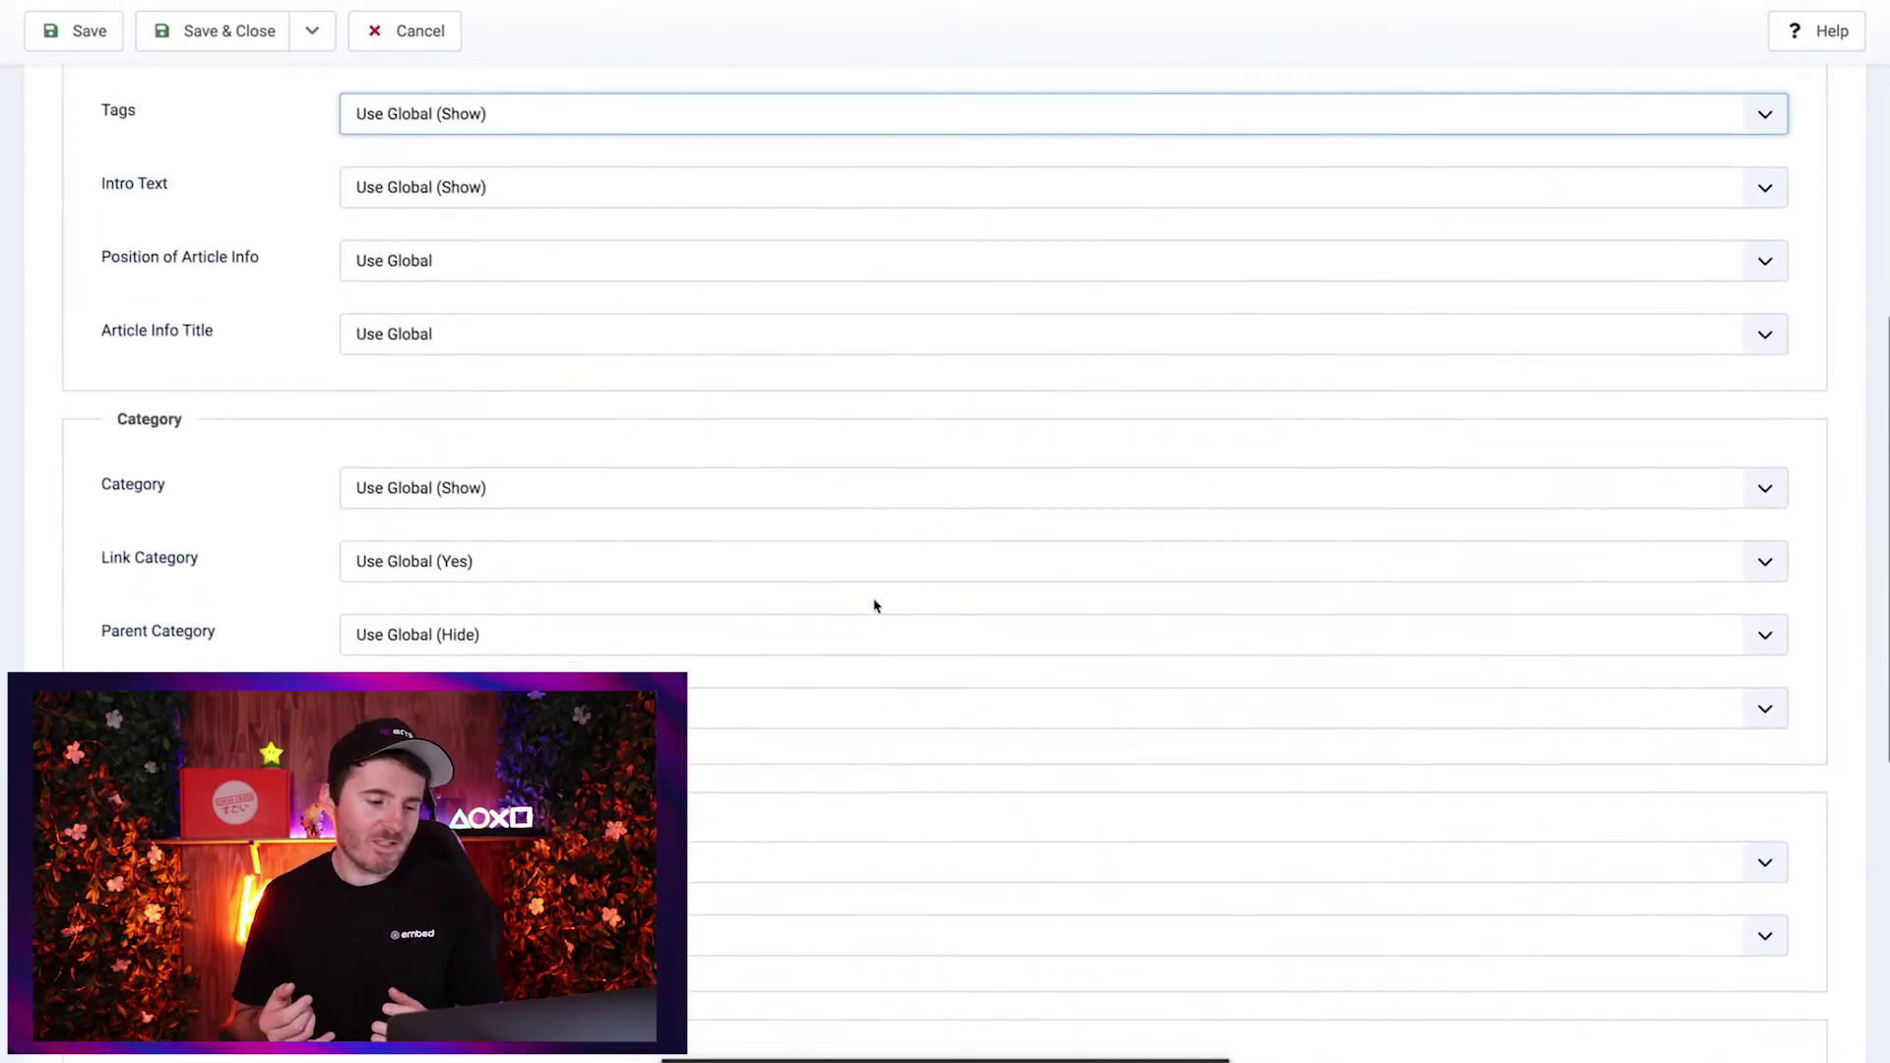
pyautogui.scroll(1, 875, 606)
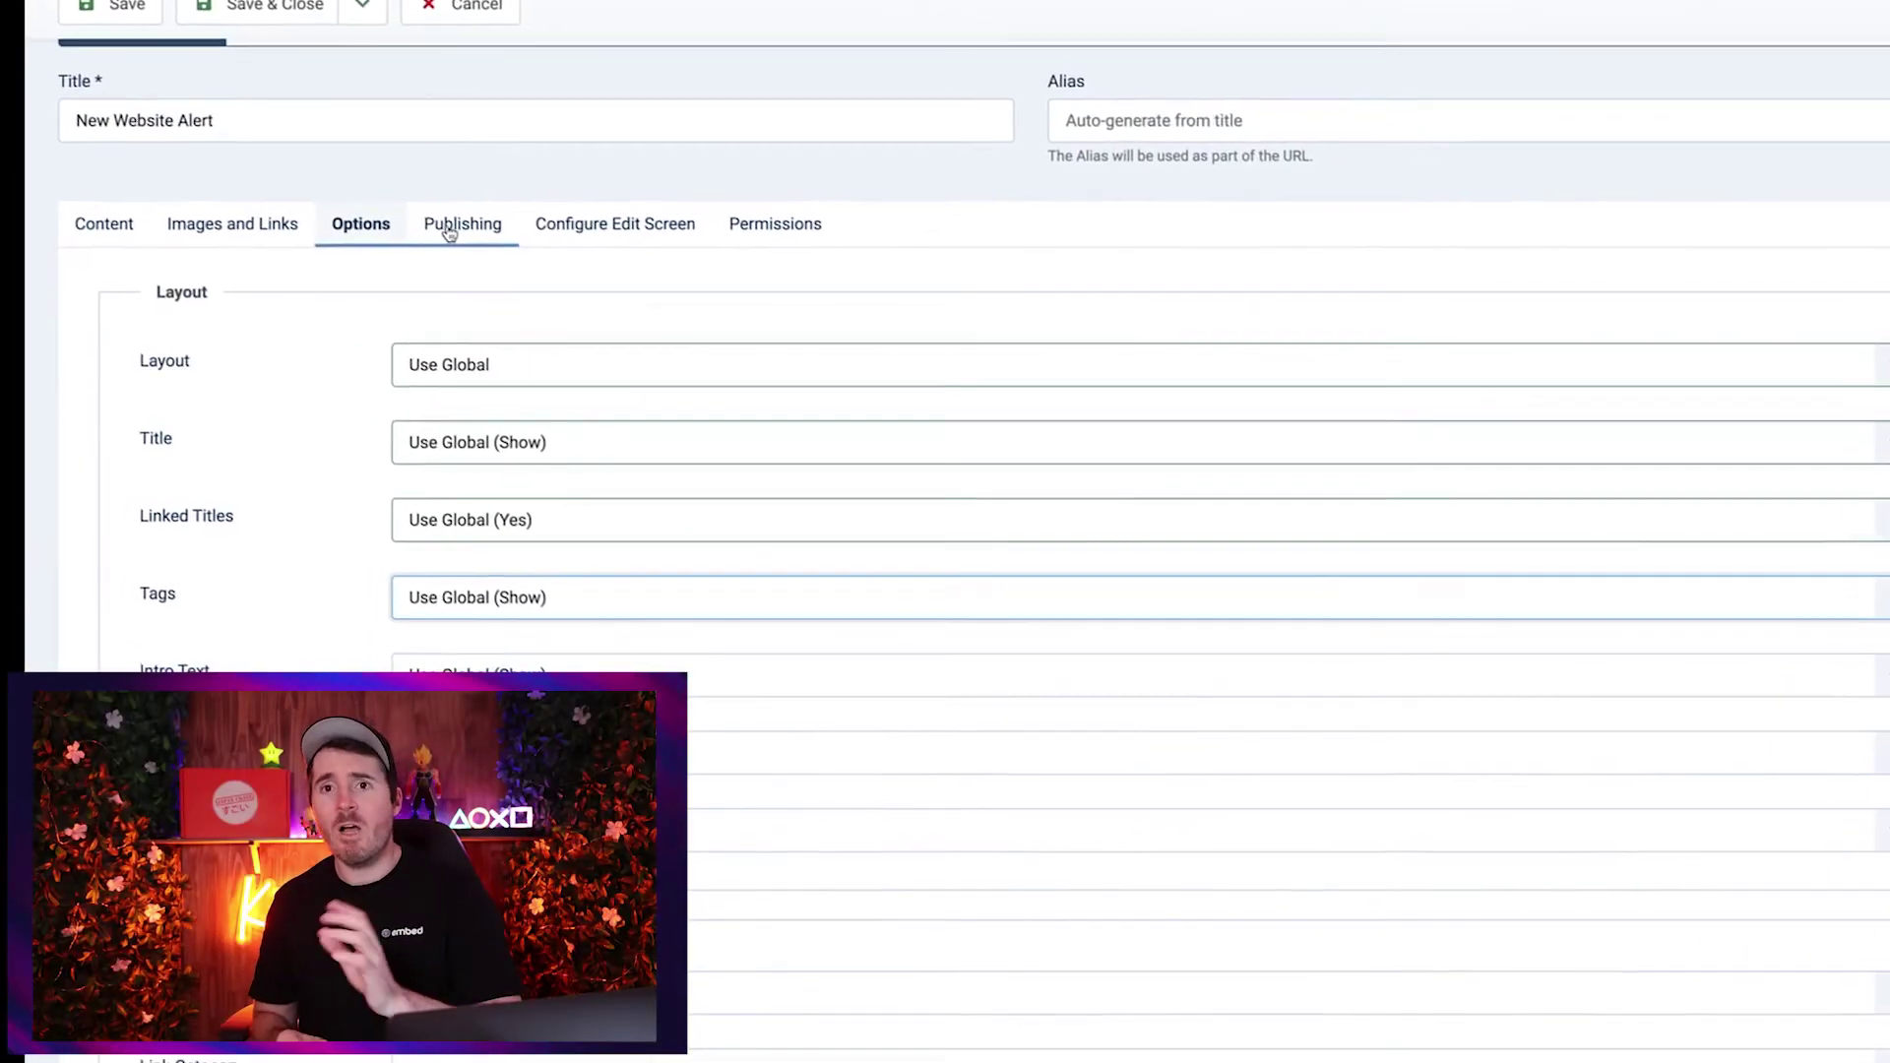
# On the Publishing tab, set publishing to run from March 10 to March 22, 2022
pyautogui.click(527, 150)
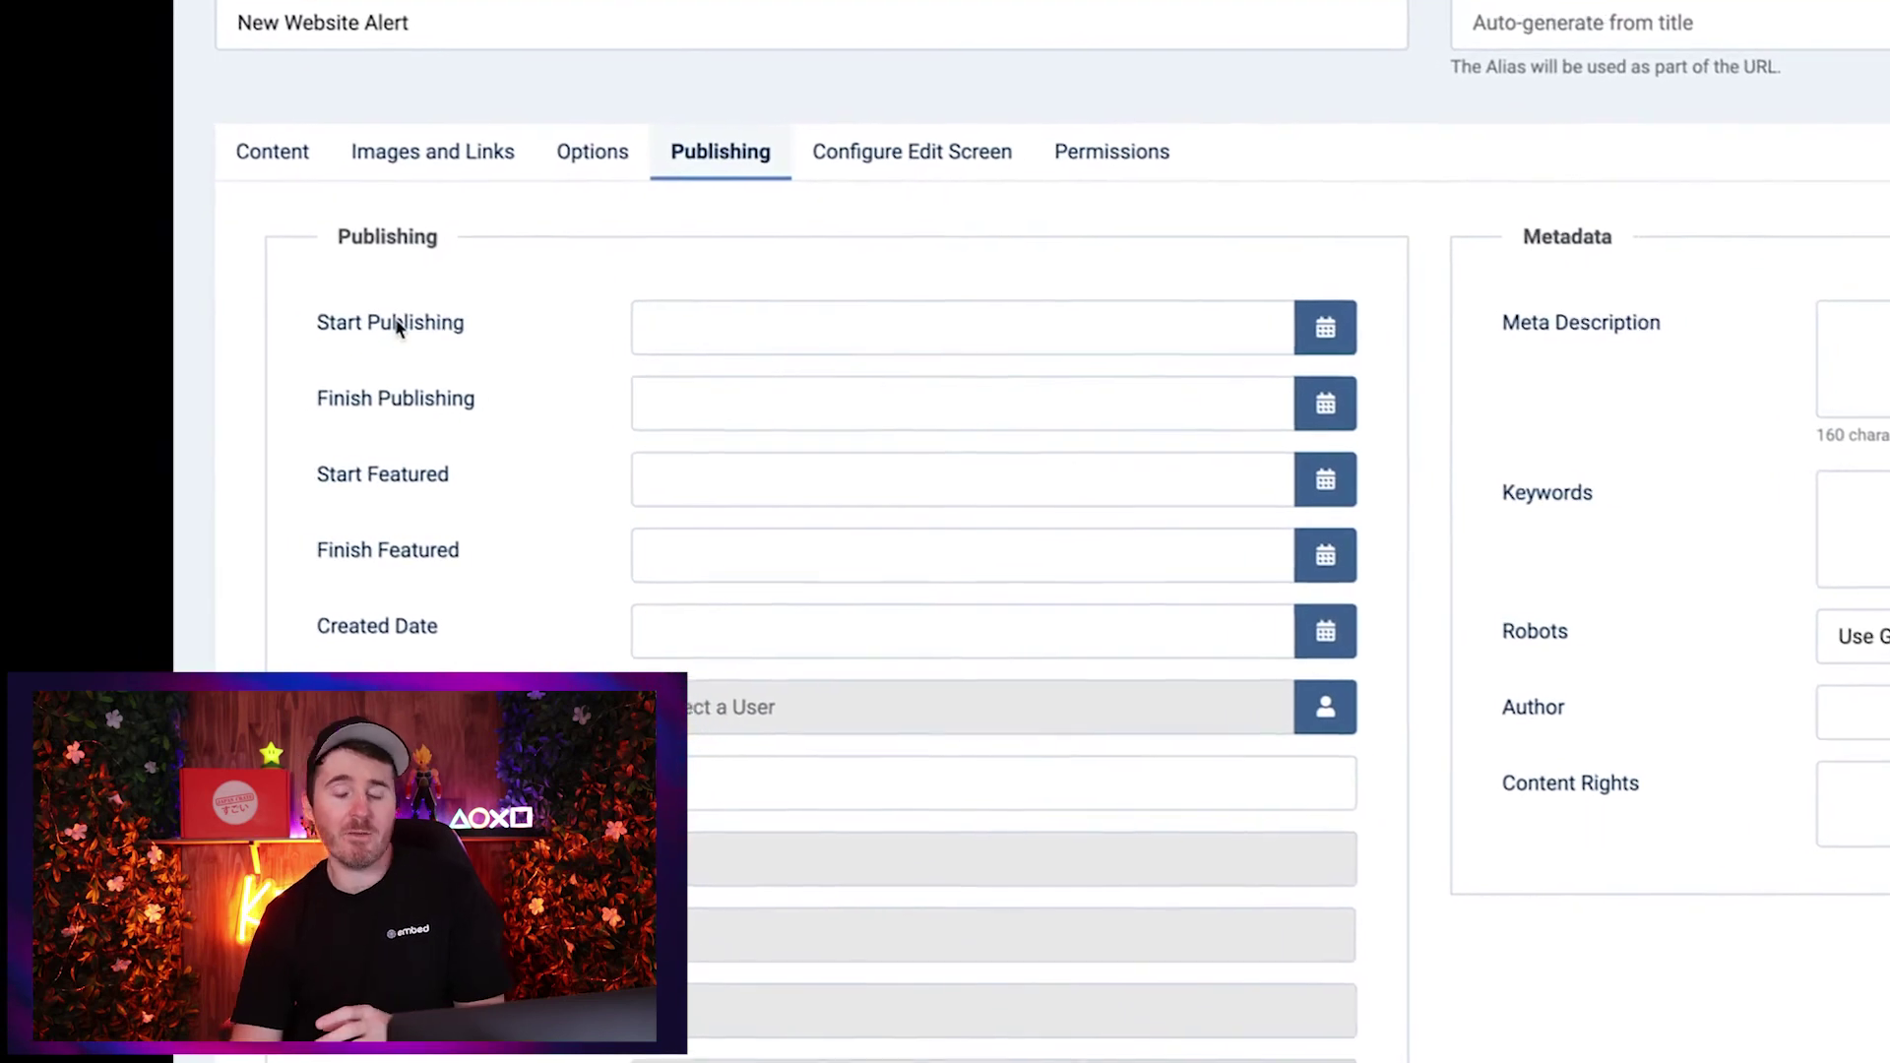
pyautogui.click(1330, 327)
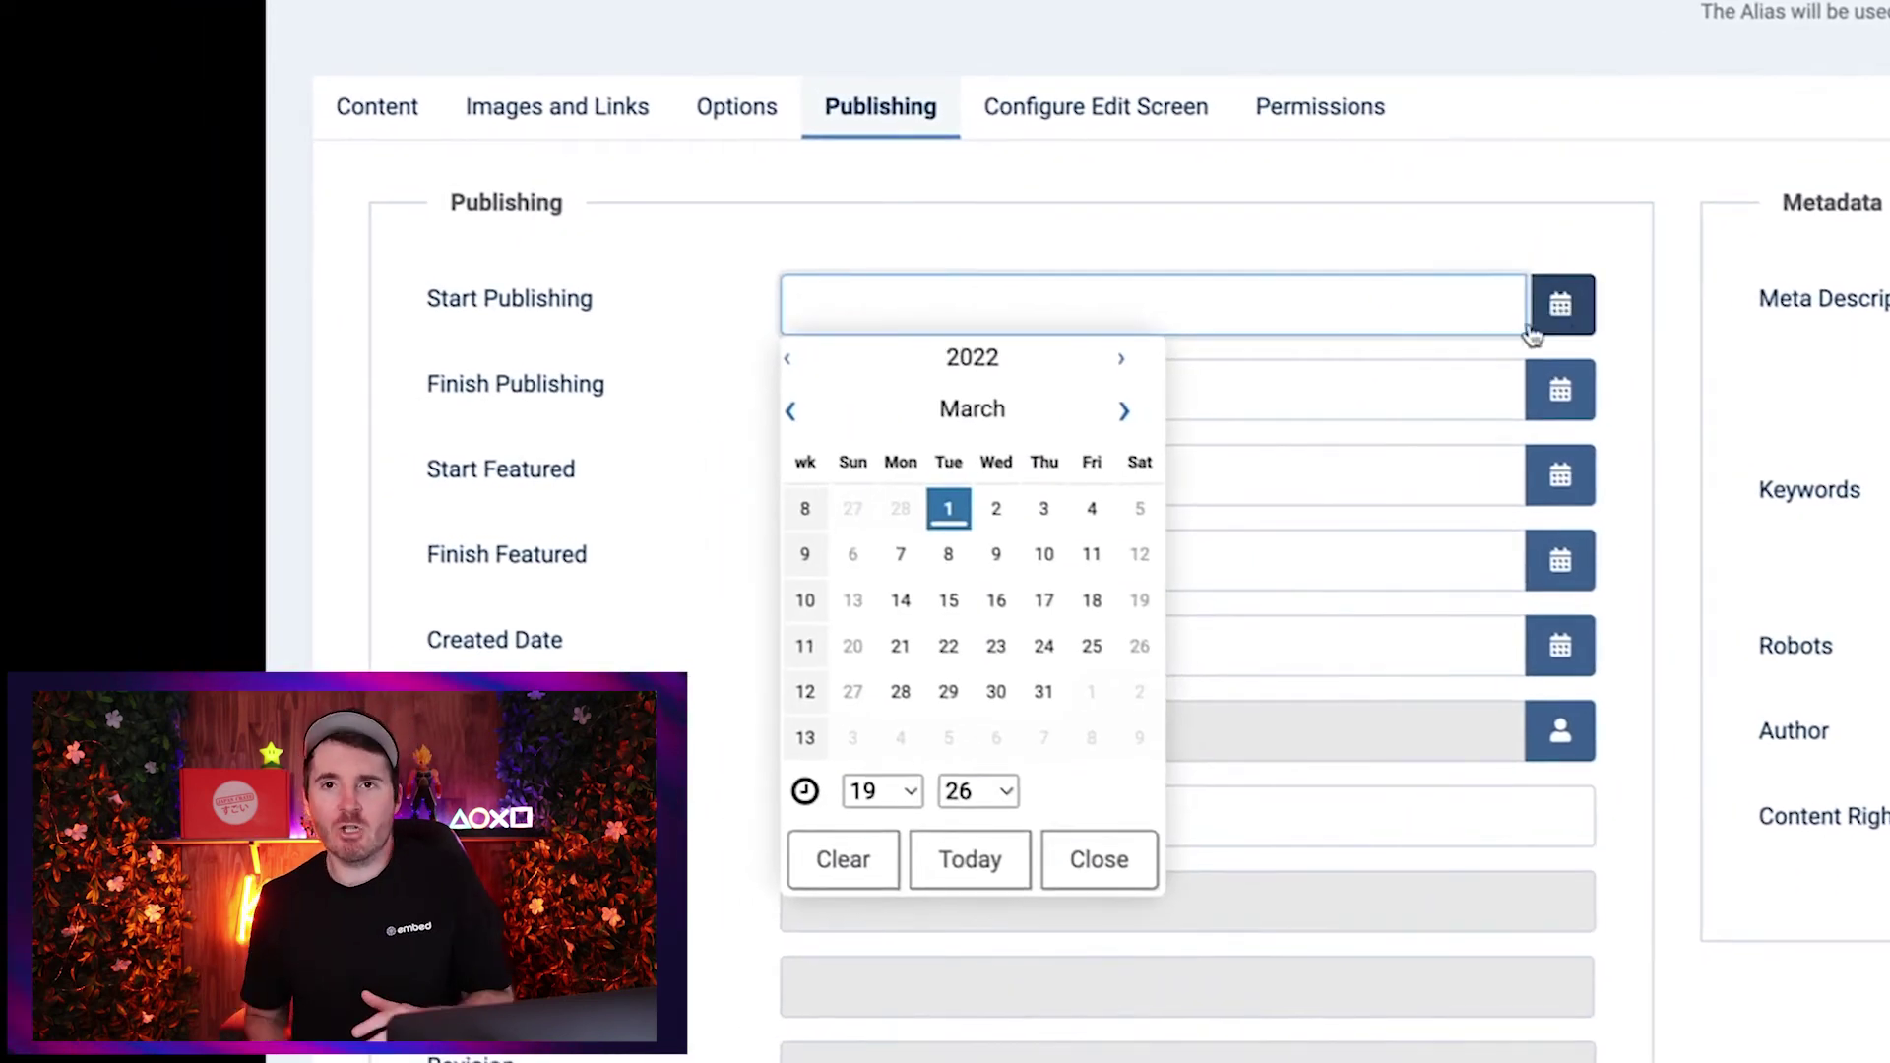
pyautogui.click(1044, 554)
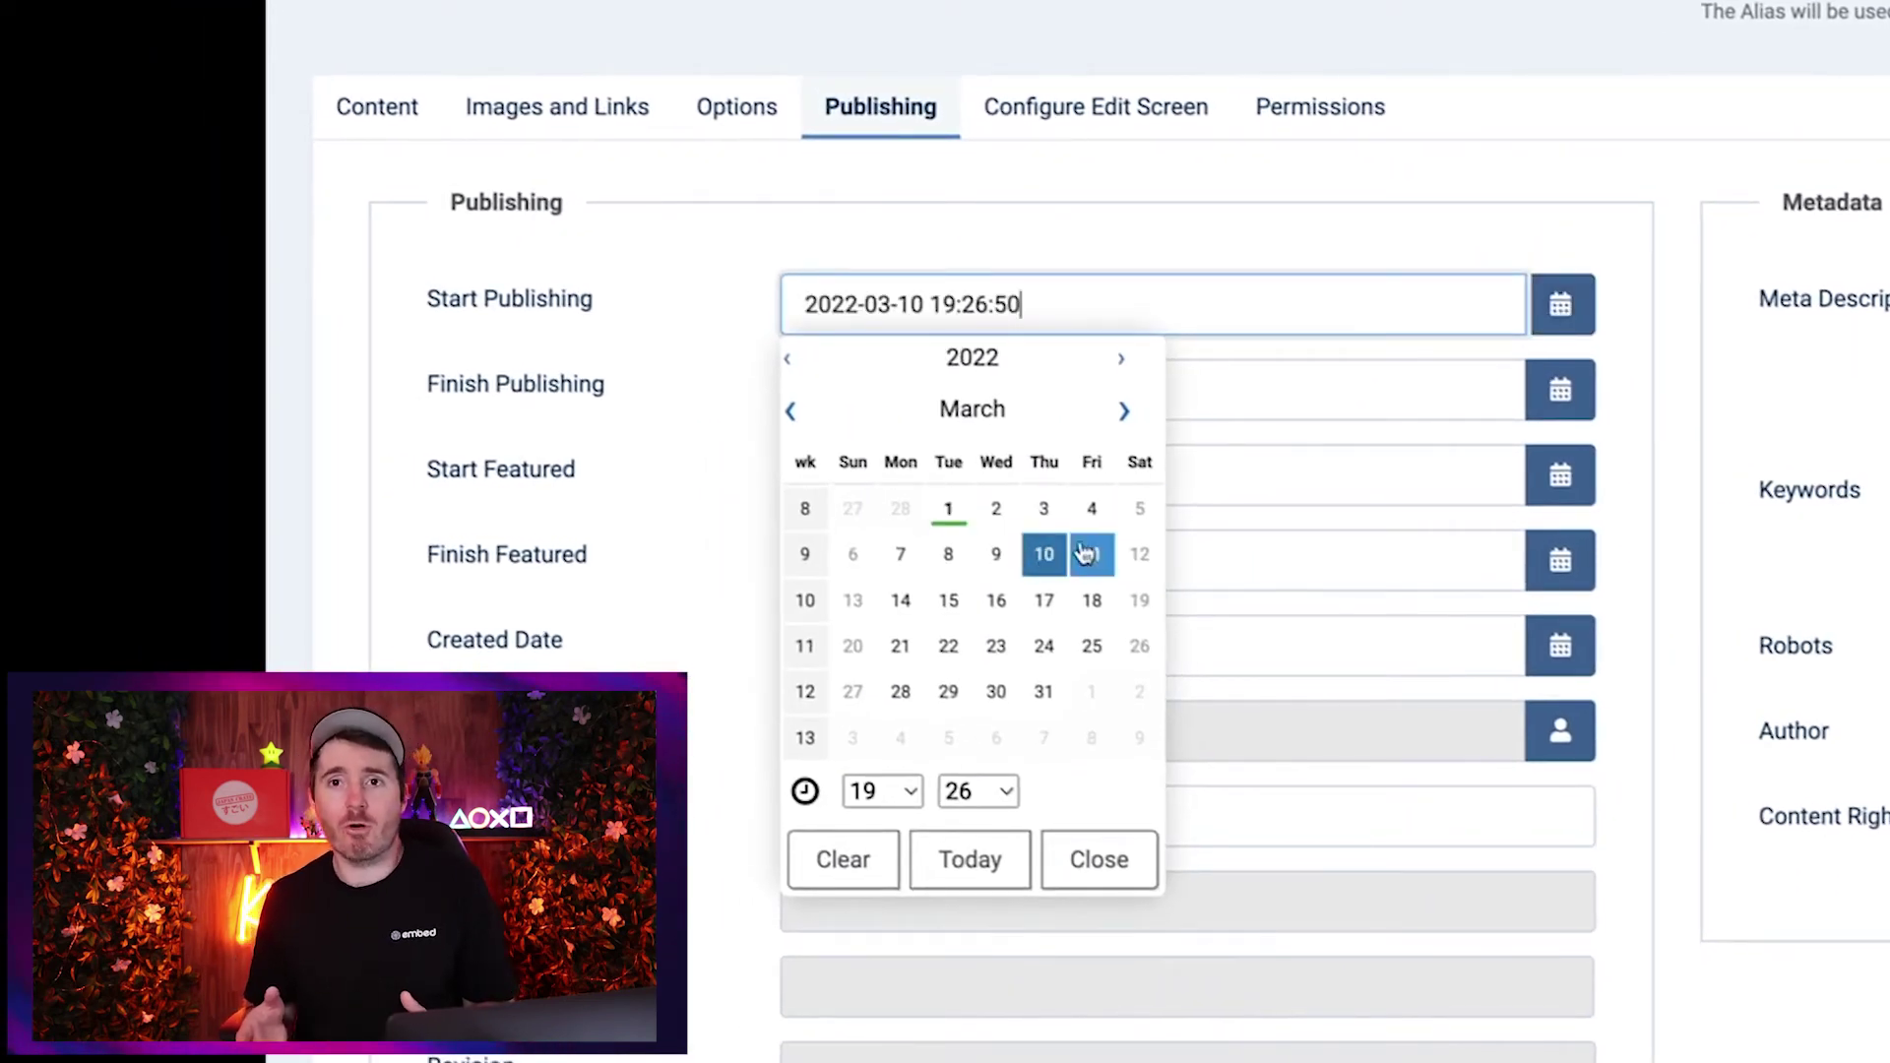
pyautogui.click(1563, 404)
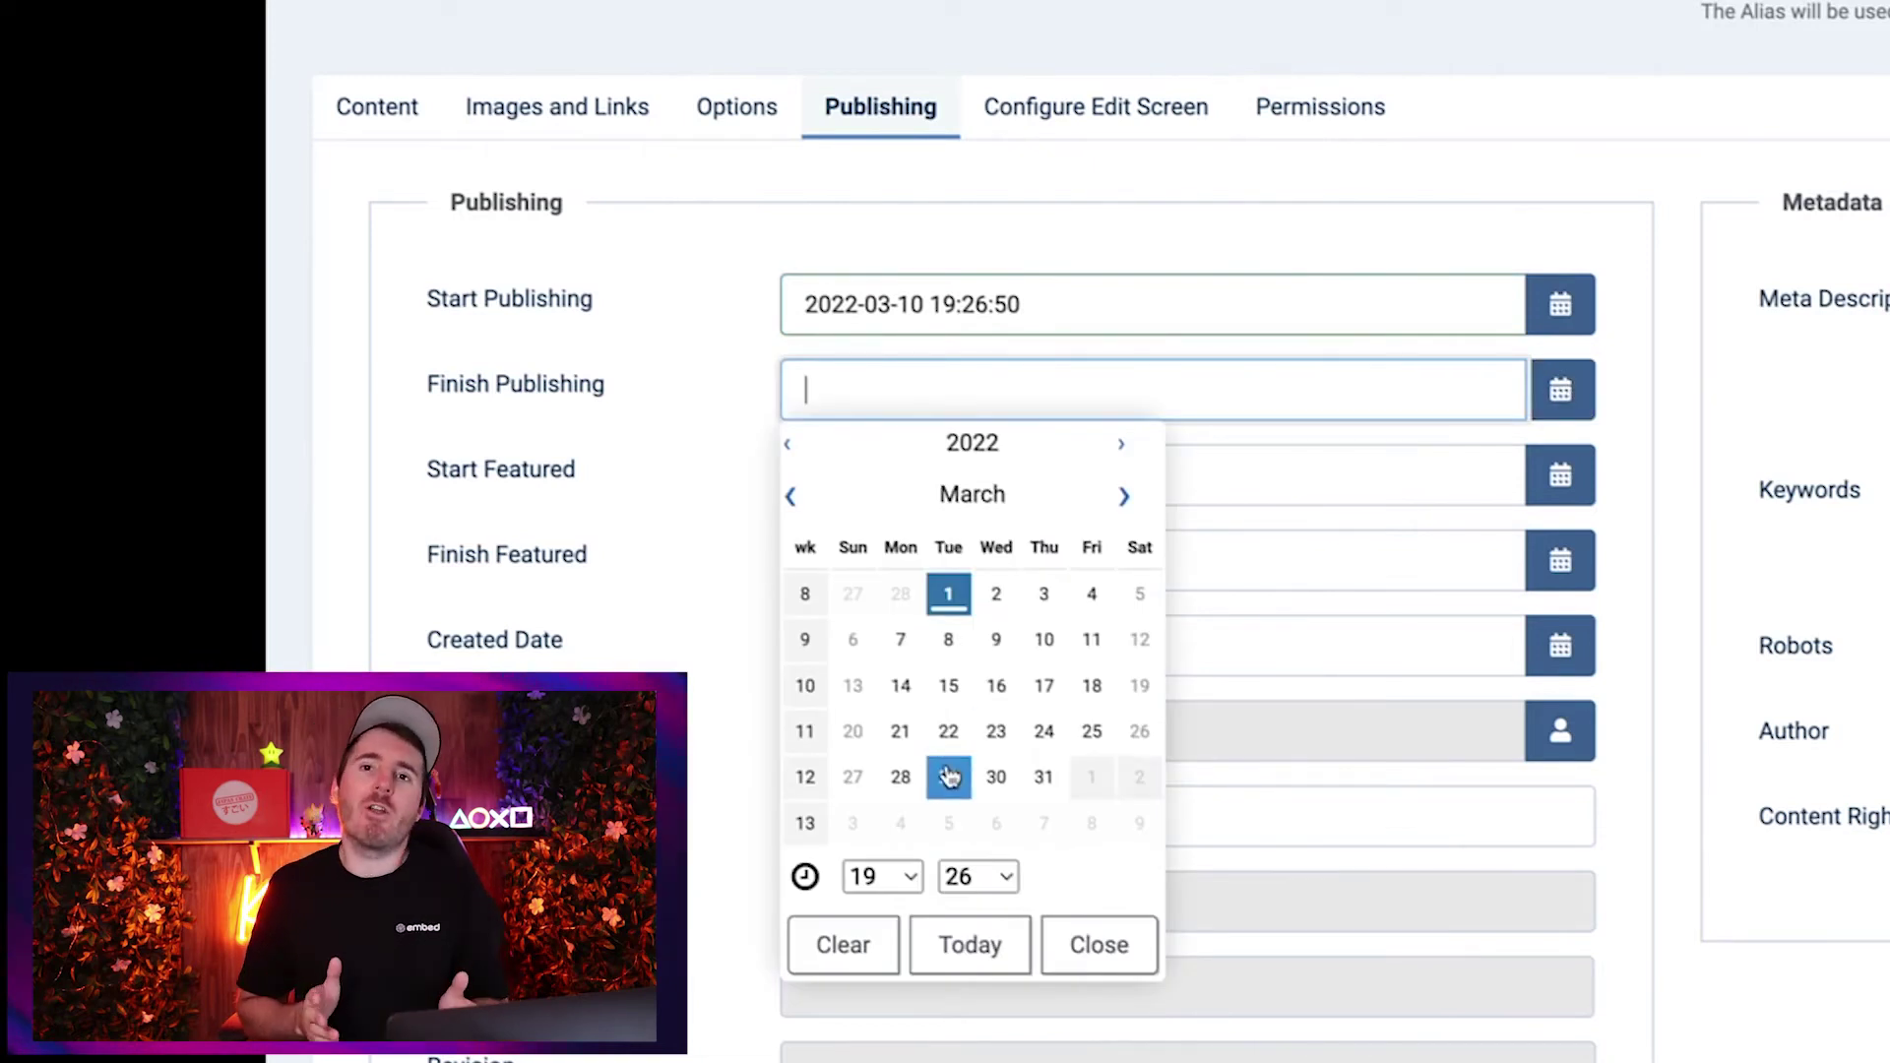
pyautogui.click(948, 731)
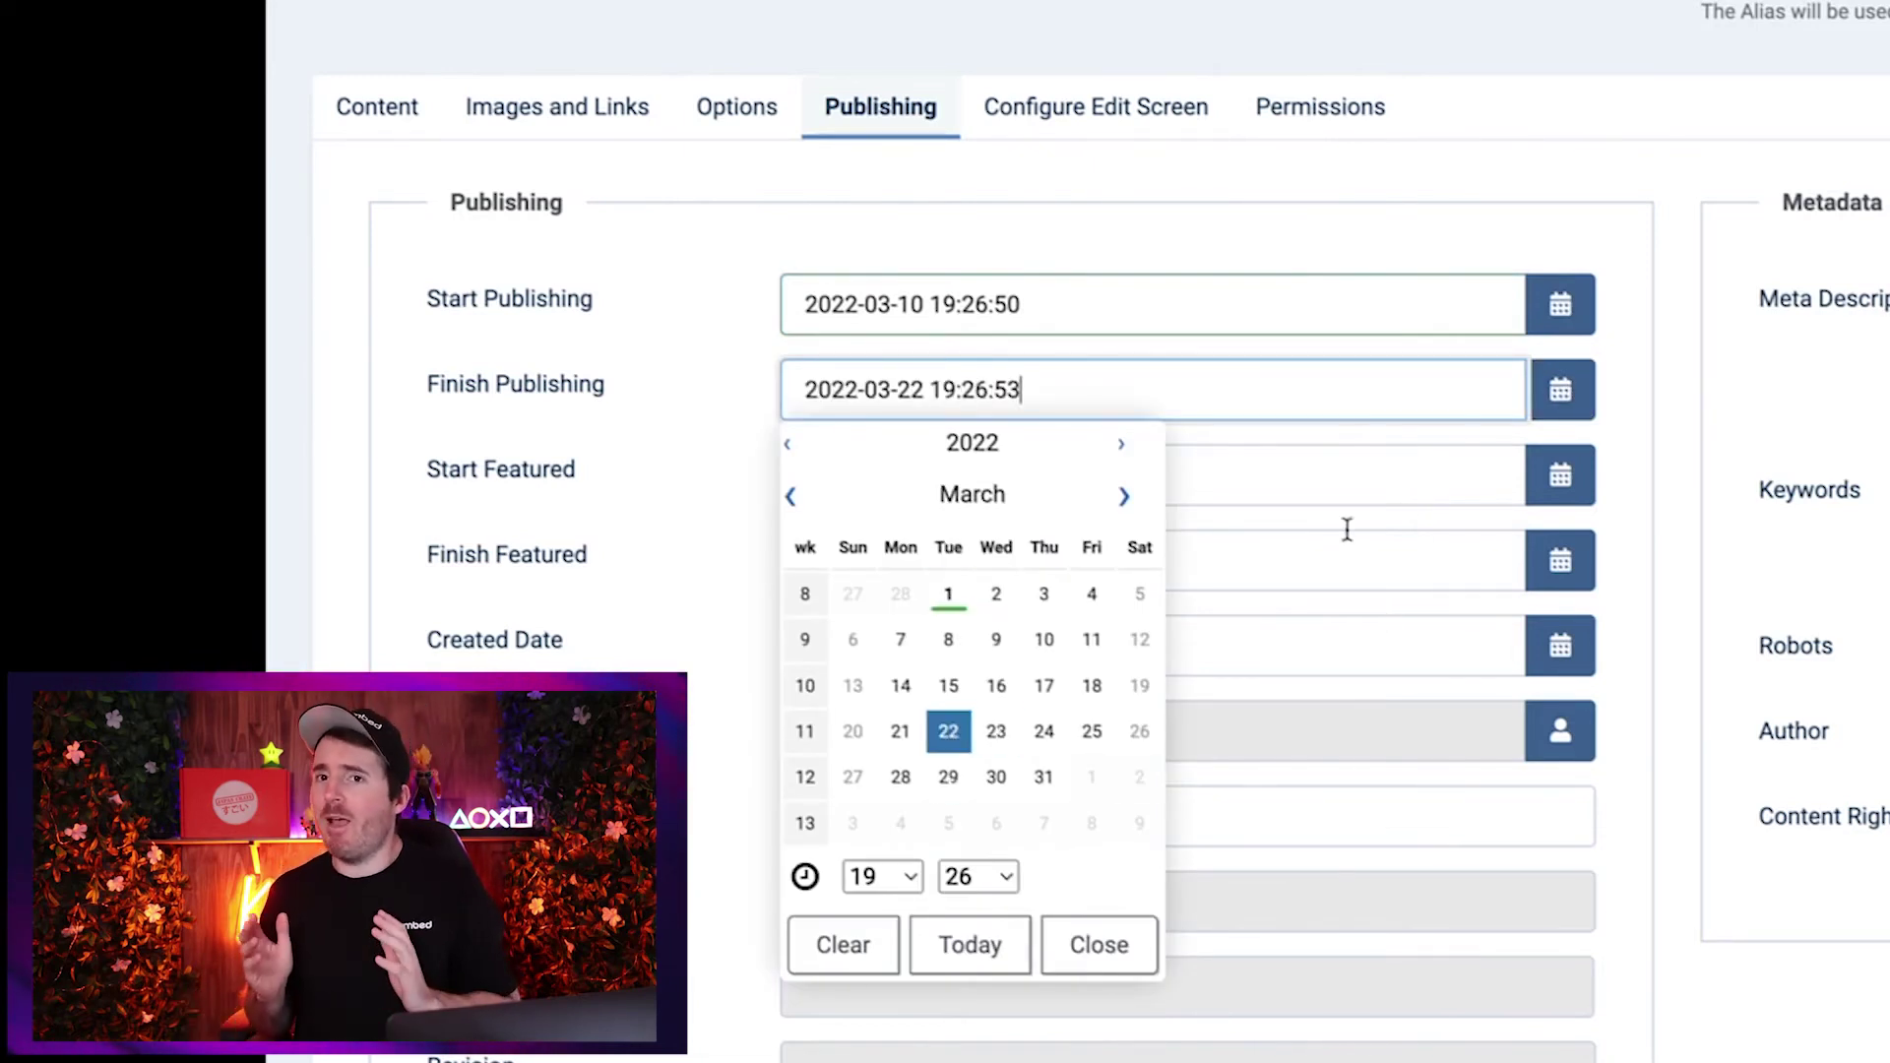
pyautogui.click(1617, 501)
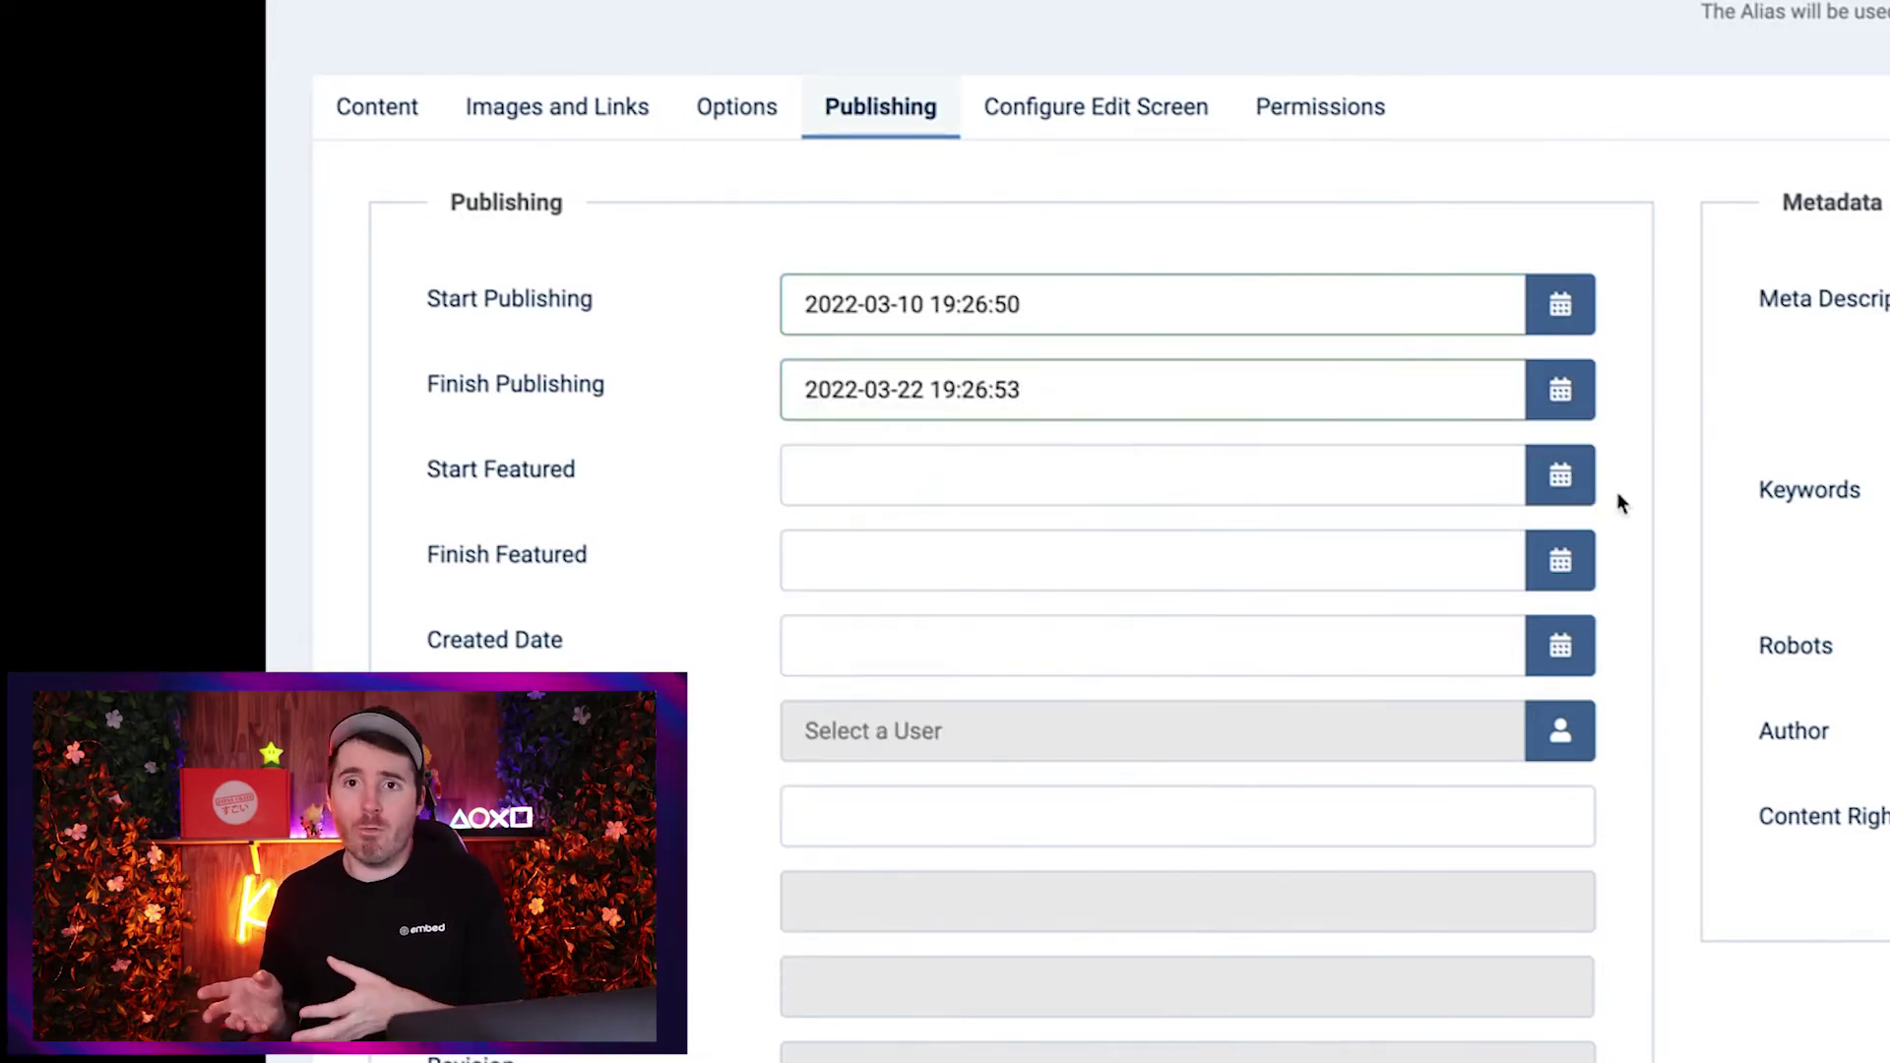
# Set the featured period from March 3 to March 4, 2022
pyautogui.click(1564, 476)
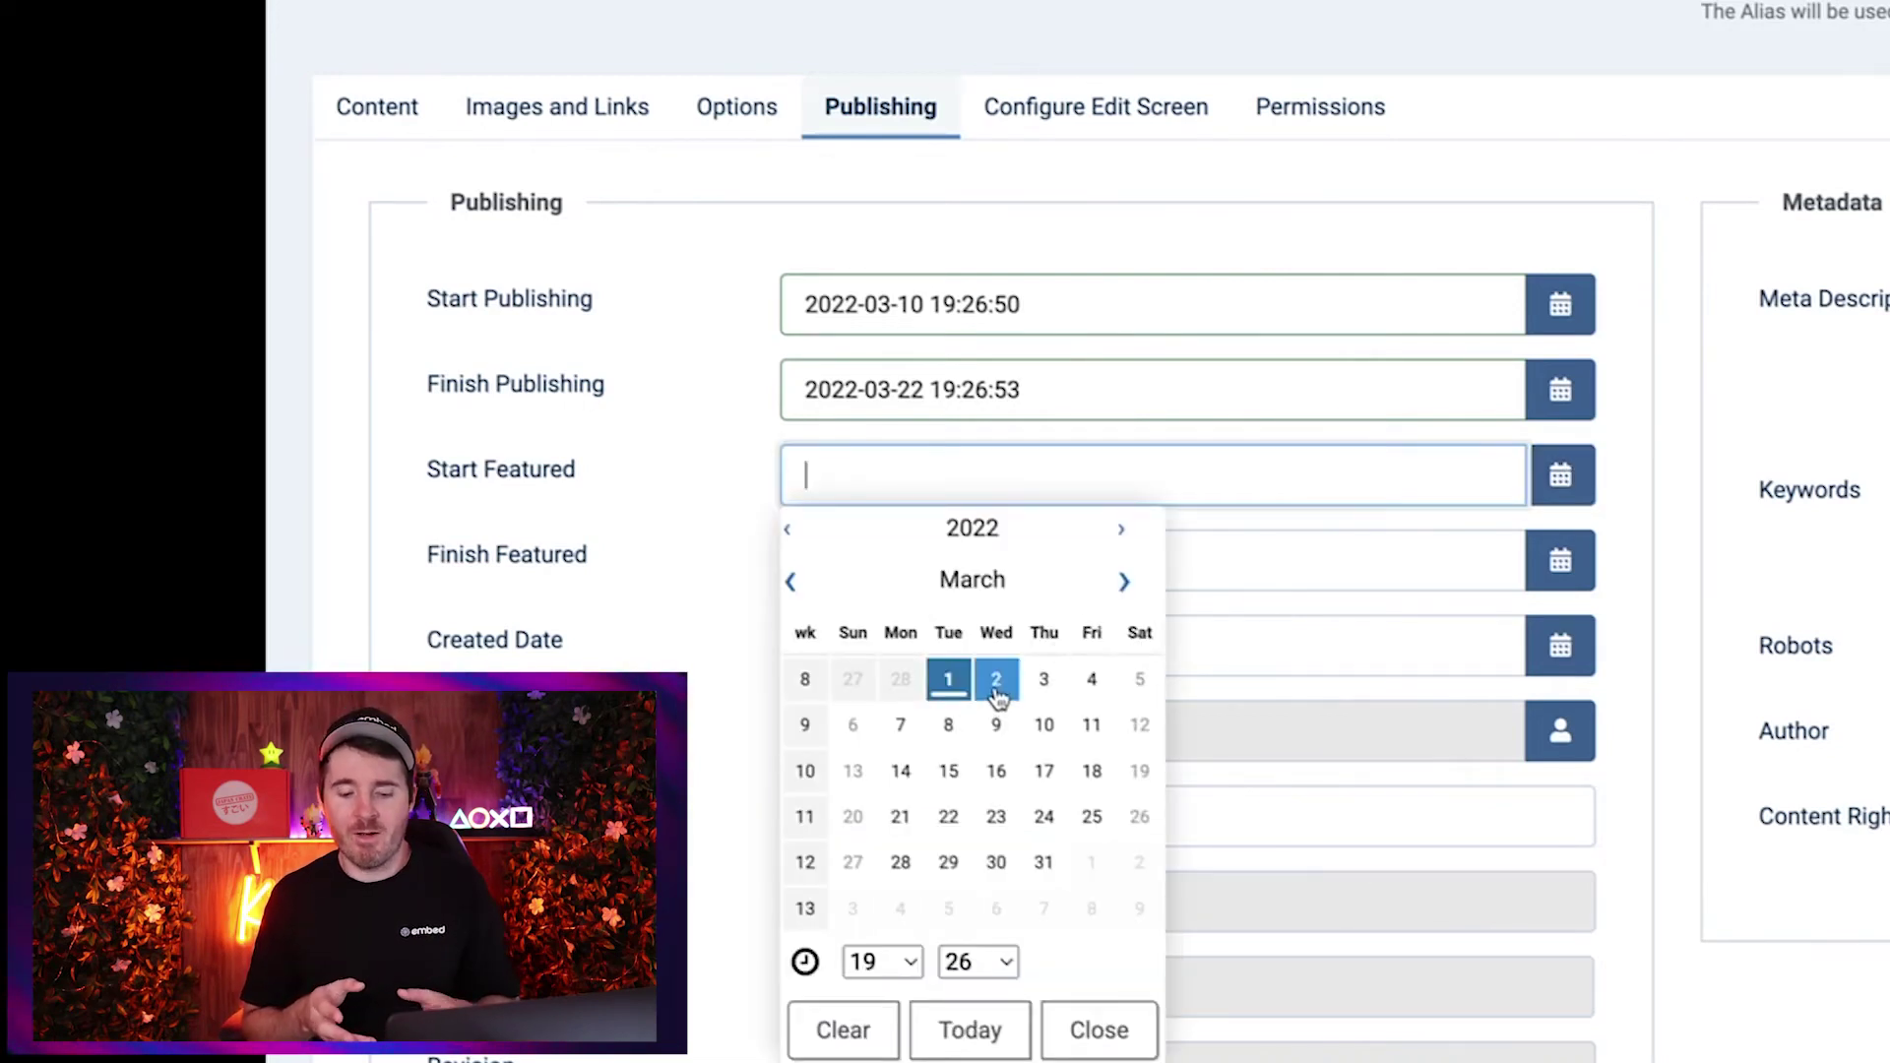
pyautogui.click(1043, 679)
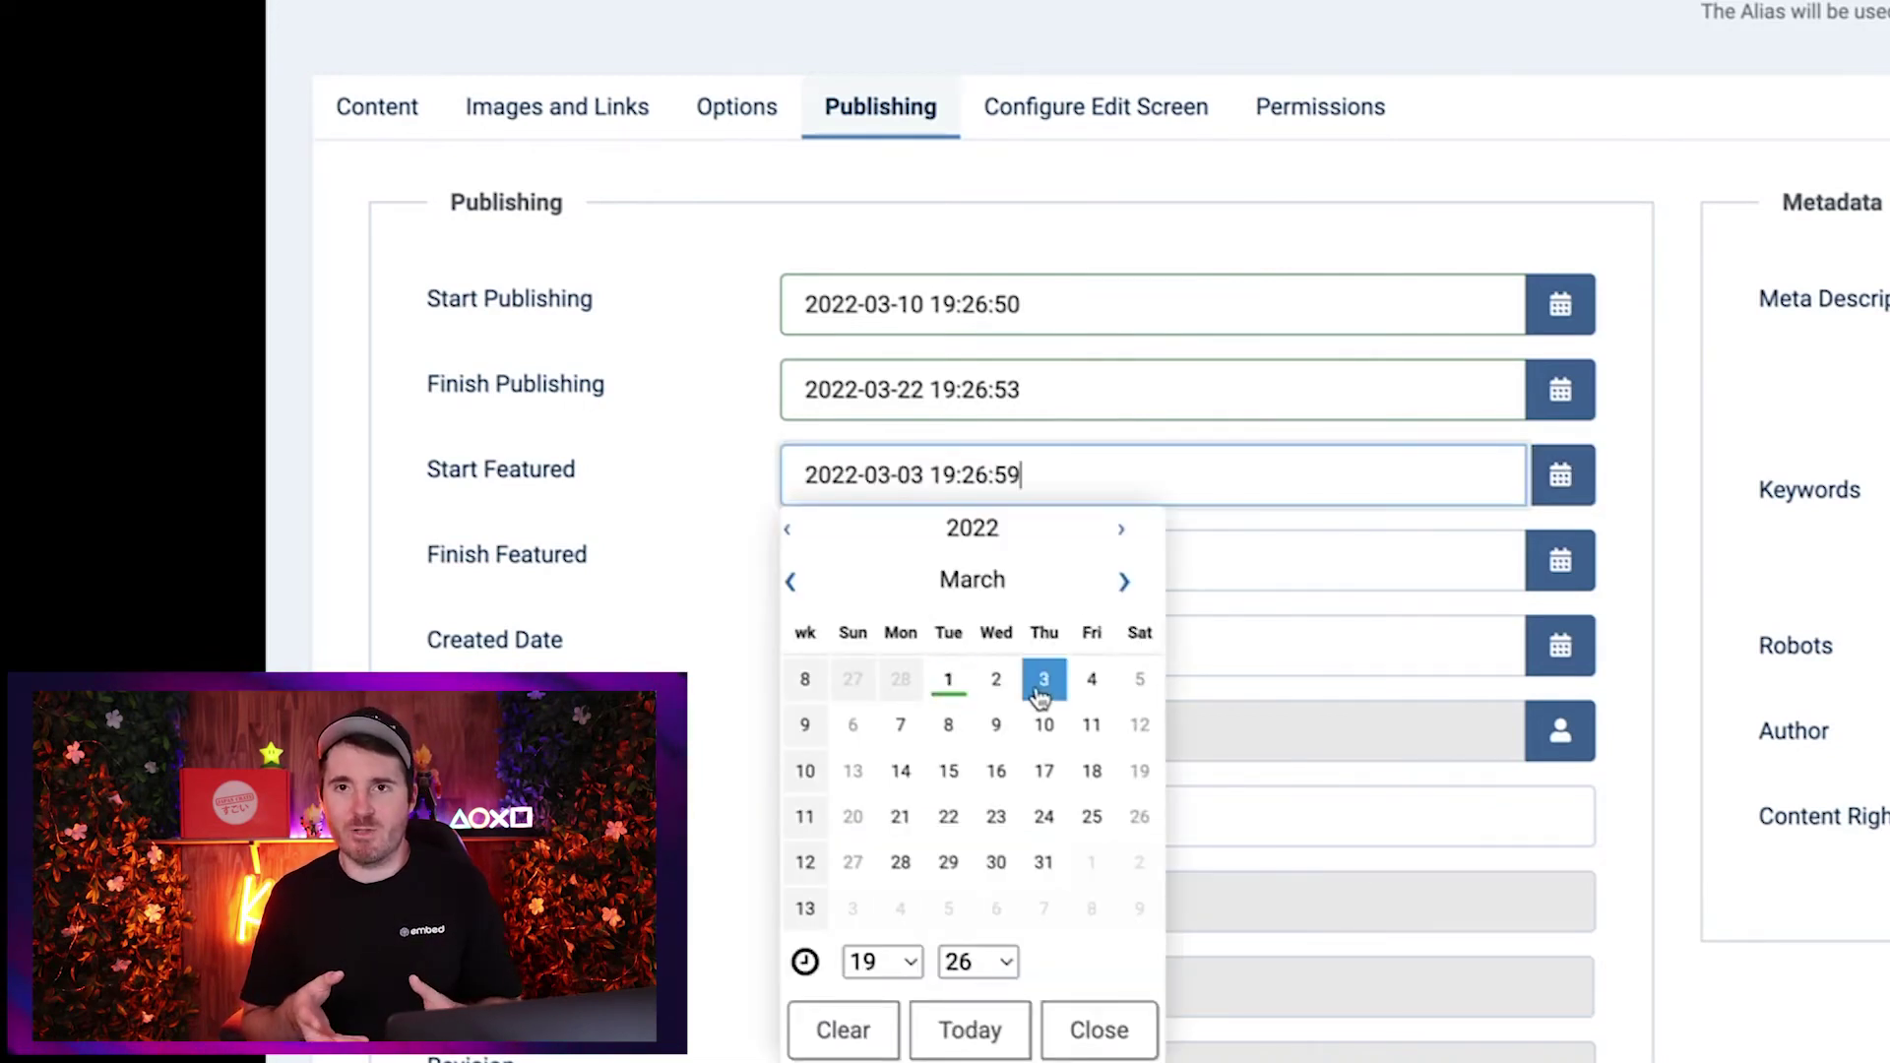
pyautogui.click(1561, 565)
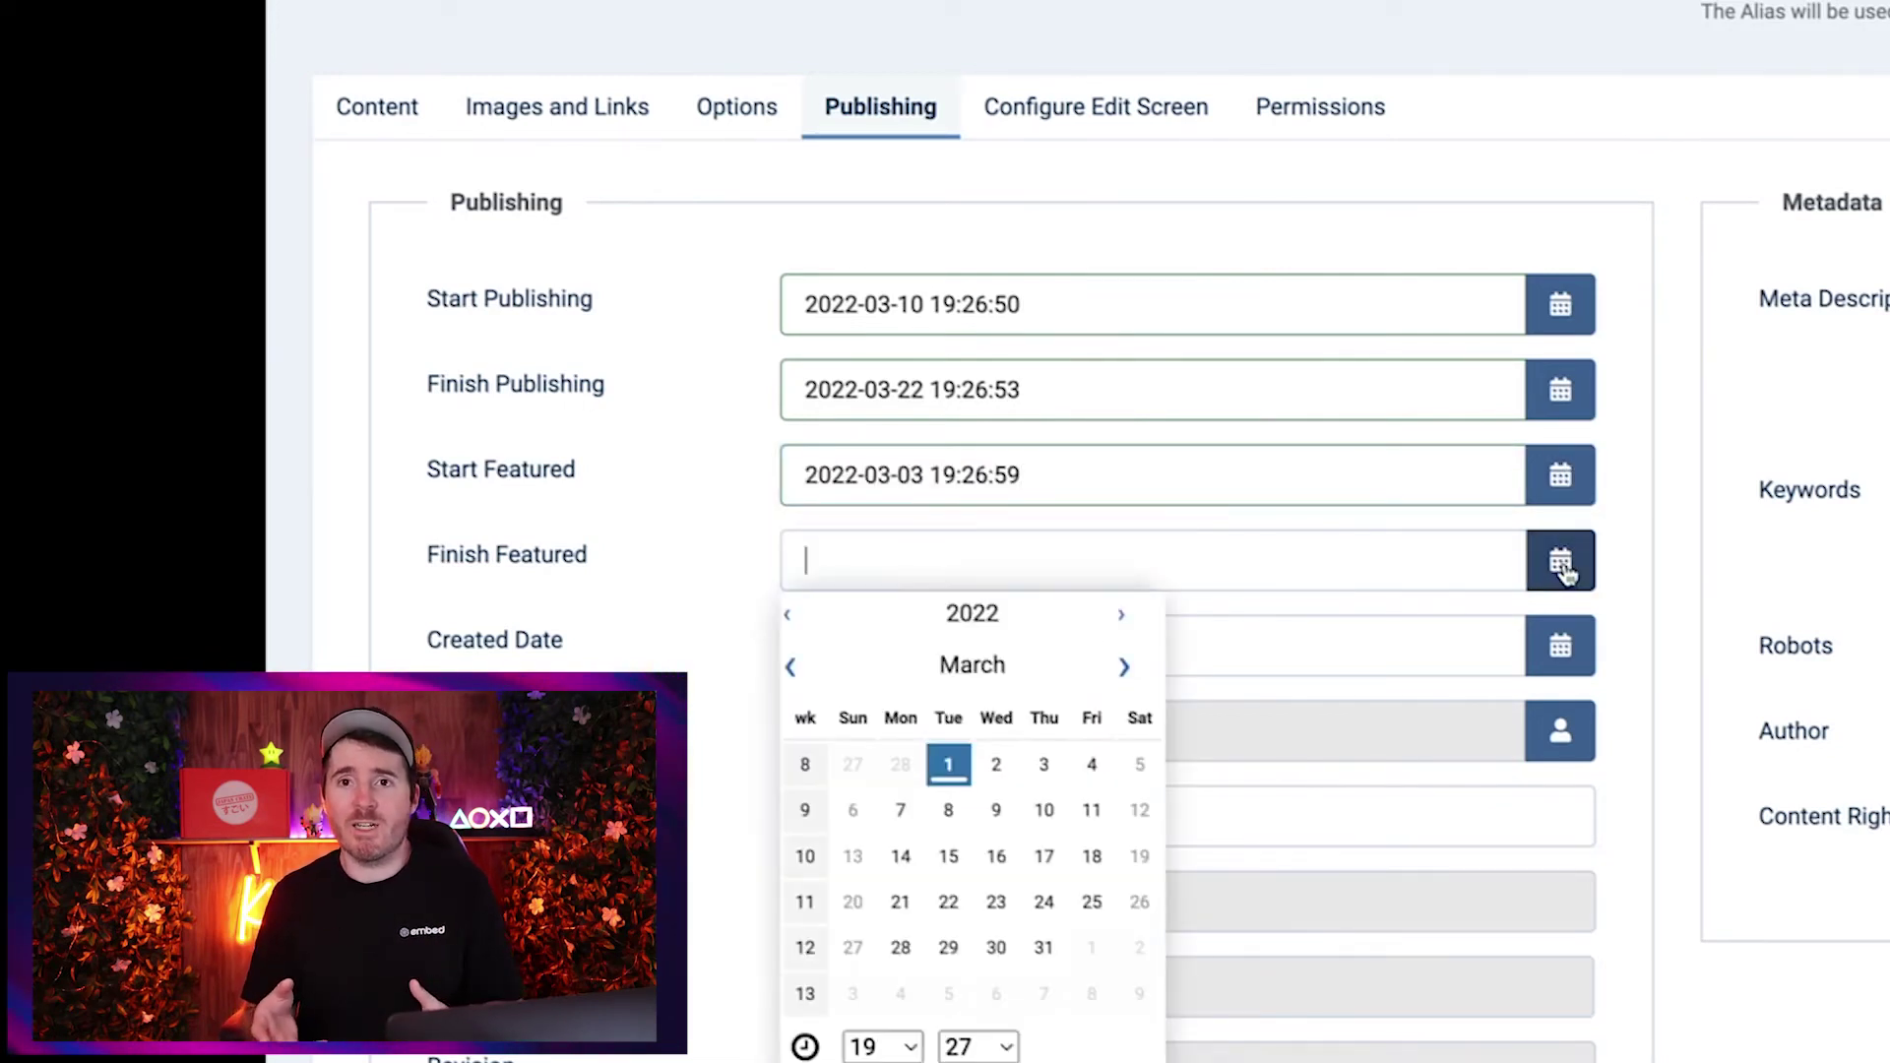
pyautogui.click(1091, 768)
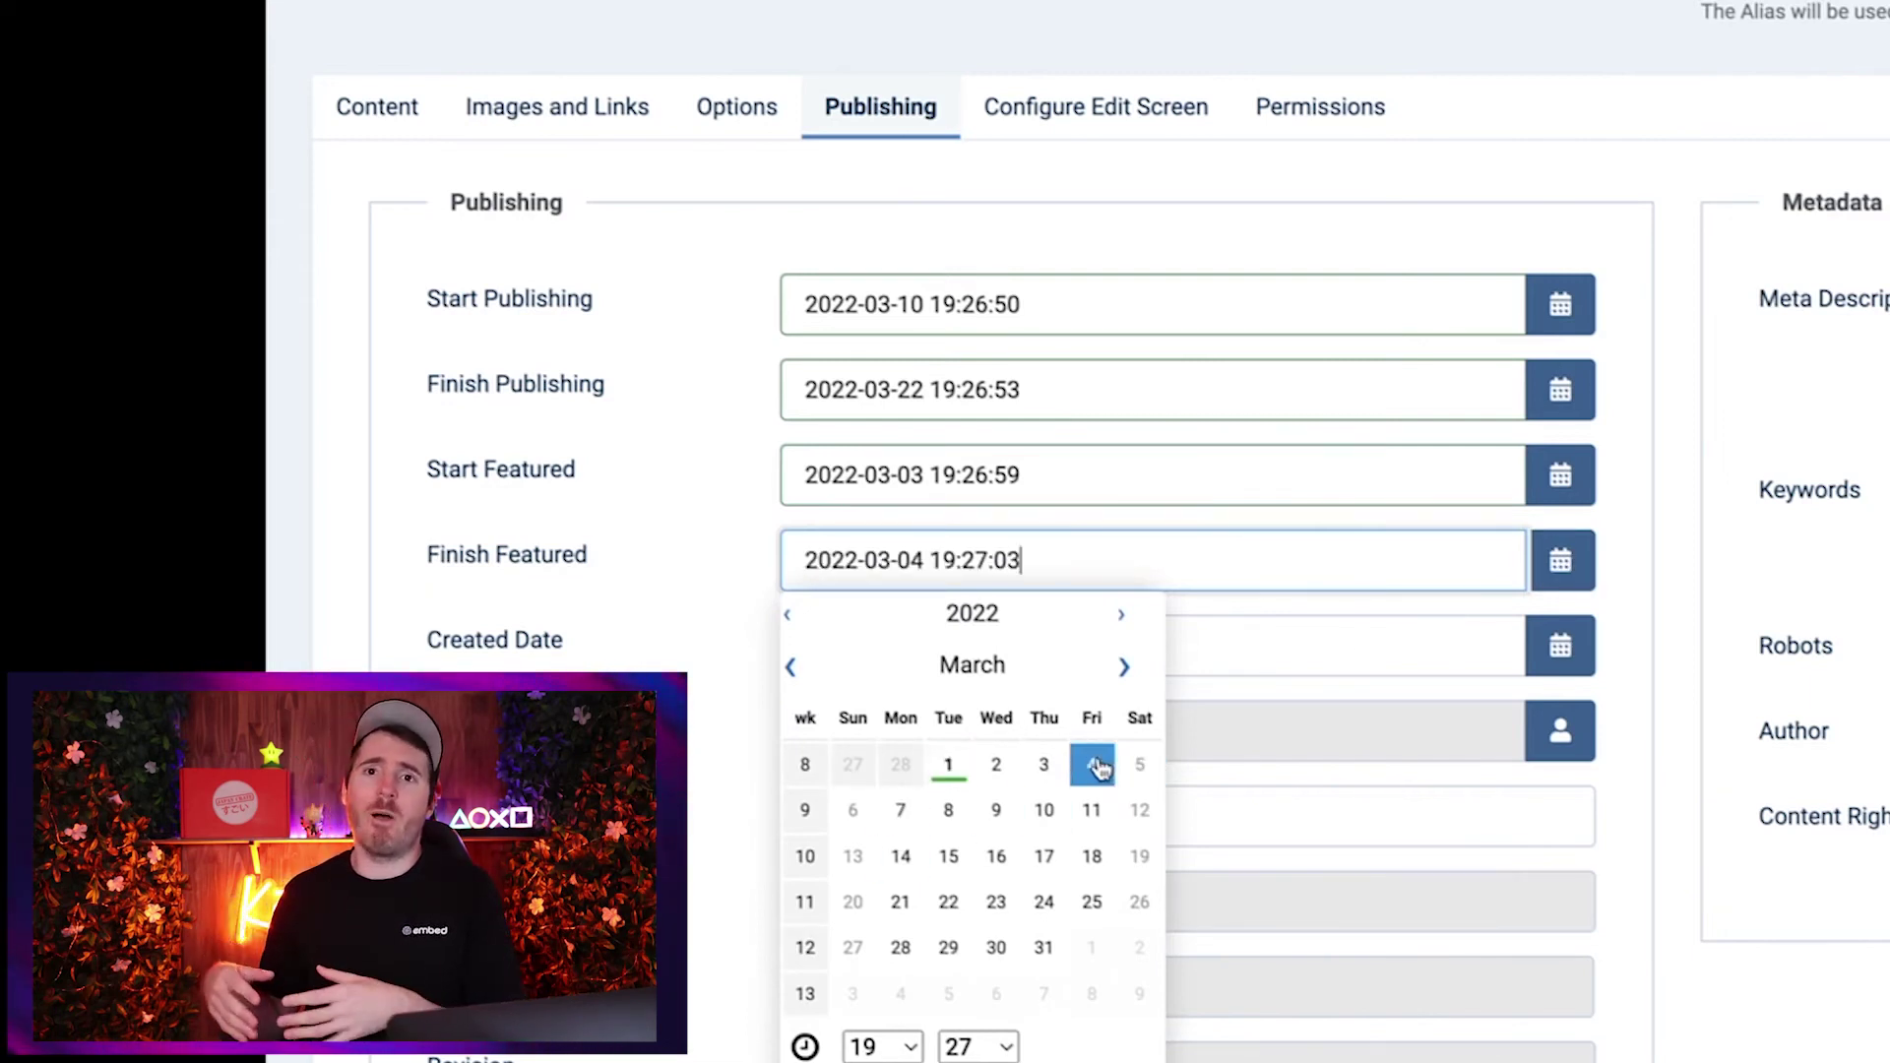
pyautogui.click(1615, 894)
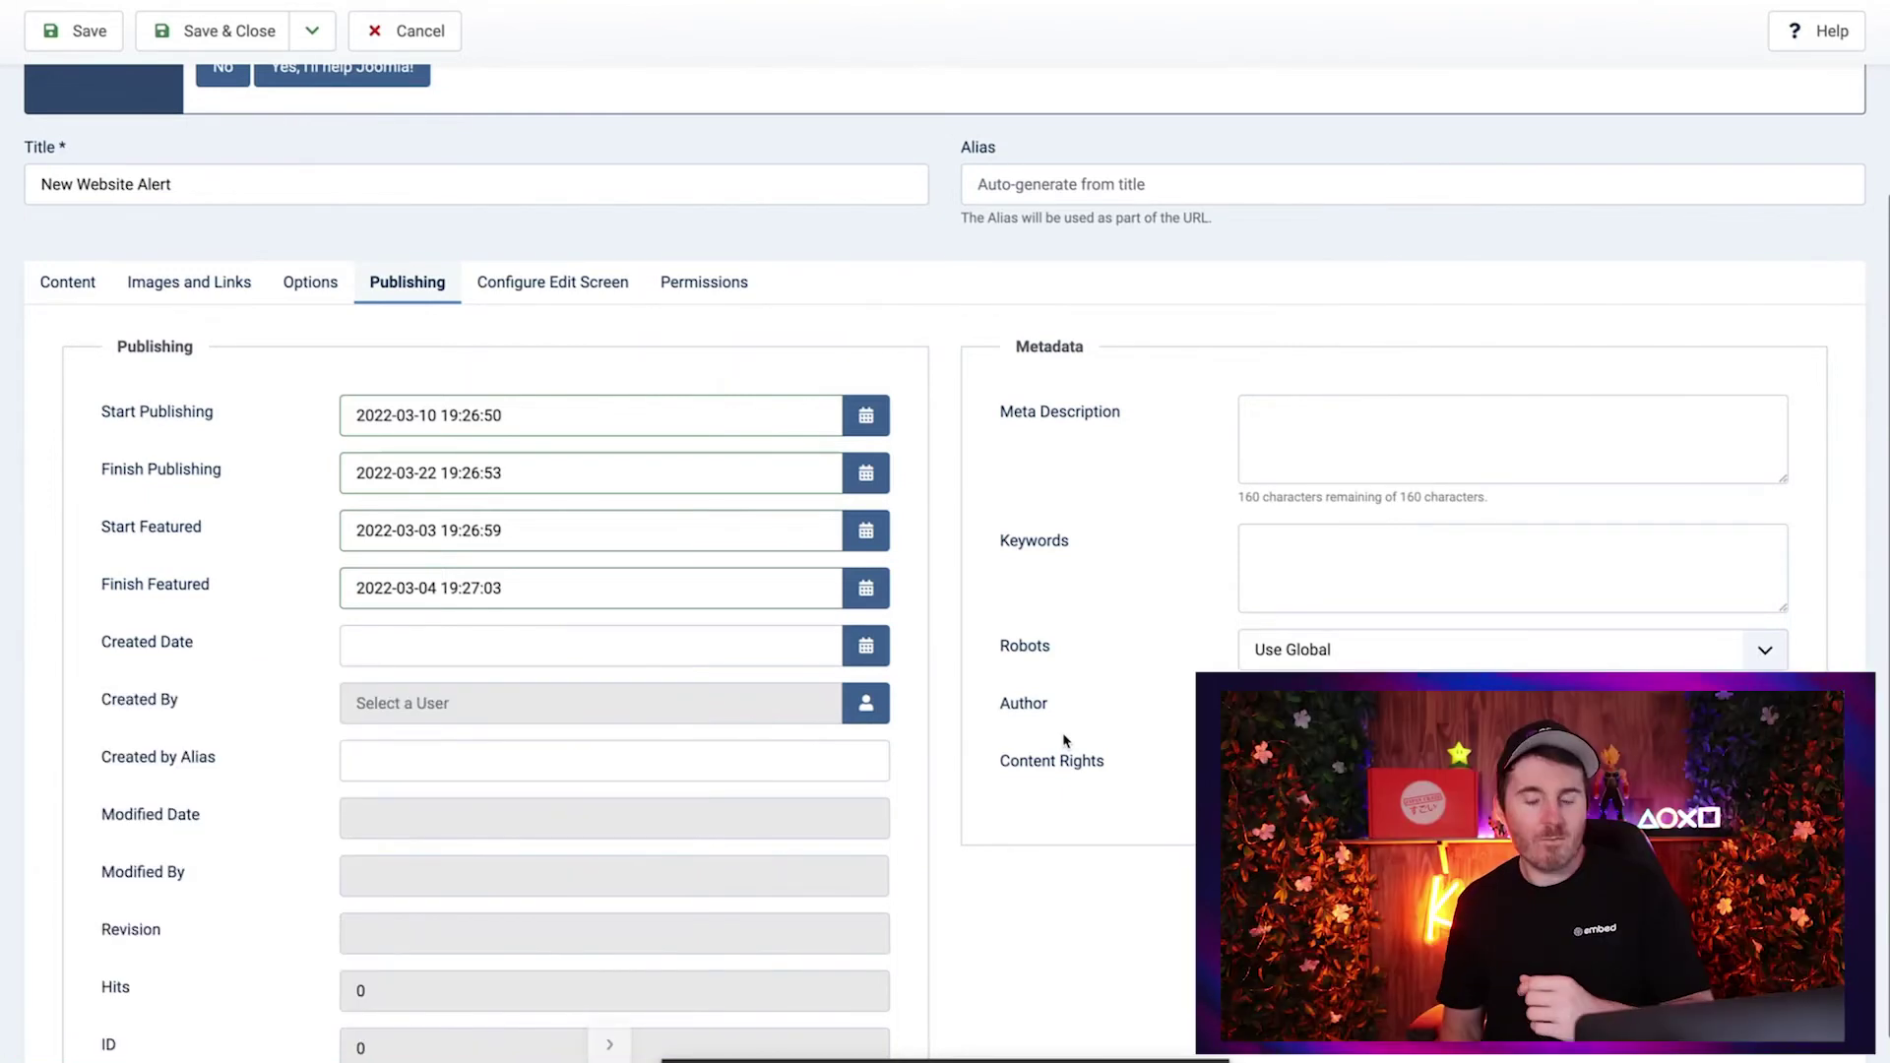
pyautogui.click(566, 299)
pyautogui.scroll(3, 566, 298)
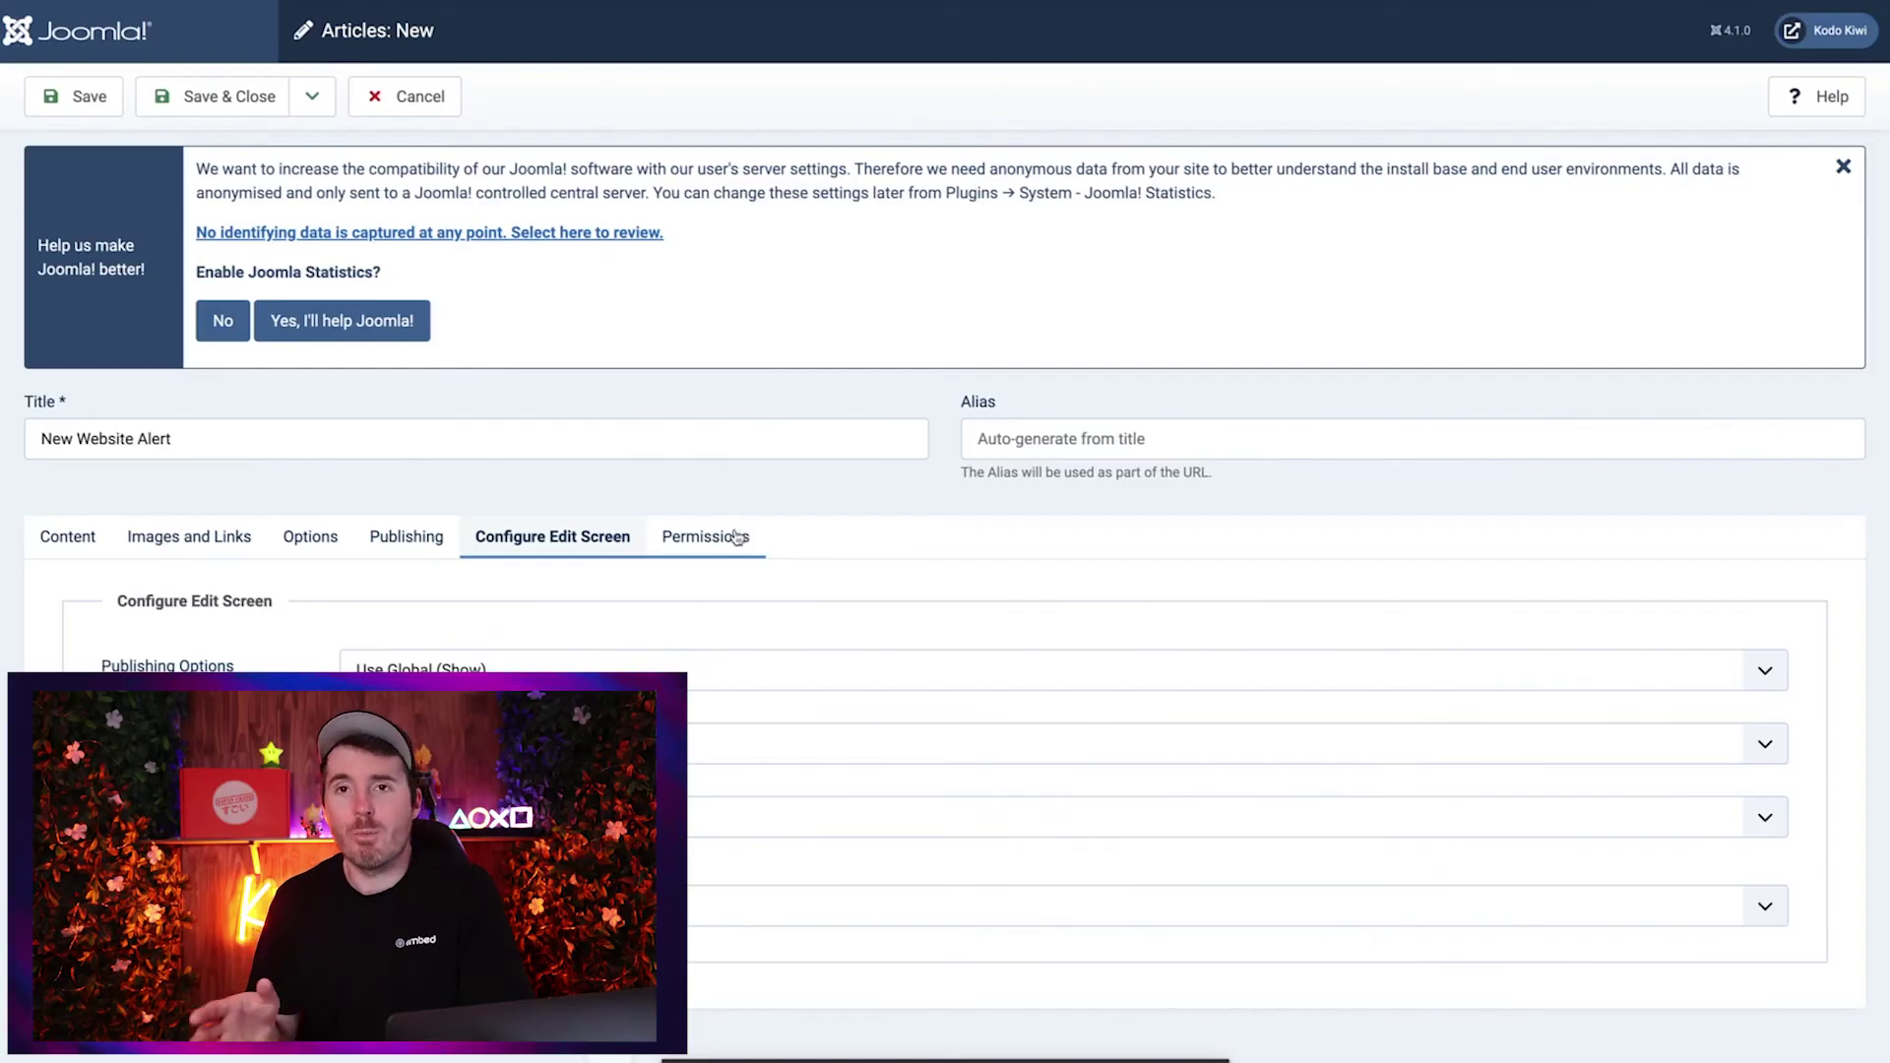
pyautogui.click(1131, 223)
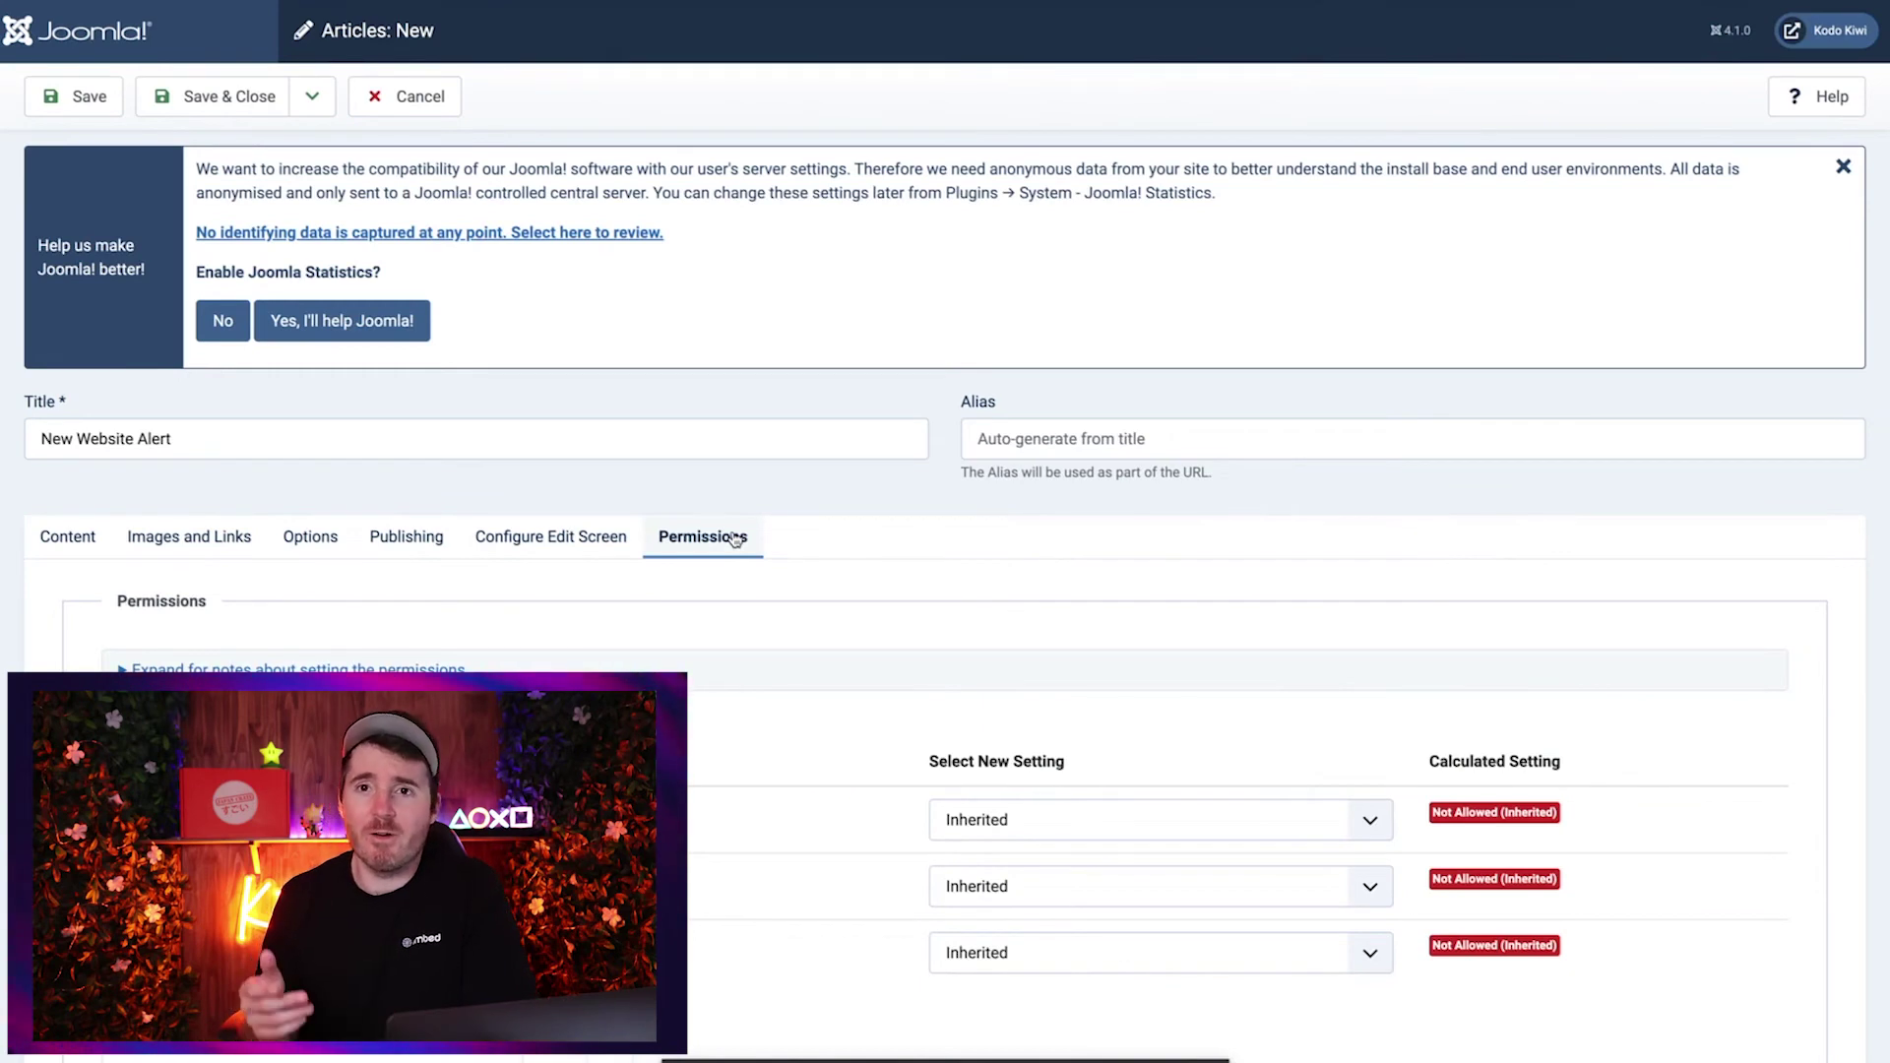
pyautogui.click(584, 543)
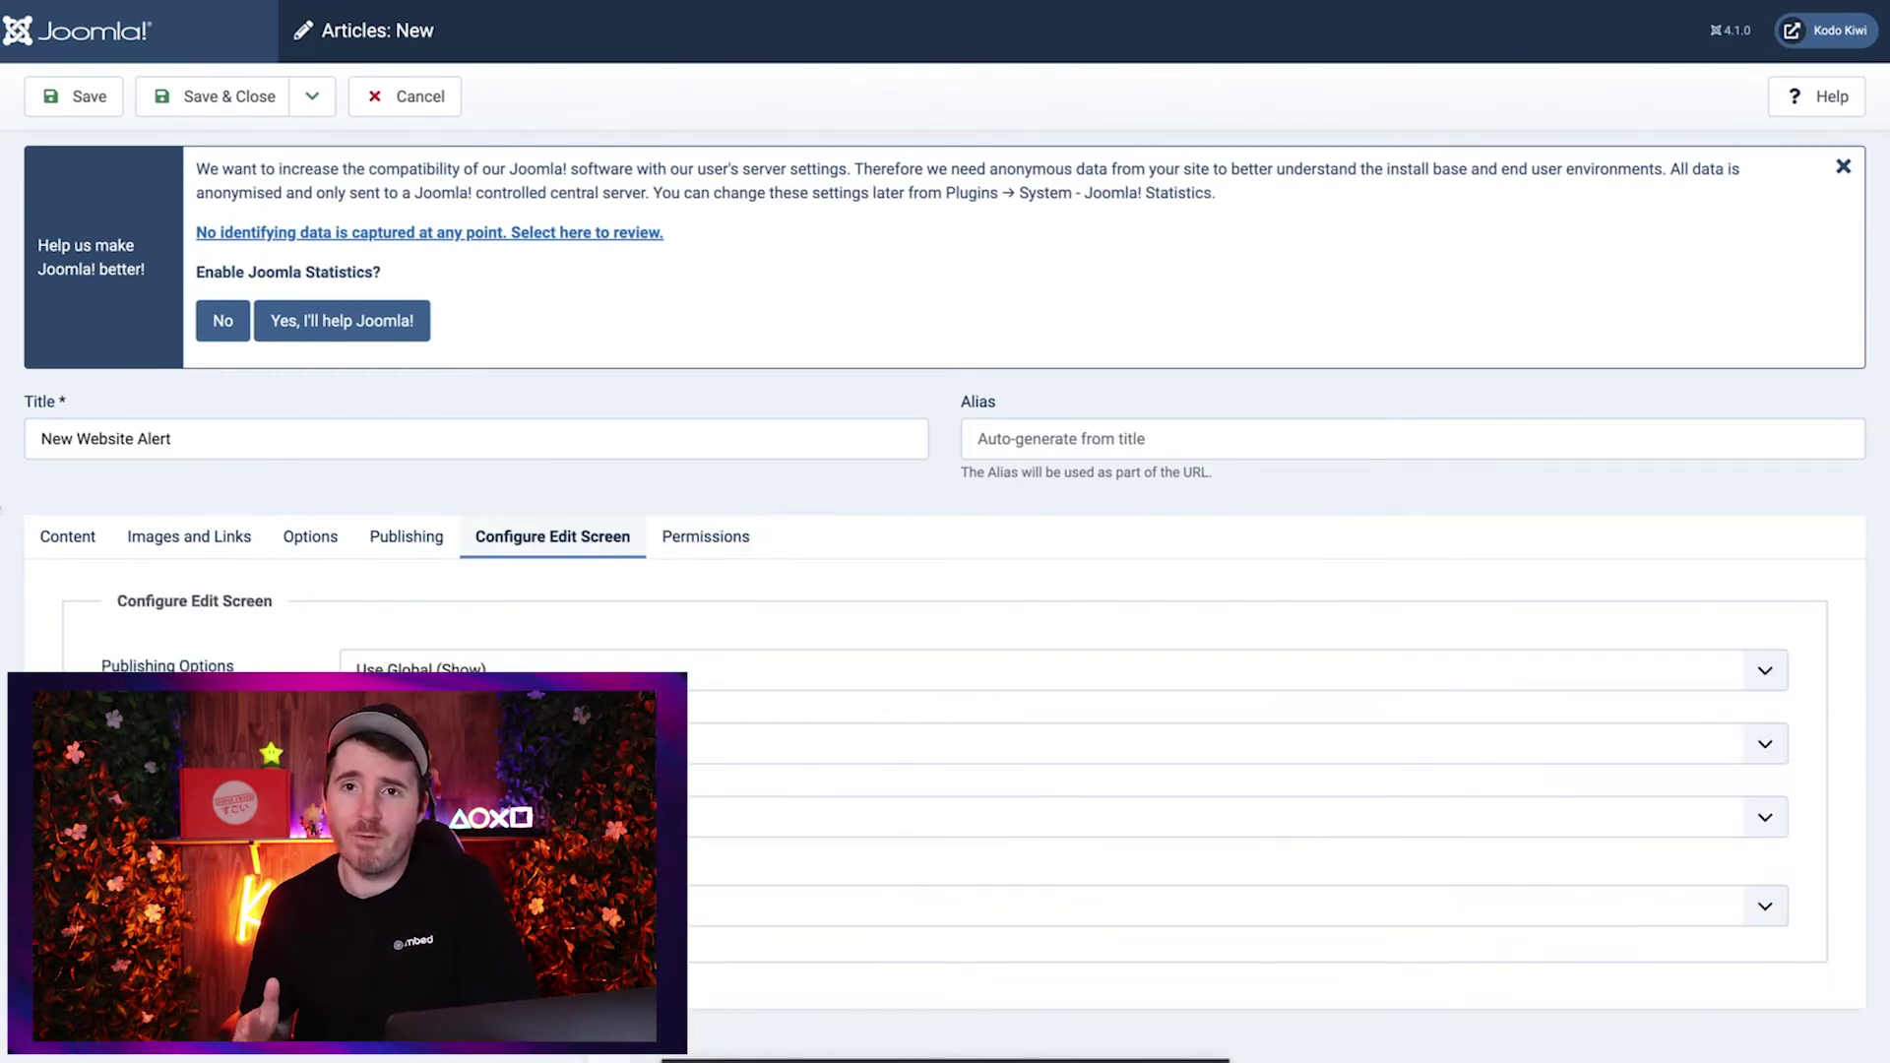
pyautogui.click(57, 547)
pyautogui.click(407, 536)
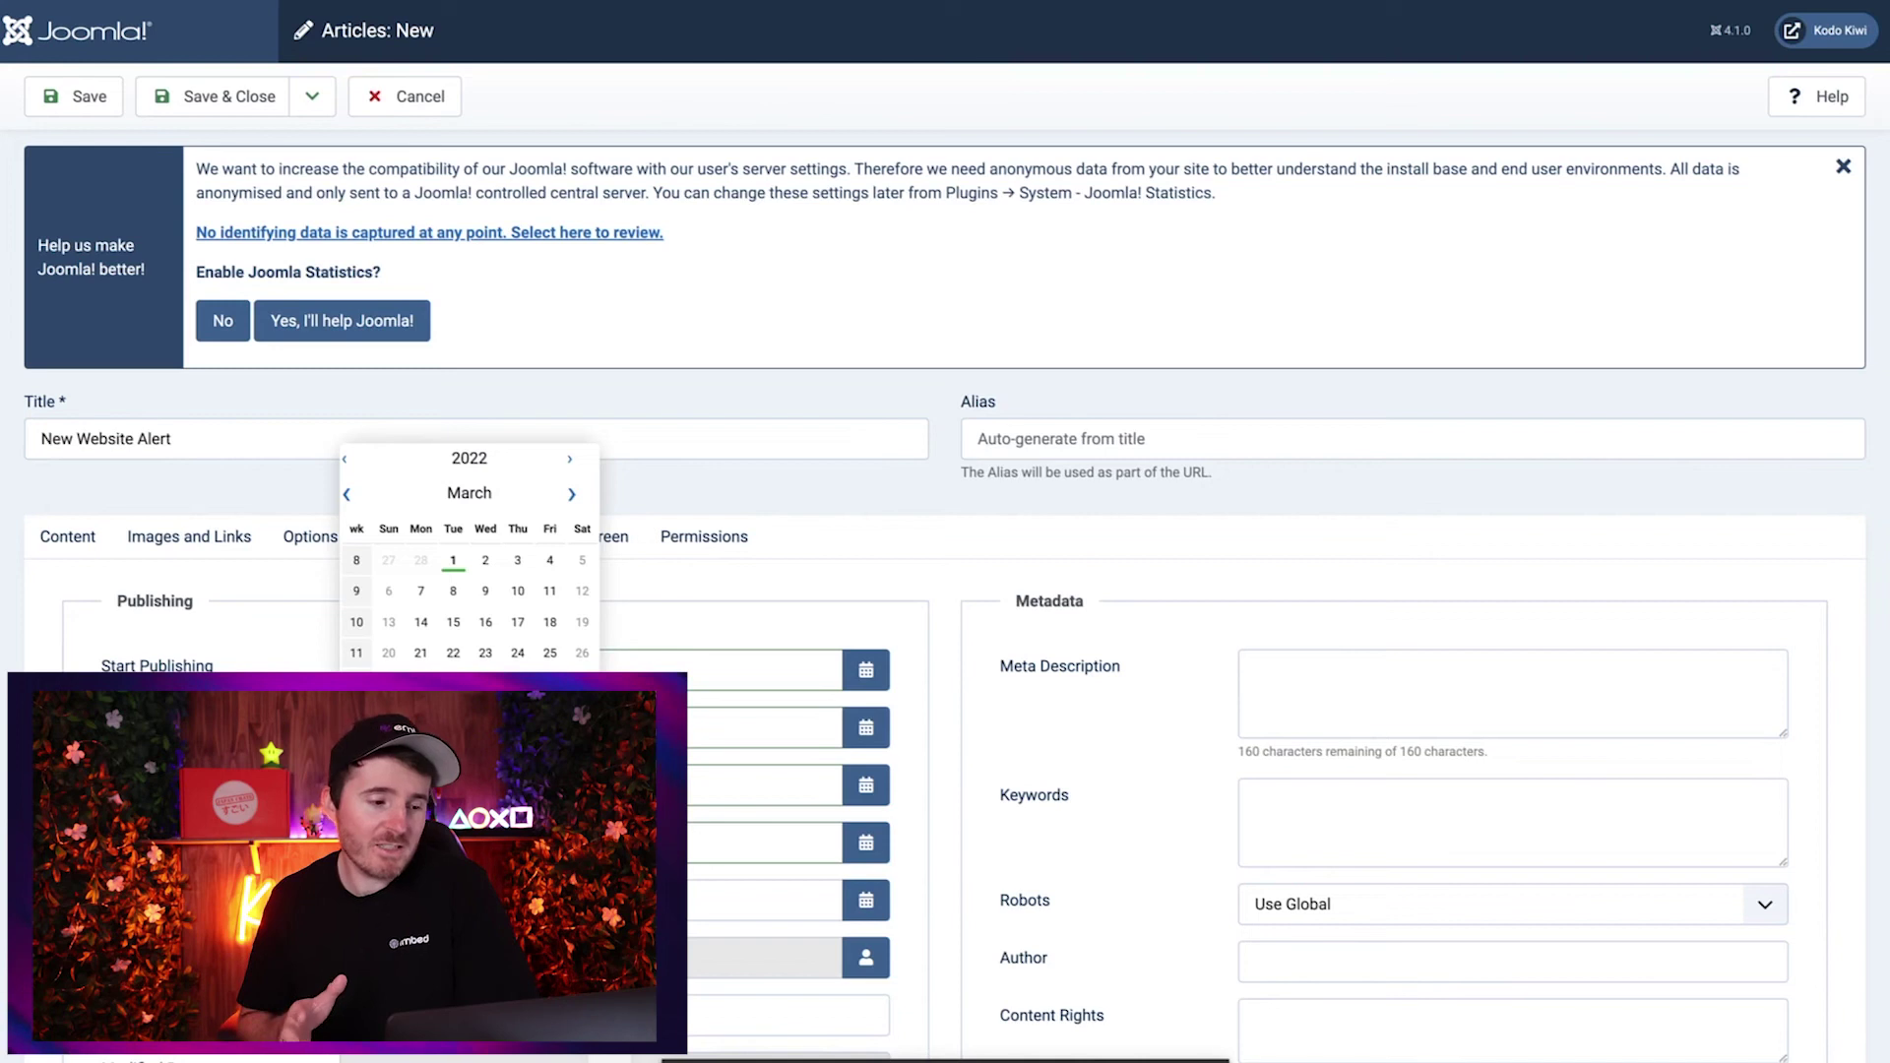
# Save and close 'New Website Alert', returning to the Articles list
pyautogui.click(235, 106)
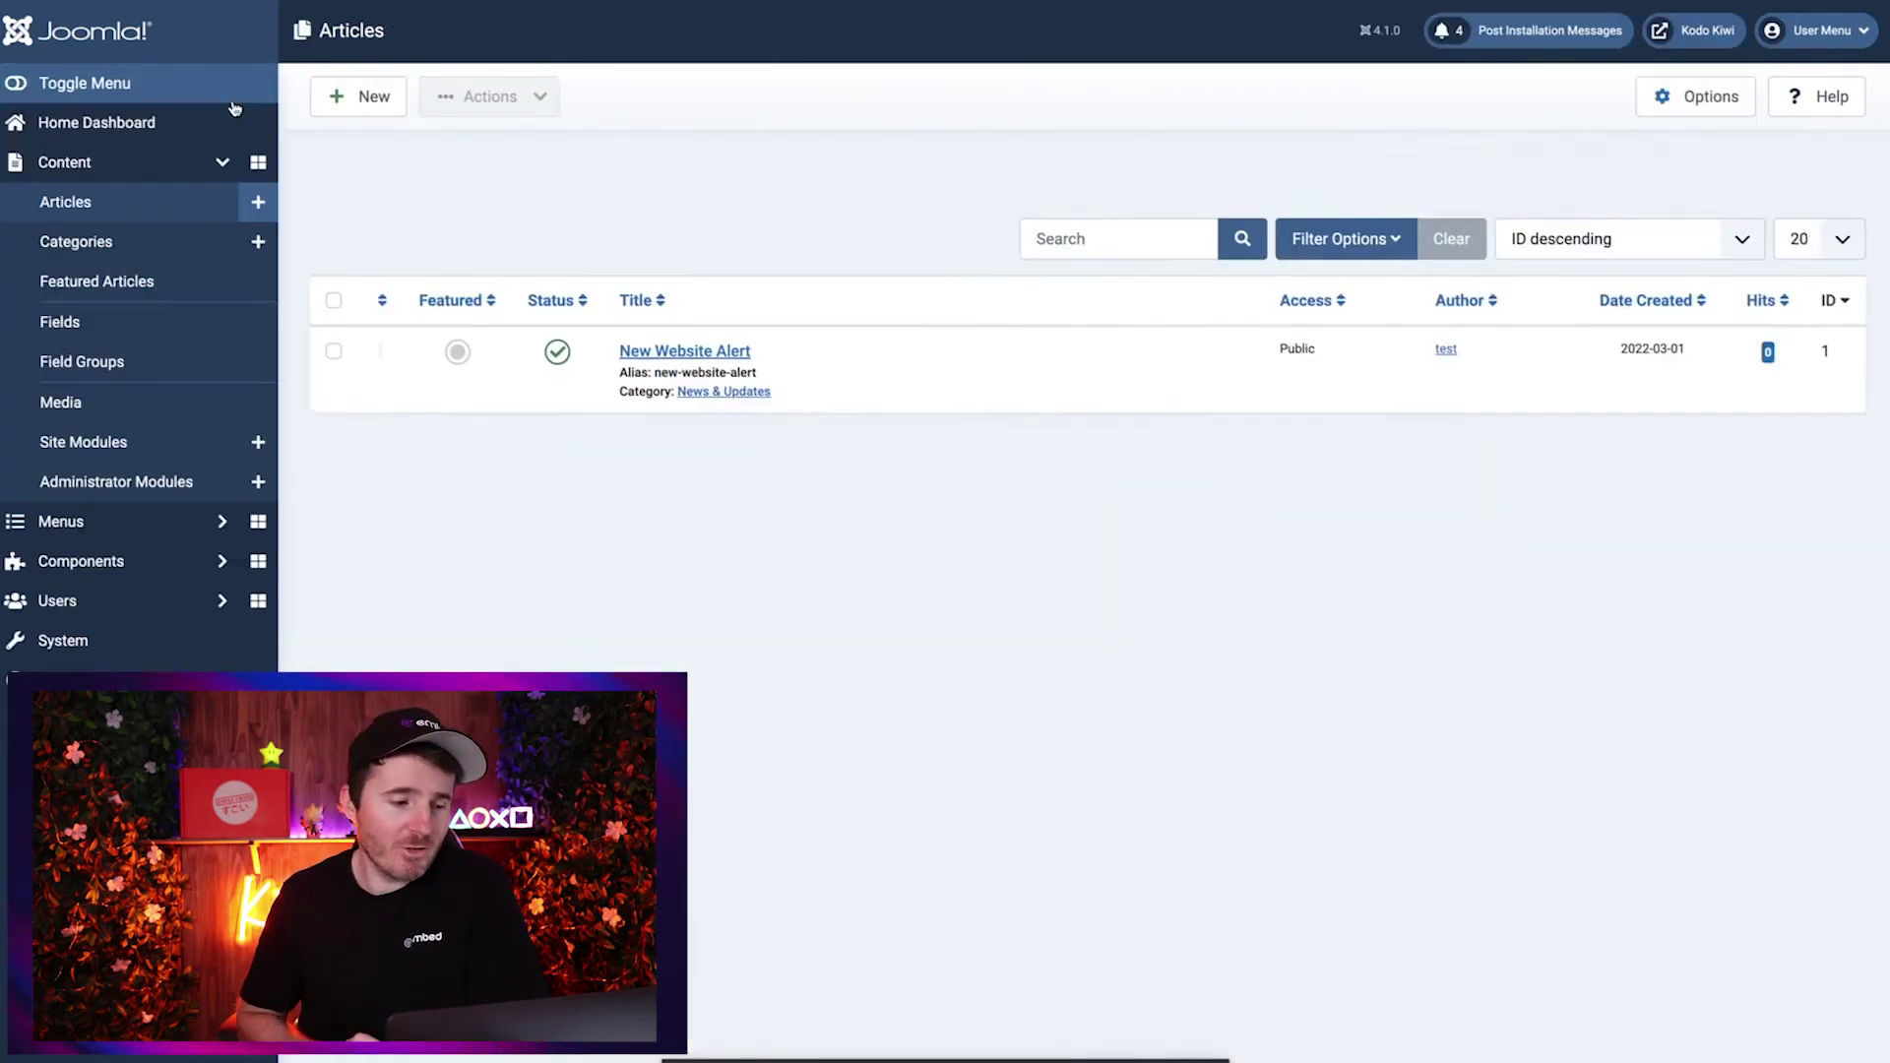